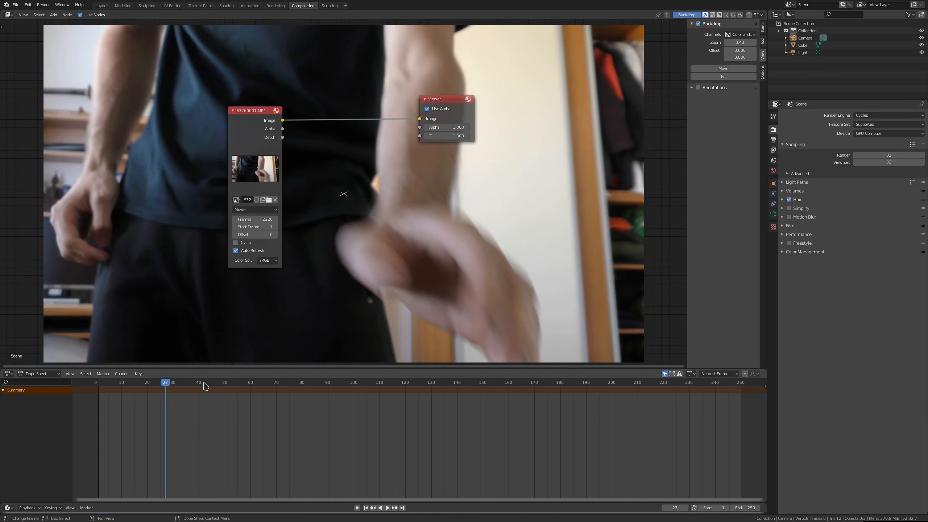
Step: Preview the footage at frame 68 and set the movie node's frame offset to 200
left_click(273, 387)
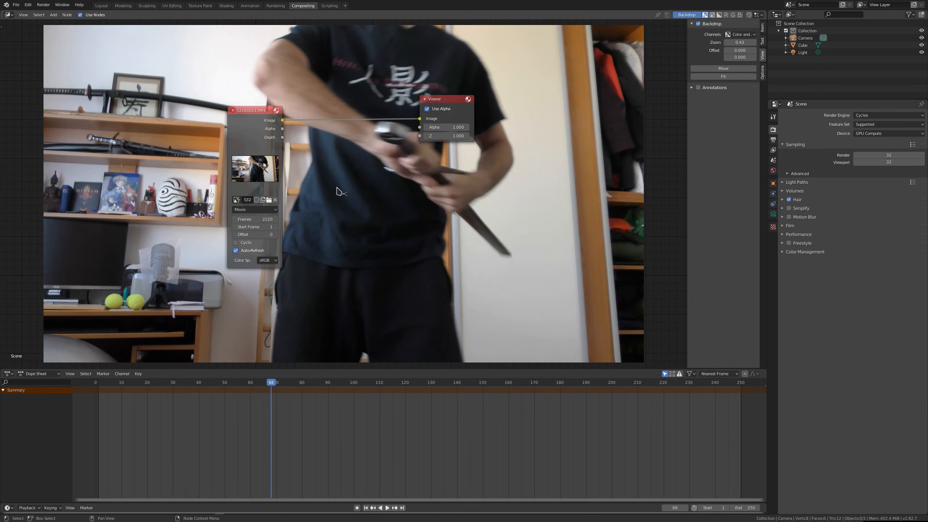
left_click_drag(256, 235, 265, 235)
left_click(260, 235)
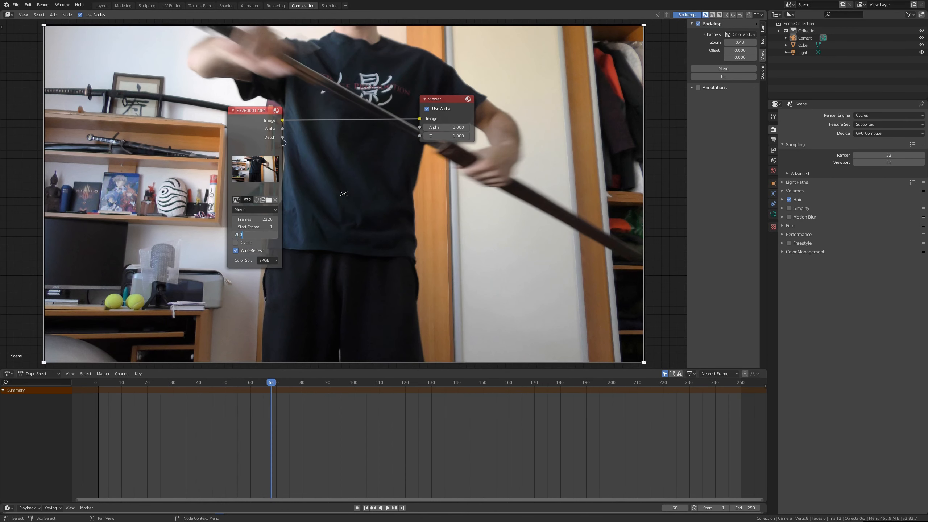
type("200")
key("Return")
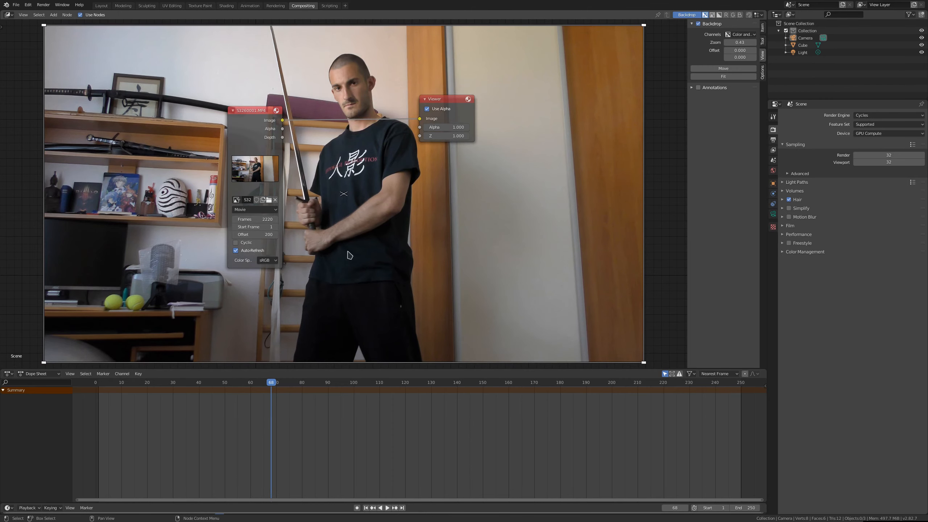
Step: Switch to VLC and skim the source video to find the sword swing, pausing at about 00:32
key("alt+Tab")
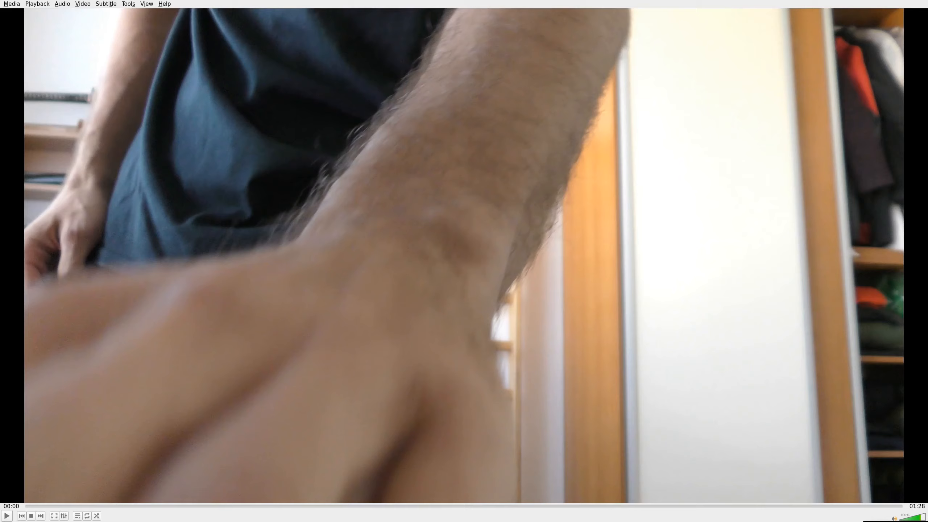
key("space")
left_click(447, 506)
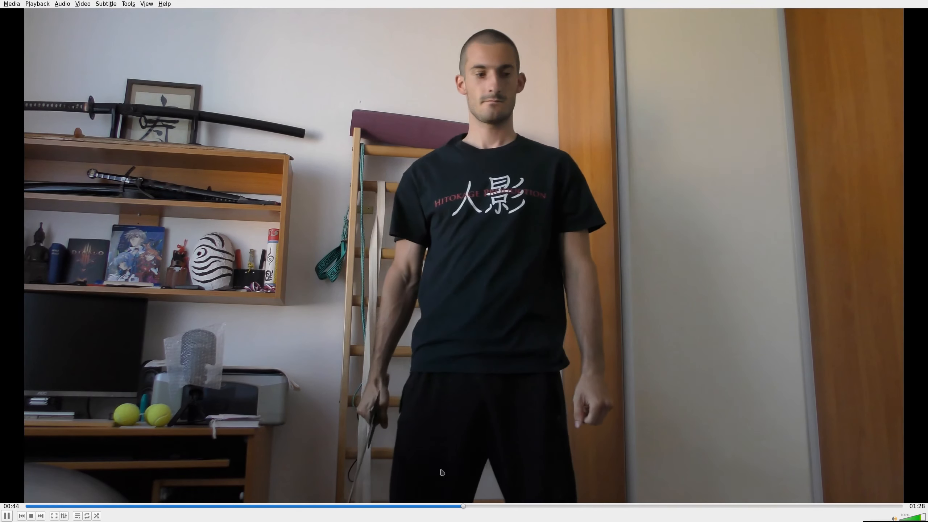
left_click(352, 507)
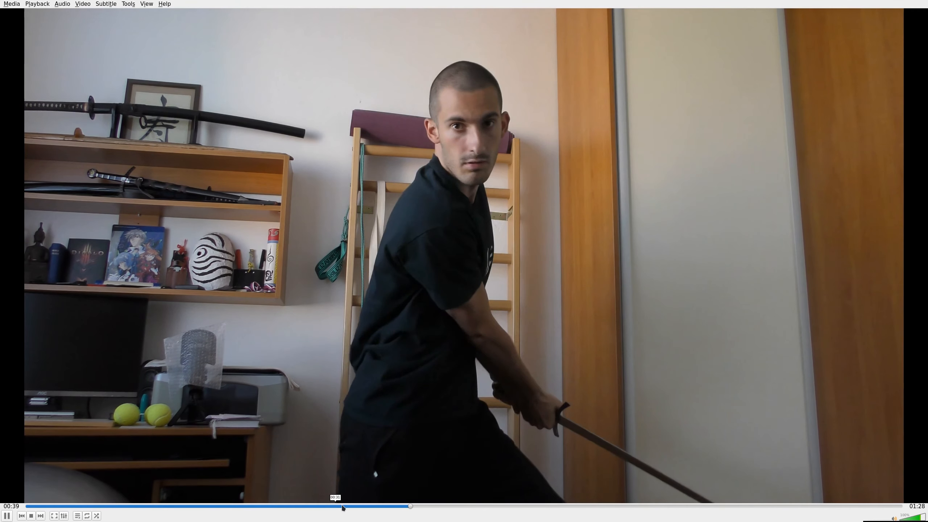
left_click(329, 507)
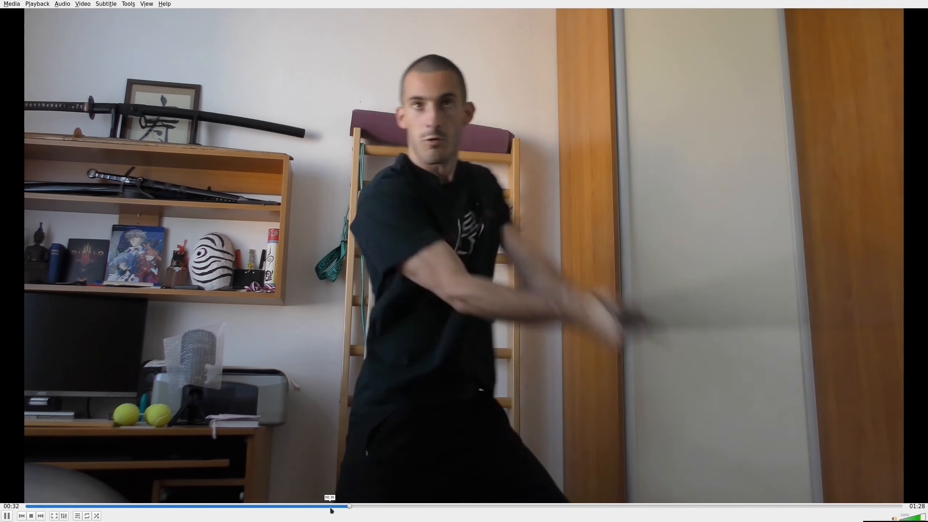
left_click(330, 507)
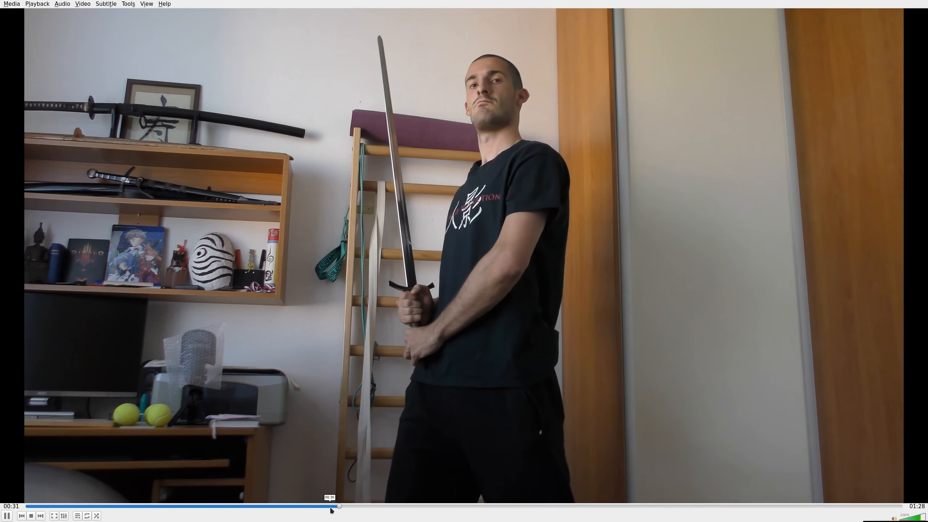
key("space")
Step: Check the video's frame rate in its codec information and close the information window
left_click(129, 3)
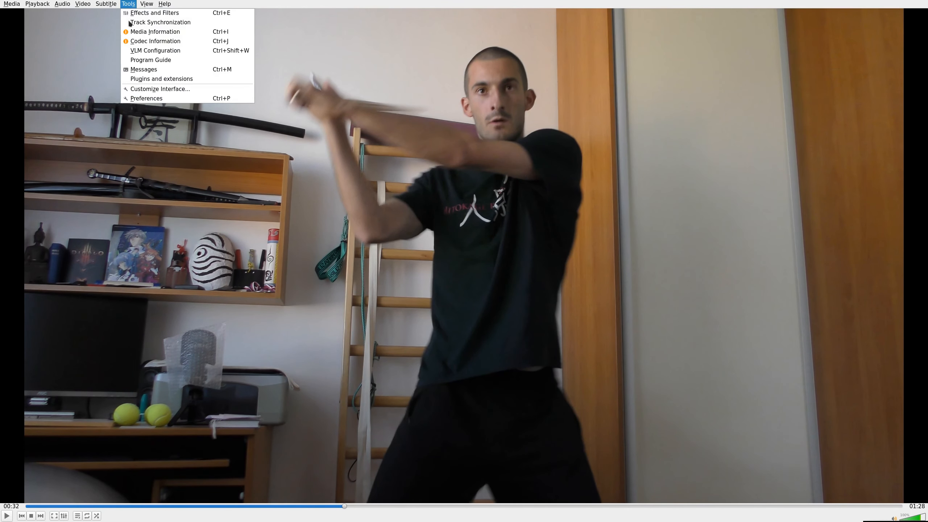
left_click(146, 41)
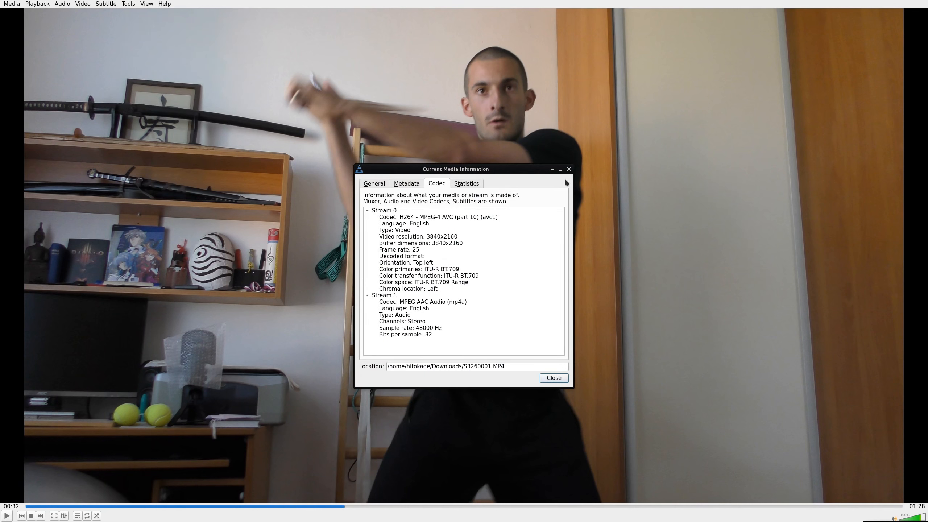
left_click(569, 169)
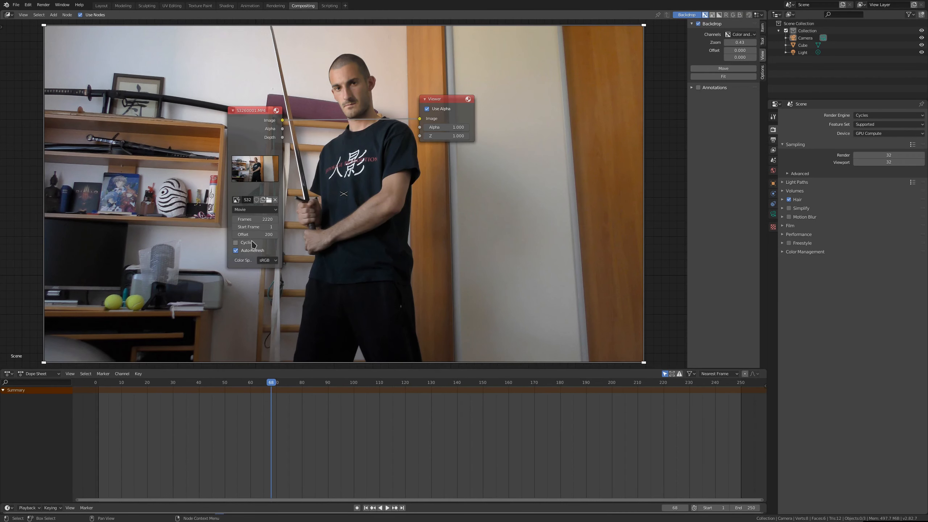
Step: Switch back to Blender and set the movie node's frame offset to 32*25
left_click(250, 235)
type("200")
key("Return")
scroll(322, 296, "up", 4)
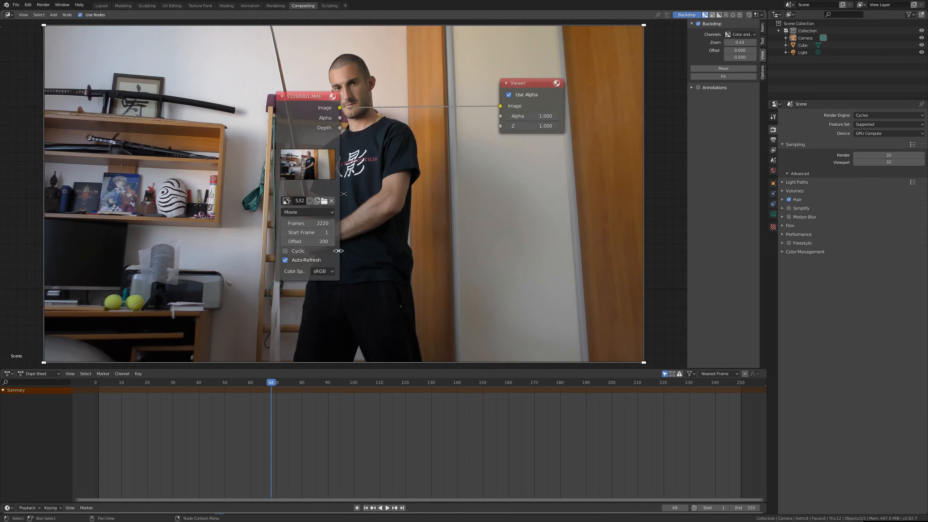
scroll(321, 296, "up", 1)
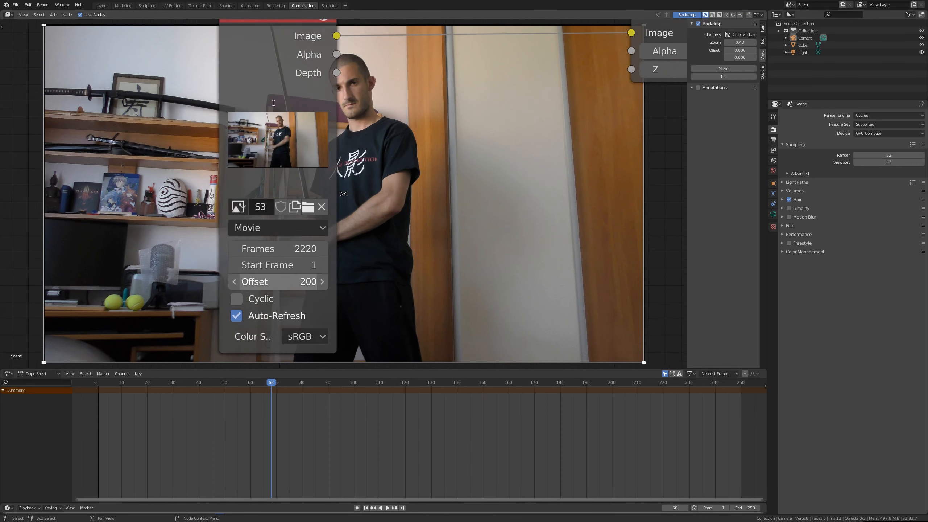
left_click(274, 282)
type("32*25")
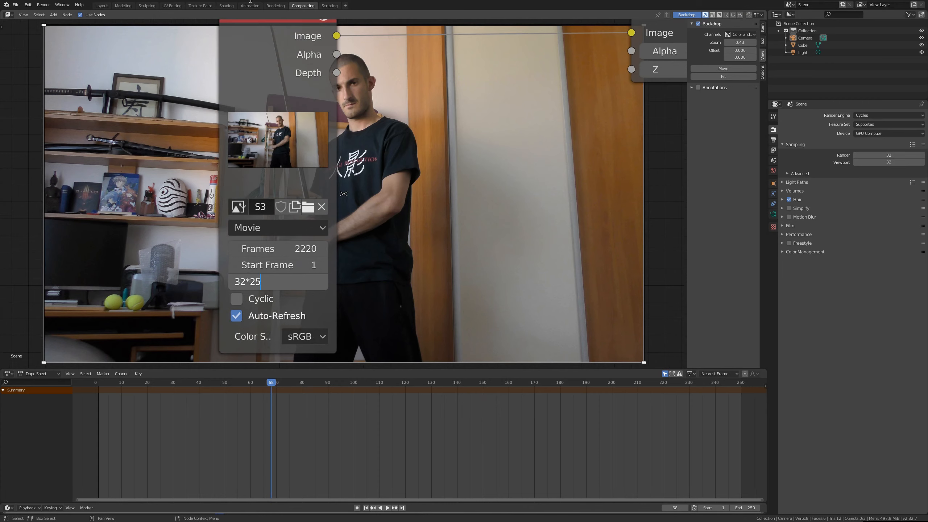
key("Return")
middle_click_drag(489, 113, 422, 107)
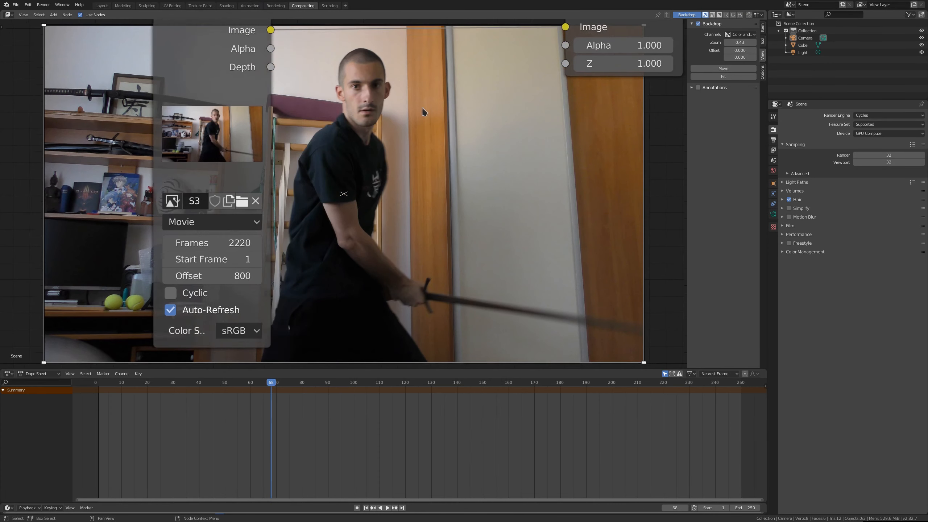
Step: Preview the footage from frame 1 through frame 49 to find where the sword swing ends
left_click(99, 383)
middle_click_drag(167, 358, 152, 363)
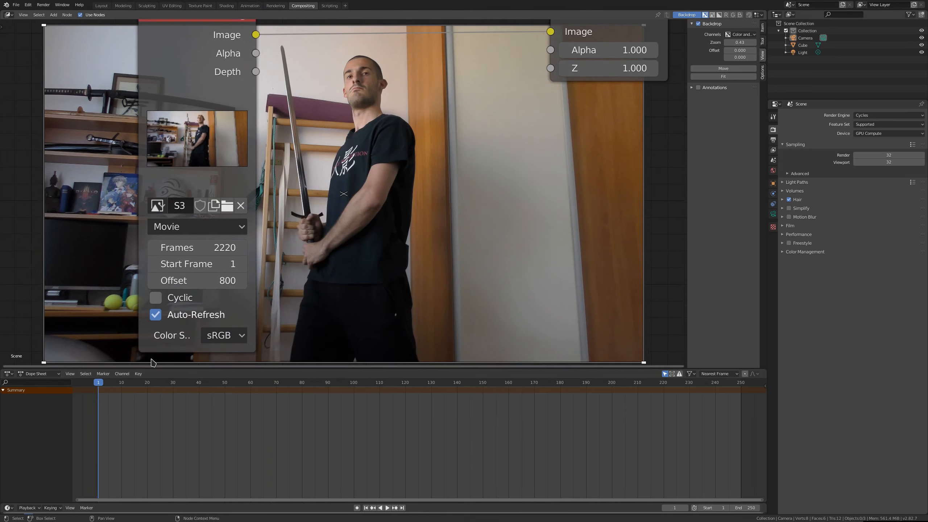
left_click(163, 384)
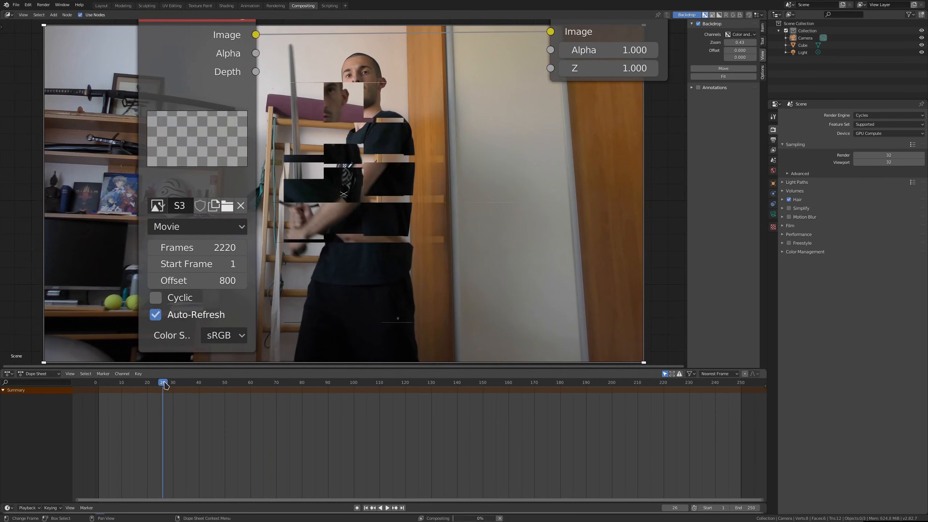
left_click(215, 384)
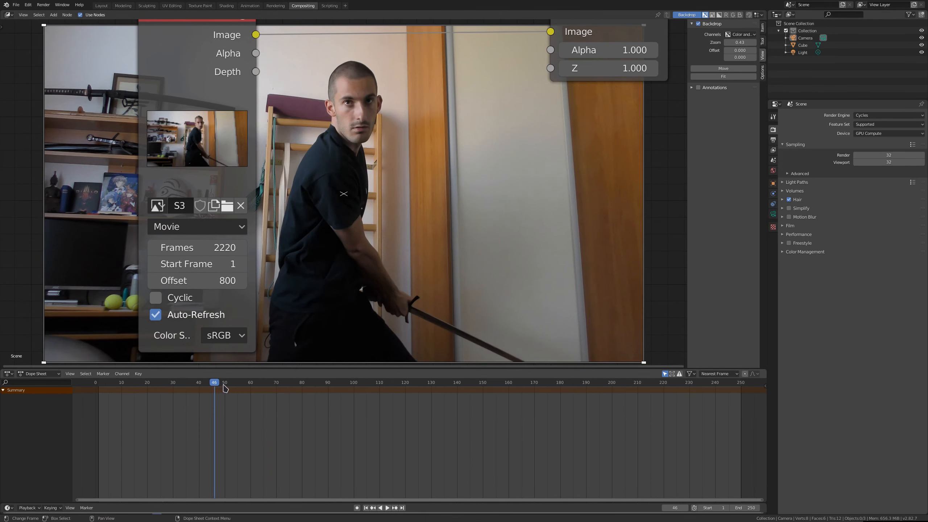
left_click(223, 389)
Step: Set the scene's end frame to 50 and fit the shortened frame range in the timeline
left_click(746, 508)
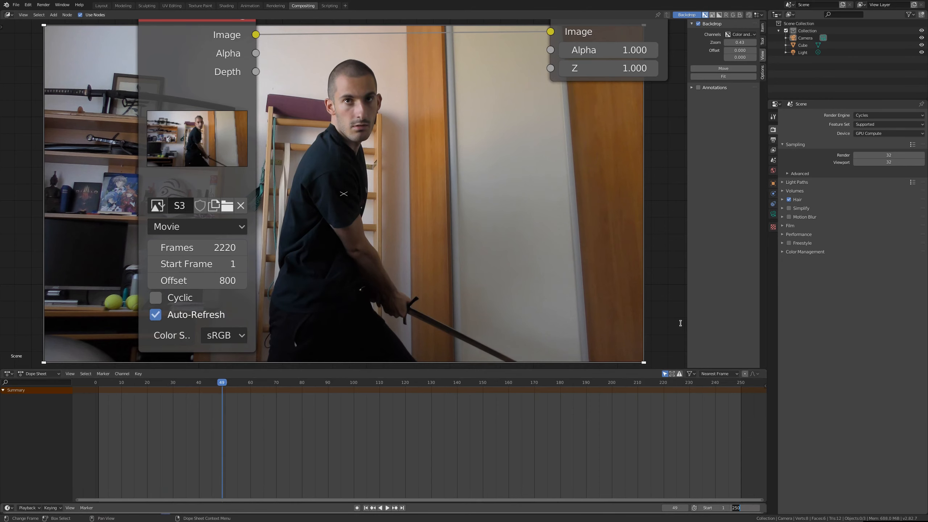
type("50")
key("Return")
middle_click_drag(262, 452, 471, 448)
scroll(413, 470, "up", 4)
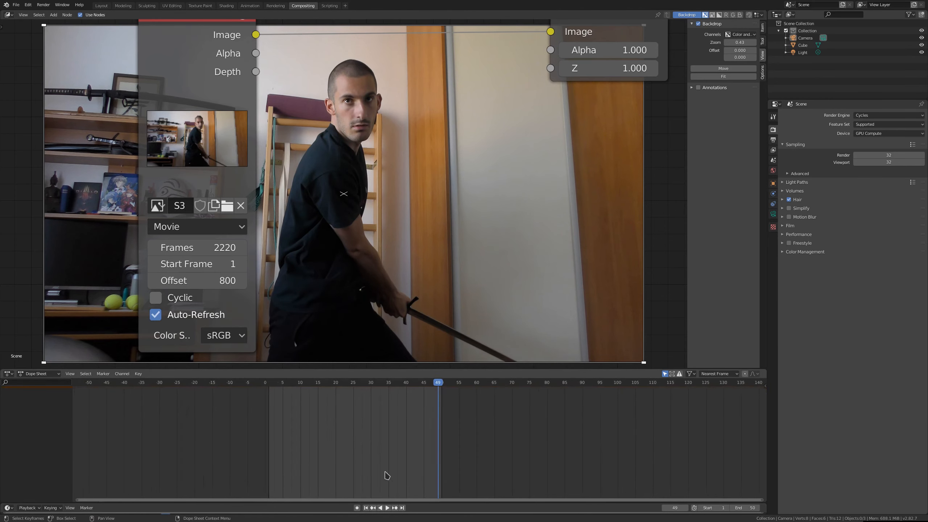
scroll(385, 472, "up", 6)
middle_click_drag(359, 435, 483, 438)
scroll(483, 438, "up", 3)
Step: Add a Composite output node below the Viewer node and connect the movie node's Image output to it
middle_click_drag(330, 147, 328, 160)
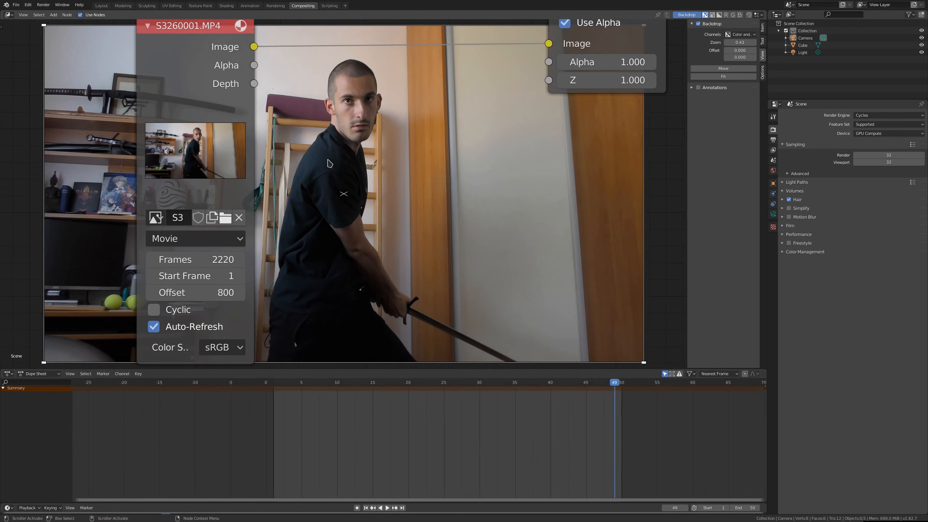
scroll(337, 170, "down", 3)
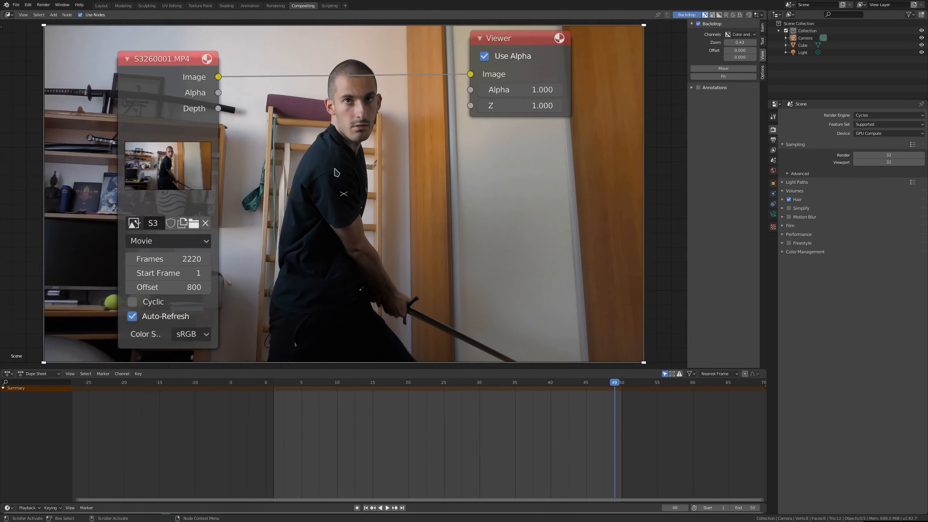
left_click(53, 15)
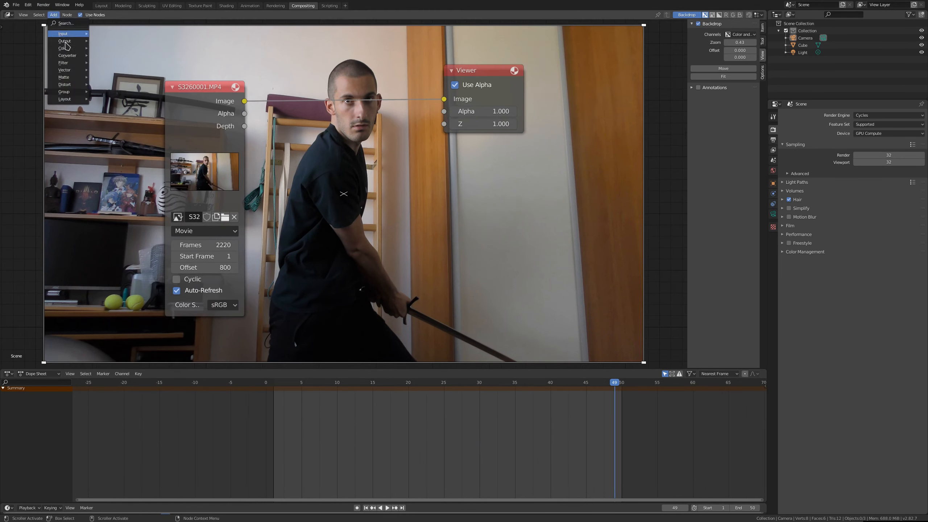
mouse_move(69, 41)
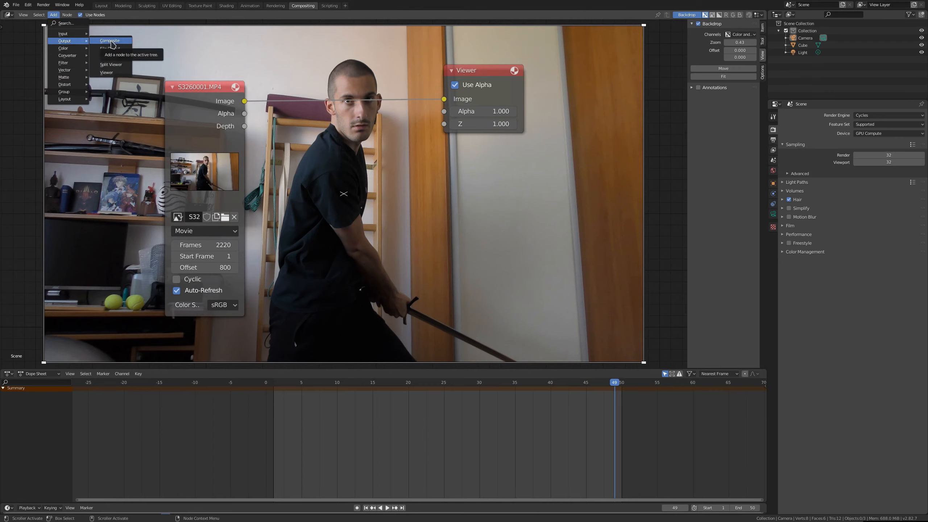
left_click(122, 41)
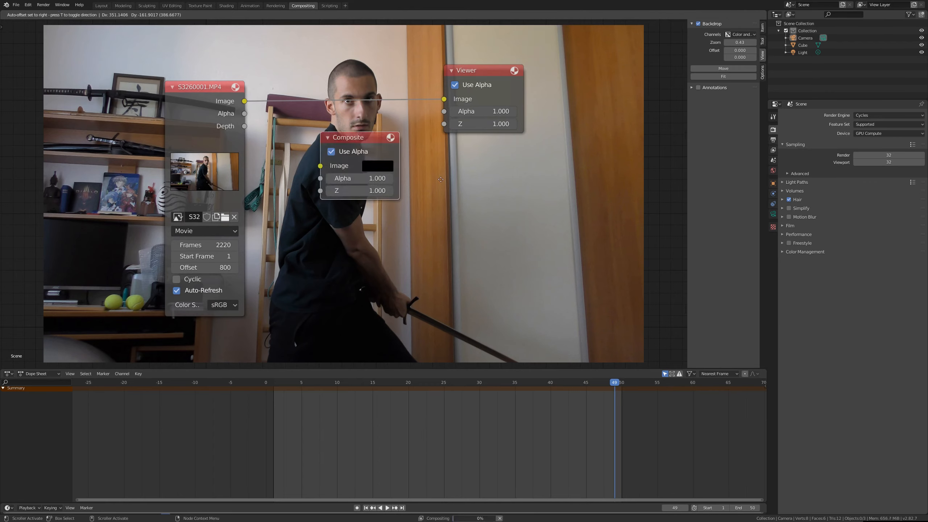
left_click(475, 169)
left_click_drag(245, 102, 457, 201)
Step: Test-render the current frame, close the render, and line up the Composite node beneath the Viewer node
key("F12")
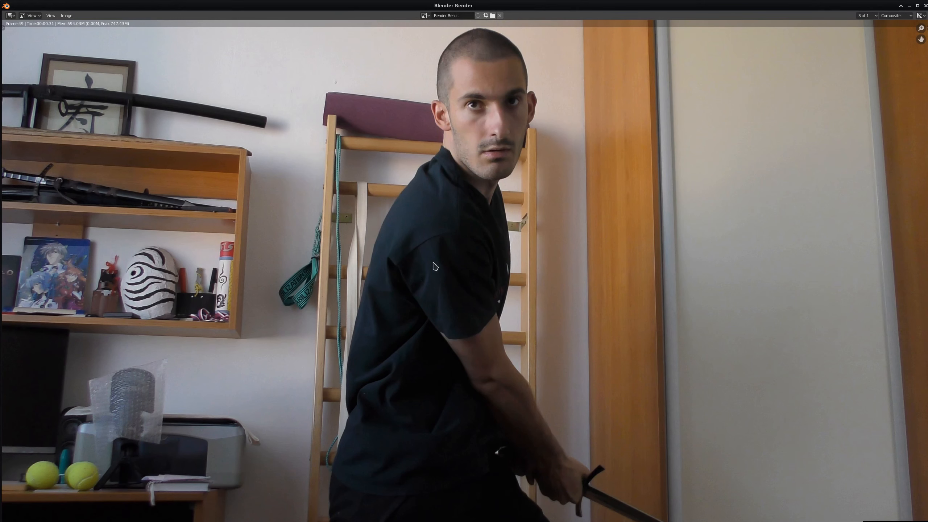
key("Escape")
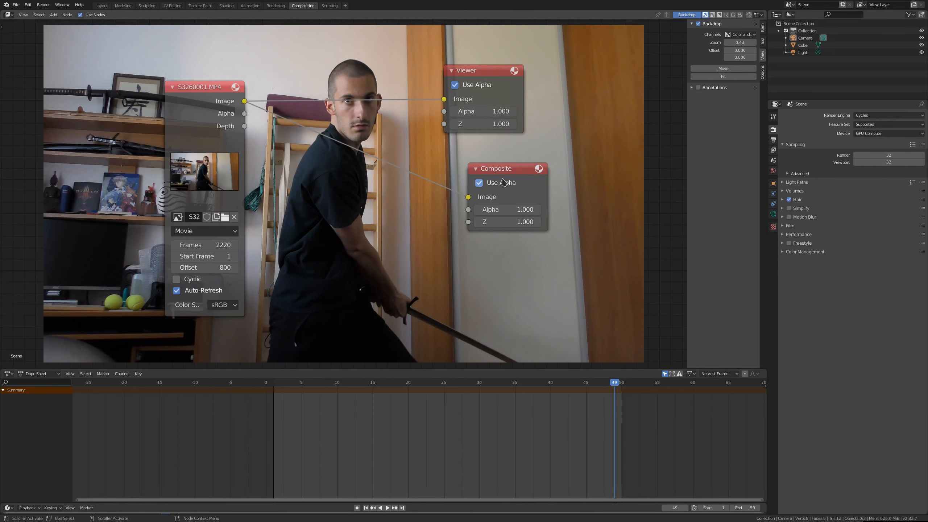
left_click(479, 182)
key("ctrl+z")
key("ctrl+z")
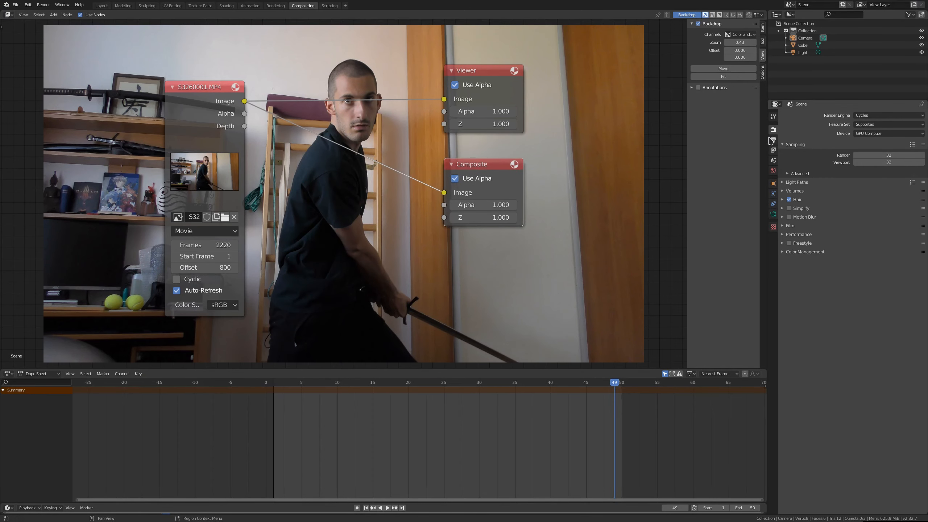
Step: Show the scene's output properties and move the movie node slightly farther from the output nodes
left_click(774, 141)
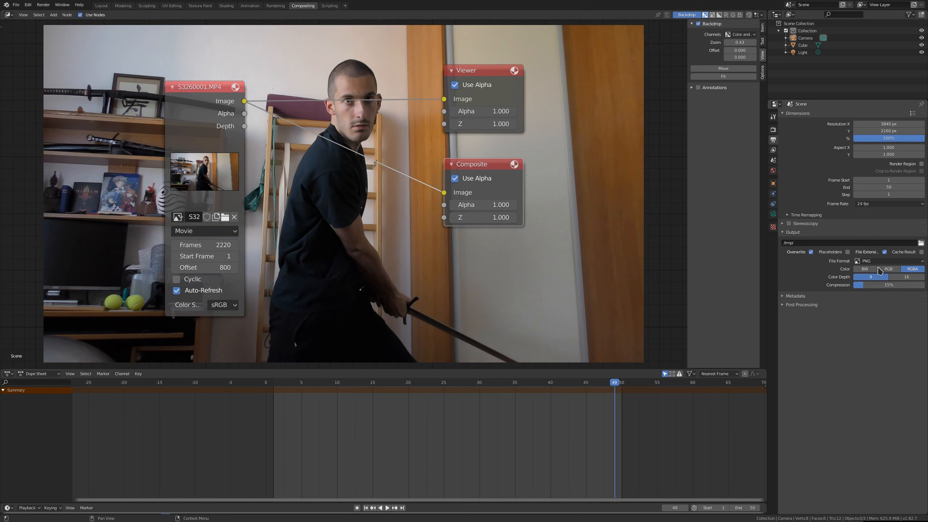
left_click_drag(211, 117, 187, 122)
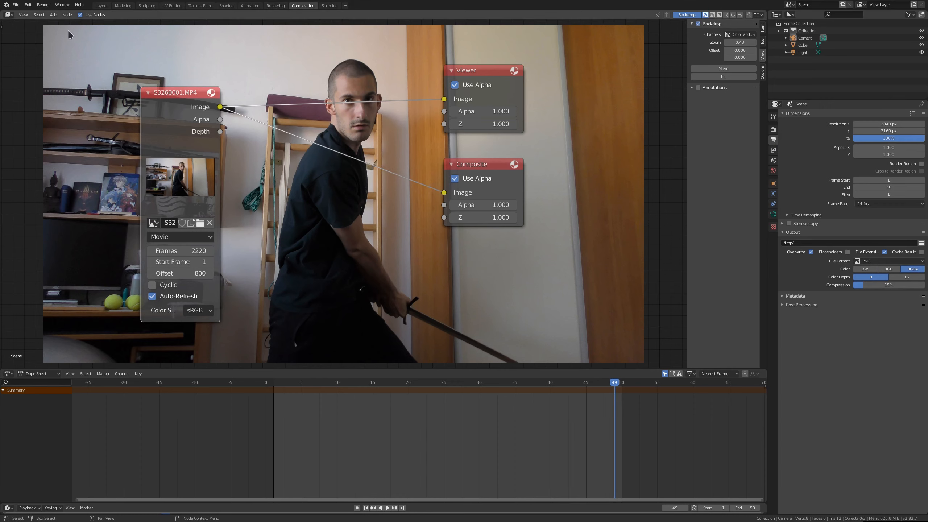
Step: Preview the start of the sword swing at frames 5, 10 and 11
left_click(303, 384)
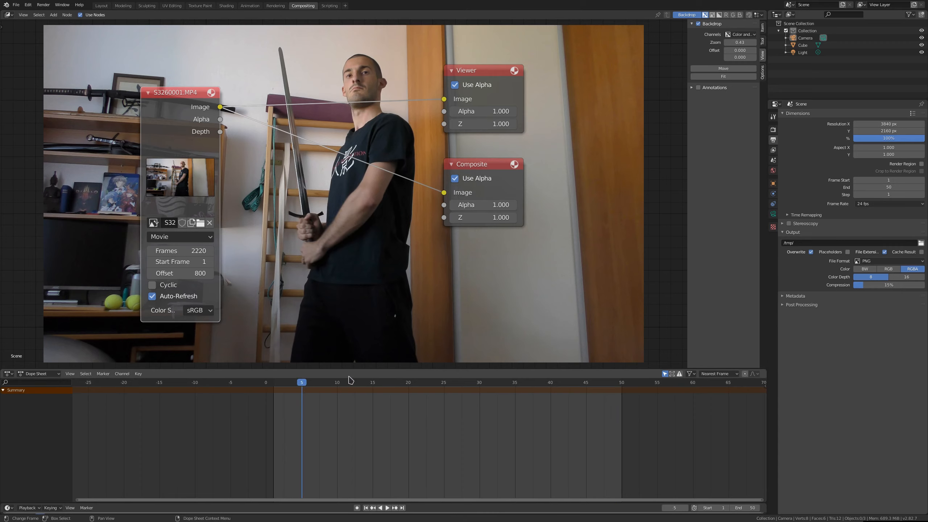
left_click(337, 383)
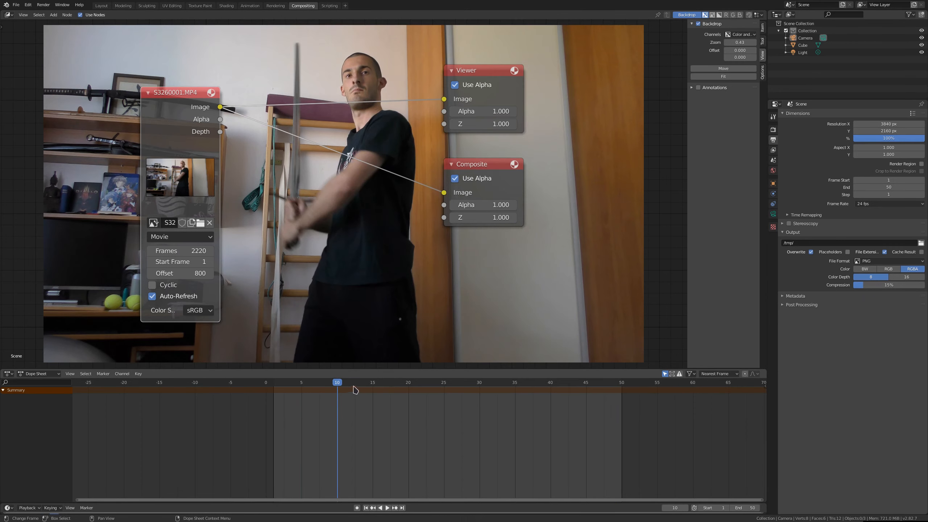
left_click(345, 383)
left_click(8, 14)
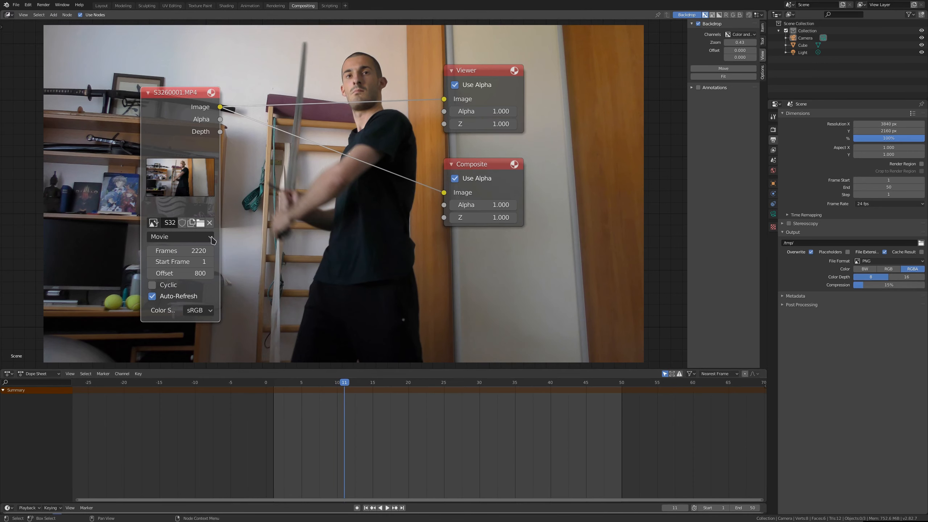
scroll(214, 241, "up", 2)
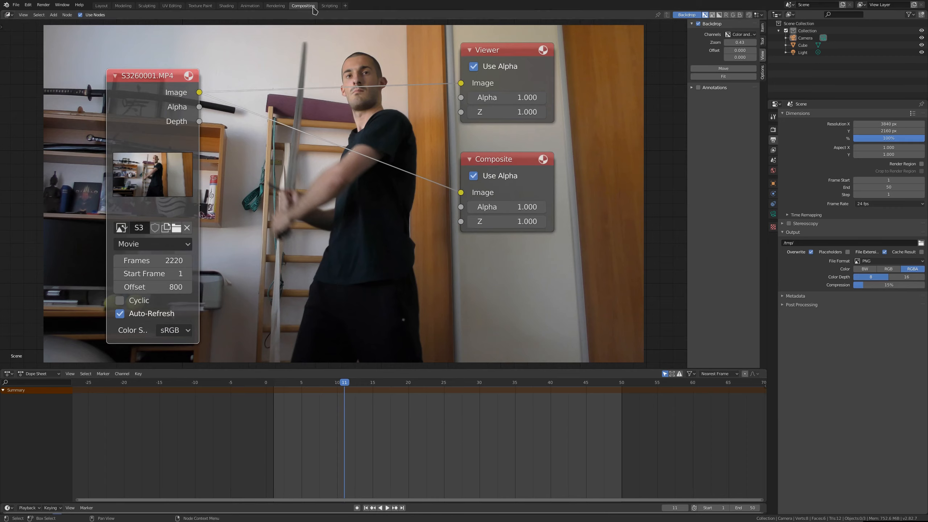
left_click(9, 15)
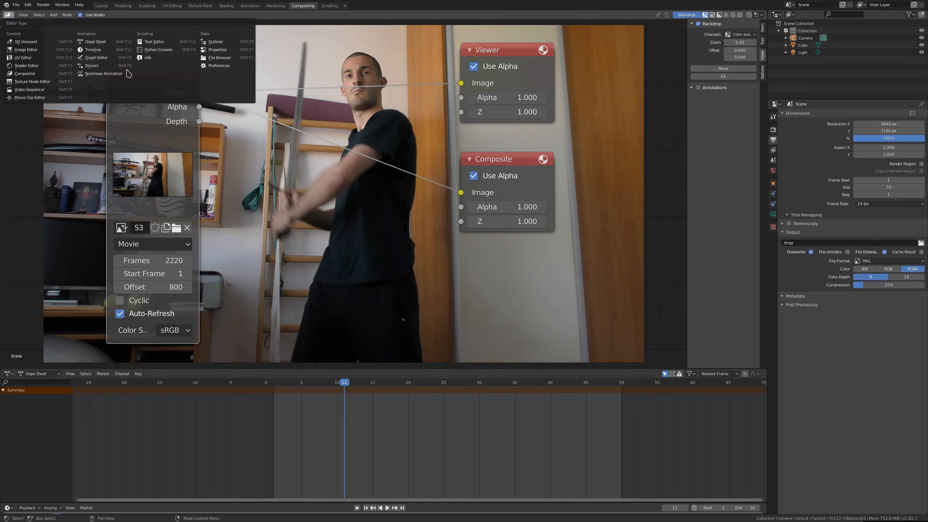
left_click(41, 50)
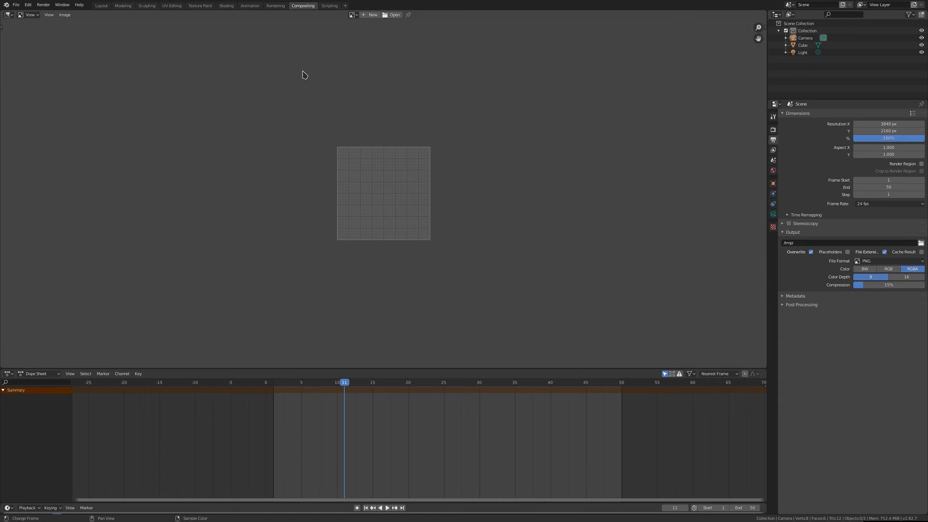
left_click(36, 20)
left_click(35, 42)
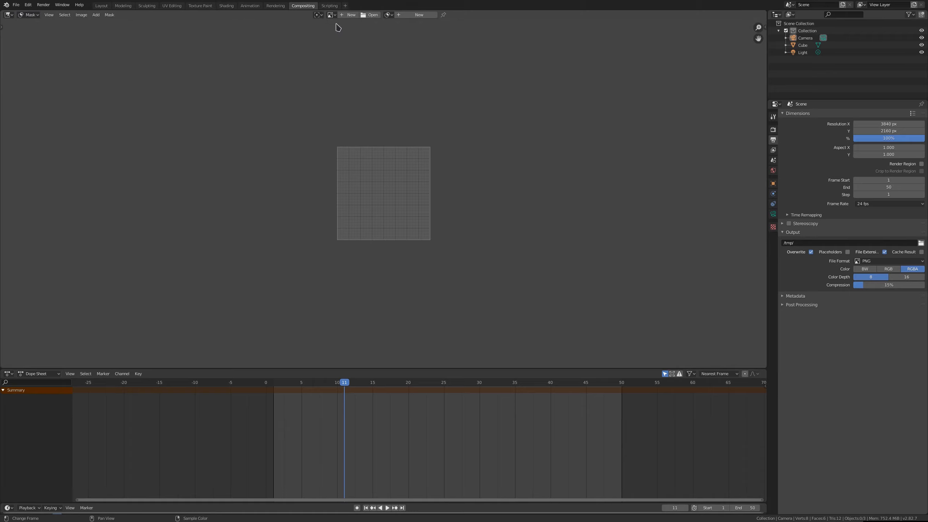
left_click(332, 14)
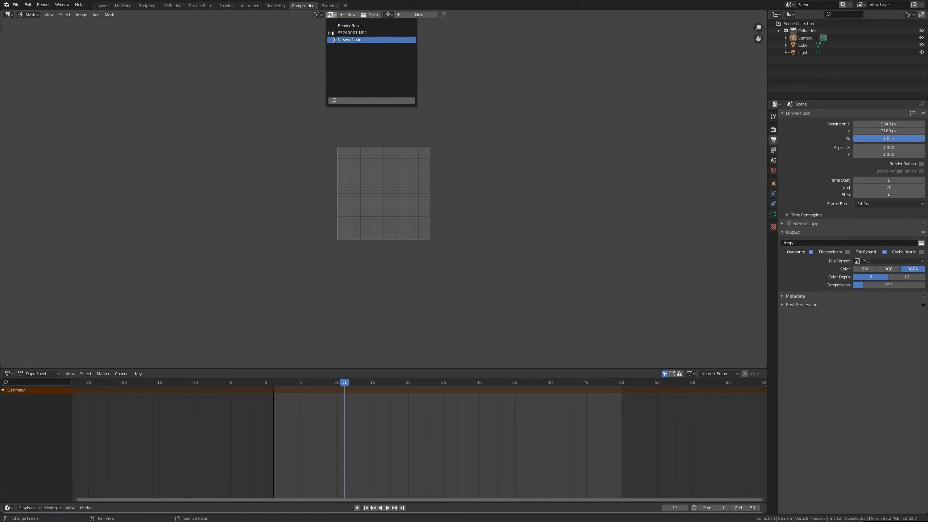
left_click(285, 51)
left_click(8, 14)
left_click(31, 69)
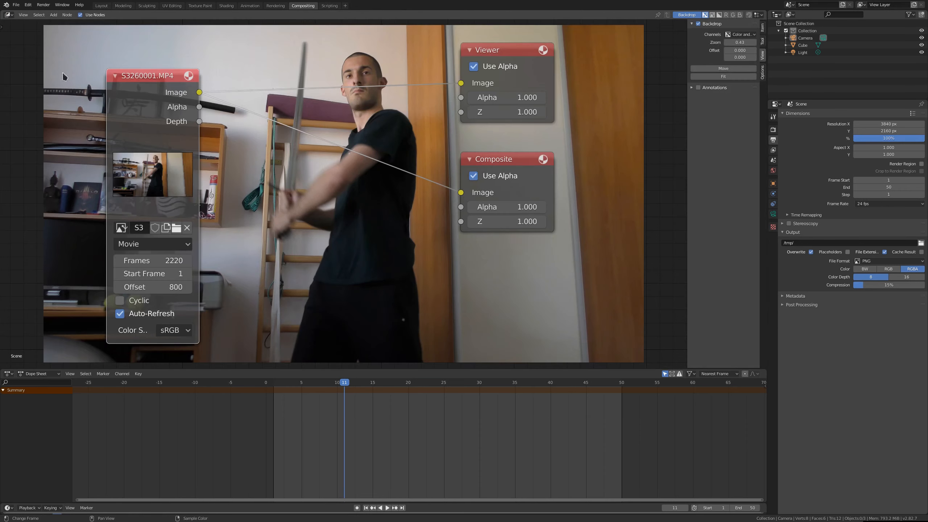
Step: Switch the compositor area to the Image Editor and set it to Mask mode
left_click(8, 15)
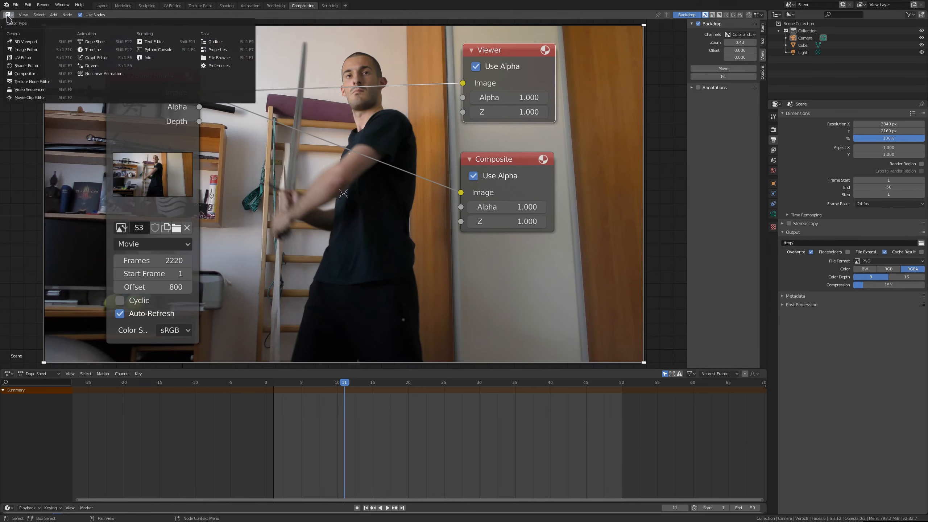
left_click(25, 50)
left_click(30, 14)
left_click(36, 46)
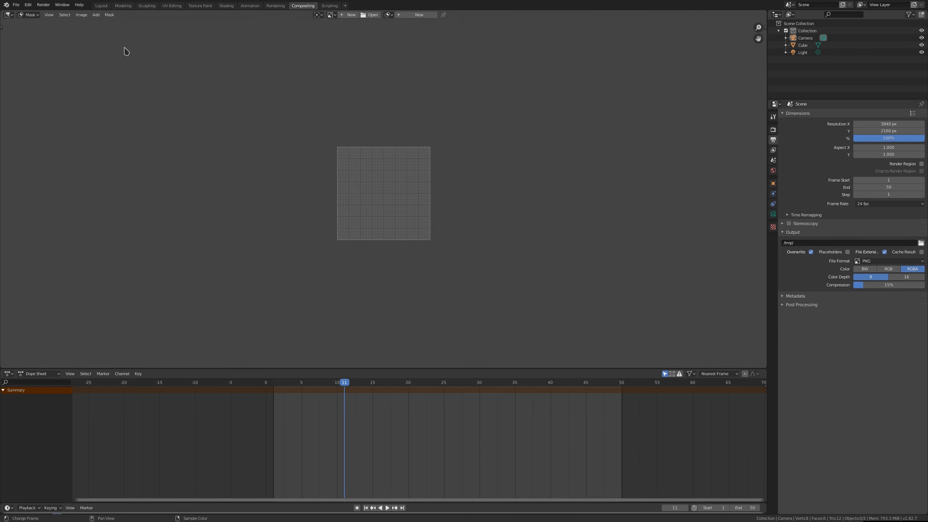
Step: Display the Viewer Node image in the mask editor and create a new mask
left_click(332, 15)
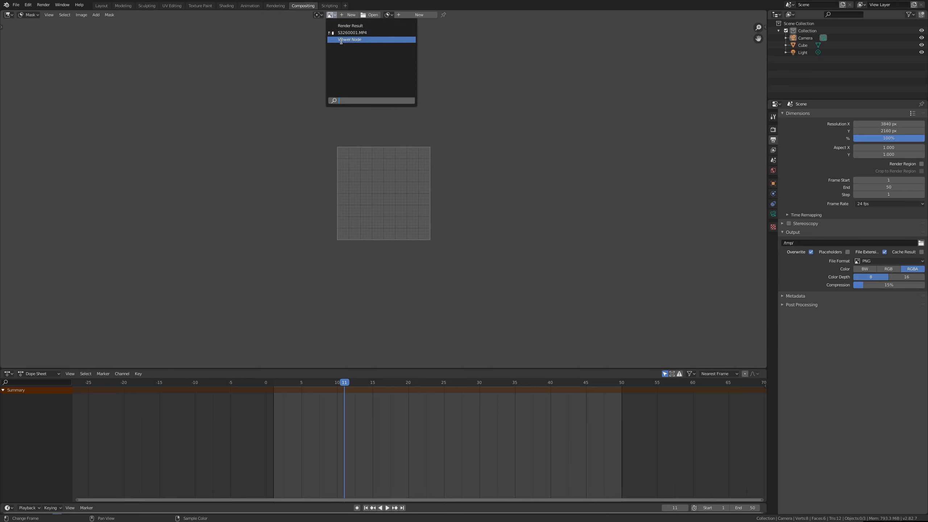
left_click(362, 41)
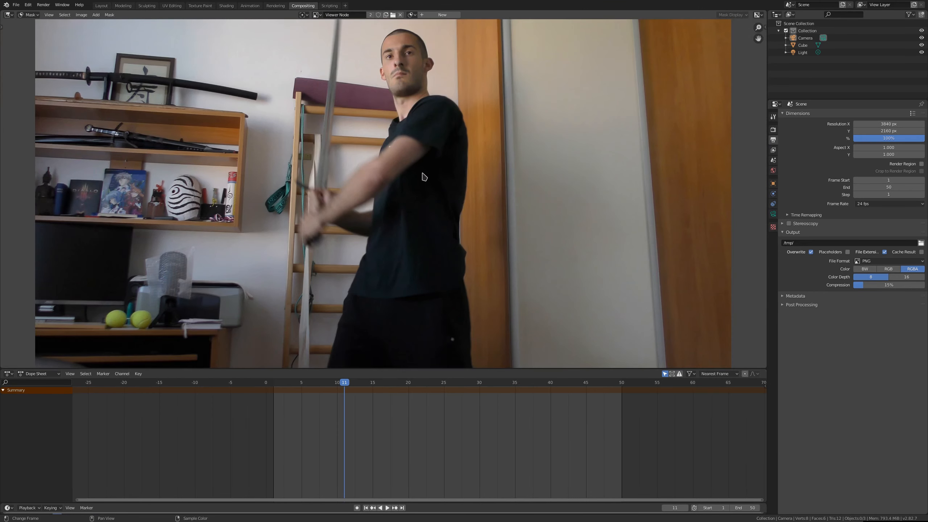
left_click(442, 15)
middle_click_drag(357, 131, 363, 148)
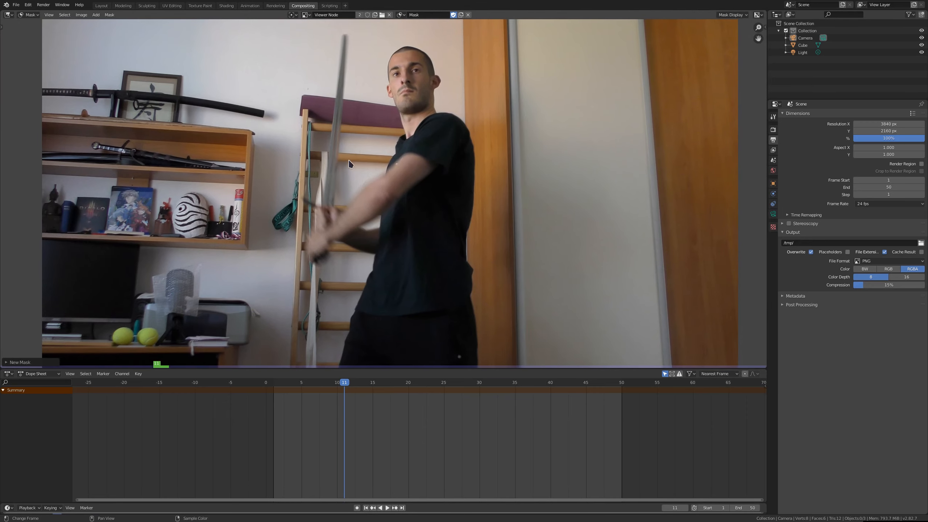
Step: Scrub through the sword swing from frame 11, viewing frames 22, 23 and 20 with the whole image in view
left_click(353, 384)
left_click_drag(353, 386, 422, 383)
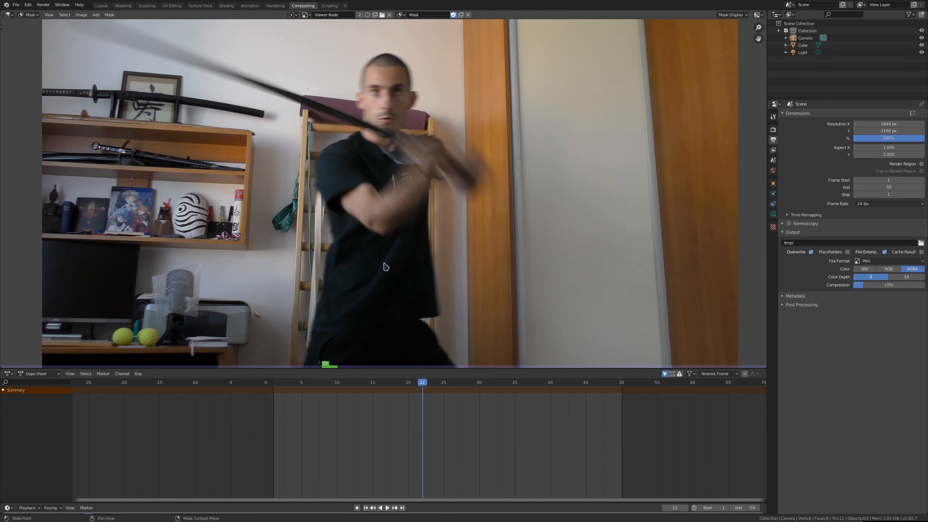
scroll(383, 270, "down", 2)
left_click(430, 383)
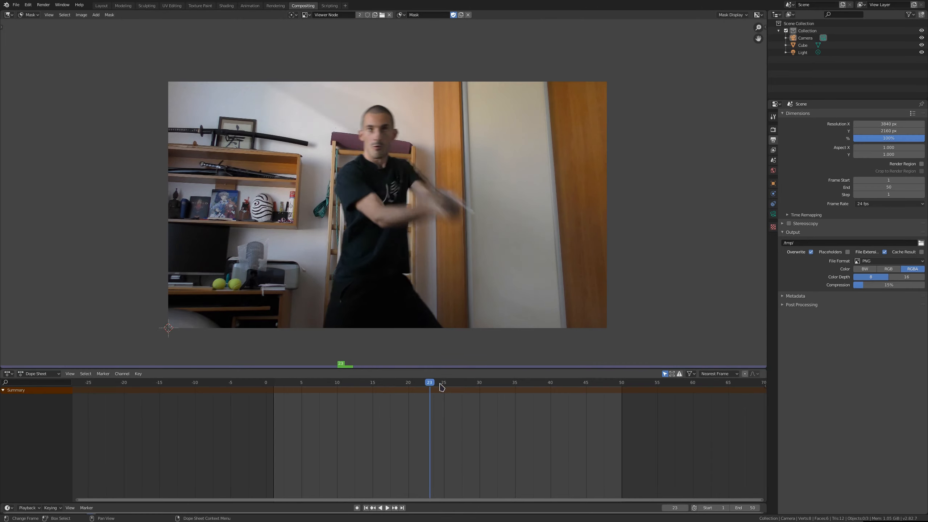
left_click_drag(442, 387, 410, 384)
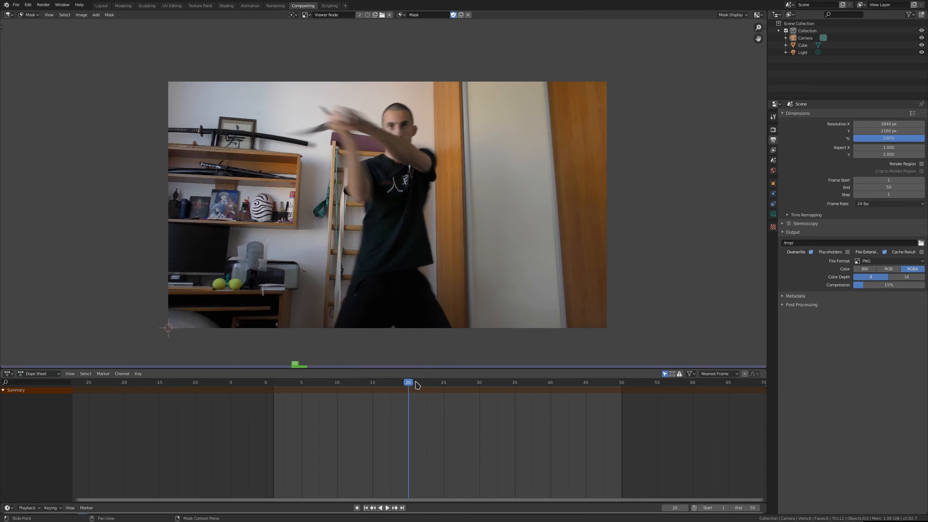
Step: Step forward through the swing from frame 20 past frame 24 and back to frame 21 to examine the blade's path
key("Right")
key("Right")
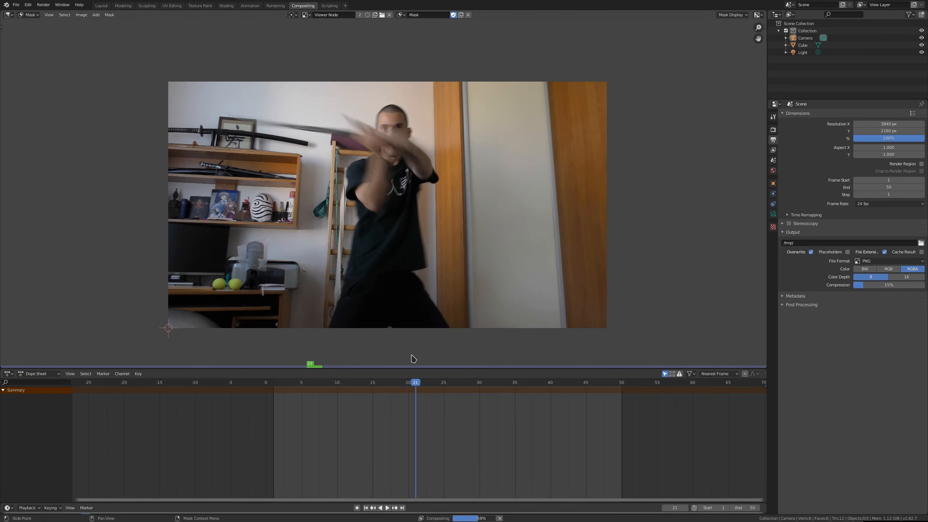
key("Right")
key("Right")
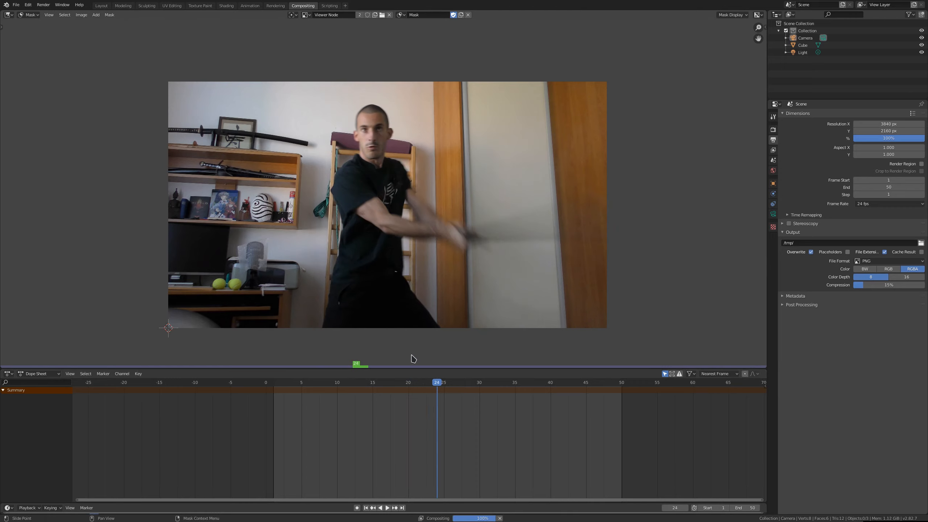
key("Right")
key("Right")
key("Left")
key("Left")
key("Left")
key("Left")
key("Left")
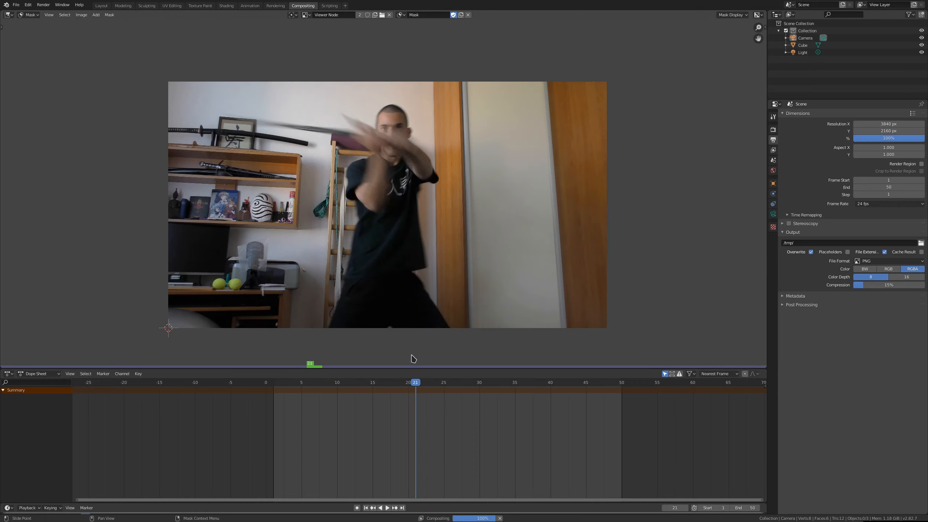
Step: On frame 22, place the first mask point at the blurred blade tip near the footage's upper-left corner
key("Right")
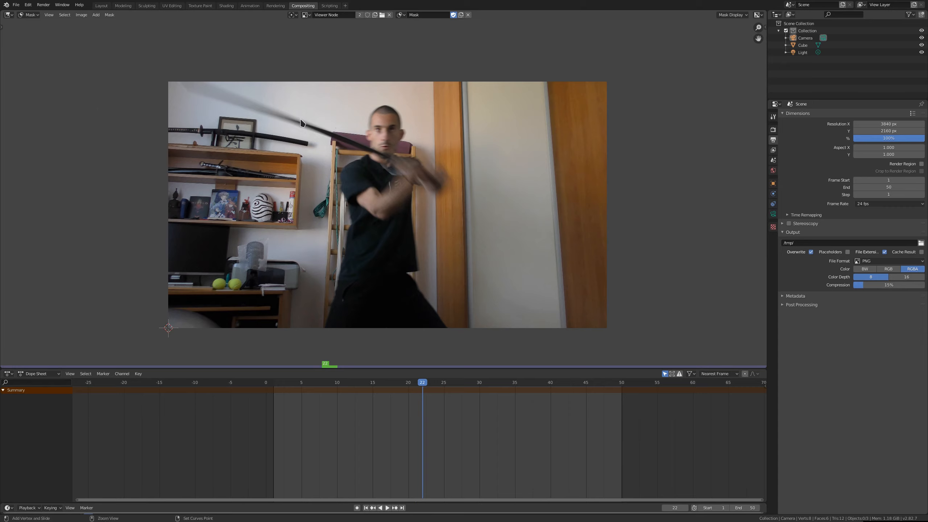
left_click(275, 121, "ctrl")
left_click_drag(263, 147, 190, 85, "ctrl")
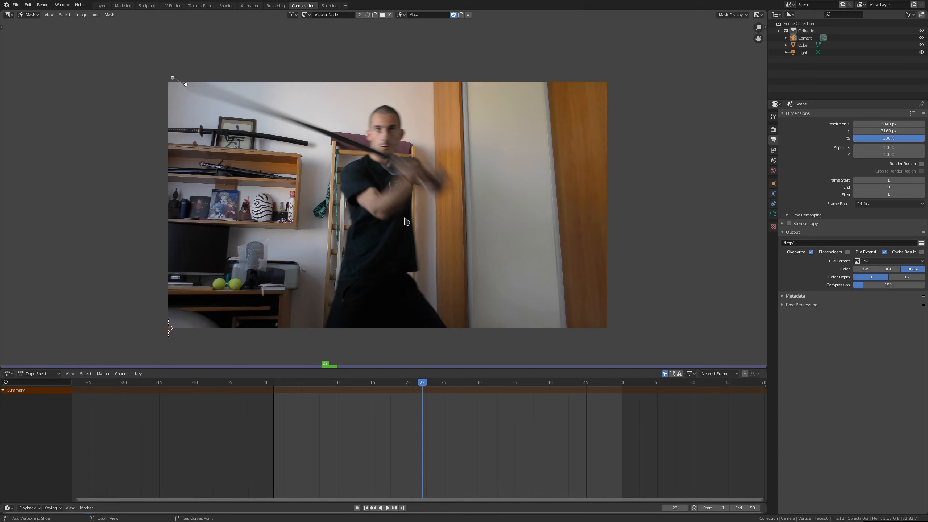
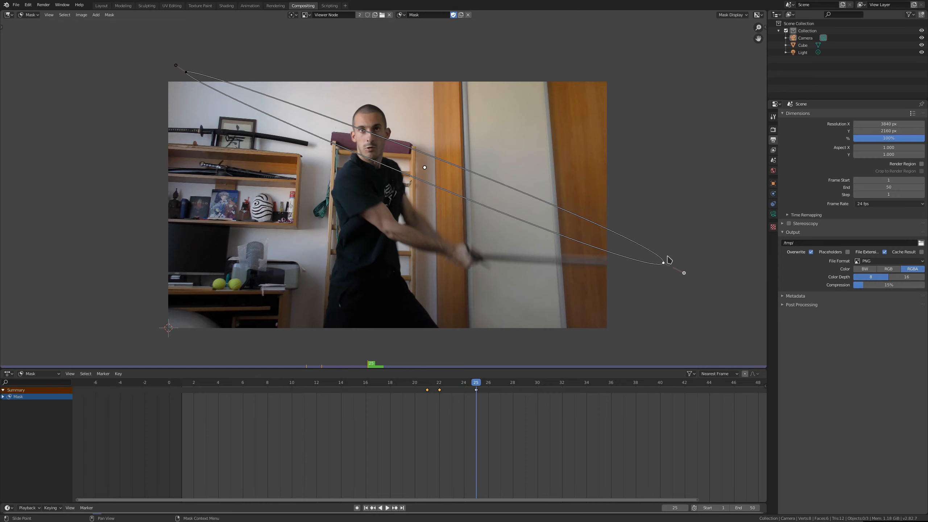
Step: At frame 25, pull the slash mask's right end point farther past the footage's right edge, comparing the shape with frame 23
left_click_drag(664, 261, 692, 271)
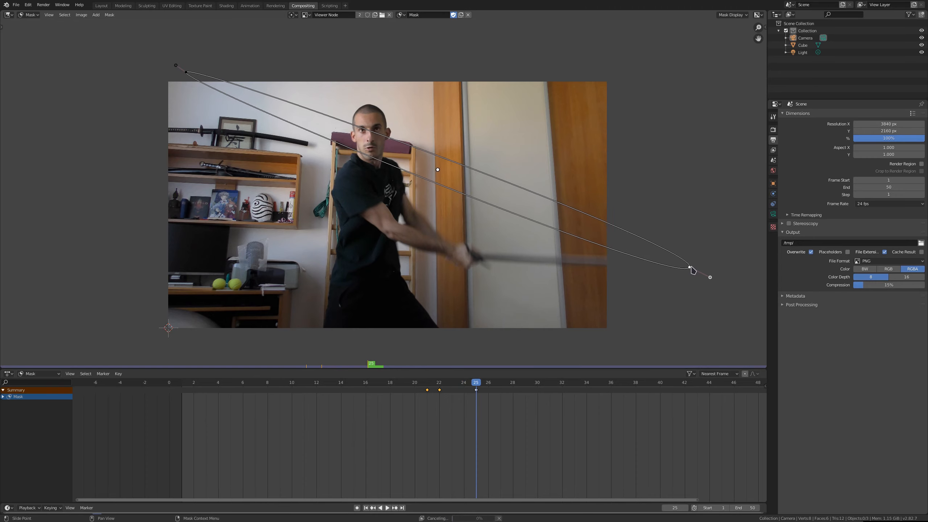
key("Left")
key("Left")
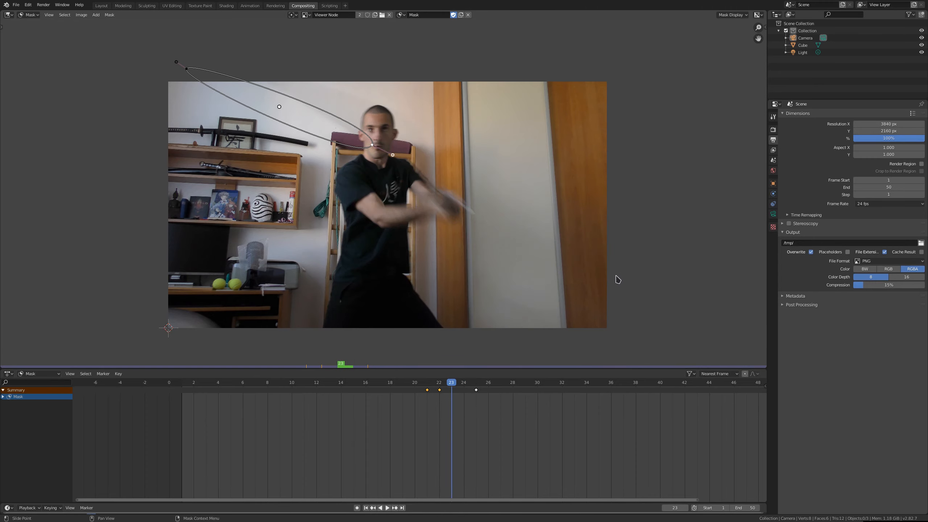
key("Right")
key("Right")
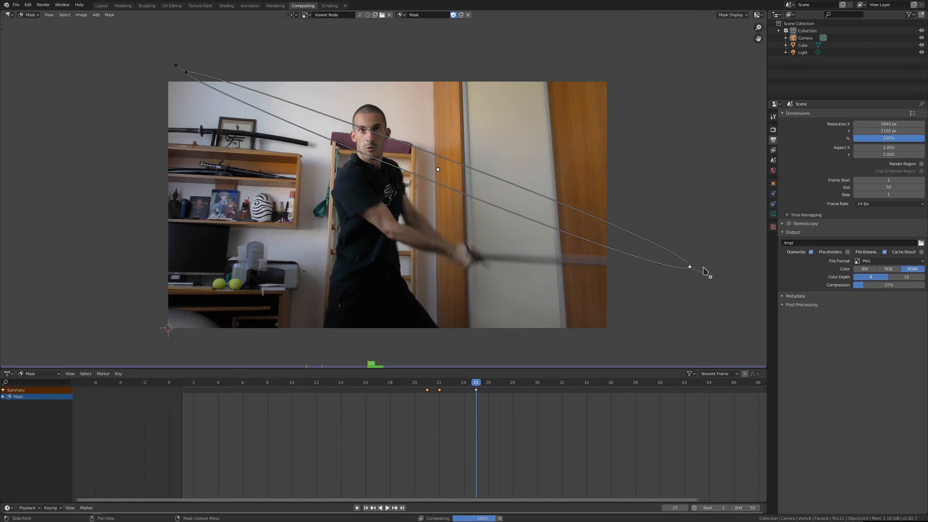
left_click_drag(707, 270, 719, 272)
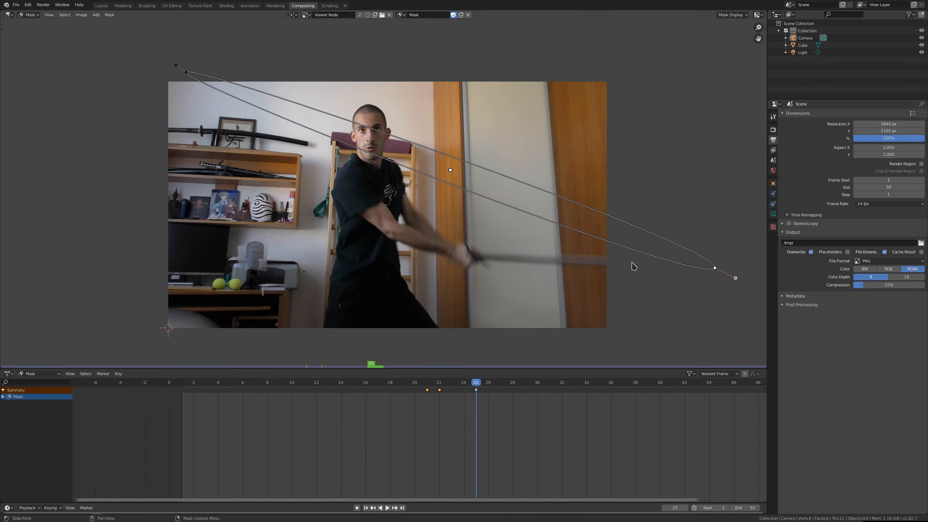
key("Left")
key("Right")
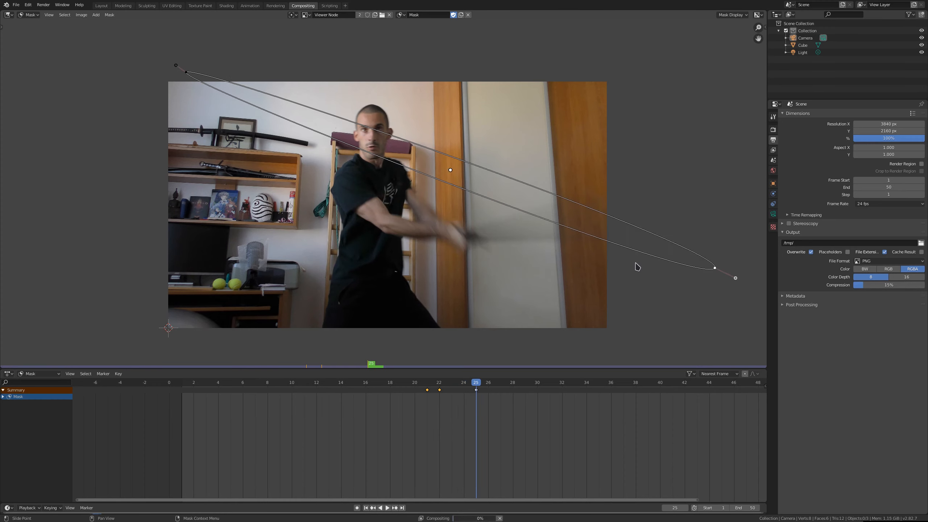
Step: Extend the mask's right end point slightly more at frame 25 and review its growth between frames 22 and 25
left_click_drag(718, 272, 731, 271)
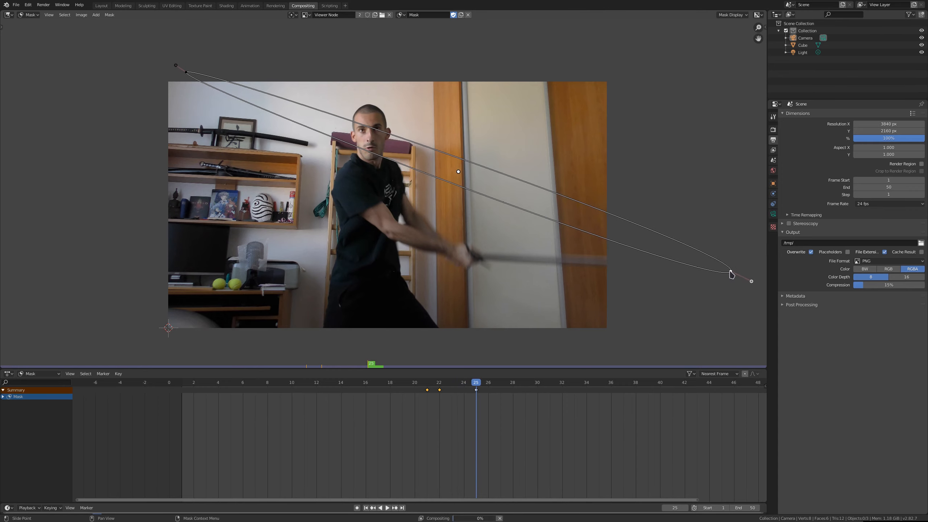
key("Left")
key("Left")
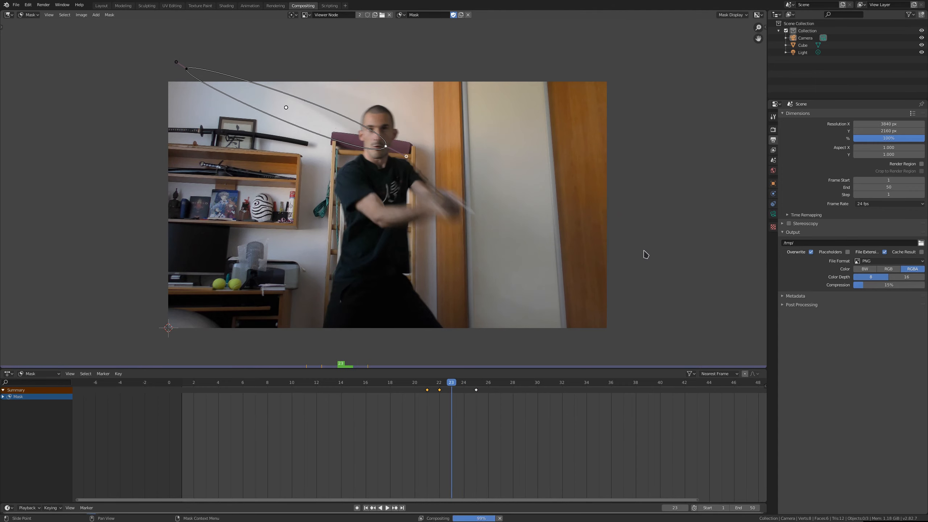
key("Left")
key("Right")
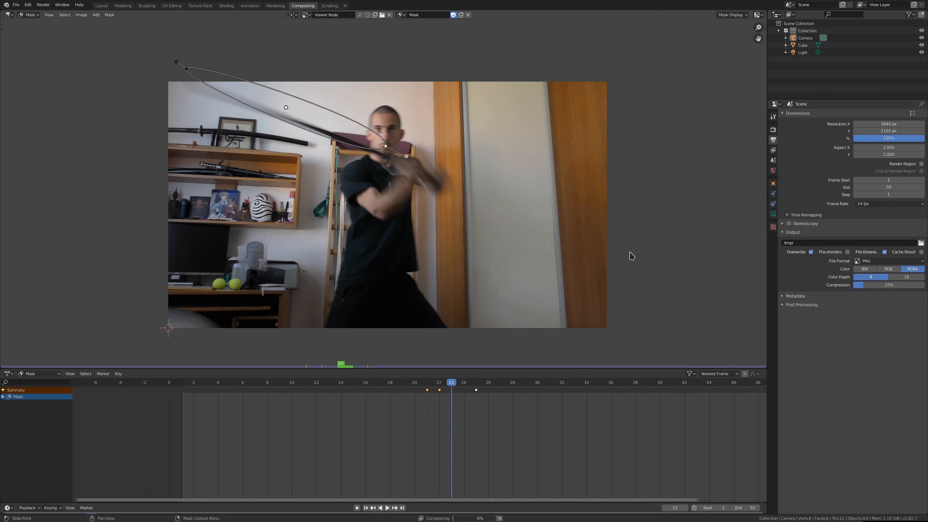
key("Right")
key("Right")
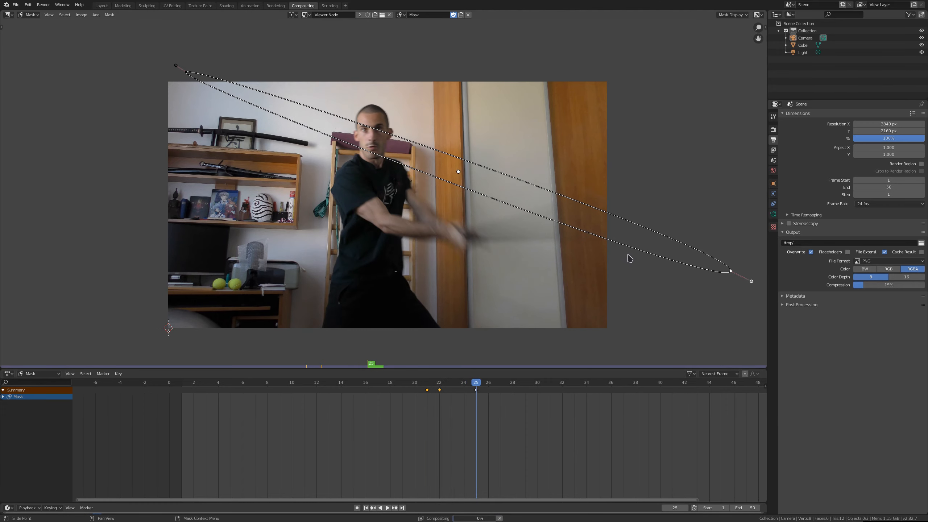
Step: At frame 33, narrow the slash mask to a thin line by pulling the handles at both ends in to their points
left_click(492, 383)
key("Right")
key("Right")
key("Right")
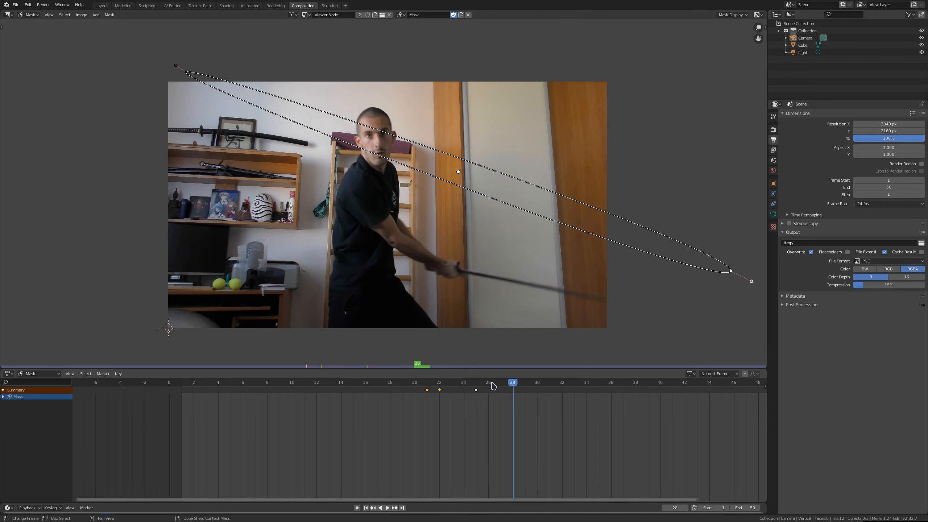
key("Right")
key("Right")
key("Right")
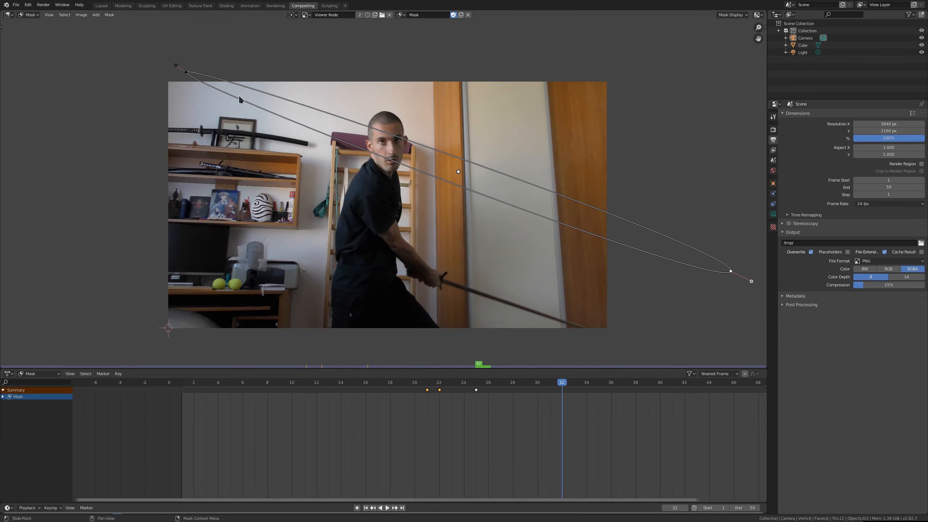
key("Right")
left_click_drag(754, 283, 737, 275)
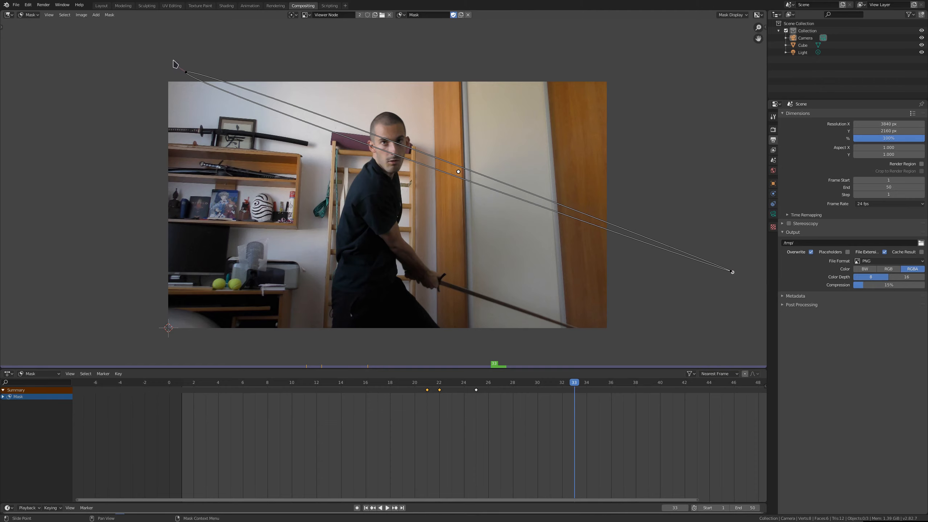
mouse_move(176, 68)
left_mouse_down()
mouse_move(183, 73)
mouse_move(166, 62)
mouse_move(189, 68)
mouse_move(160, 64)
mouse_move(181, 69)
left_mouse_up()
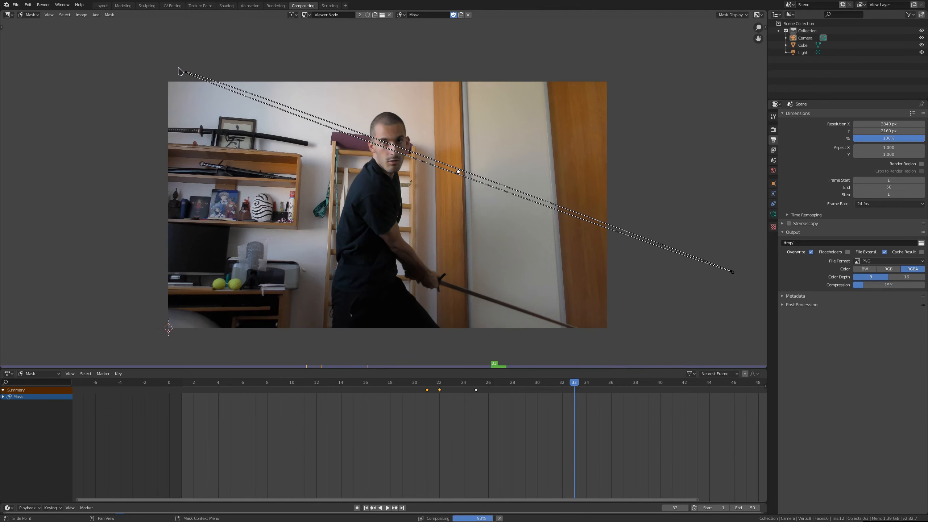
mouse_move(178, 68)
left_mouse_down()
mouse_move(137, 50)
mouse_move(178, 69)
left_mouse_up()
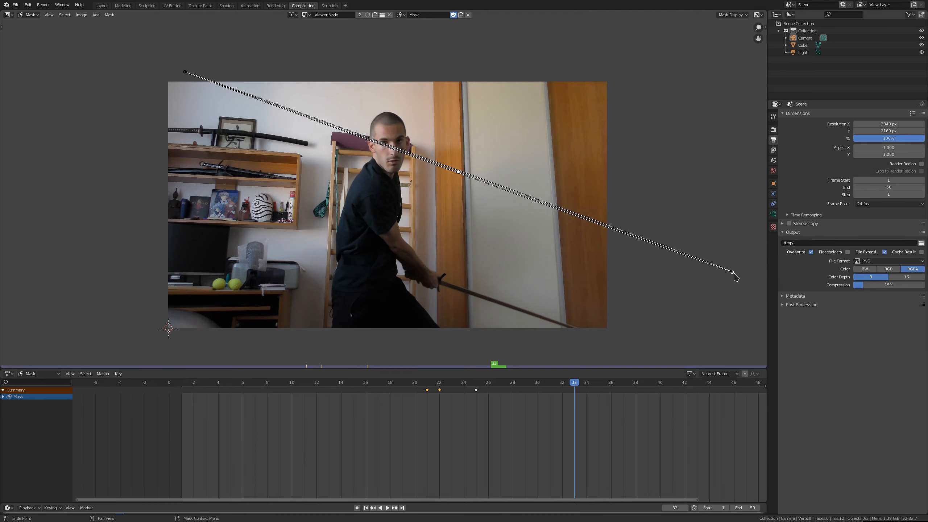
Step: Keyframe the thin slash mask at frame 33 and, at frame 34, move it completely outside the footage and keyframe it there
key("i")
left_click(426, 383)
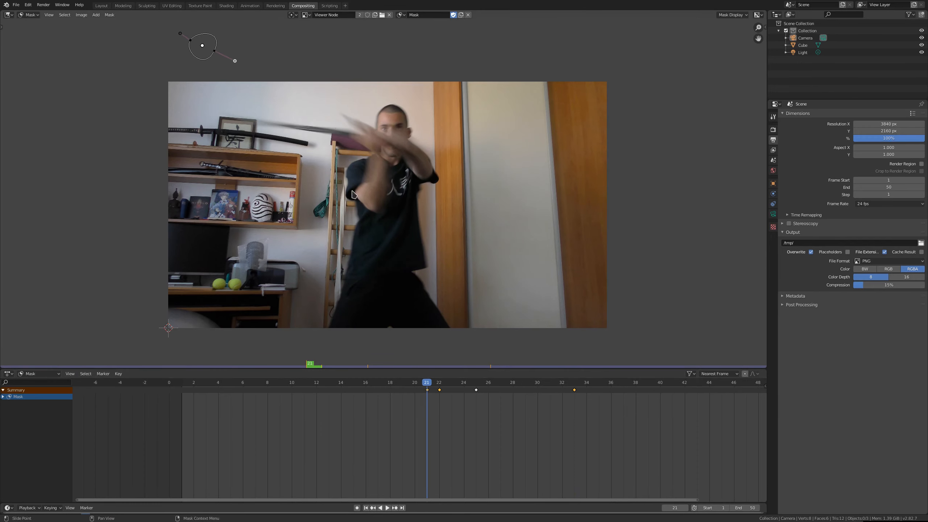
left_click(574, 384)
key("Right")
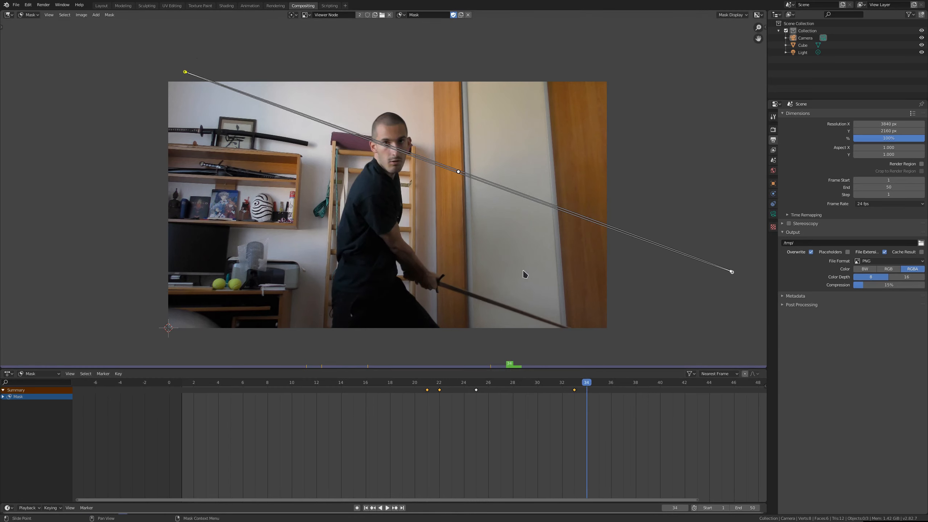
key("g")
left_click(607, 115)
key("i")
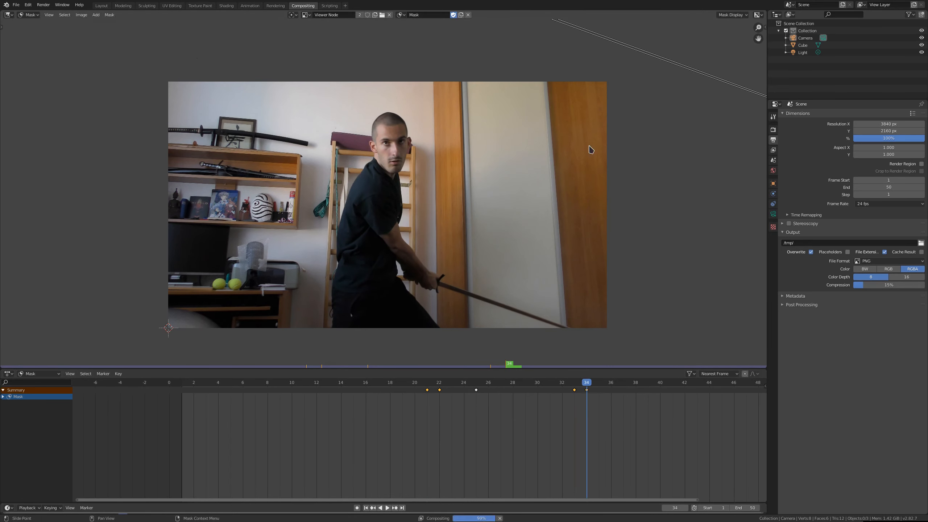
Step: Play back the mask animation, move its last two keyframes to frames 39 and 40, and replay from frame 21
left_click(426, 382)
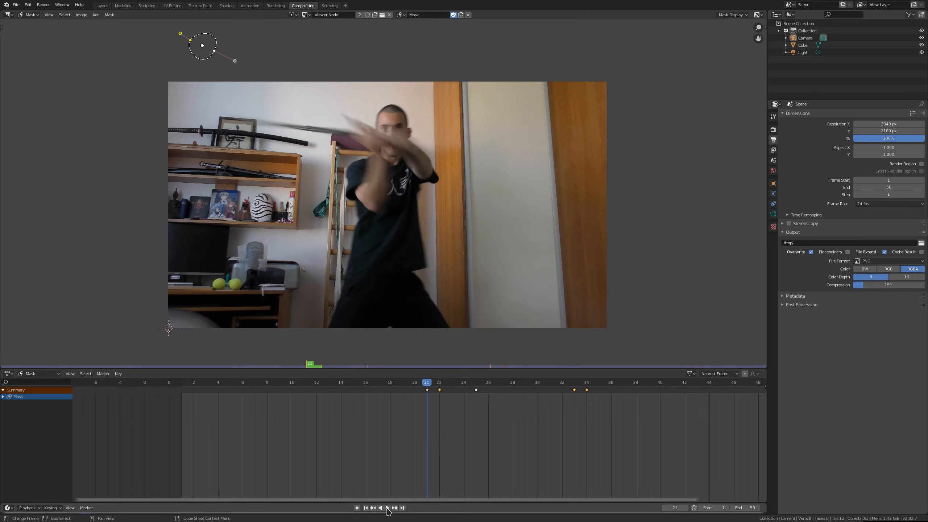
left_click(387, 508)
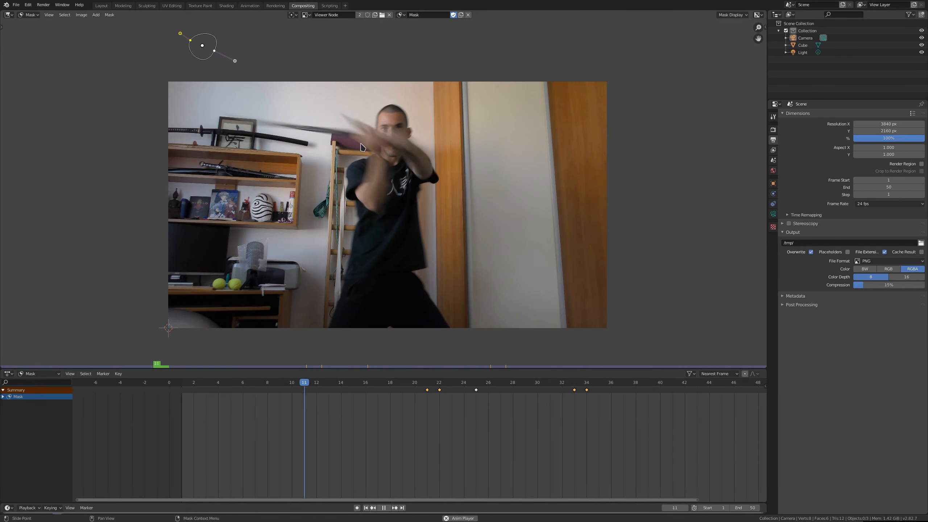
key("space")
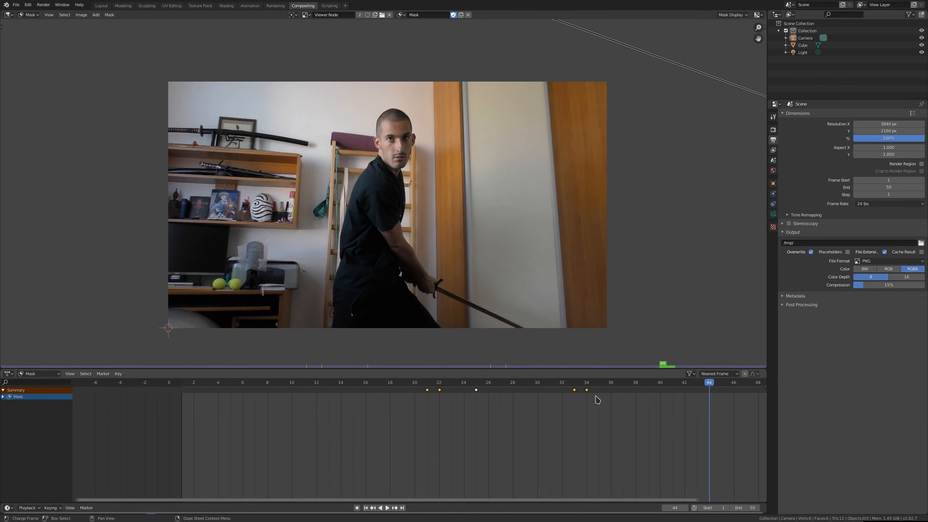
left_click(575, 390)
left_click(587, 392, "shift")
key("g")
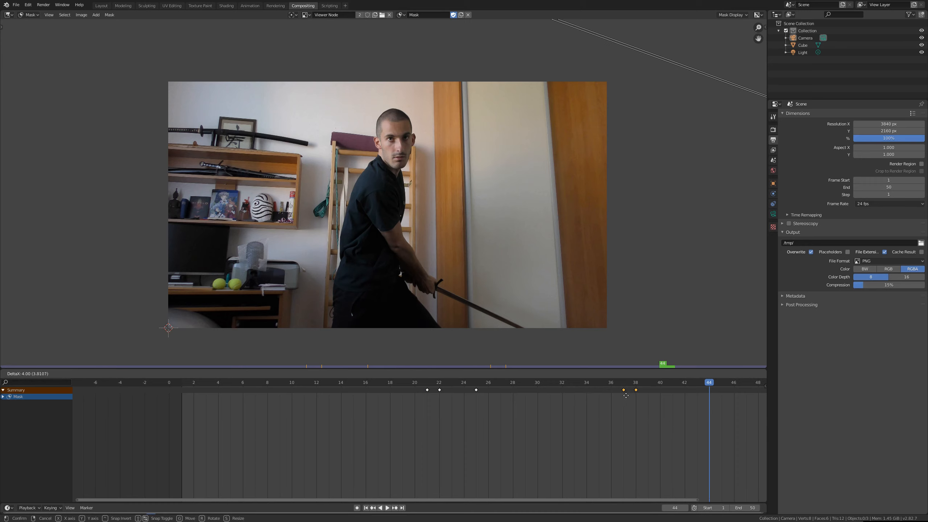
left_click(647, 394)
left_click(427, 382)
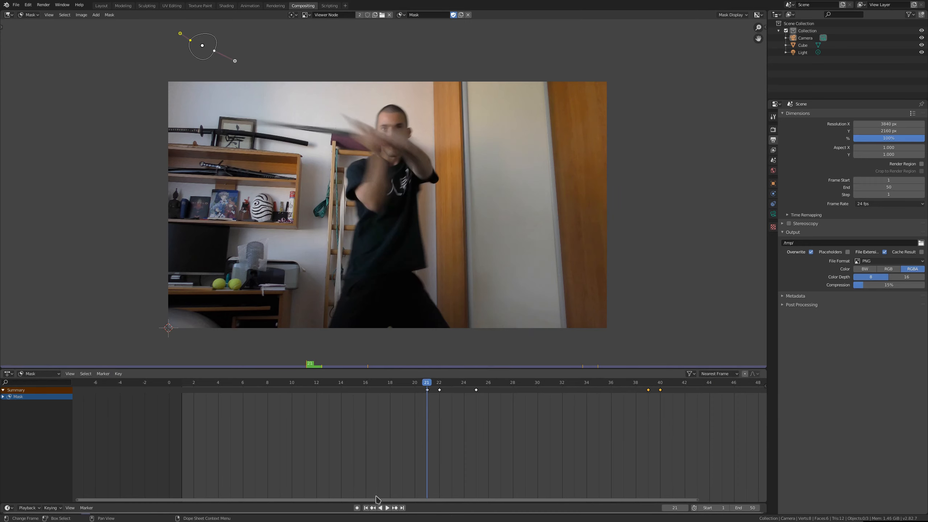
left_click(387, 508)
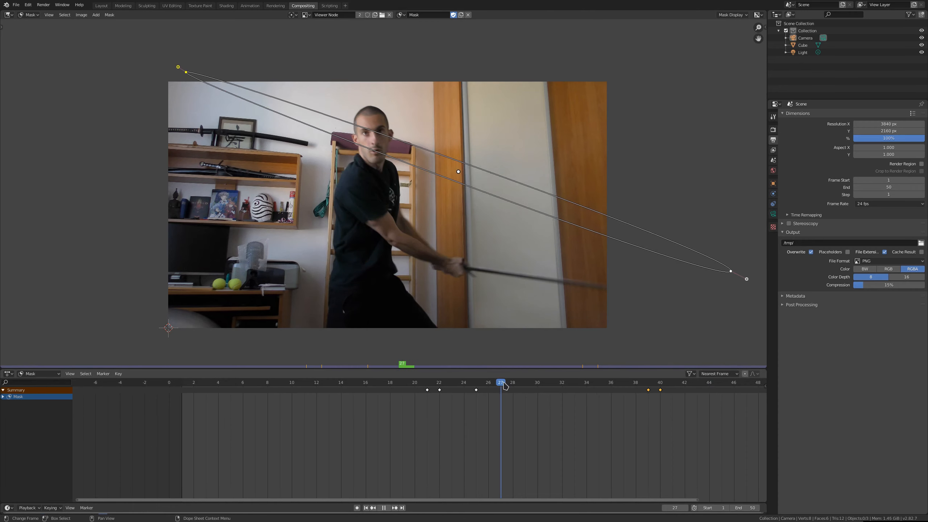
Step: Switch back to the compositor node view and add a Mask node that uses the slash mask
left_click(8, 14)
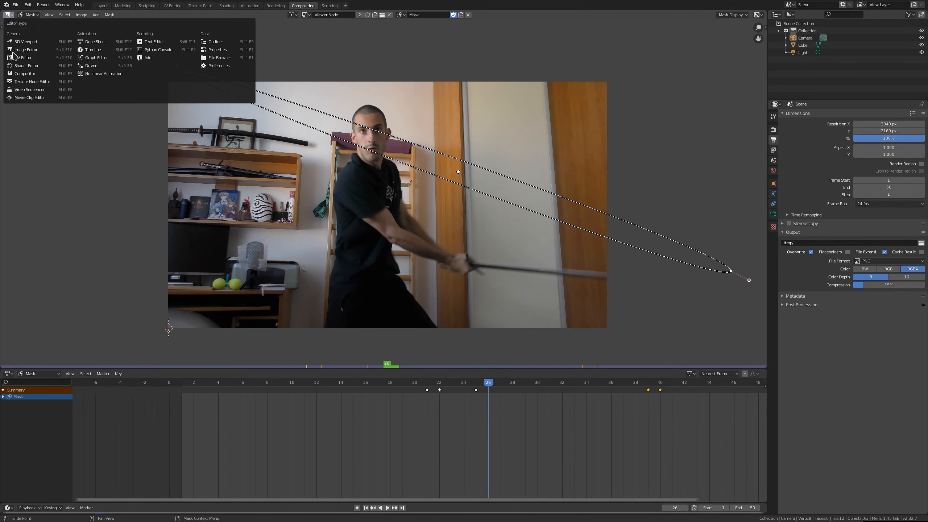
left_click(23, 74)
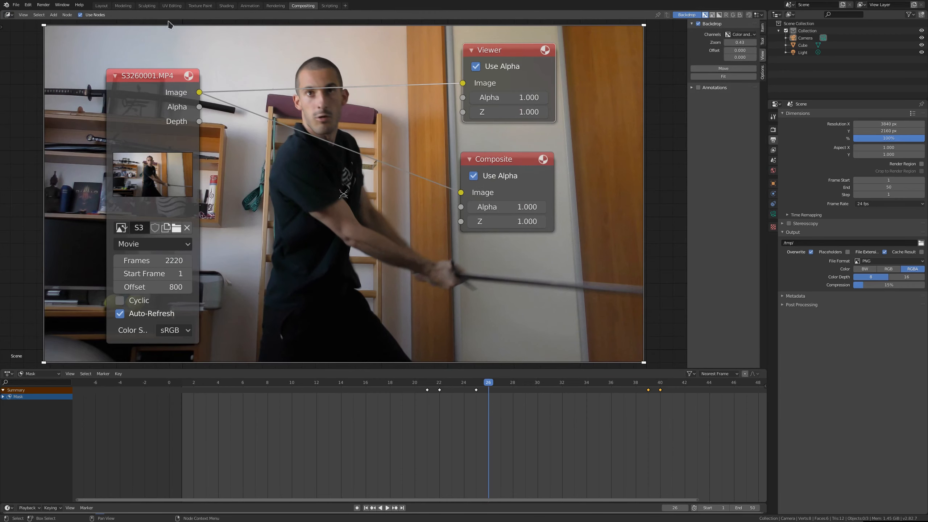
left_click(53, 14)
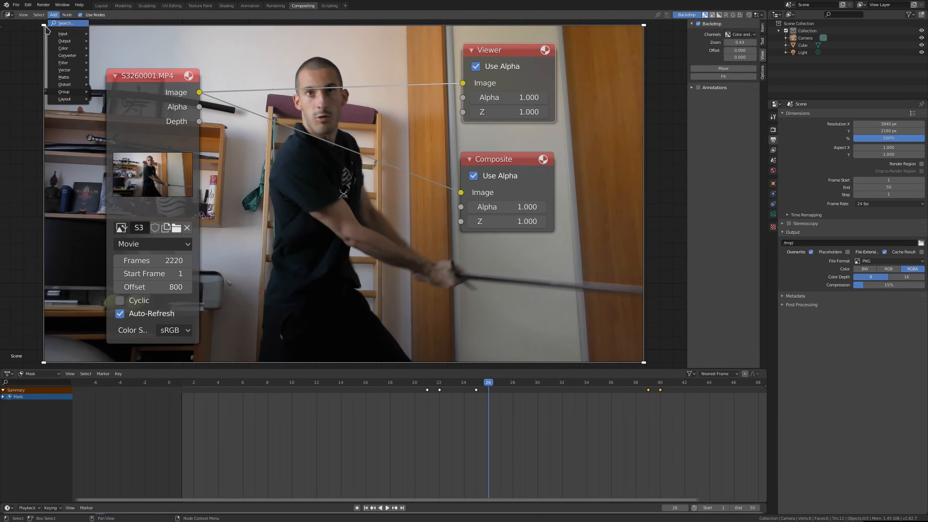
mouse_move(50, 35)
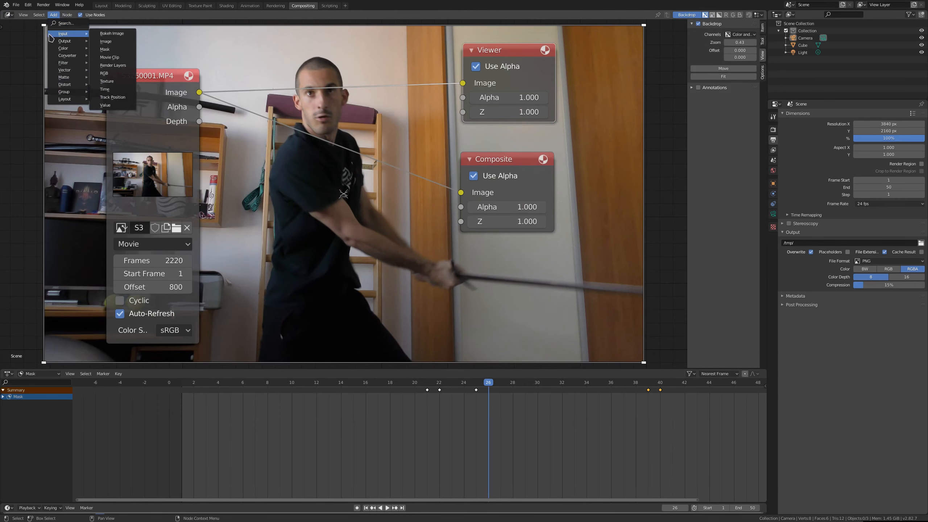
left_click(119, 50)
left_click(227, 254)
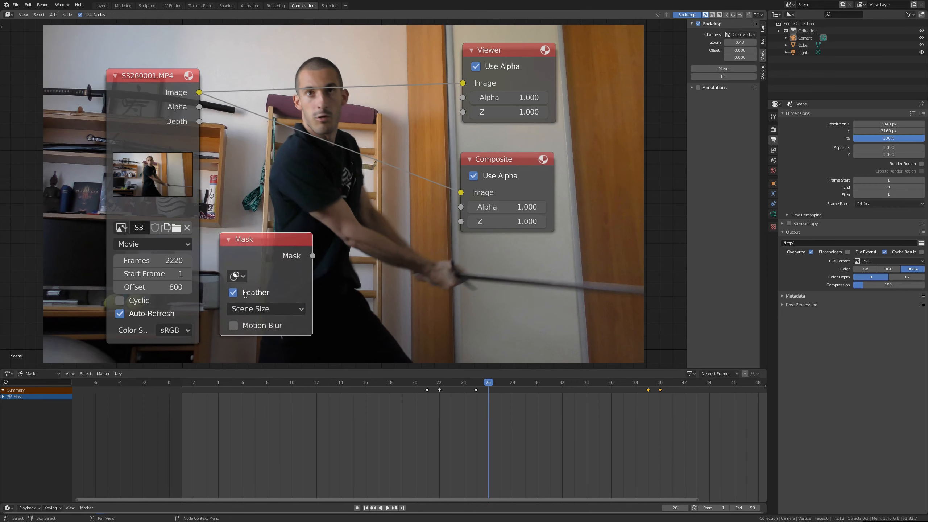
left_click(236, 276)
left_click(252, 292)
Step: Space out the footage and Mask nodes and connect the Mask output to the Viewer's Image input
left_click_drag(267, 256, 311, 302)
left_click_drag(126, 99, 112, 79)
left_click_drag(299, 256, 463, 83)
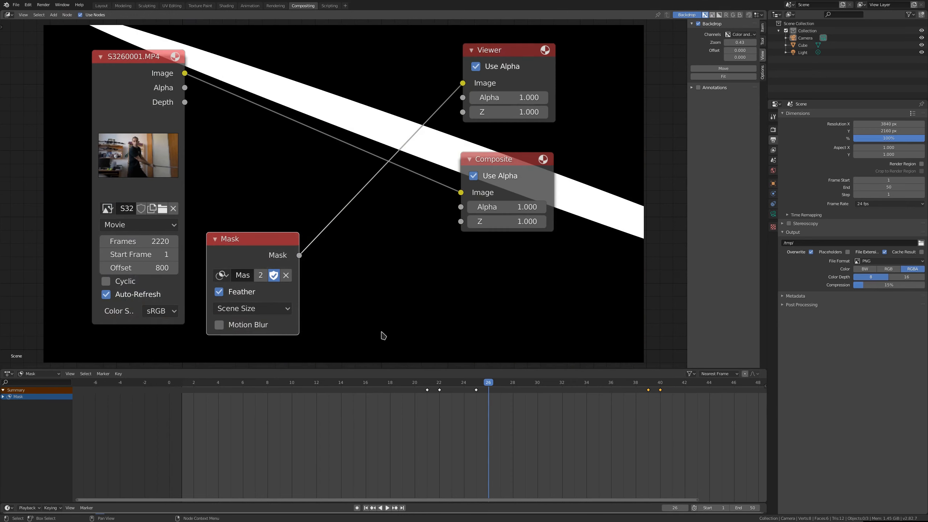
Step: Step frame by frame from frame 21 to 28 to examine the white mask shape in the backdrop
left_click_drag(418, 384, 426, 384)
key("Right")
key("Right")
key("Right")
key("Right")
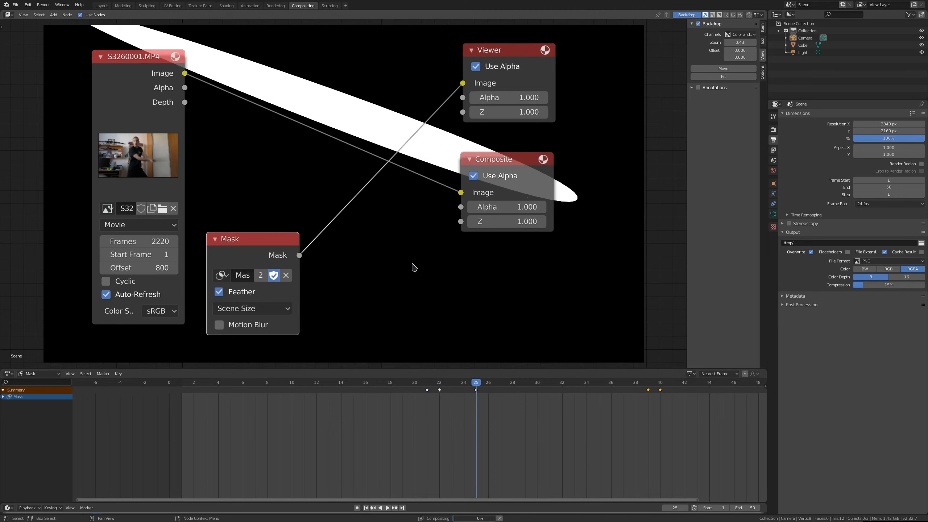
key("Right")
key("Right")
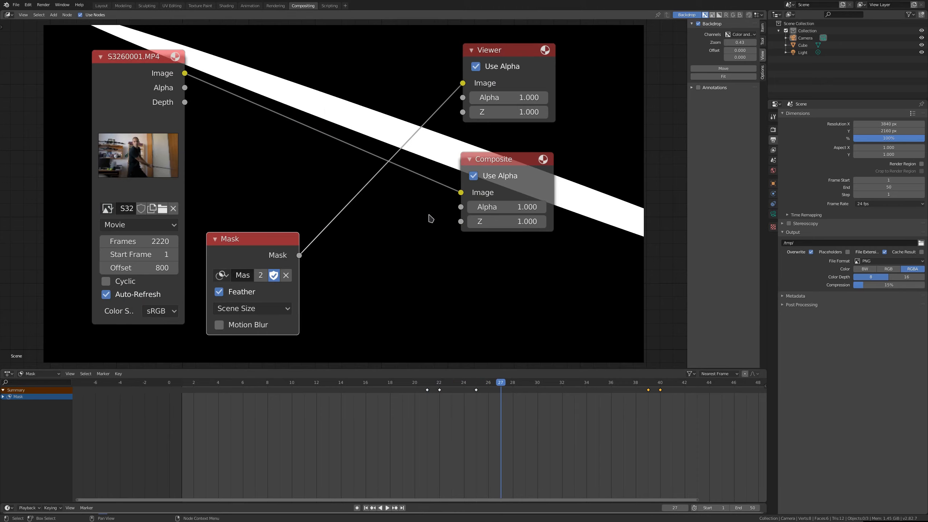
key("Right")
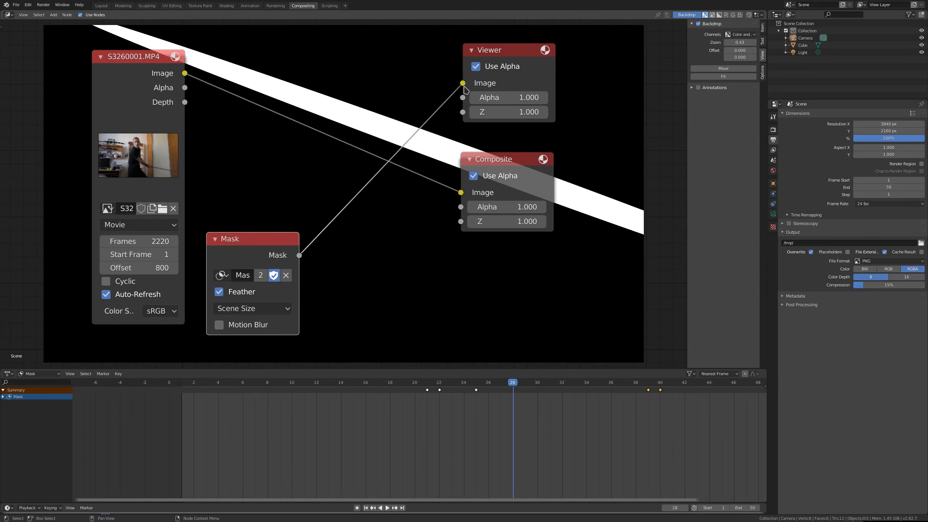
Step: Reconnect the footage image to the Viewer in place of the mask and insert a Mix node between footage and Composite
left_click_drag(463, 83, 393, 234)
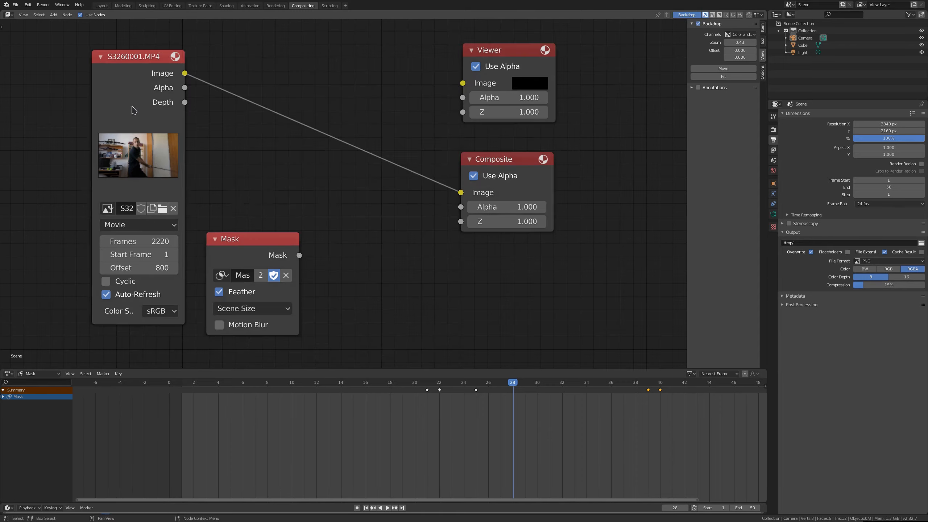
left_click_drag(184, 73, 463, 83)
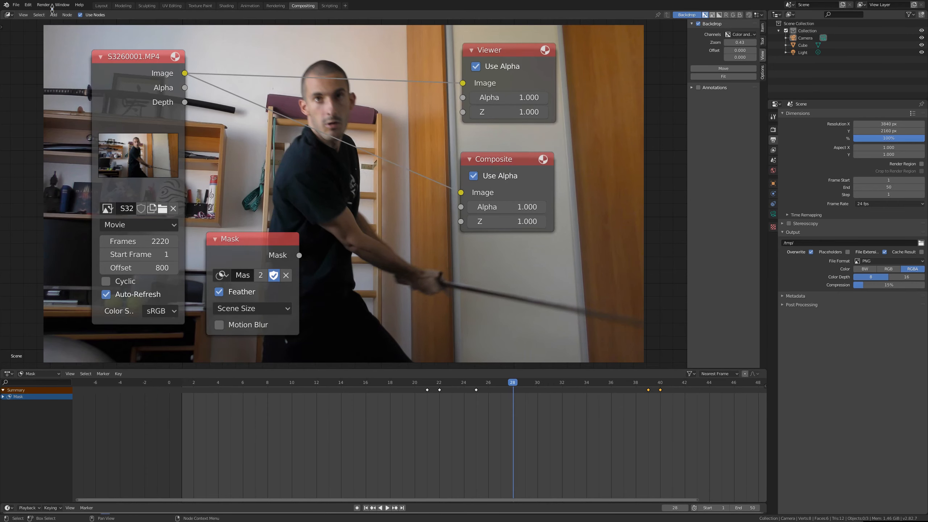
left_click(54, 15)
mouse_move(67, 33)
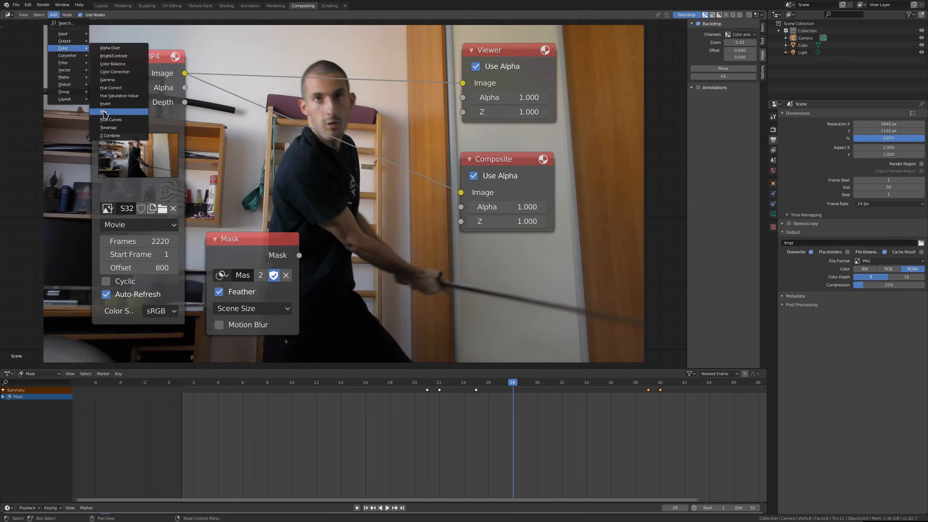
left_click(103, 111)
left_click(251, 98)
Step: Connect the Mask output to the Mix node's Fac input and the Mix image output to the Viewer
left_click_drag(299, 255, 251, 171)
left_click_drag(260, 251, 267, 275)
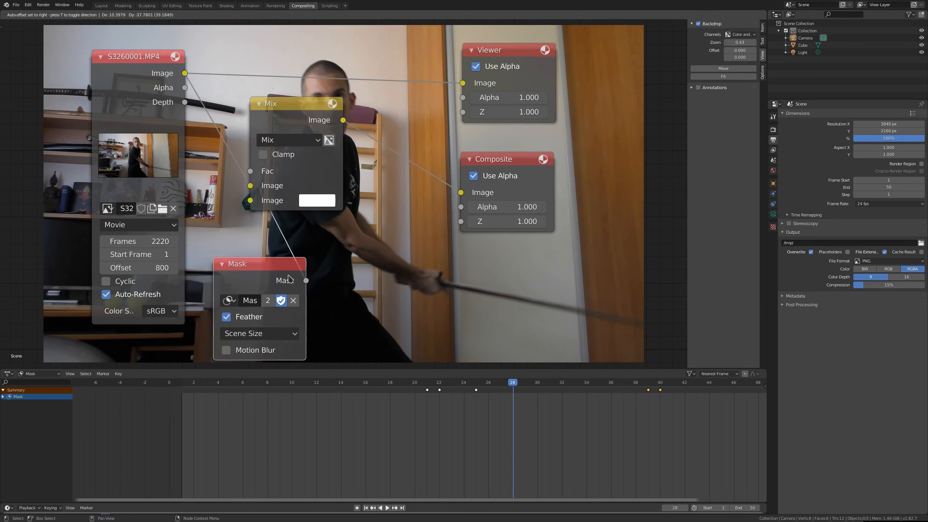
left_click_drag(343, 120, 463, 83)
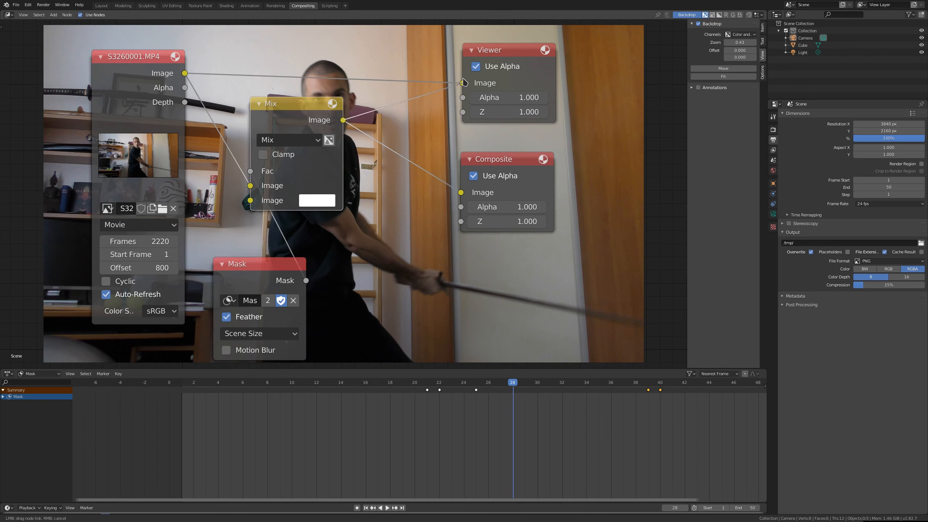
middle_click_drag(369, 195, 336, 195)
scroll(338, 190, "down", 1)
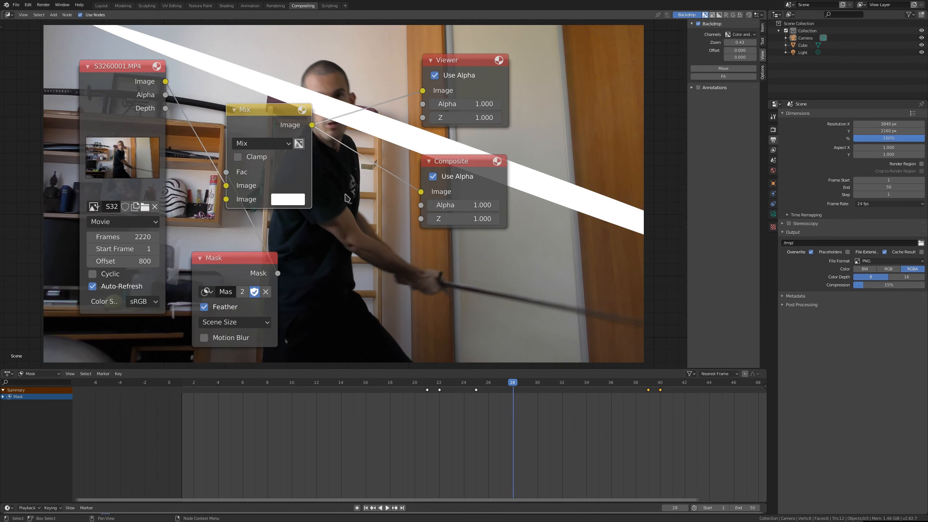
Step: Unlink the mask from the Mix node, try a uniform Fac of 1.000, and link the mask to Fac again
left_click_drag(225, 271, 272, 256)
left_click_drag(226, 172, 234, 214)
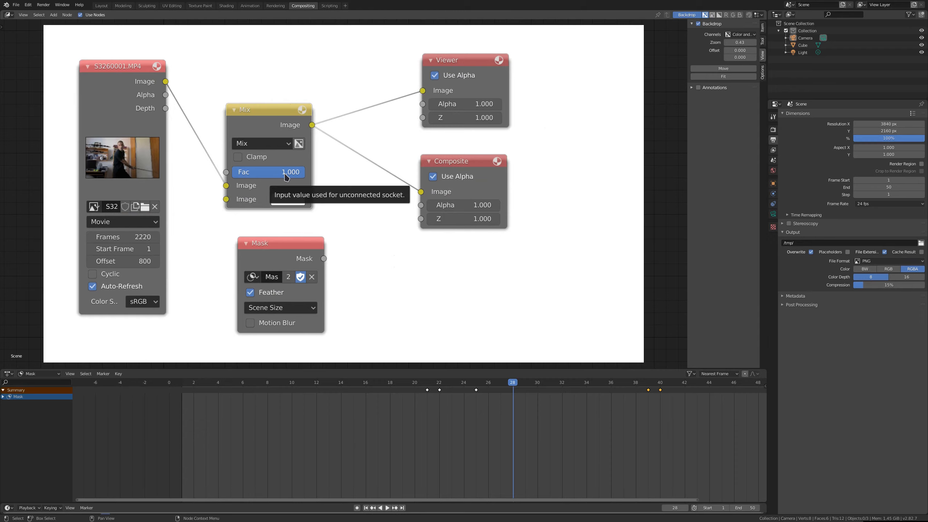
mouse_move(285, 172)
left_mouse_down()
mouse_move(211, 172)
mouse_move(302, 177)
left_mouse_up()
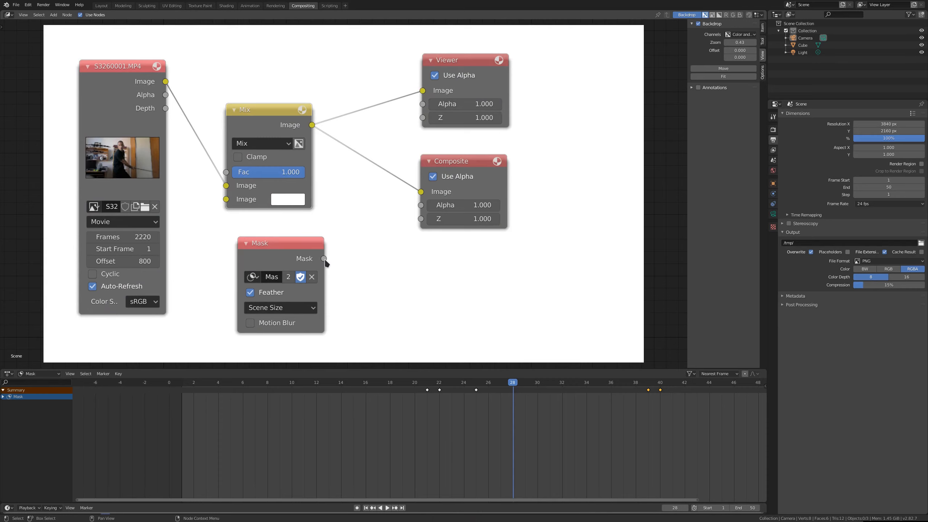
left_click_drag(325, 260, 228, 174)
left_click_drag(289, 252, 285, 274)
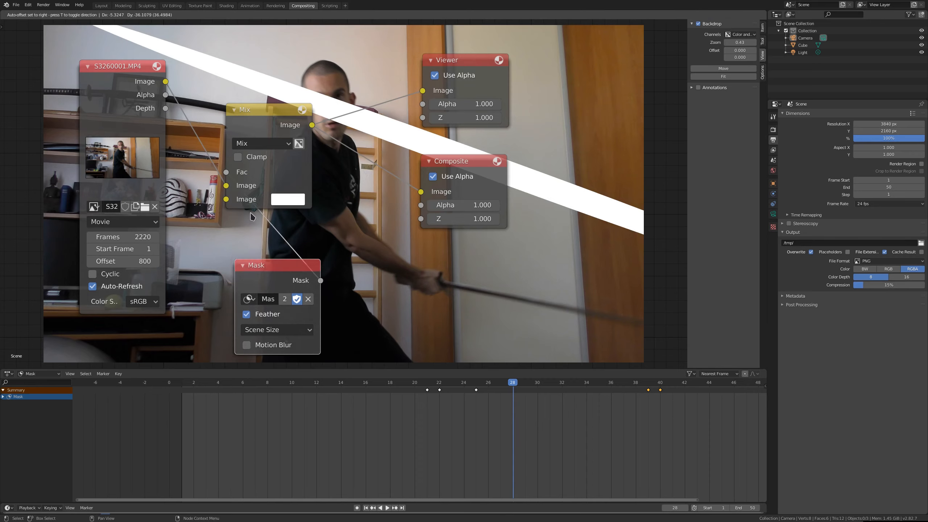
left_click_drag(252, 216, 252, 216)
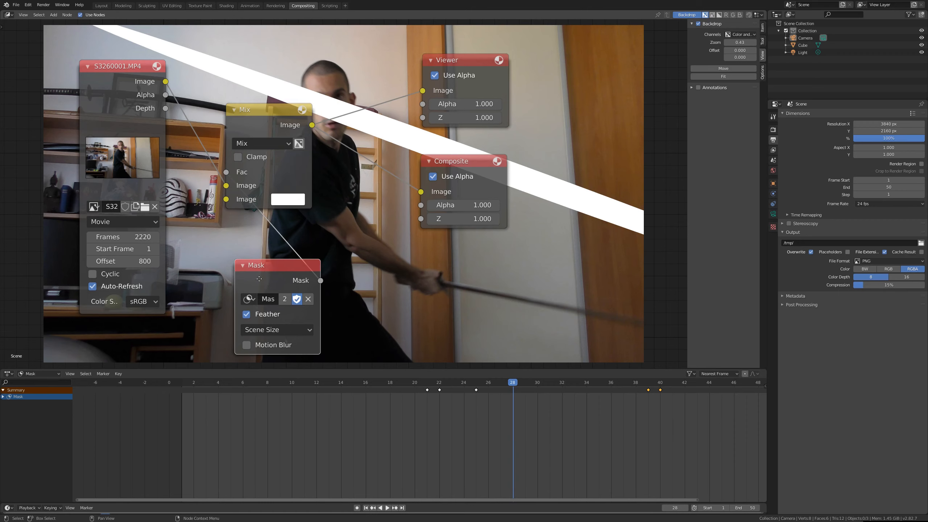
left_click_drag(277, 282, 250, 284)
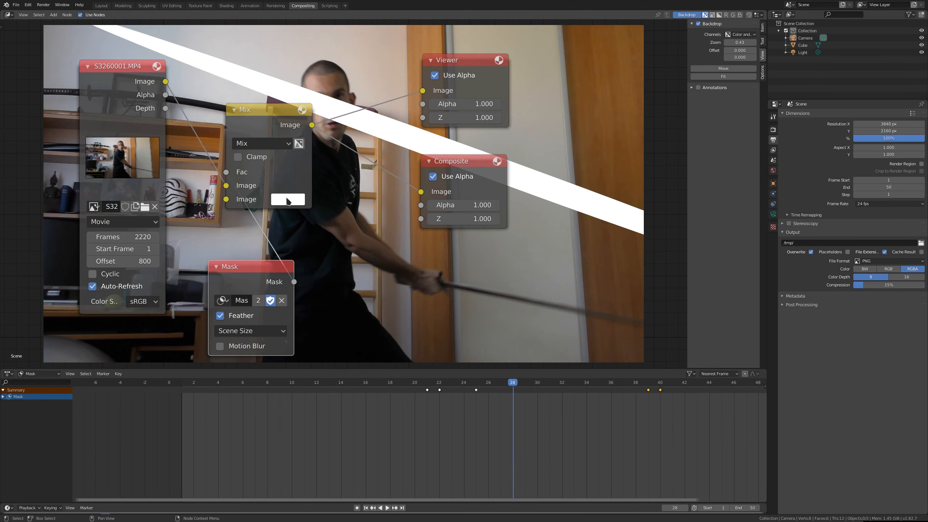
Step: Try saturated colours such as red for the Mix node's second image and settle on a near-white tint
left_click(287, 200)
left_click(323, 107)
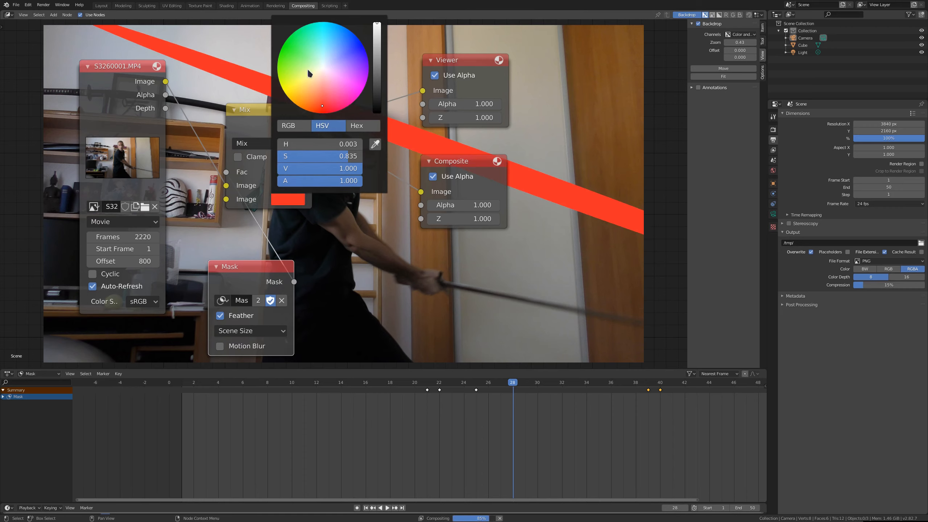
left_click(290, 53)
left_click(322, 69)
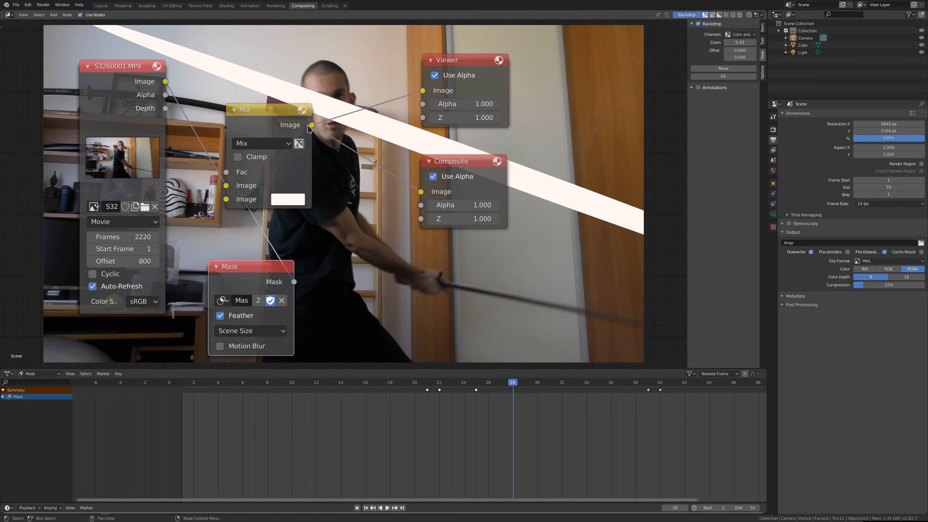
Step: Raise the Mix node slightly, place the Mask node just below the footage node, and set the current frame to 24
mouse_move(258, 127)
left_mouse_down()
mouse_move(276, 88)
mouse_move(255, 102)
mouse_move(257, 122)
left_mouse_up()
left_click_drag(240, 267, 211, 308)
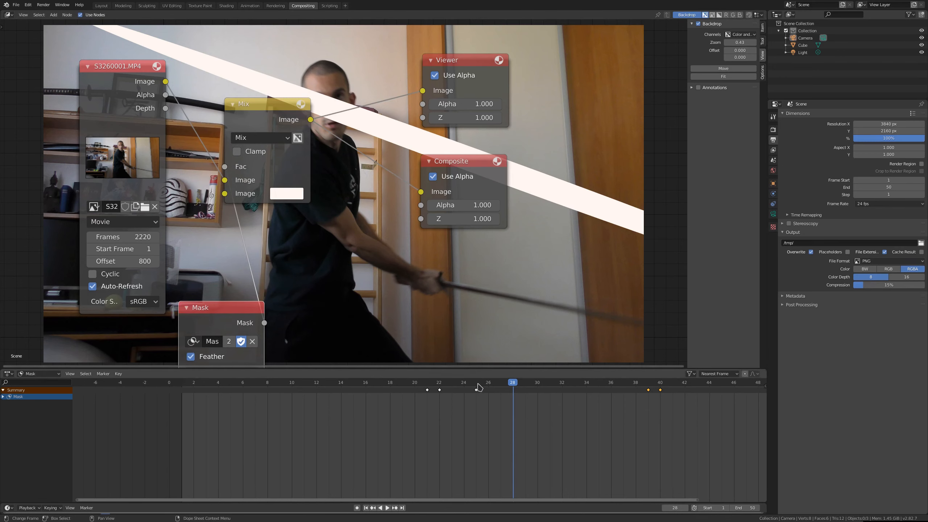
left_click_drag(476, 384, 451, 382)
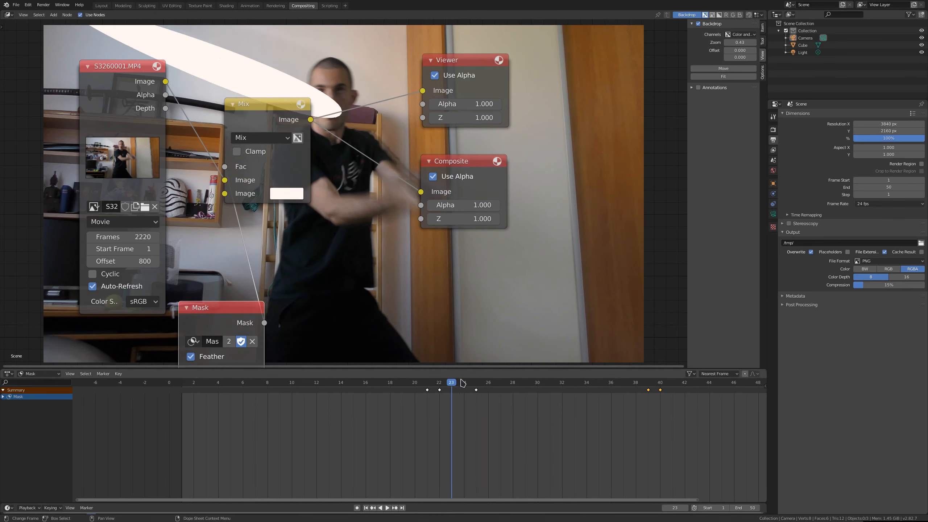
key("Right")
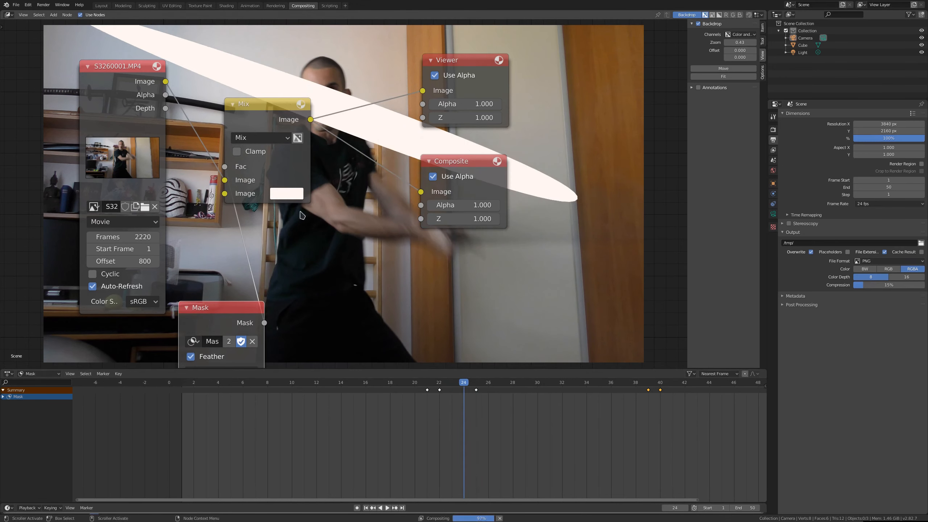
middle_click_drag(265, 214, 258, 154)
left_click_drag(202, 269, 134, 290)
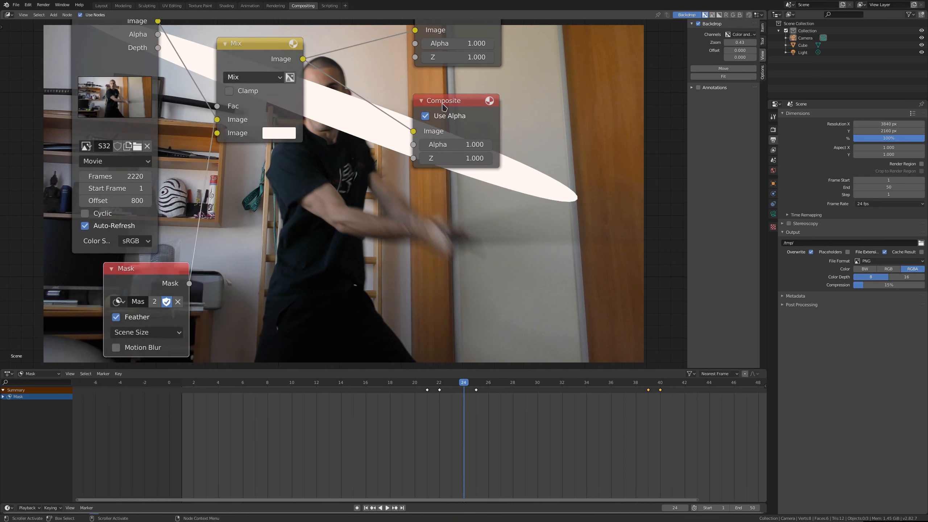
Step: Move the Composite and Viewer nodes farther from the Mix node and shift the Mix node closer to the footage node
middle_click_drag(442, 103, 421, 156)
left_click_drag(421, 156, 538, 157)
left_click_drag(425, 47, 553, 63)
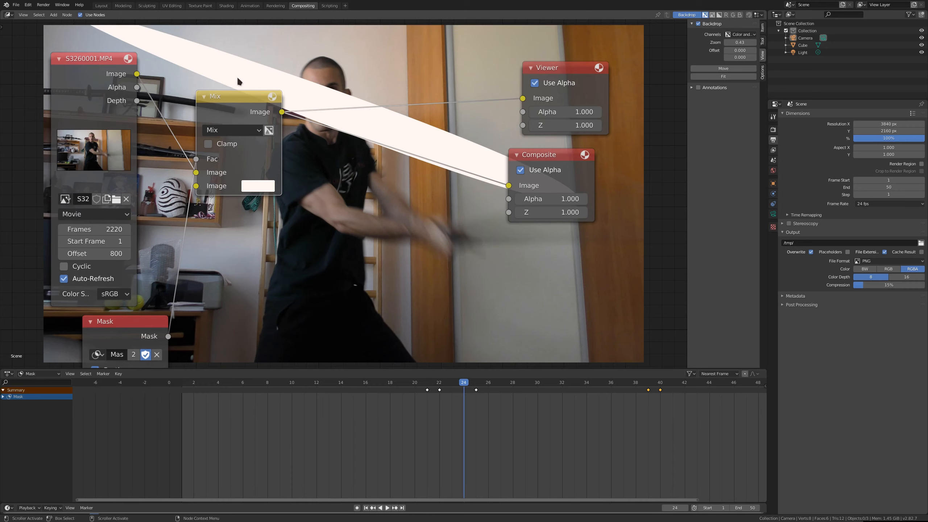
left_click_drag(229, 101, 209, 92)
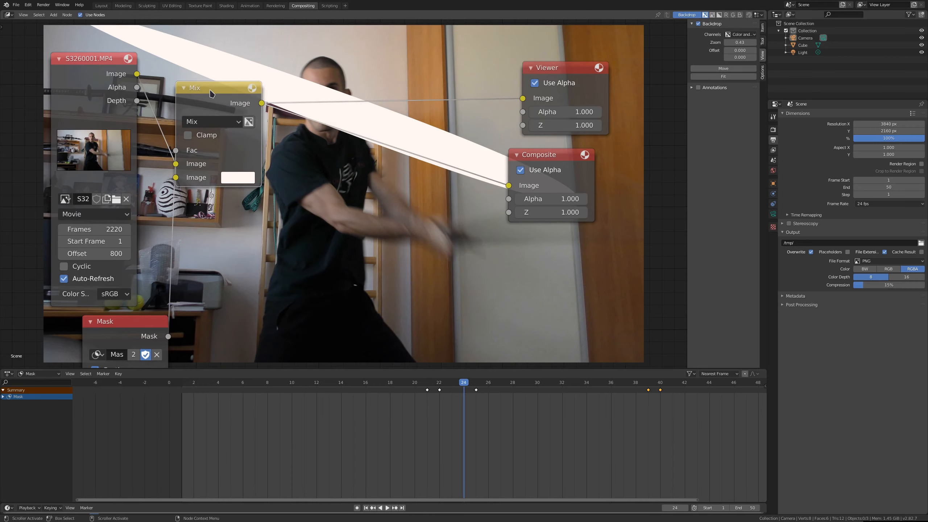
Step: Duplicate the Mix node, insert the copy on its output link, and set both nodes' blending mode to Add
key("shift+d")
left_click(328, 136)
left_click_drag(328, 136, 310, 96)
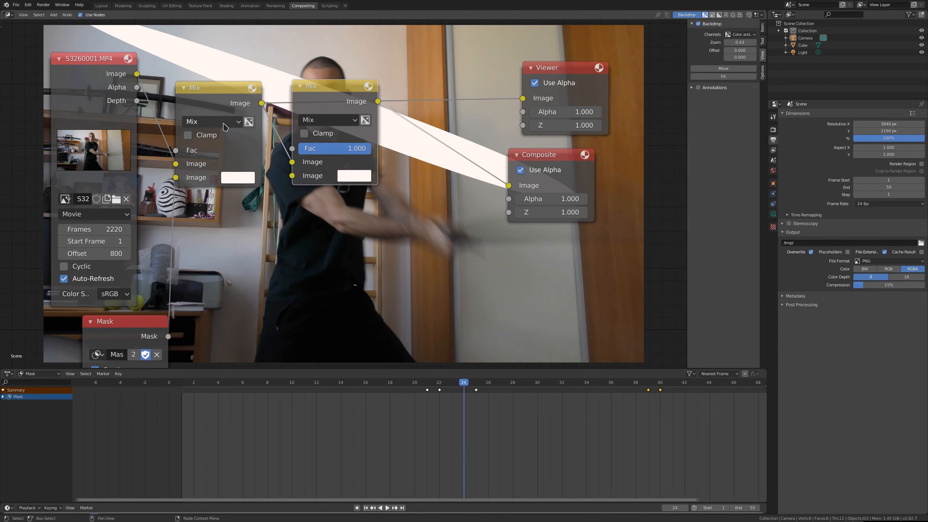
left_click(225, 127)
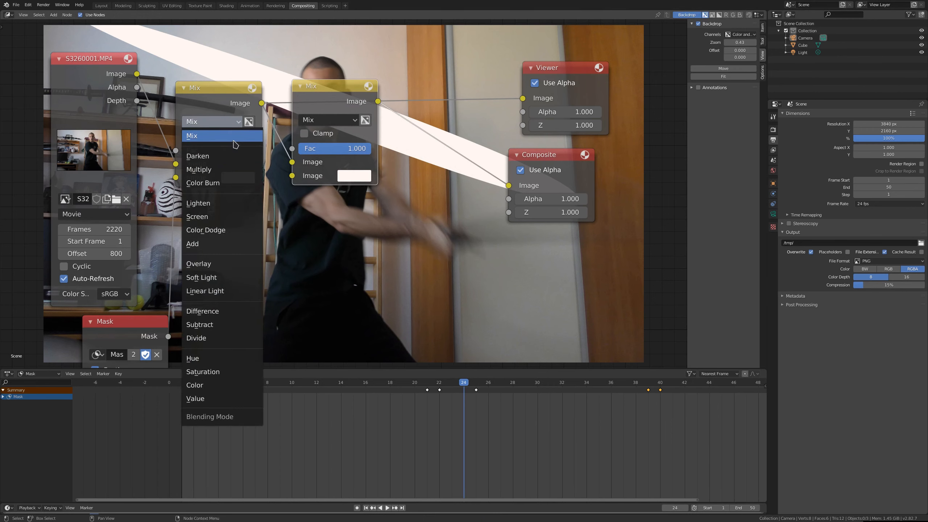
left_click(220, 244)
left_click(330, 120)
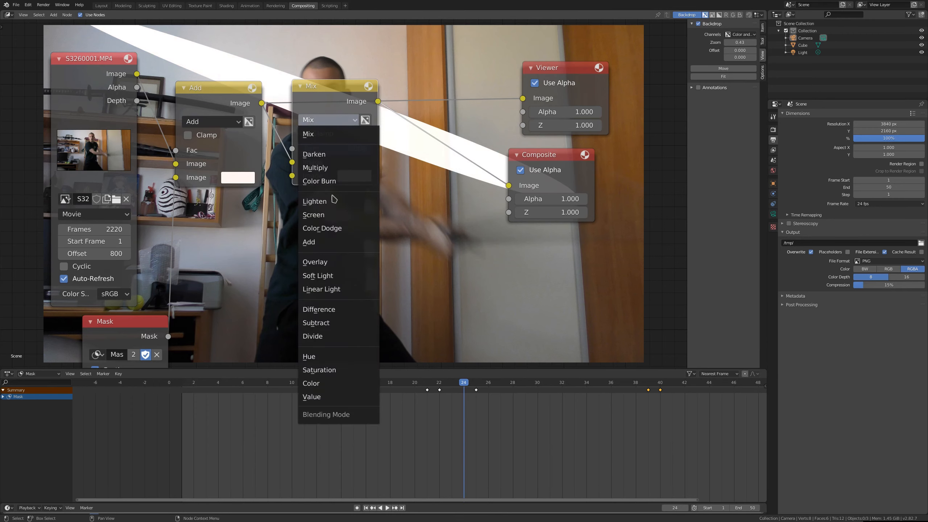
left_click(309, 242)
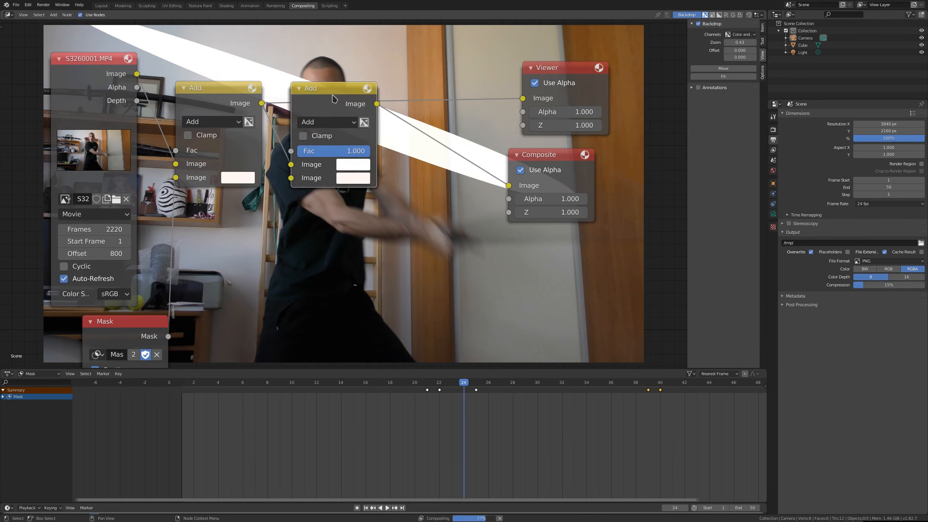
Step: Insert a third Add node by duplicating the second one, and move the Viewer and Composite nodes aside to make room
key("shift+d")
left_click(467, 124)
left_click_drag(565, 76, 628, 76)
left_click_drag(513, 133, 587, 100)
left_click_drag(484, 125, 484, 89)
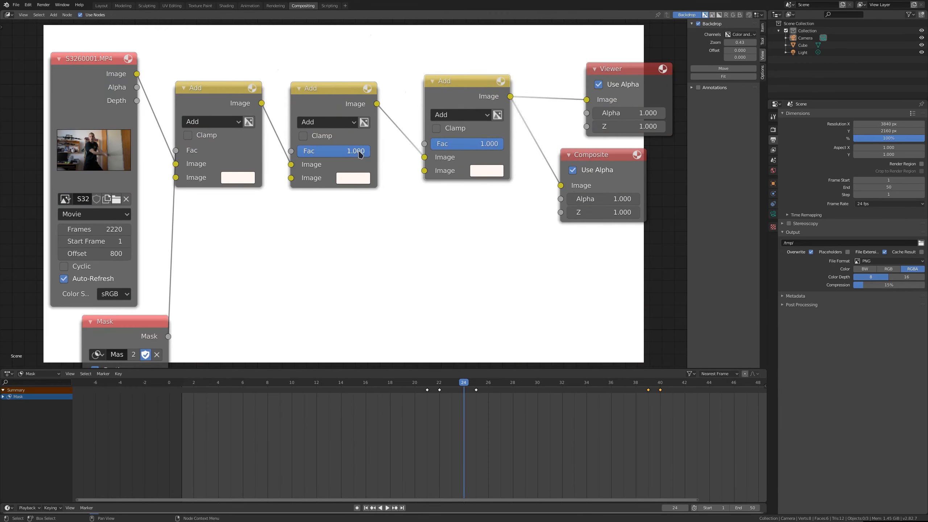
Step: Unlink the mask from the first Add node and set the Fac of all three Add nodes to 0.000
left_click_drag(175, 153, 148, 153)
left_click_drag(357, 155, 321, 153)
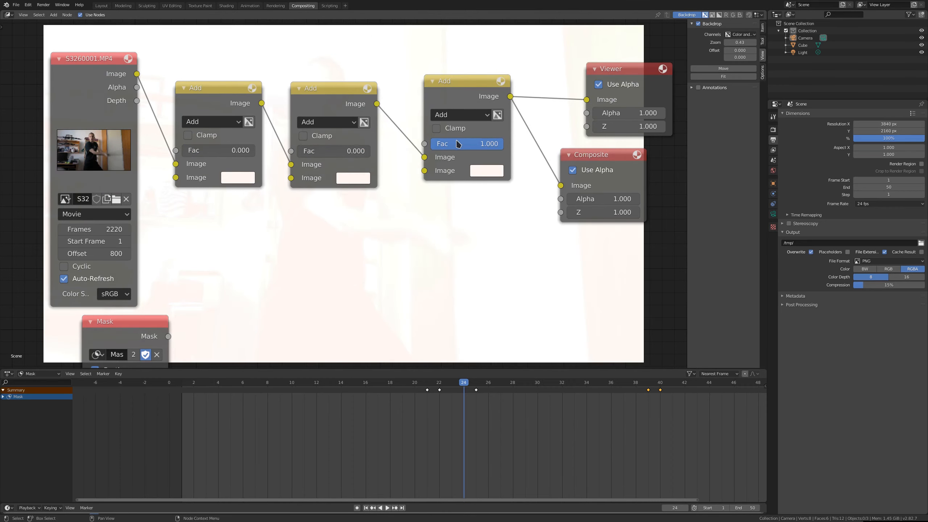
left_click_drag(457, 142, 431, 143)
Step: Set the first Add node's Fac to 1.000 and darken its second image colour to a value of 0.454
left_click(226, 178)
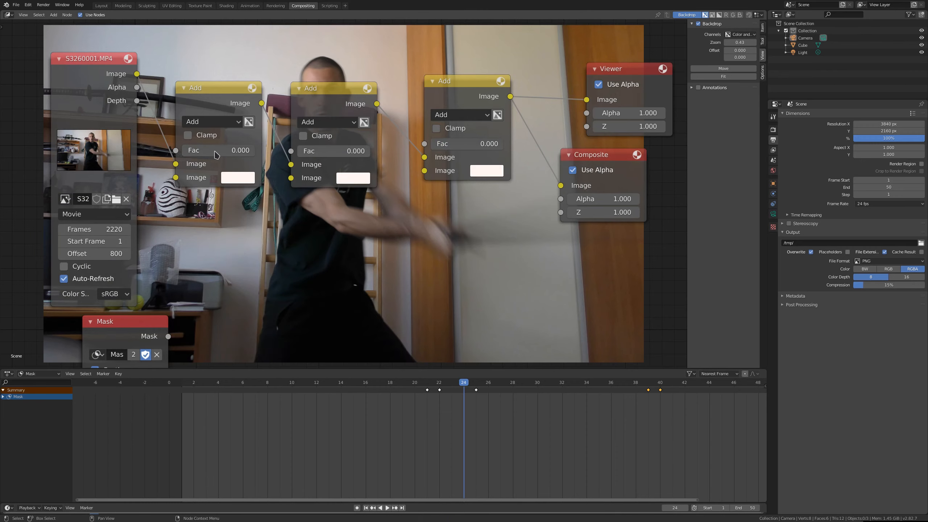
left_click_drag(214, 151, 252, 152)
left_click(233, 176)
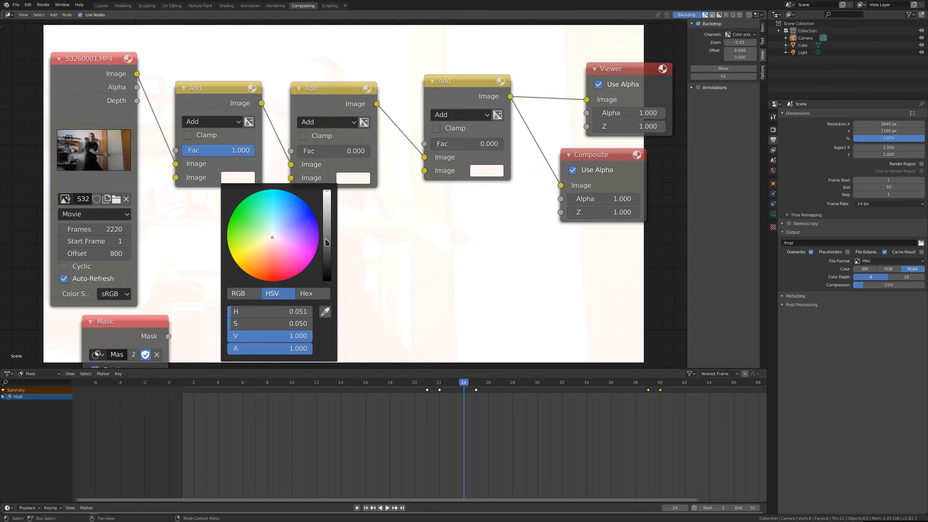
left_click(328, 244)
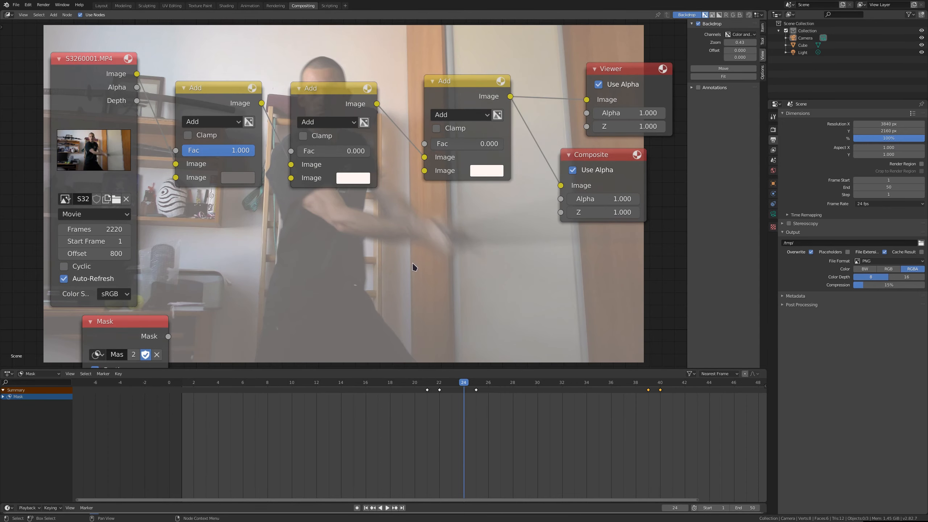
Step: Darken the second Add node's second image colour to a value of 0.503 and set its Fac to 1.000
middle_click_drag(406, 257, 409, 333)
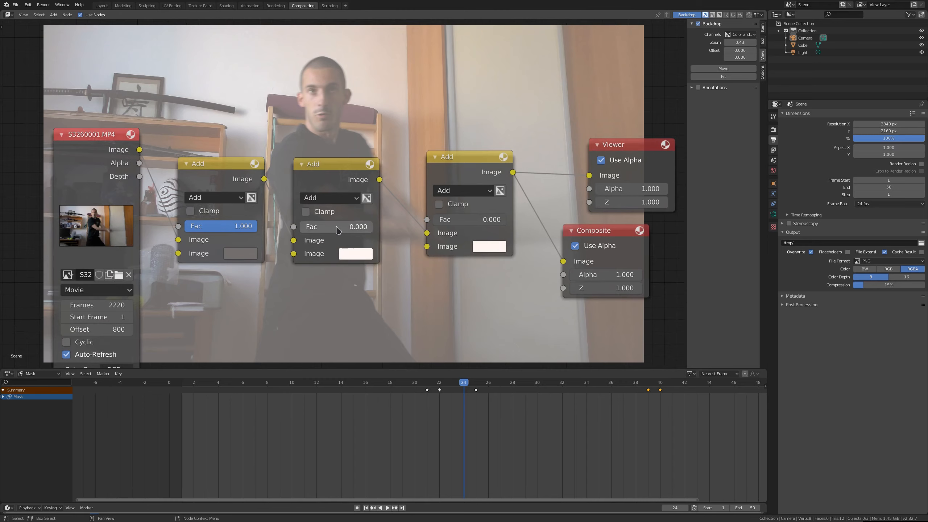
left_click(351, 255)
left_click(444, 125)
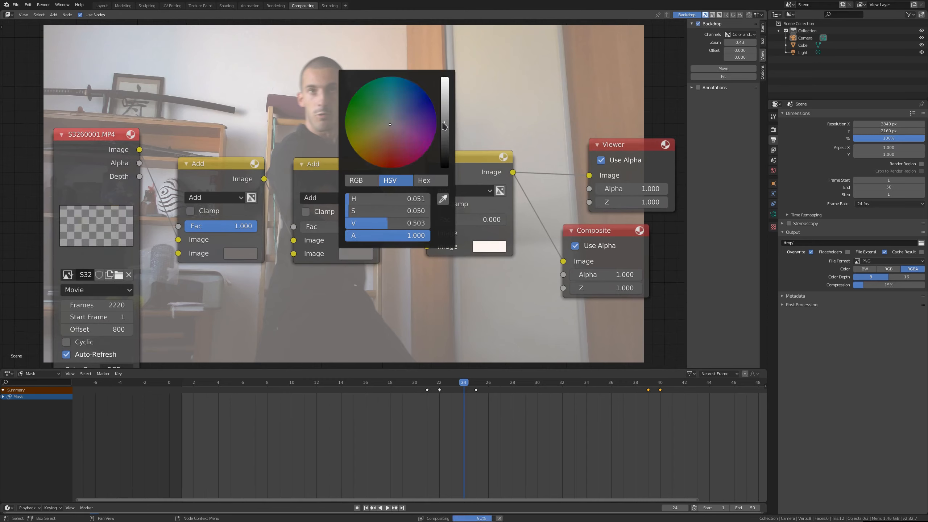
left_click_drag(319, 231, 371, 226)
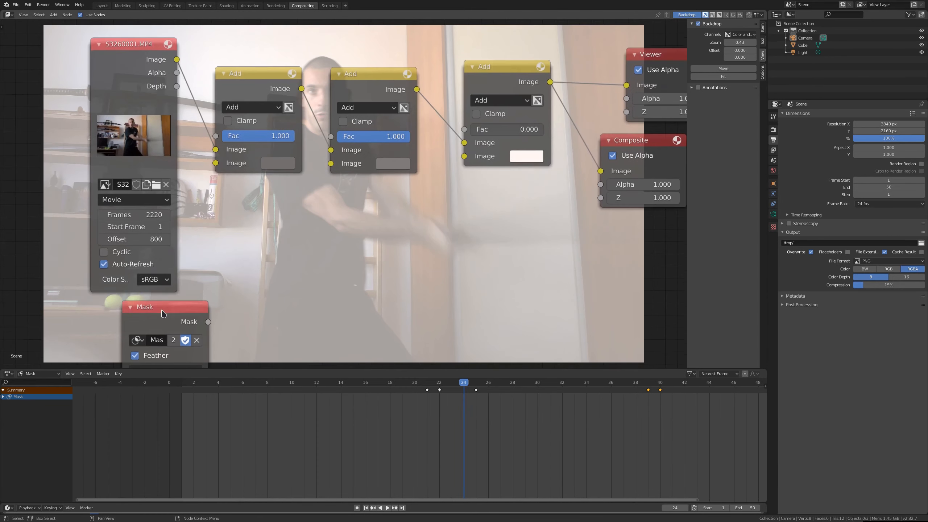
Step: Place the Mask node below the first Add node and restore the first two Add nodes' second image colours to value 1.000
left_click_drag(210, 323, 302, 282)
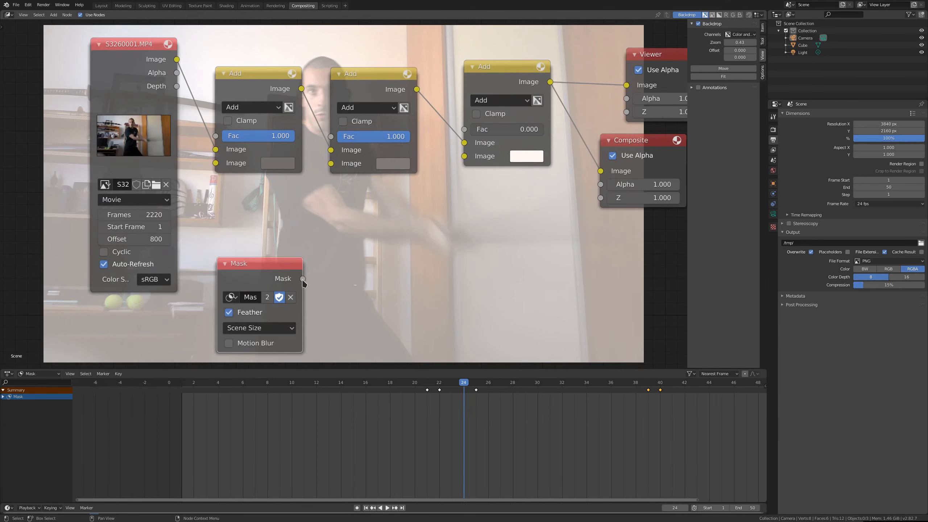
left_click(275, 163)
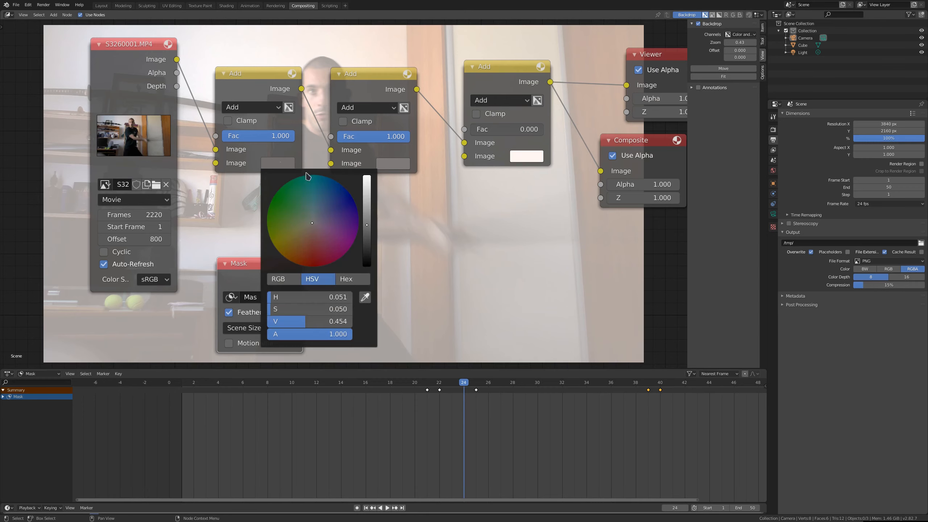
left_click_drag(368, 222, 367, 176)
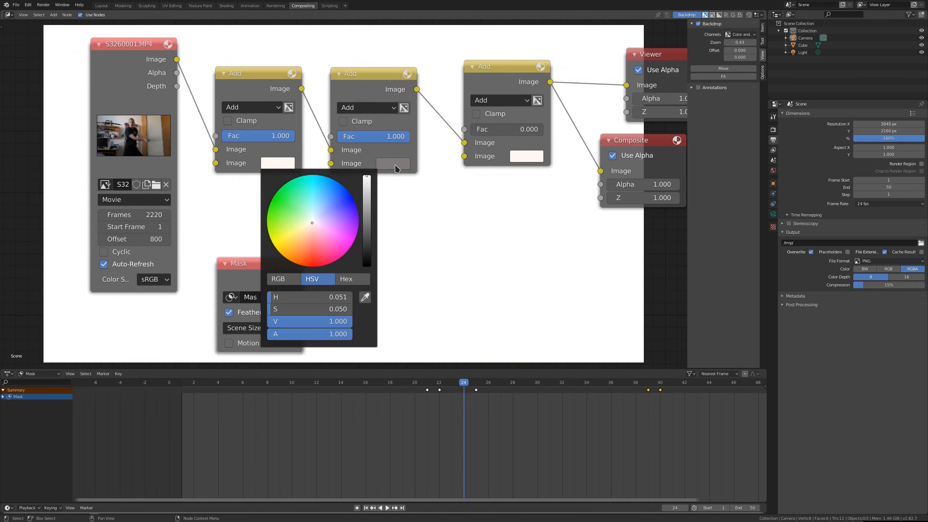
left_click(401, 167)
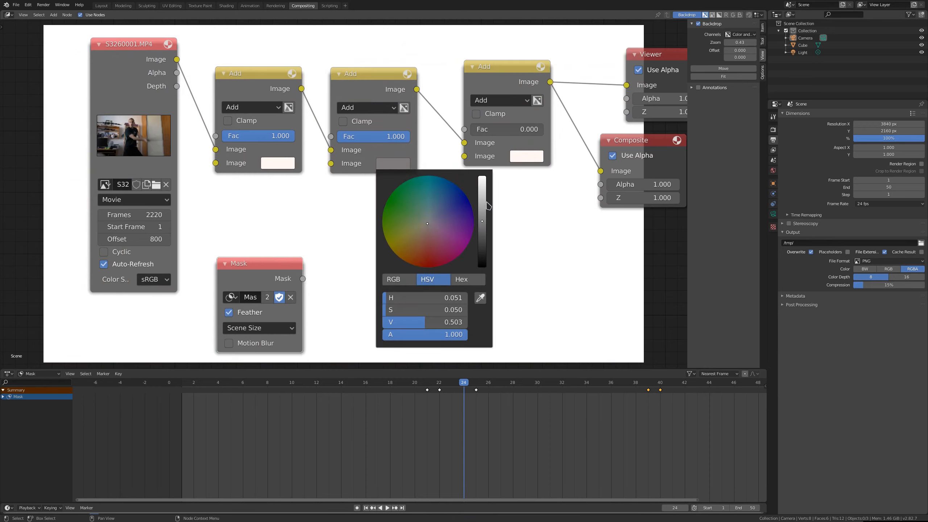
left_click(398, 164)
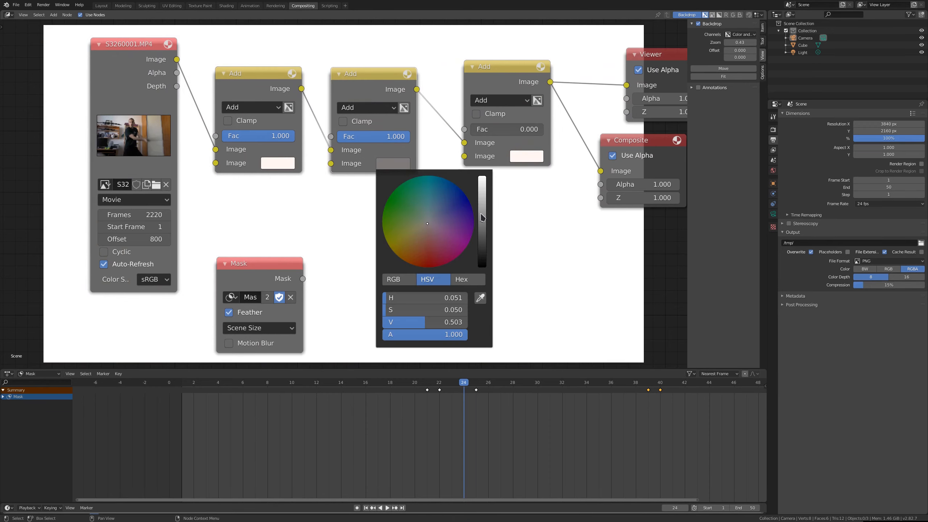
left_click_drag(481, 217, 482, 177)
left_click(525, 157)
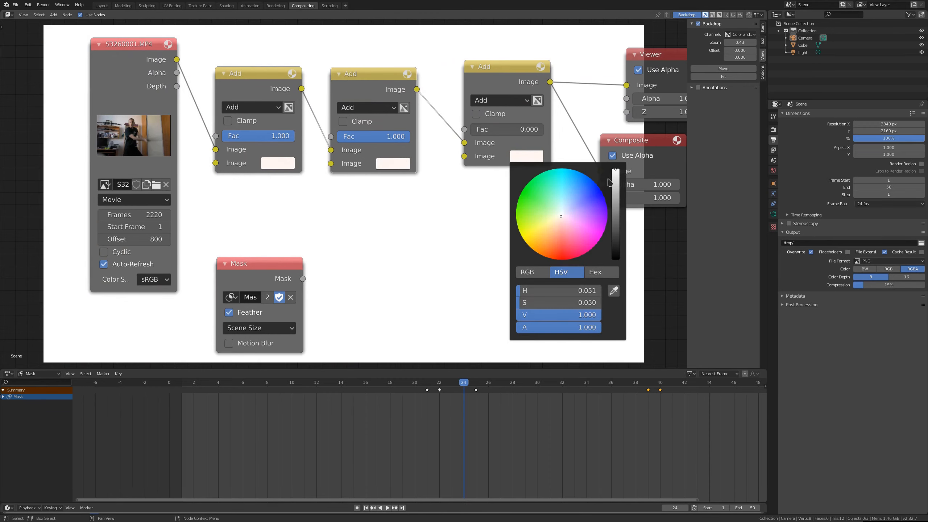
Step: Link the Mask output to the Fac input of each of the three Add nodes
left_click_drag(303, 278, 216, 136)
left_click_drag(303, 278, 330, 136)
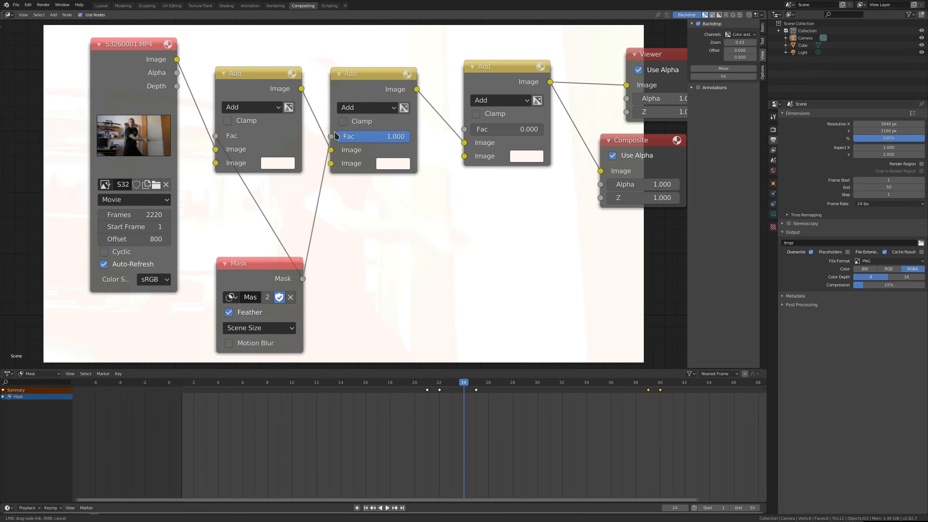
left_click_drag(303, 278, 464, 129)
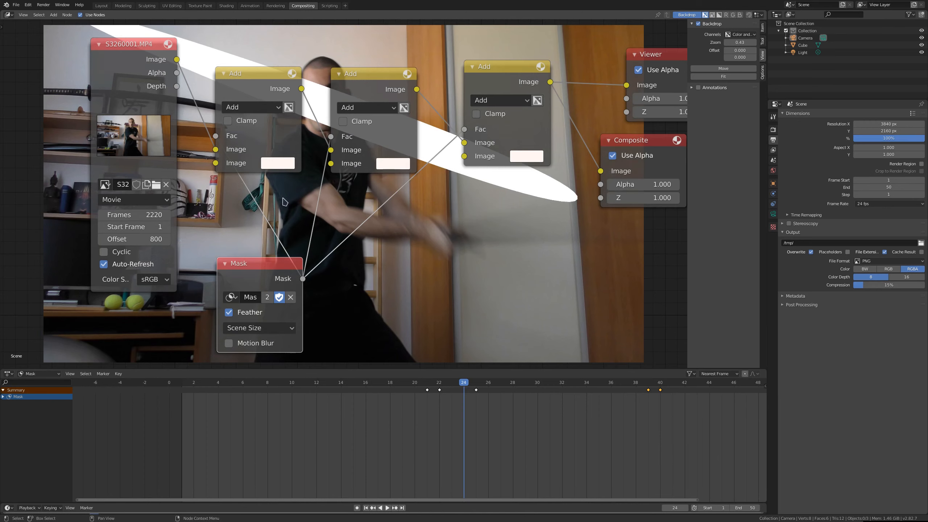
Step: Move the Mask node below the footage node and insert a Blur node between it and the first Add node's Fac input
left_click_drag(241, 277, 119, 328)
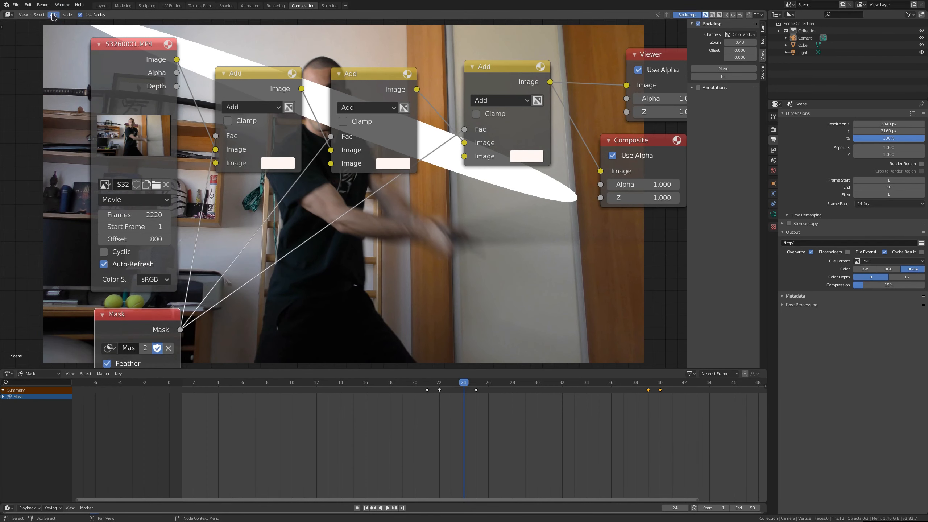
left_click(54, 15)
mouse_move(65, 63)
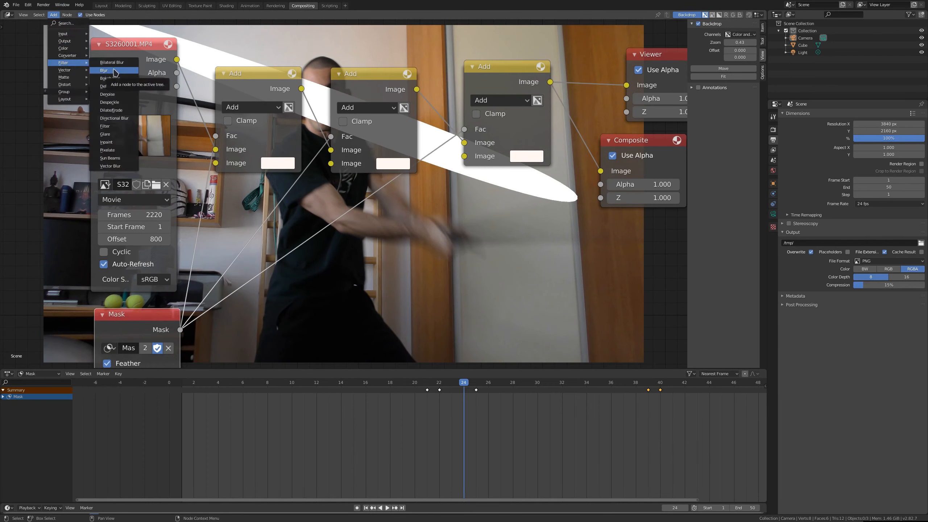
left_click(109, 70)
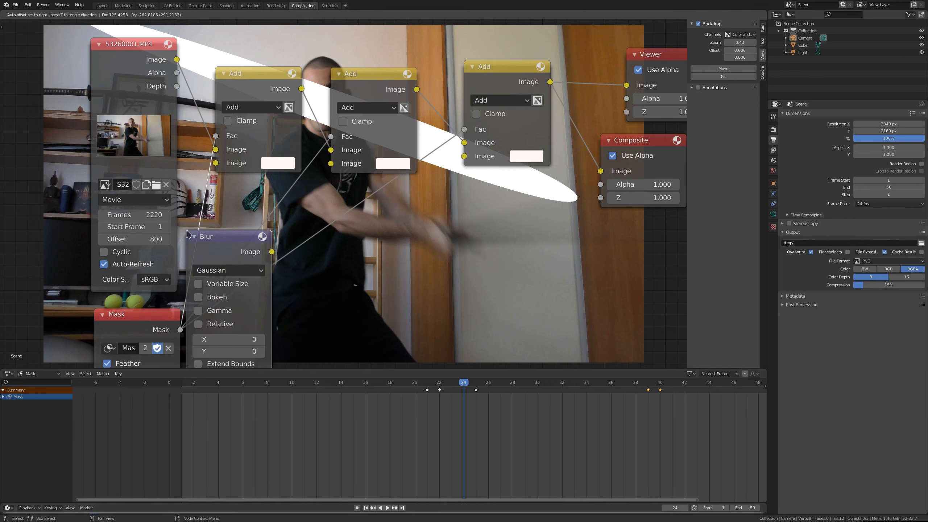
left_click(250, 239)
left_click_drag(251, 239, 242, 247)
Step: Set the Blur node to Fast Gaussian with X and Y sizes of 20
left_click(252, 278)
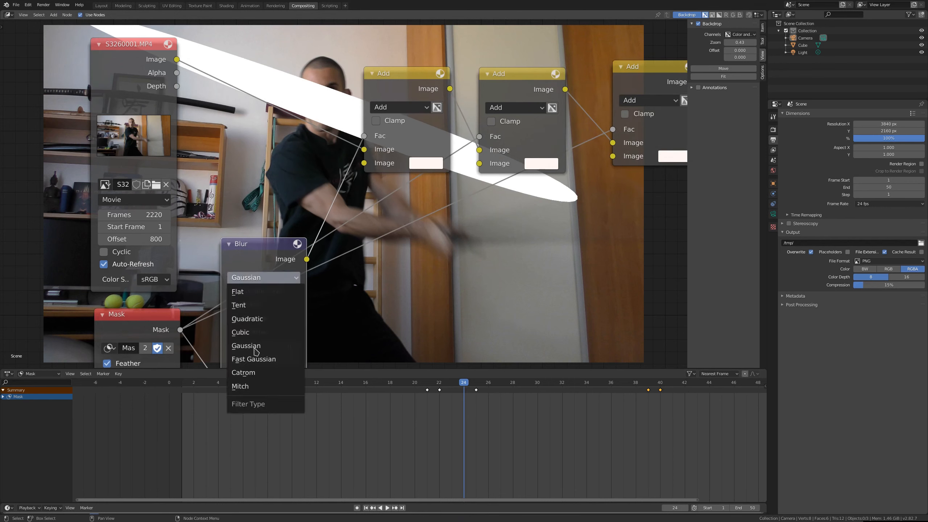
left_click(254, 359)
left_click(259, 307)
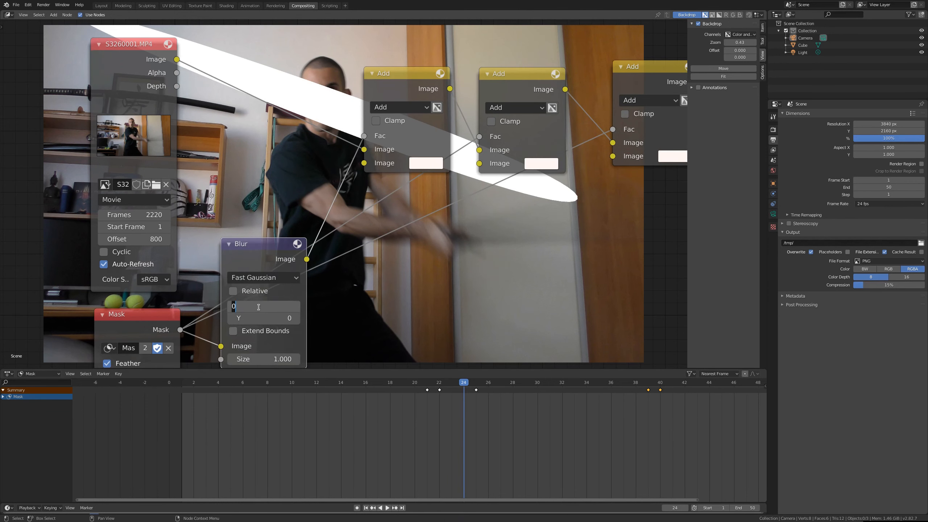
type("20")
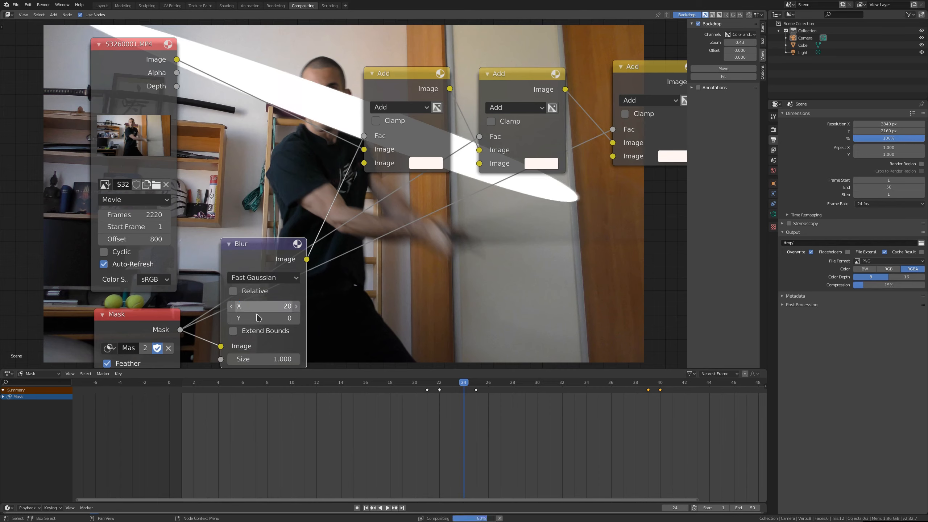
key("Tab")
type("20")
key("Return")
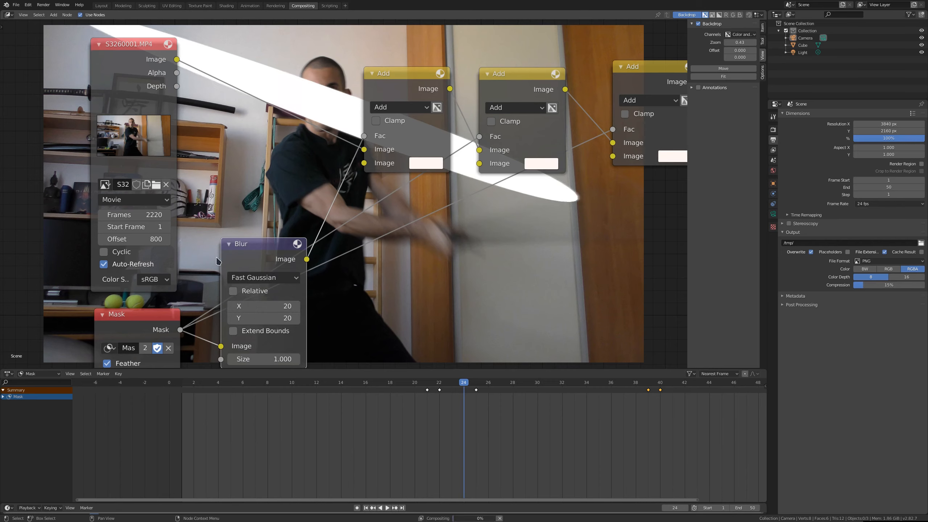
Step: Duplicate the Blur node onto the mask link to the second Add node's Fac, and bring the first two Add nodes closer together
left_click_drag(390, 74, 308, 72)
left_click_drag(260, 259, 247, 285)
key("shift+d")
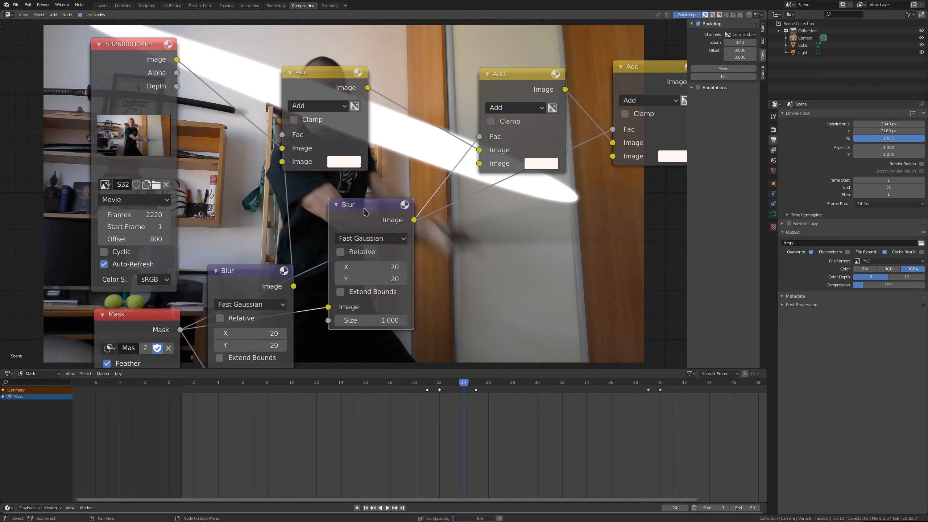
left_click(357, 258)
left_click_drag(316, 85, 263, 104)
left_click_drag(503, 87, 359, 104)
Step: Set the second Blur node's X and Y to 60 and keep its filter type at Fast Gaussian
left_click(362, 310)
type("60")
key("Tab")
type("6")
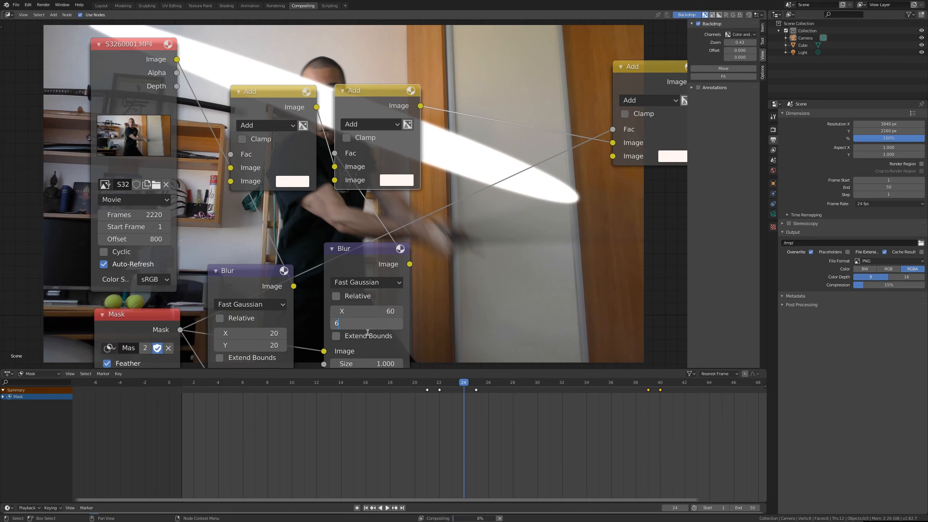
type("0")
key("Return")
left_click(368, 282)
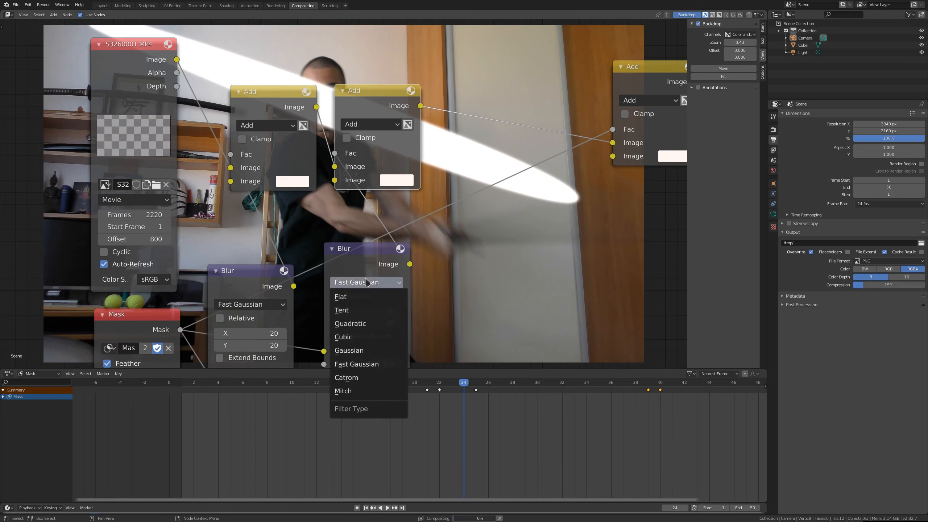
left_click(372, 364)
Step: Bring the third Add node closer, and place a copy of the second Blur node on the mask link to its Fac
left_click_drag(646, 66, 548, 89)
middle_click_drag(476, 116, 352, 118)
left_click_drag(251, 270, 252, 284)
key("shift+d")
left_click(313, 207)
left_click_drag(315, 217, 388, 272)
Step: Set the third Blur node's X and Y sizes to 150
middle_click_drag(395, 334, 393, 242)
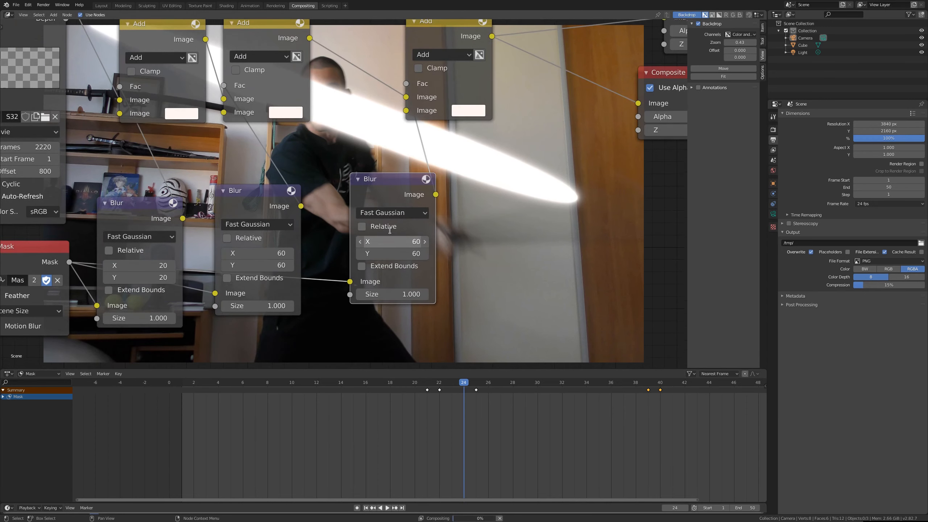
type("150")
key("Return")
double_click(393, 255)
type("150")
key("Return")
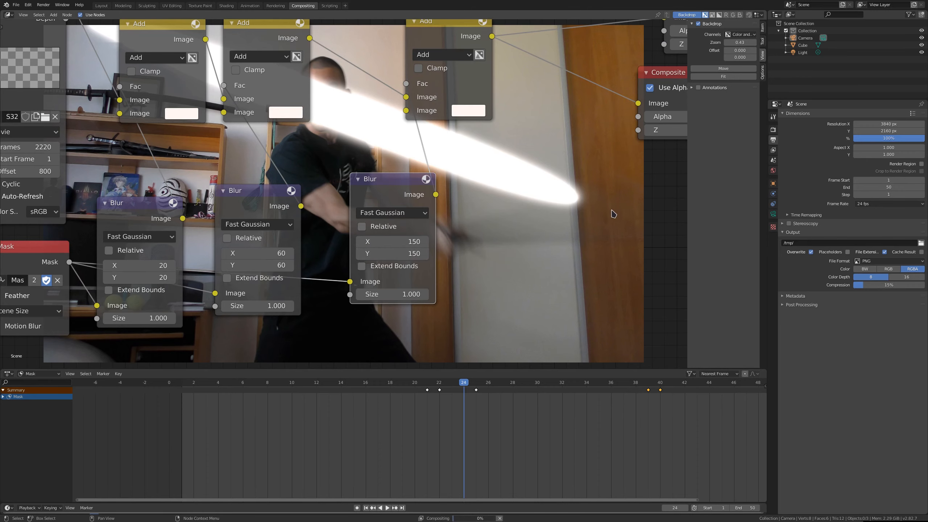
middle_click_drag(382, 249, 391, 170)
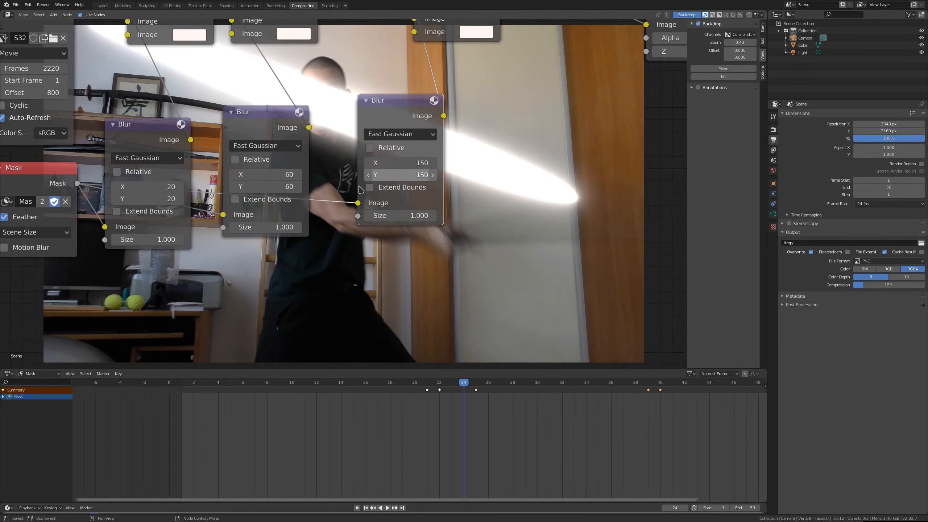
Step: Set the second Blur node's X and Y sizes to 80
middle_click_drag(230, 186, 306, 250)
middle_click_drag(475, 96, 381, 237)
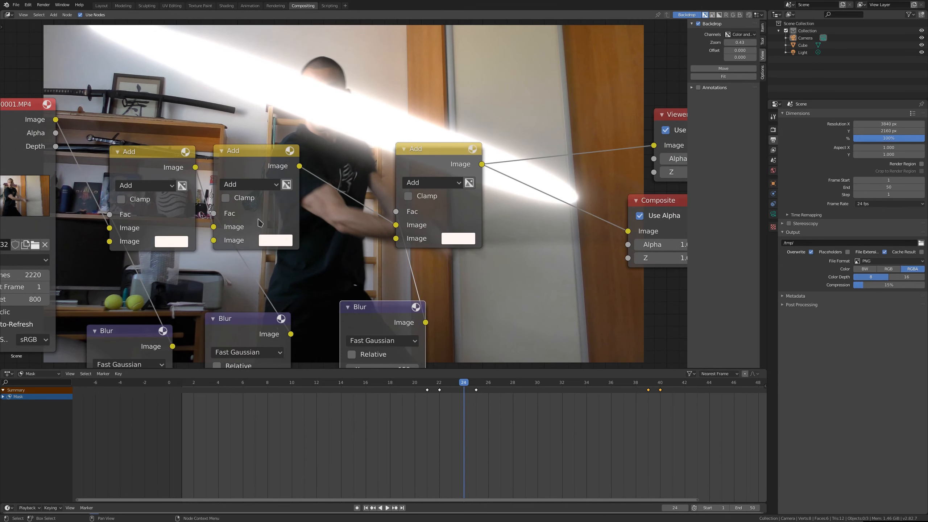
middle_click_drag(258, 220, 283, 97)
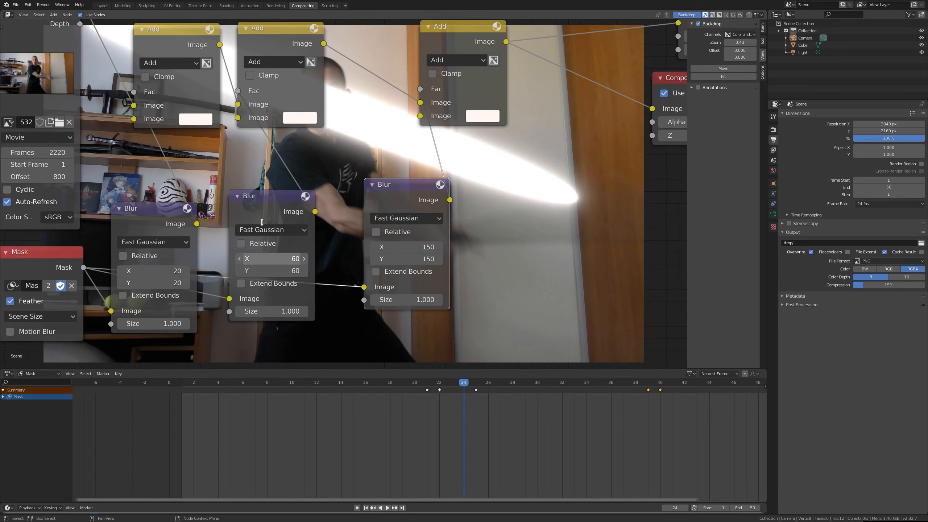
double_click(269, 259)
type("80")
key("Tab")
type("80")
key("Return")
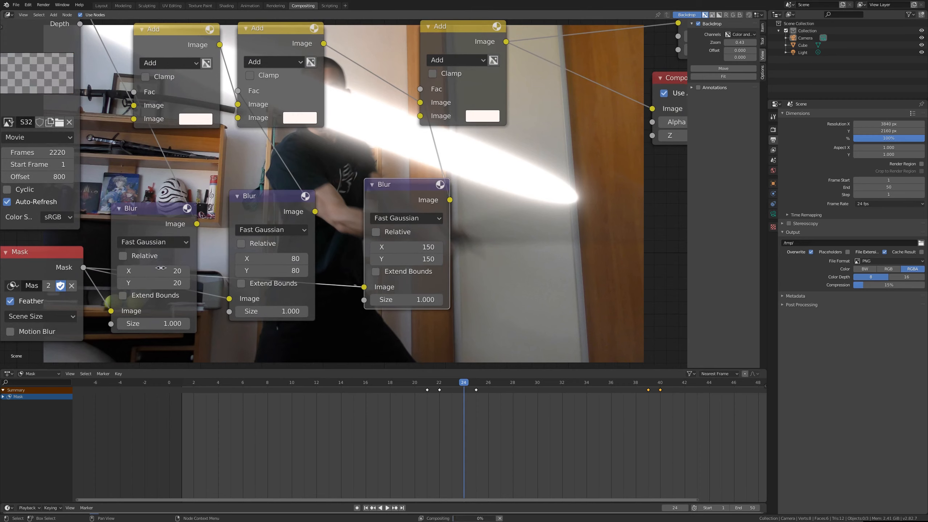
Step: Set the third Blur node's X and Y sizes to 200
double_click(414, 247)
type("20")
key("Return")
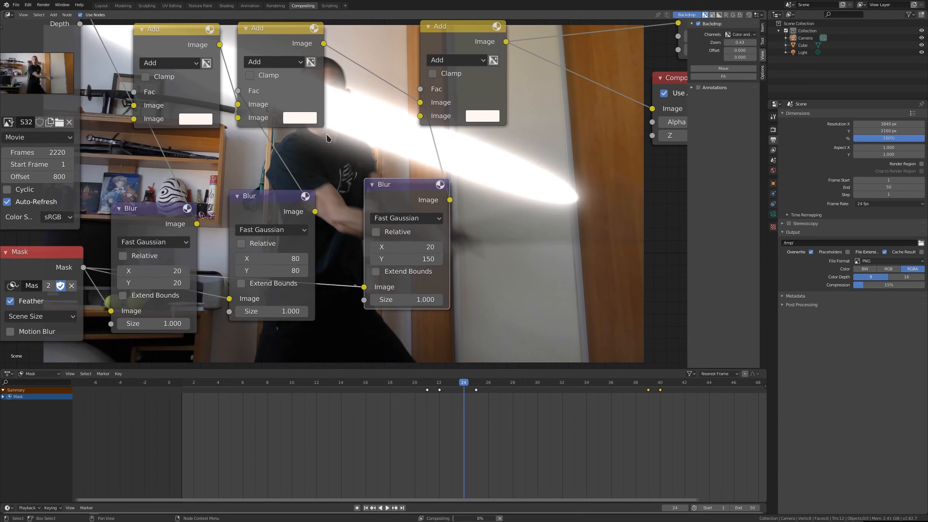
double_click(404, 249)
type("200")
key("Return")
left_click(404, 259)
type("200")
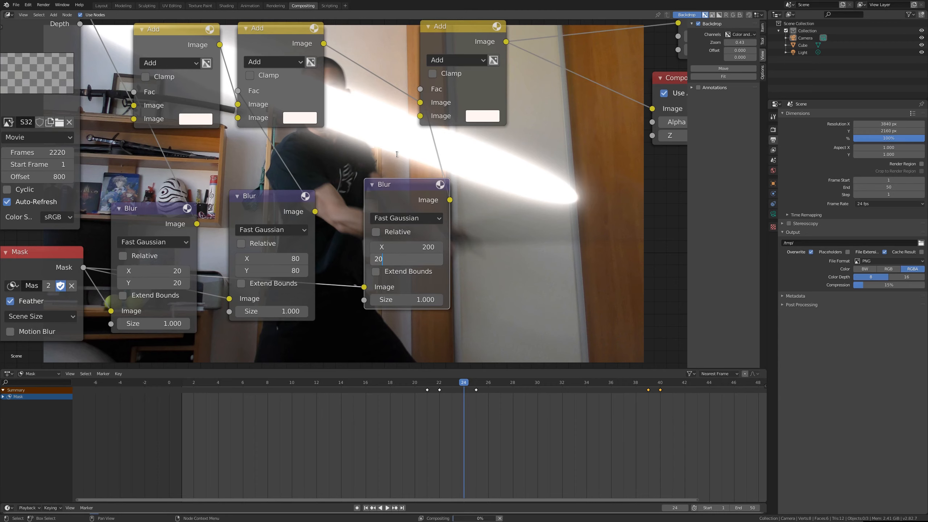
key("Return")
Step: Go through frames 21 to 25 one at a time to check the slash glow in the composite
middle_click_drag(490, 165, 298, 88)
middle_click_drag(345, 116, 490, 349)
left_click(427, 383)
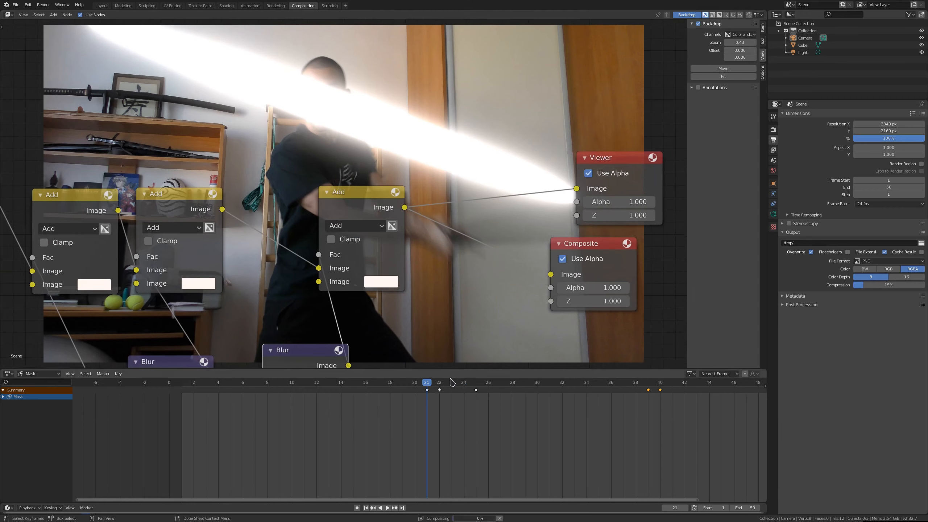
key("Right")
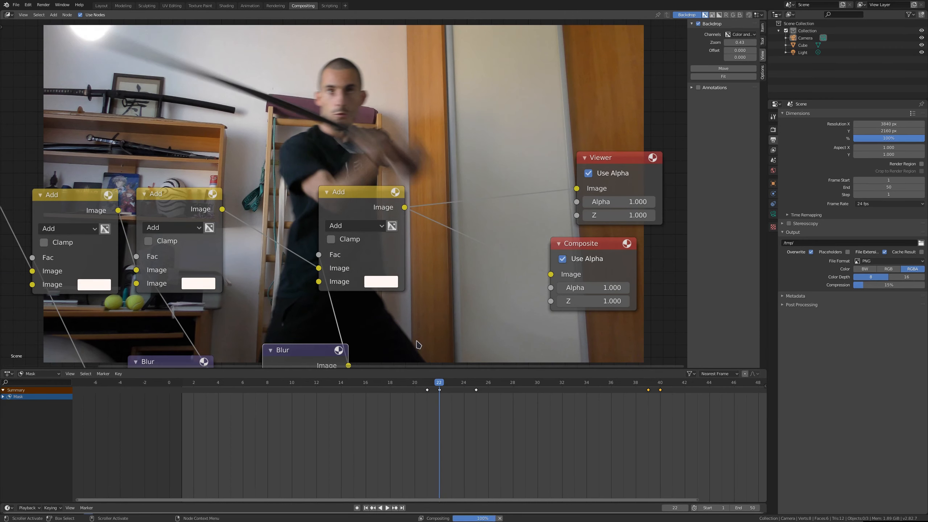
key("Right")
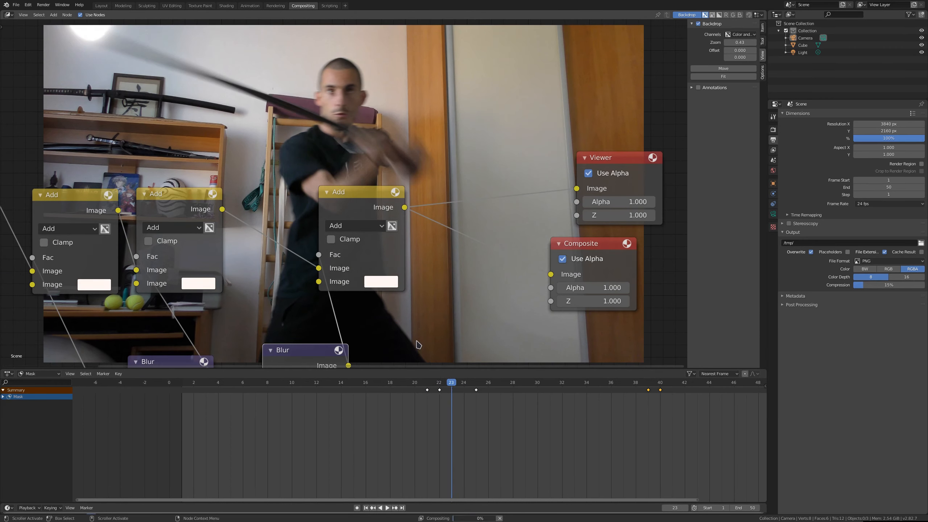
key("Right")
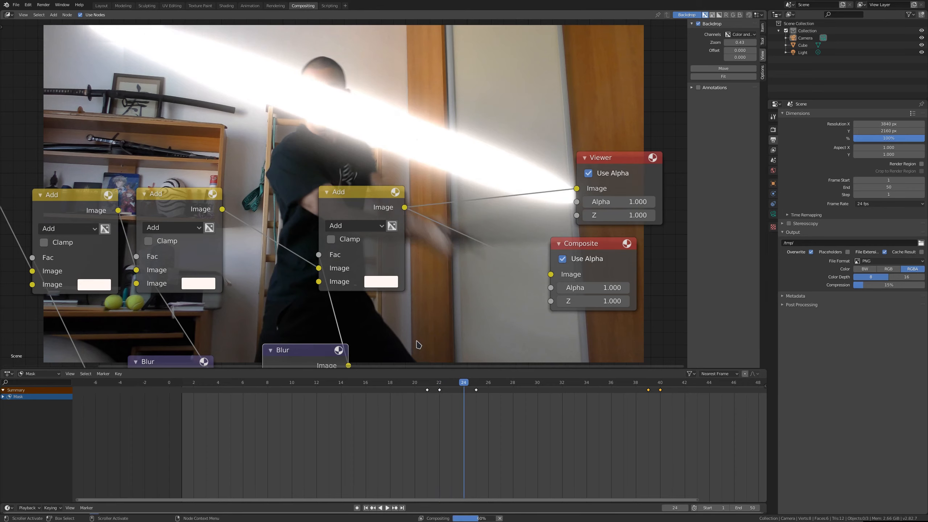
key("Right")
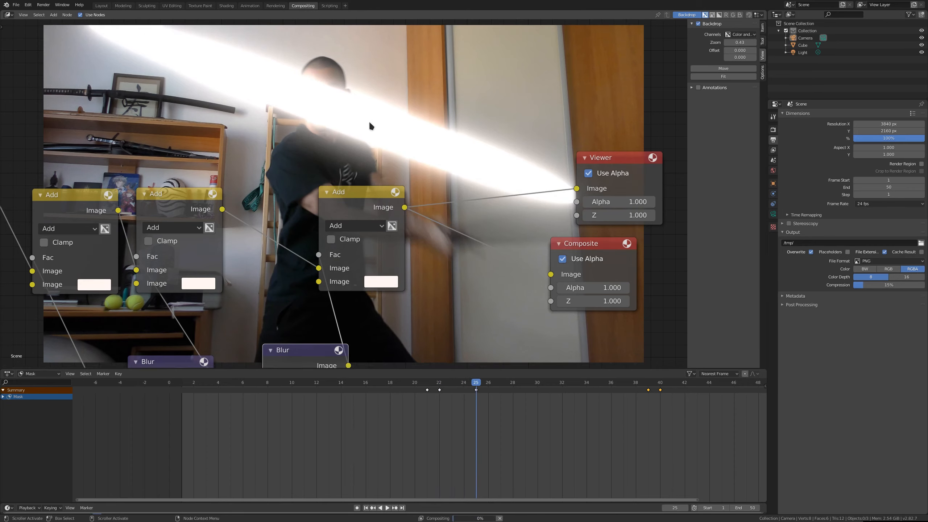
Step: Change the first Add node's blending mode to Color Dodge
middle_click_drag(161, 248, 275, 171)
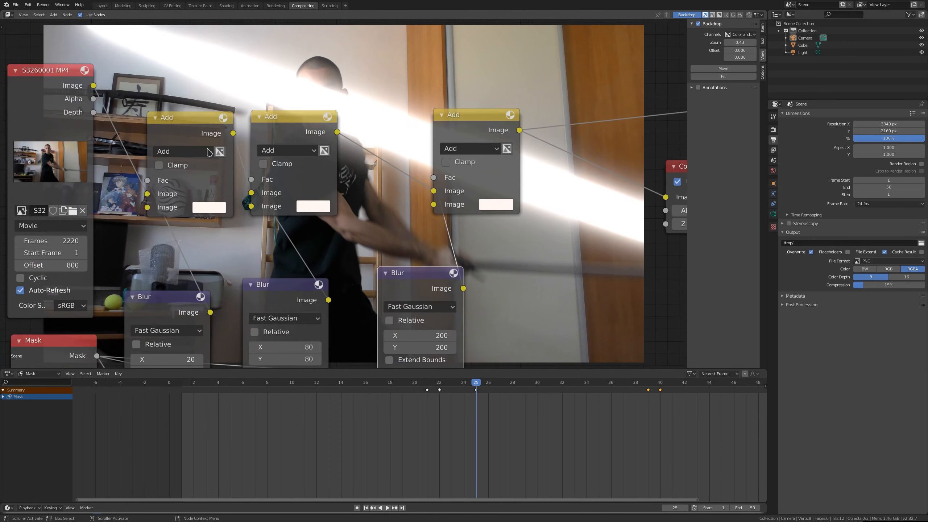
left_click(169, 158)
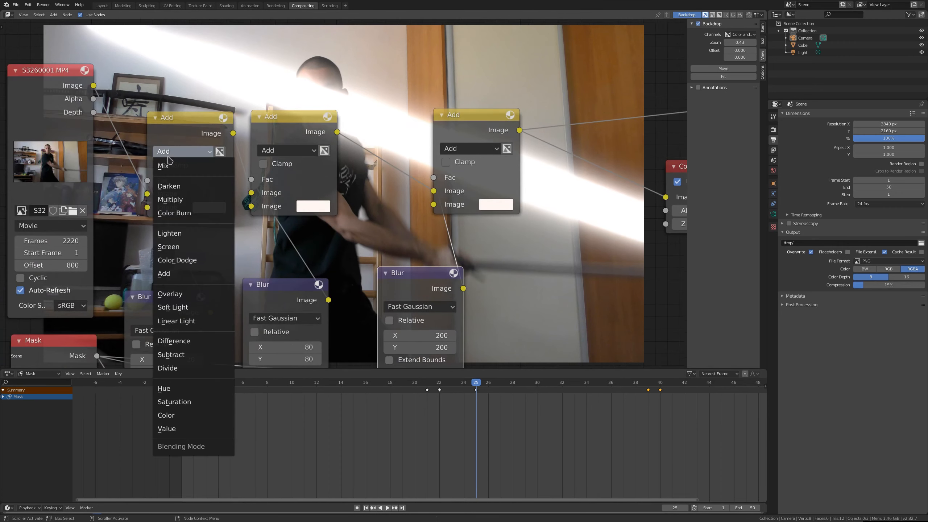
left_click(176, 120)
left_click(176, 150)
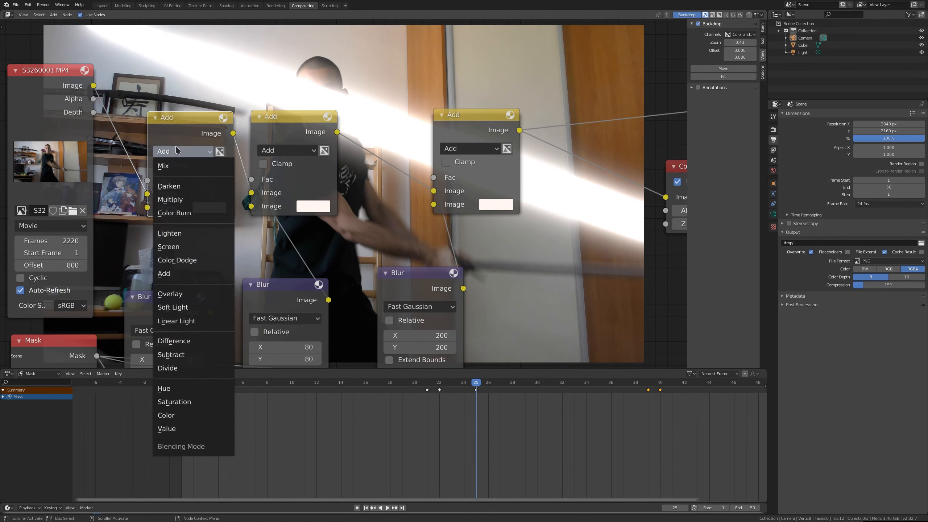
left_click(178, 260)
middle_click_drag(235, 121, 243, 171)
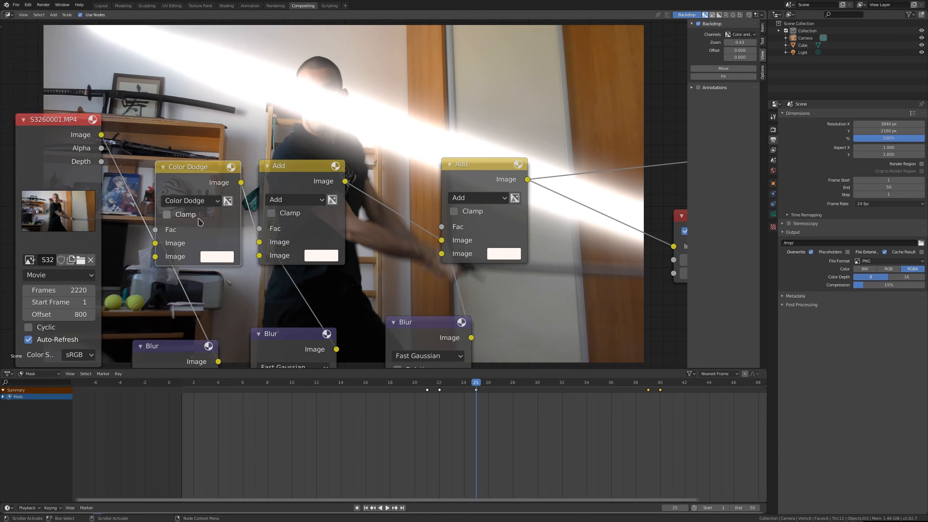
Step: Enlarge the backdrop to 0.84 around the face and compare the first mix node in Add mode, returning it to Color Dodge
left_click_drag(737, 41, 752, 41)
left_click(723, 70)
left_click(42, 207)
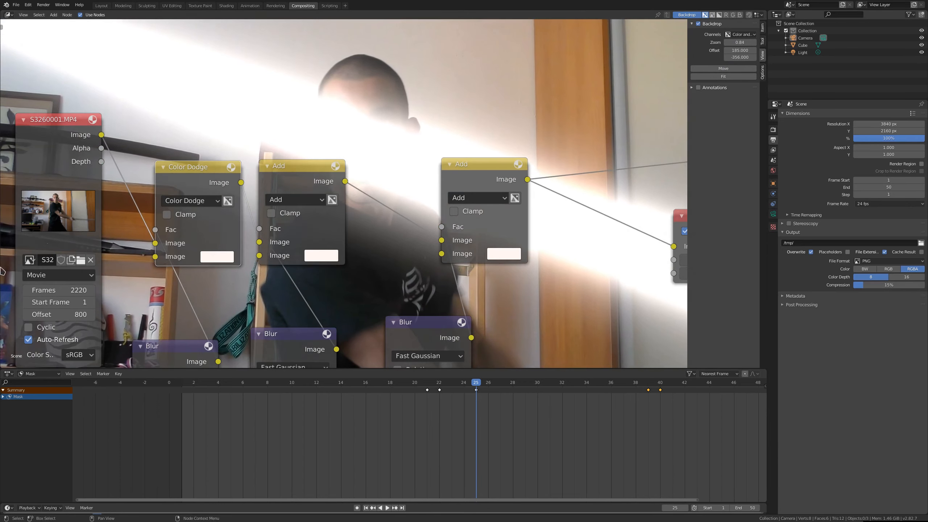
left_click(197, 202)
left_click(179, 322)
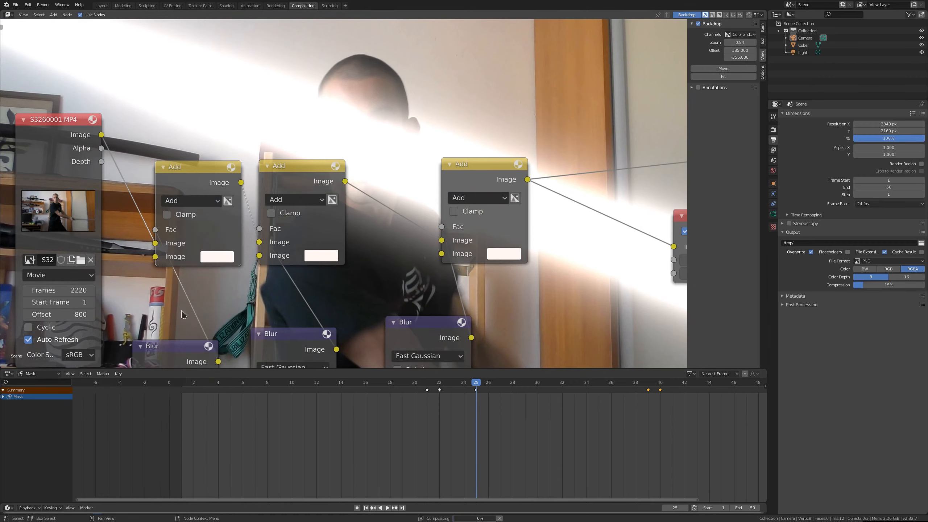
middle_click_drag(342, 137, 353, 192)
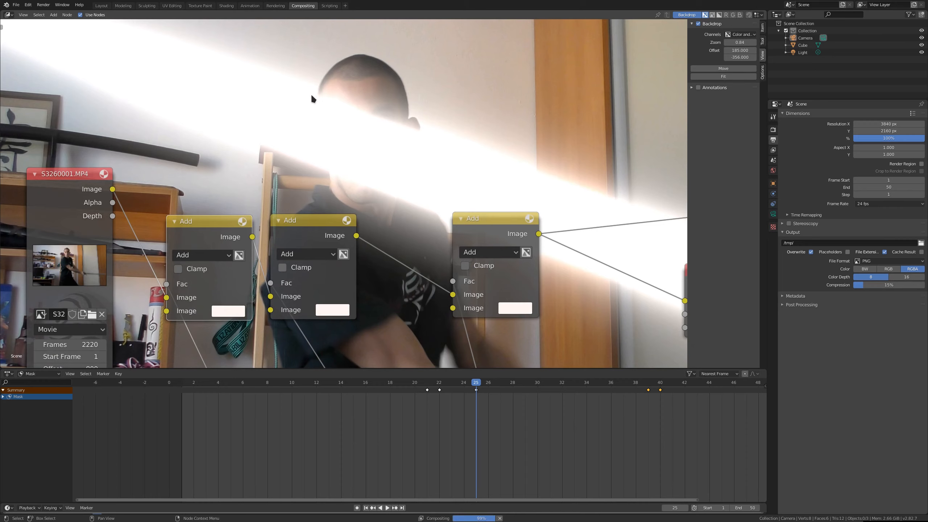
left_click(200, 255)
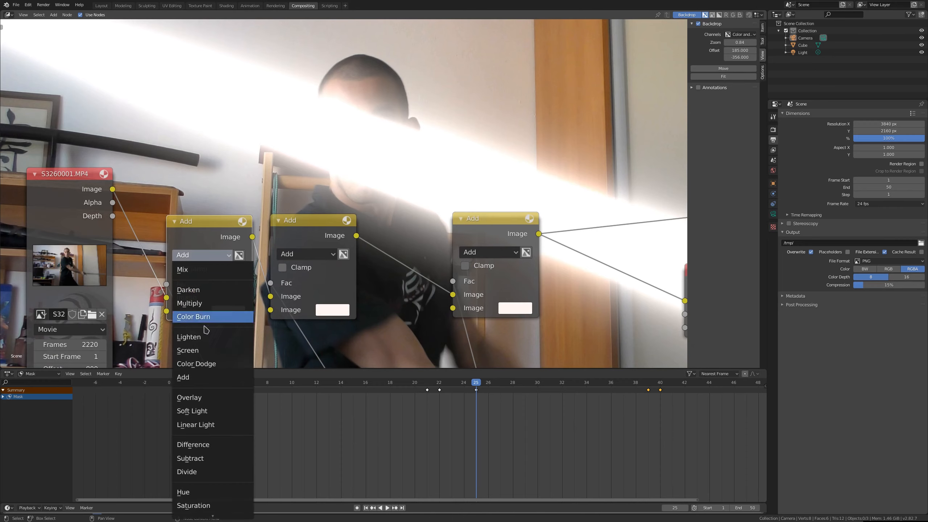
left_click(206, 365)
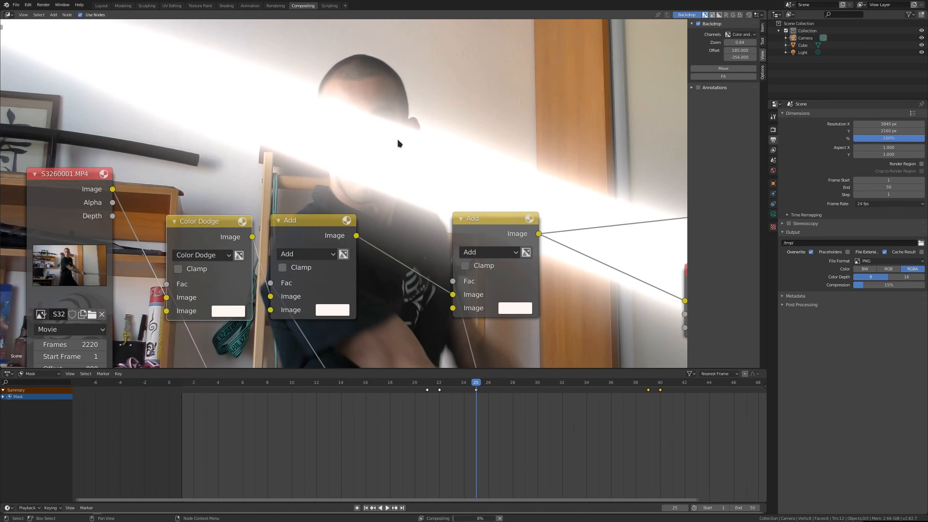
Step: Link the Color Dodge node's Image output directly to the Viewer's Image input to preview that layer alone
middle_click_drag(461, 186, 409, 163)
scroll(395, 159, "down", 2)
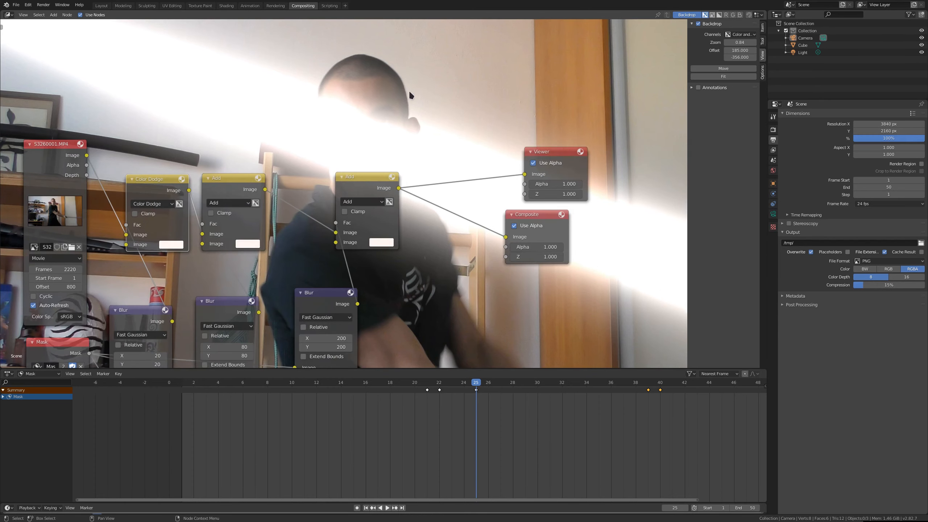
scroll(570, 146, "down", 1)
middle_click_drag(600, 204, 464, 112)
scroll(638, 158, "down", 2)
scroll(522, 176, "down", 4)
middle_click_drag(470, 187, 636, 220)
scroll(395, 204, "up", 3)
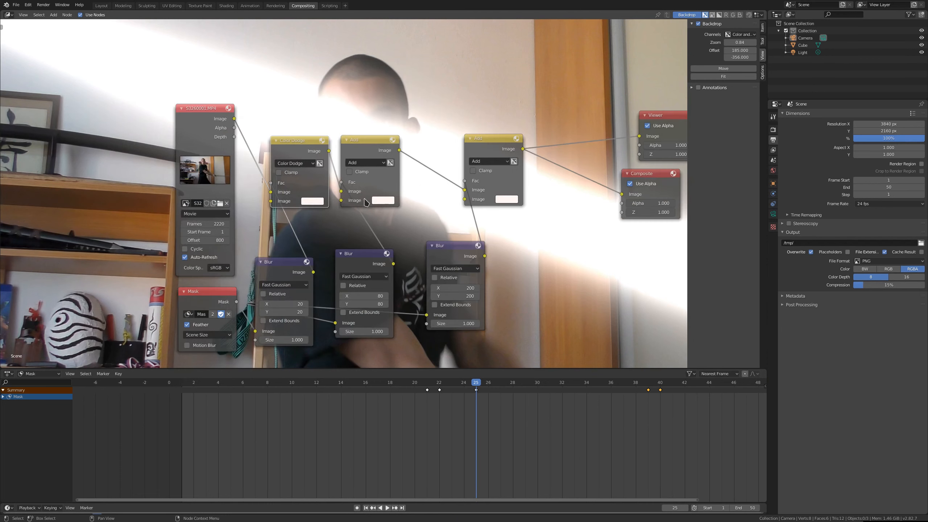
scroll(405, 156, "up", 1)
middle_click_drag(405, 155, 331, 190)
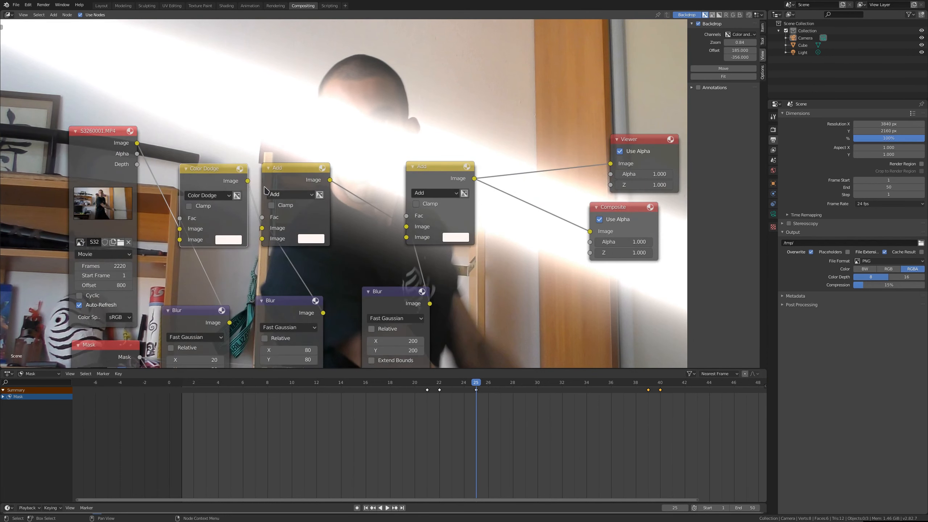
mouse_move(247, 180)
left_mouse_down()
mouse_move(607, 154)
mouse_move(611, 164)
left_mouse_up()
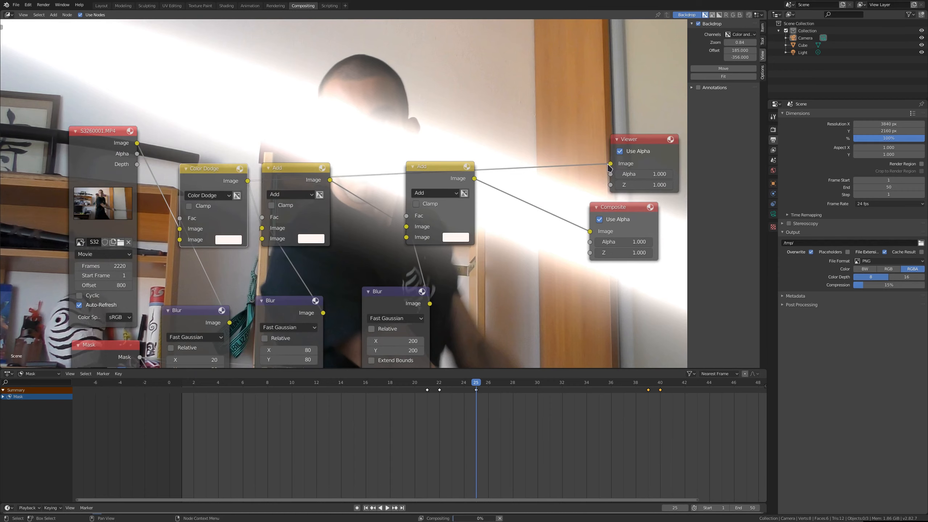
scroll(408, 212, "down", 2)
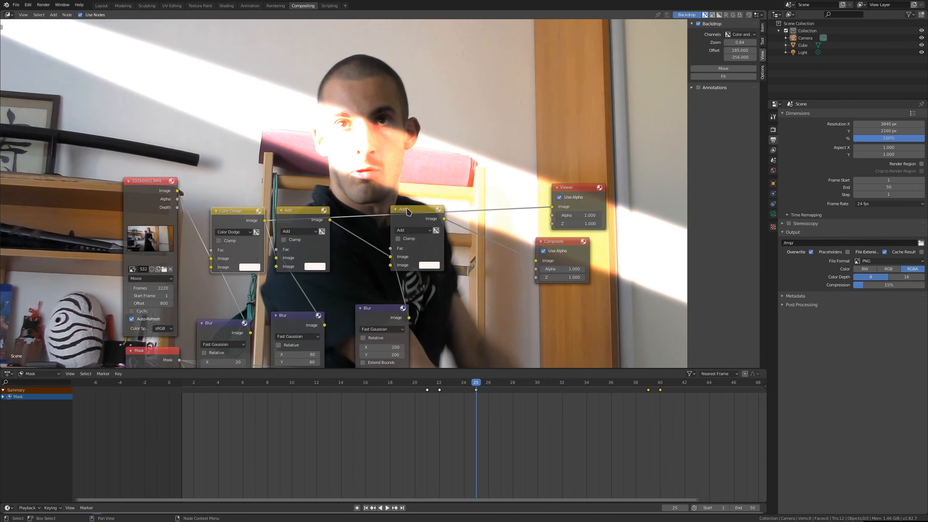
Step: With only the first layer previewed, switch its blending mode to Add for comparison and restore Color Dodge
left_click(231, 232)
left_click(224, 311)
left_click(236, 233)
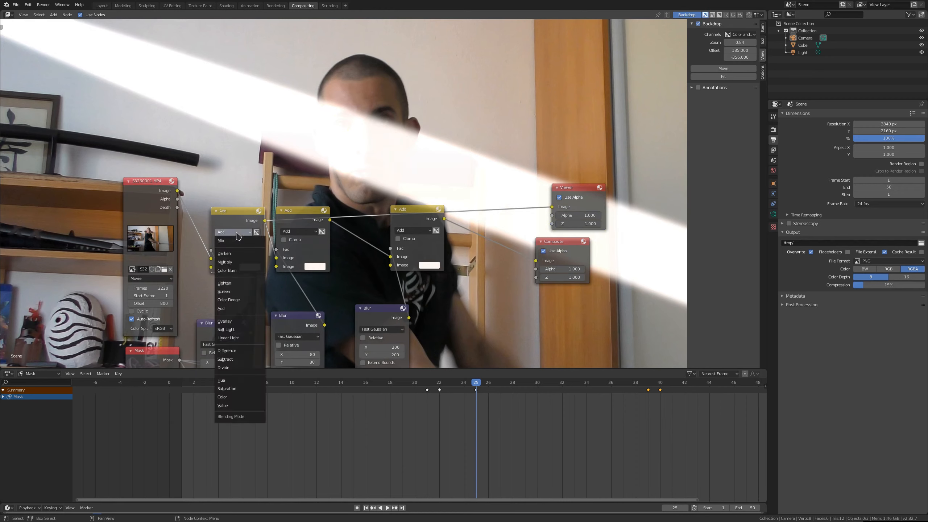
left_click(228, 300)
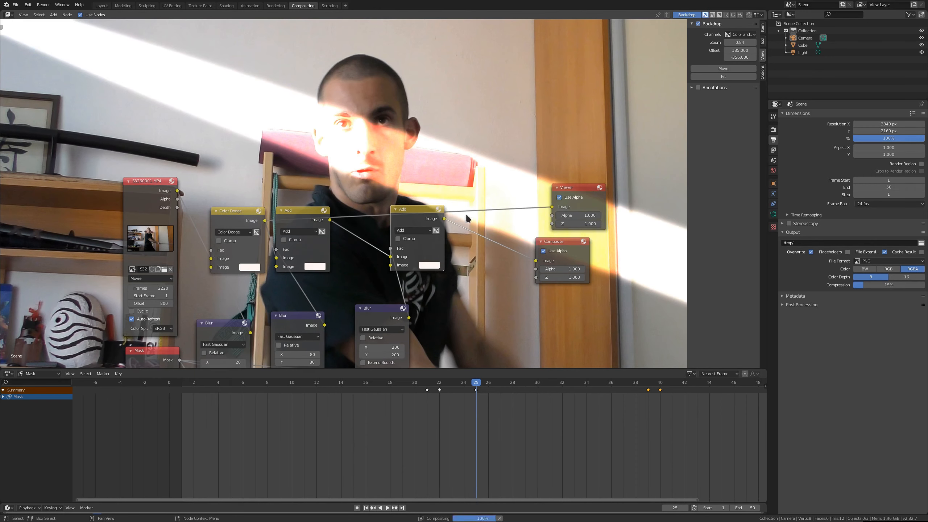
Step: Move the third Add node closer to the second with its output linked to the Viewer again, and fit the backdrop
left_click_drag(406, 214, 400, 214)
left_click(724, 76)
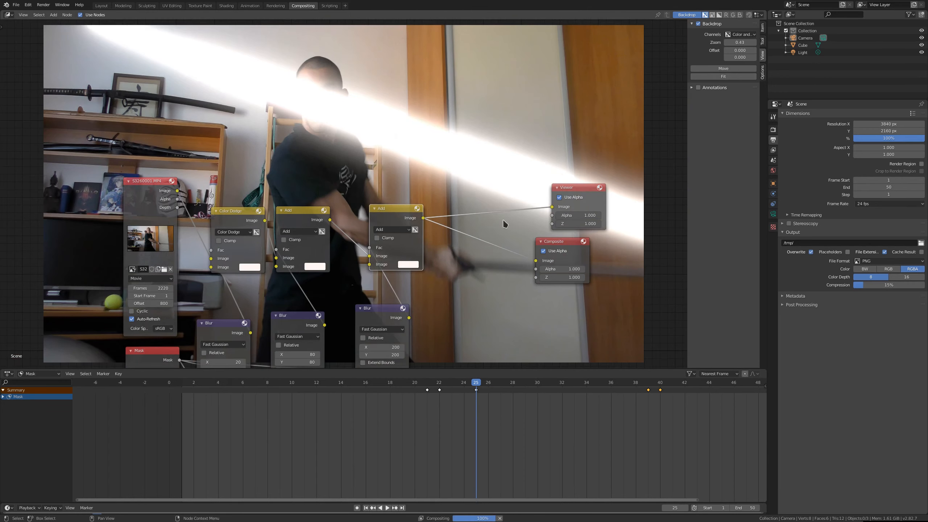
middle_click_drag(526, 209, 476, 234)
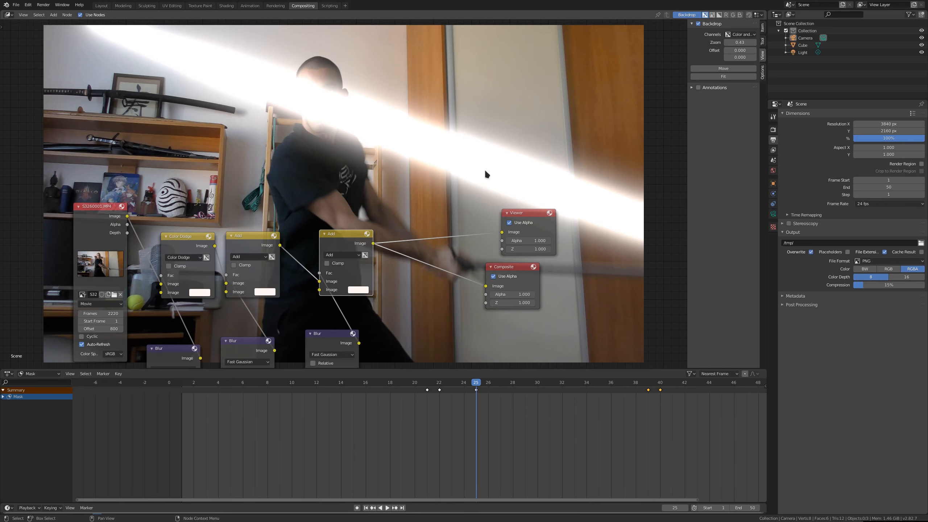
scroll(404, 132, "down", 4)
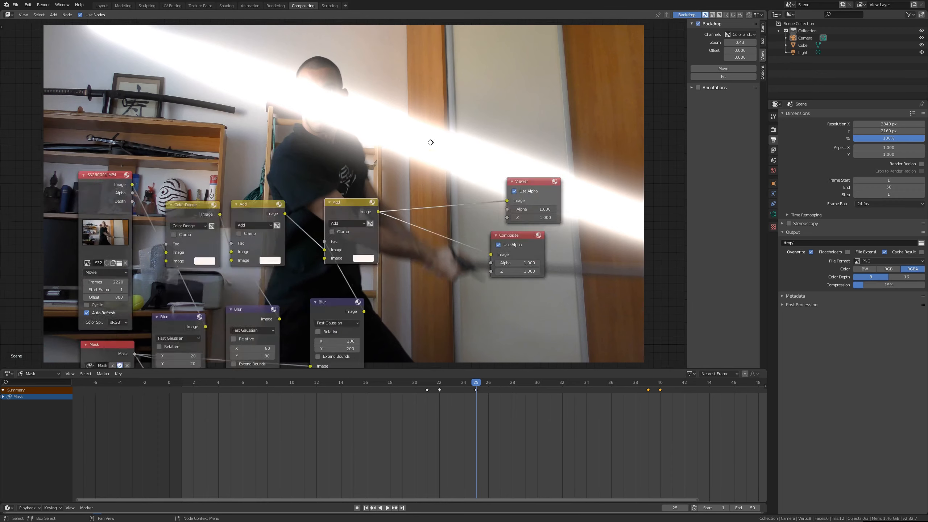
Step: Move the third Add node slightly closer to the second and set its Image colour to bright blue
scroll(431, 209, "up", 2)
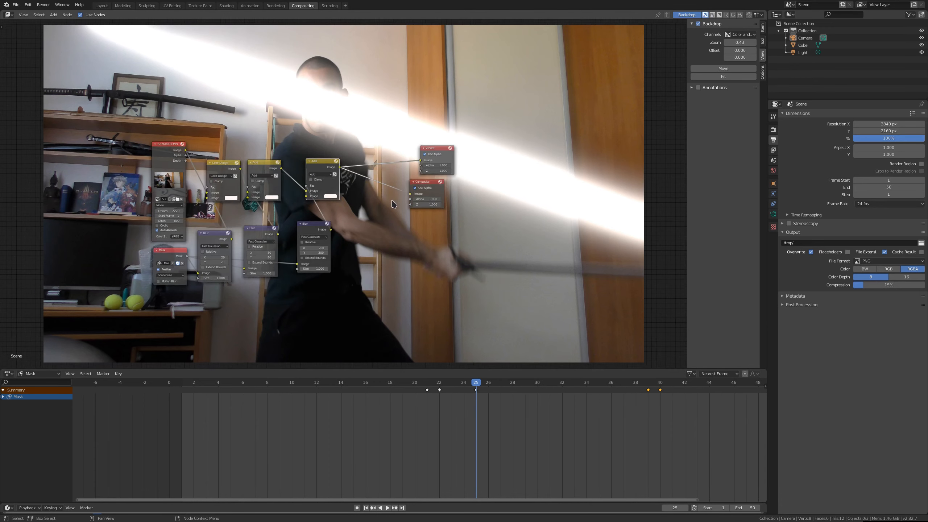
scroll(362, 224, "up", 2)
scroll(298, 196, "up", 1)
middle_click_drag(324, 197, 366, 202)
left_click(364, 204)
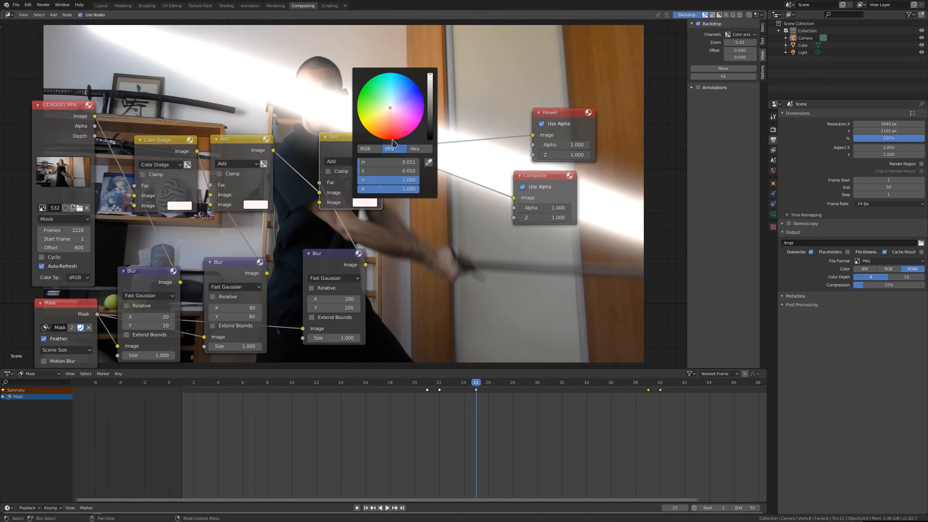
left_click_drag(340, 149, 328, 153)
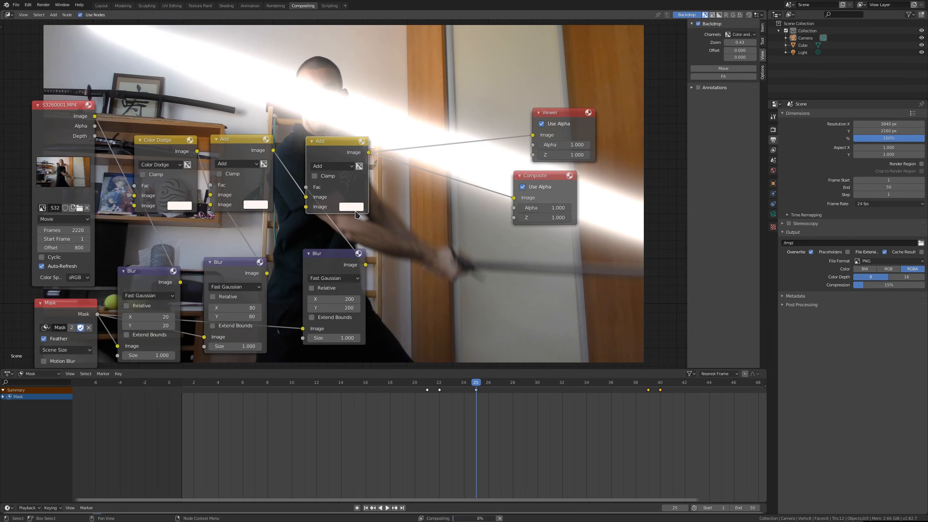
left_click(355, 210)
left_click(391, 79)
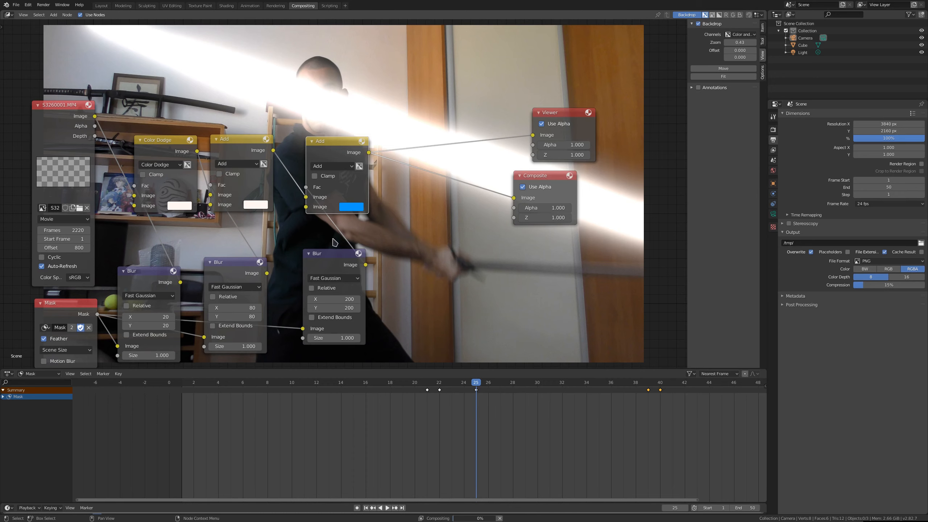
middle_click_drag(430, 219, 394, 266)
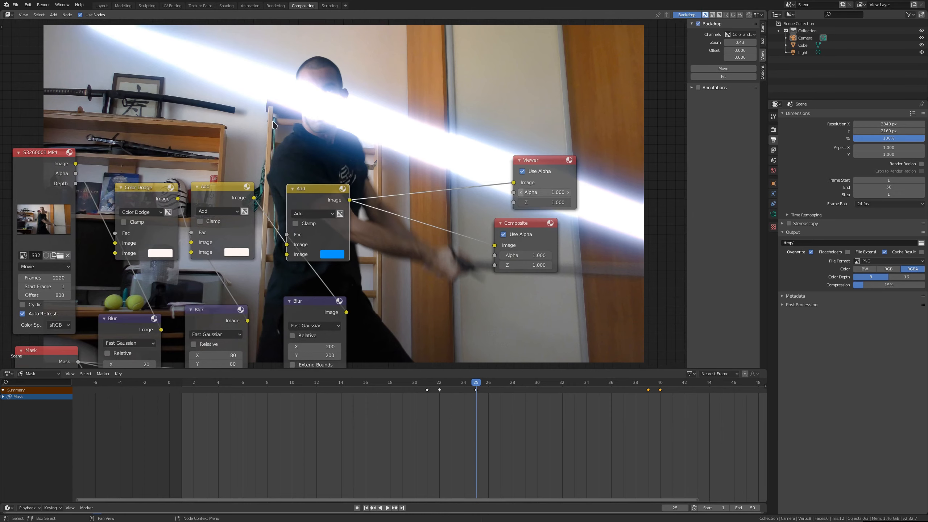
scroll(365, 199, "down", 3)
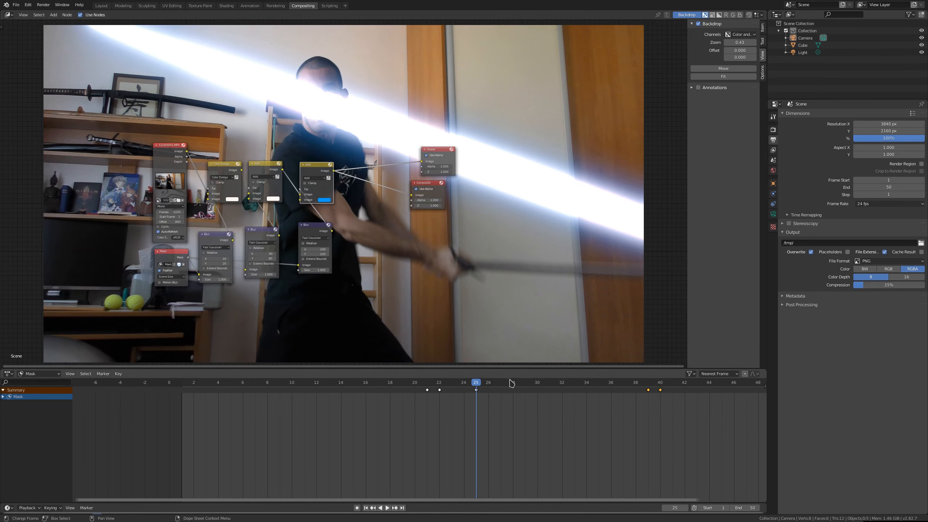
Step: Check the slash glow on frames 30 to 32 and back at frame 28, and return to frame 24
left_click(536, 384)
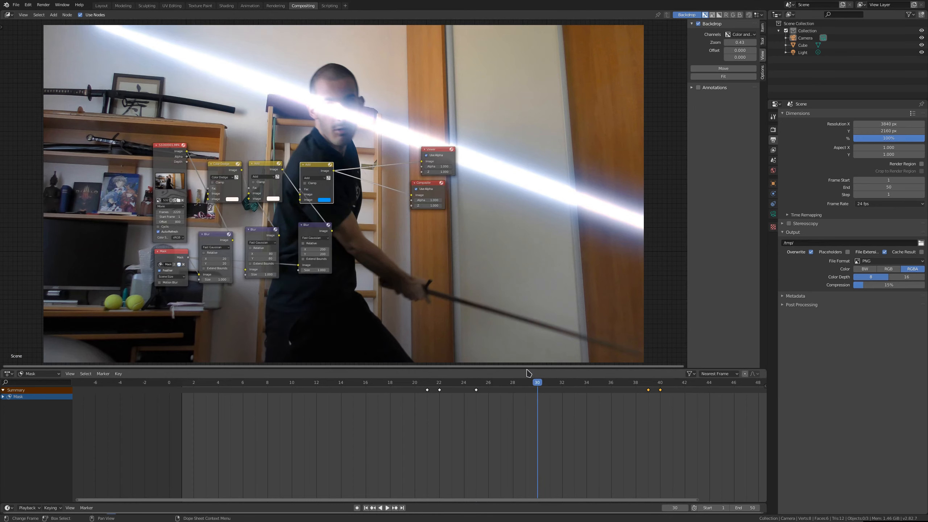
key("Right")
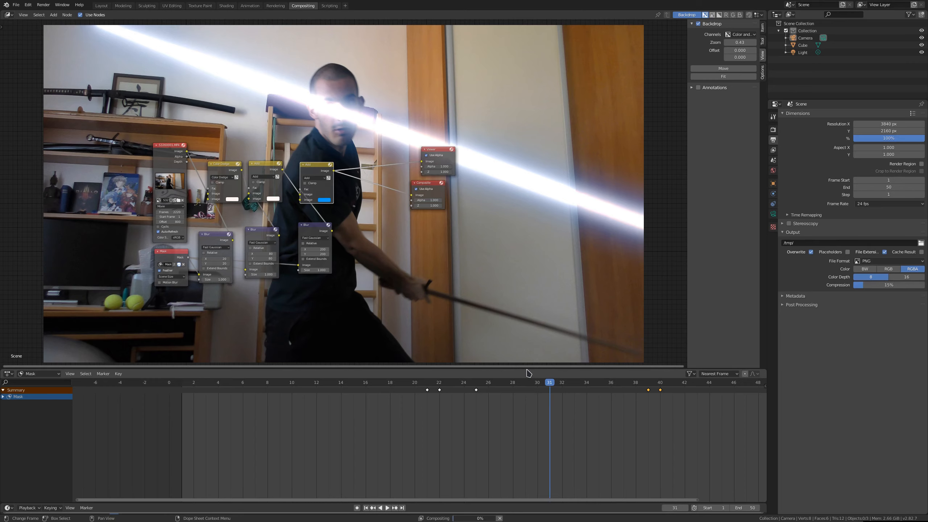
key("Right")
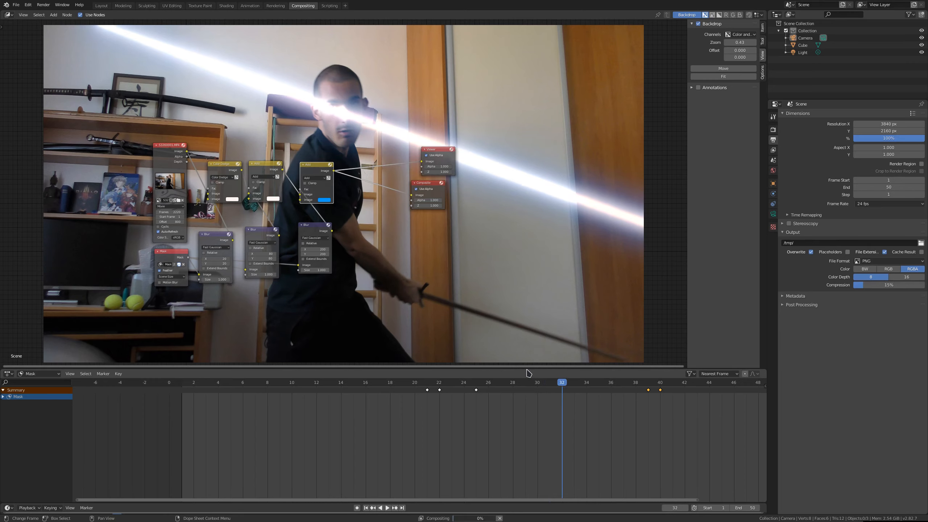
key("Left")
key("Left")
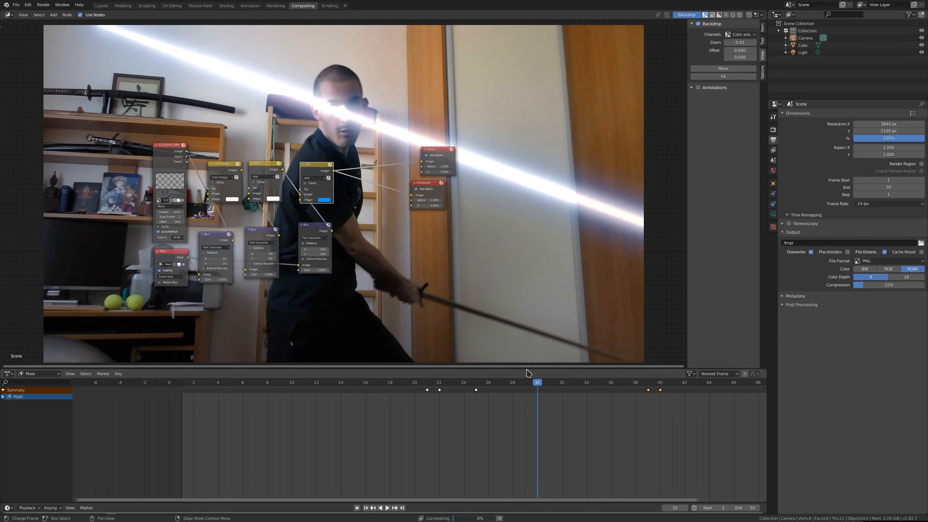
key("Left")
key("Left")
scroll(474, 224, "up", 3)
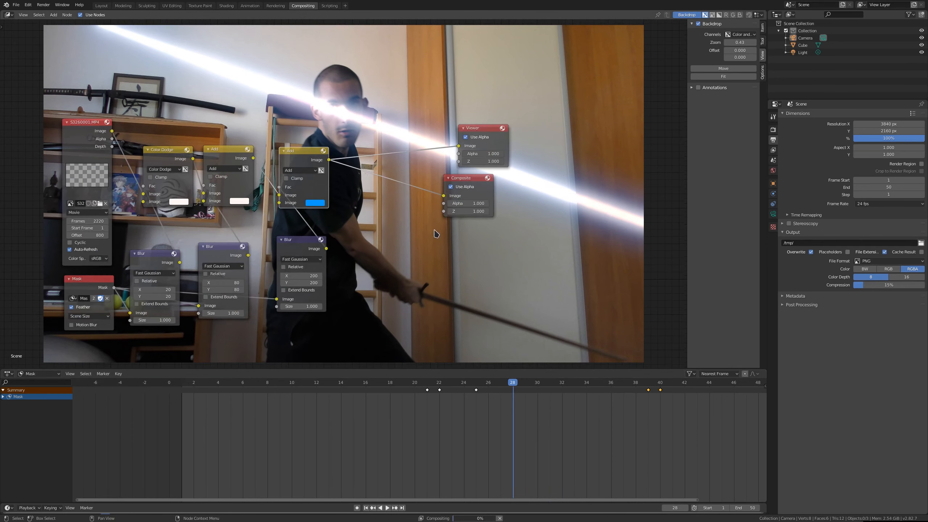
left_click(465, 384)
Step: Move the Composite and Viewer nodes away from the third Add node, and shift that Add node slightly closer to the second
left_click_drag(492, 176, 572, 204)
left_click_drag(516, 117, 583, 116)
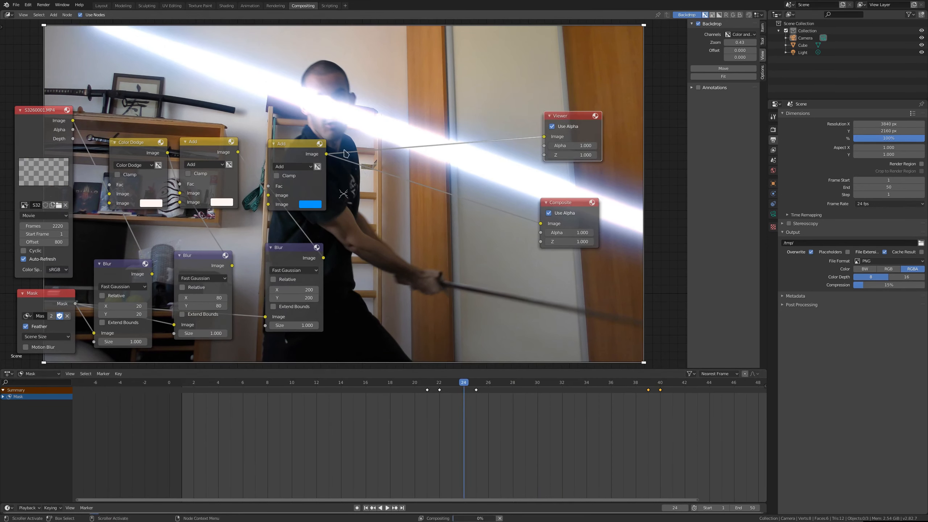
left_click_drag(296, 145, 286, 140)
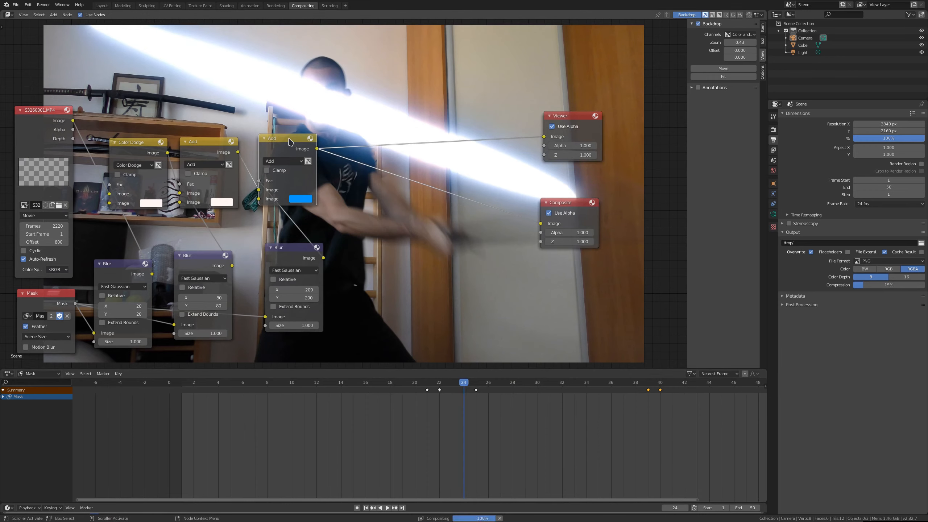
Step: Duplicate the third Add node, insert the copy before Composite, and link the 200-pixel Blur node's Image output to its Fac input
key("shift+d")
left_click(384, 162)
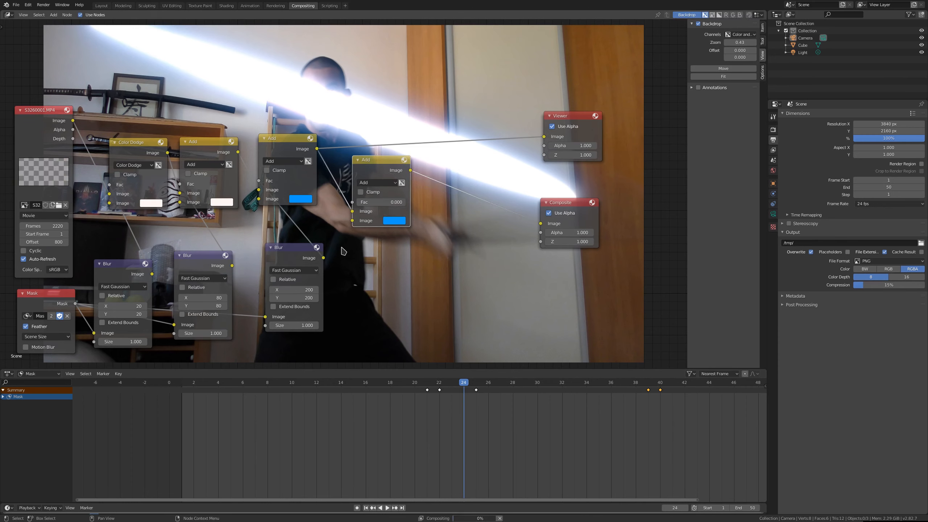
left_click_drag(289, 255, 353, 202)
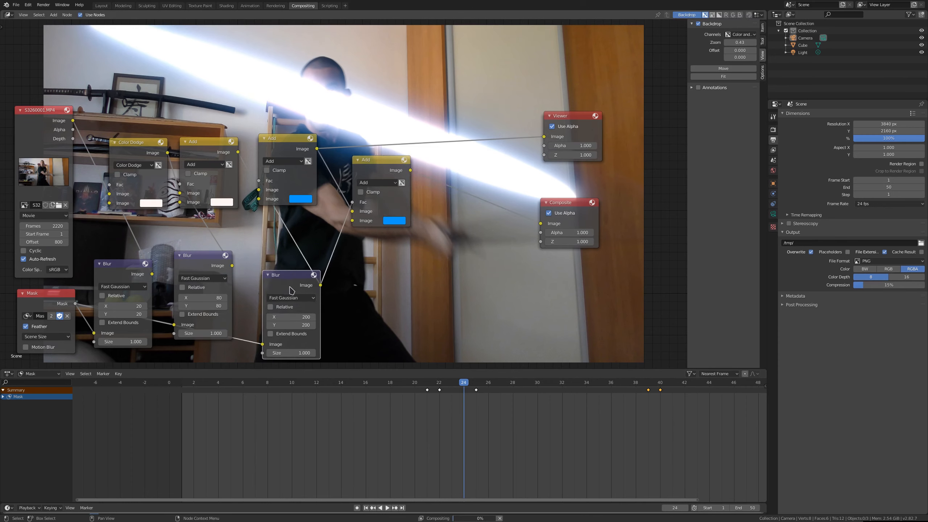
left_click_drag(297, 292, 288, 285)
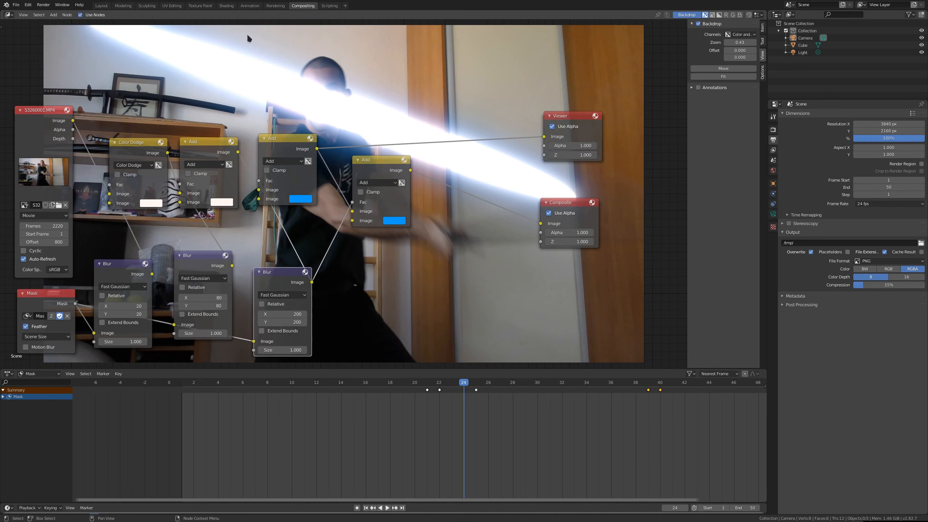
Step: Create a new Clouds texture and set its depth to 5
left_click(773, 227)
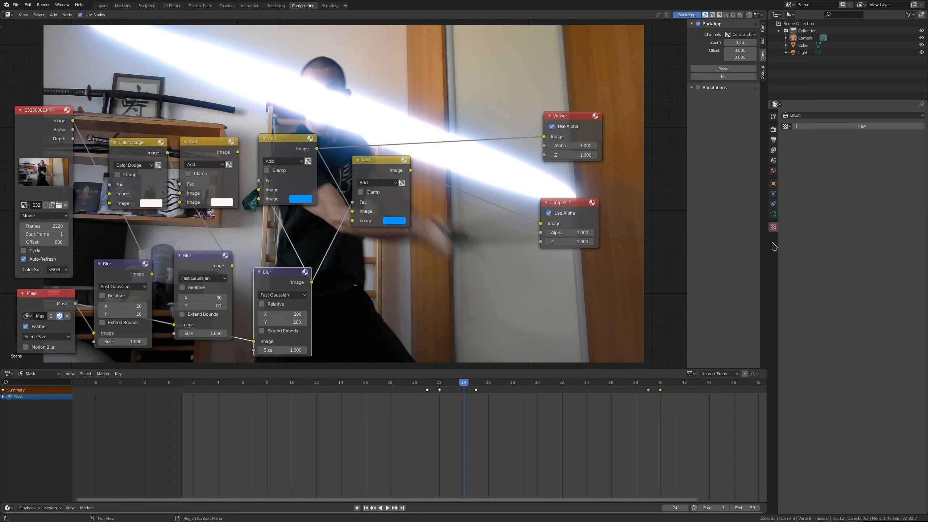
left_click(842, 126)
left_click(839, 138)
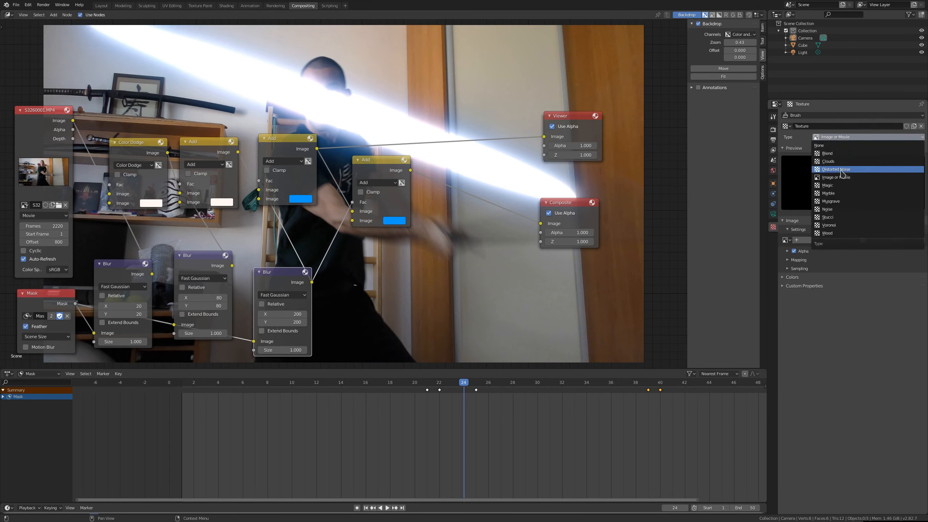
left_click(839, 162)
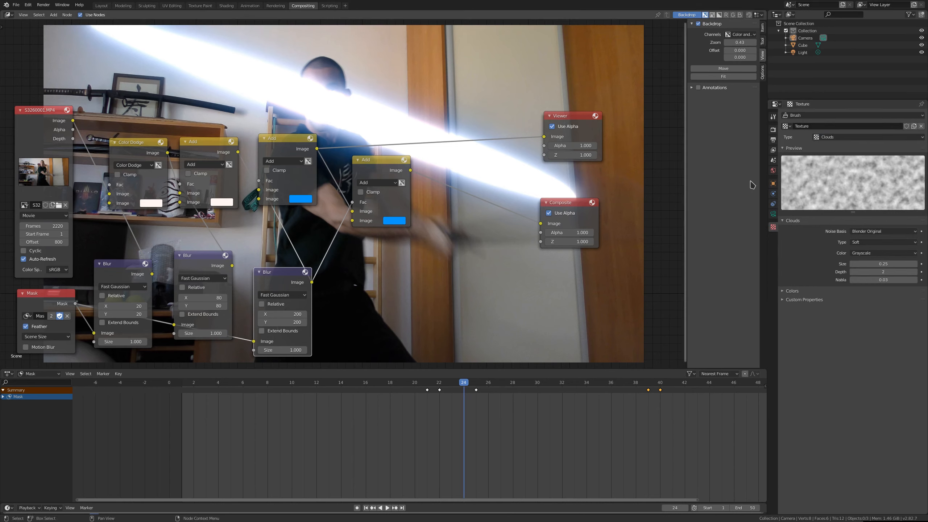
left_click(877, 271)
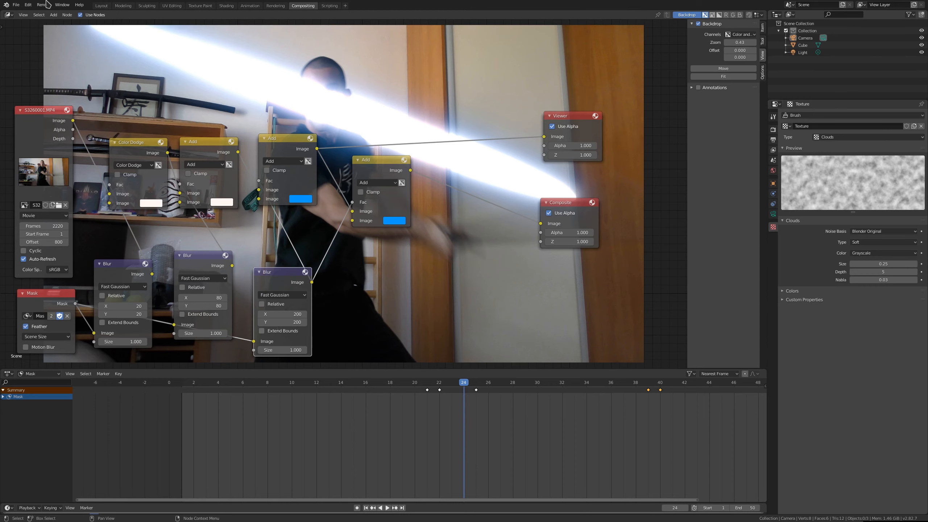
Step: Add a Texture input node to the compositor and place it below the fourth Add node
left_click(54, 14)
mouse_move(58, 34)
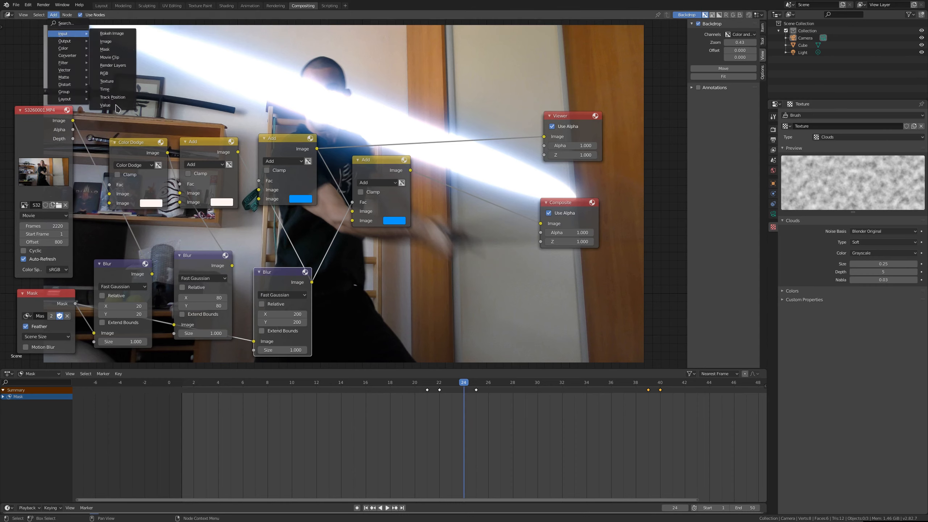
left_click(107, 81)
left_click(398, 271)
middle_click_drag(398, 255, 412, 202)
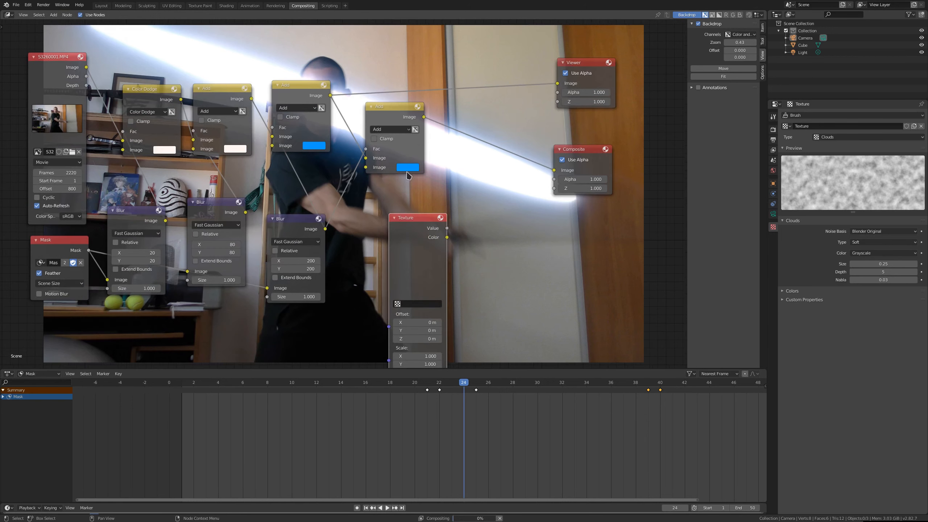
Step: Link the Texture node's Color output to the fourth Add node's second Image input and assign the Clouds texture to the node
left_click_drag(385, 116, 409, 107)
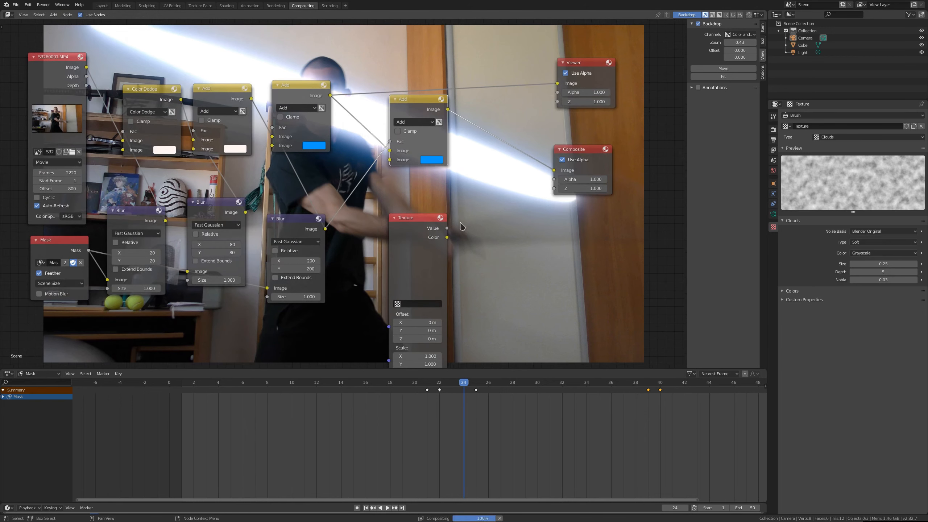
left_click_drag(447, 238, 390, 160)
middle_click_drag(400, 243, 407, 163)
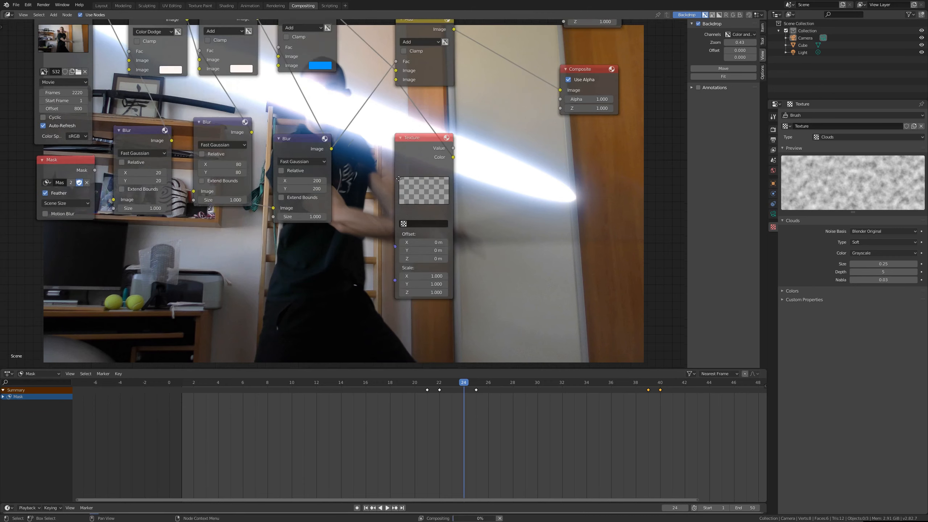
left_click(404, 223)
left_click(424, 241)
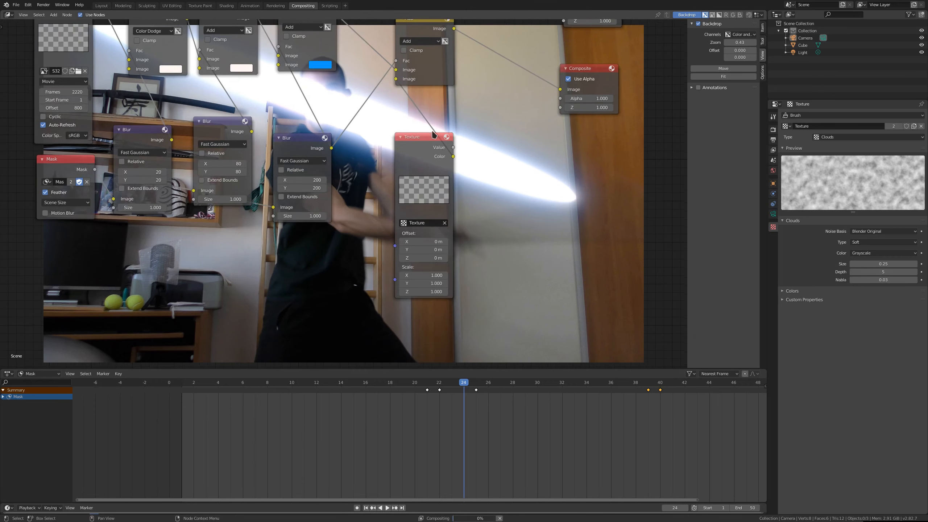
Step: Preview the fourth Add node's output in the Viewer, and switch the preview to the Texture node's Color output
middle_click_drag(420, 118, 450, 223)
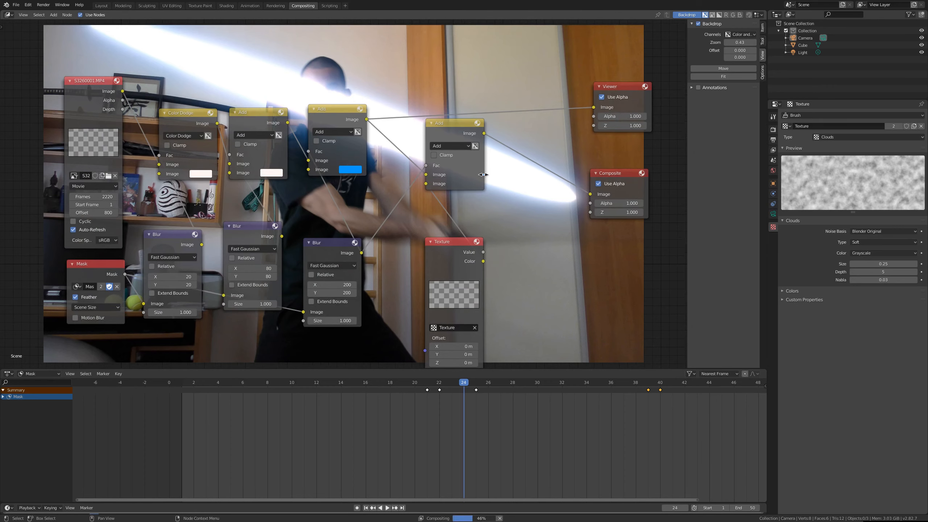
middle_click_drag(506, 194, 466, 183)
left_click_drag(427, 139, 558, 97)
middle_click_drag(510, 145, 527, 195)
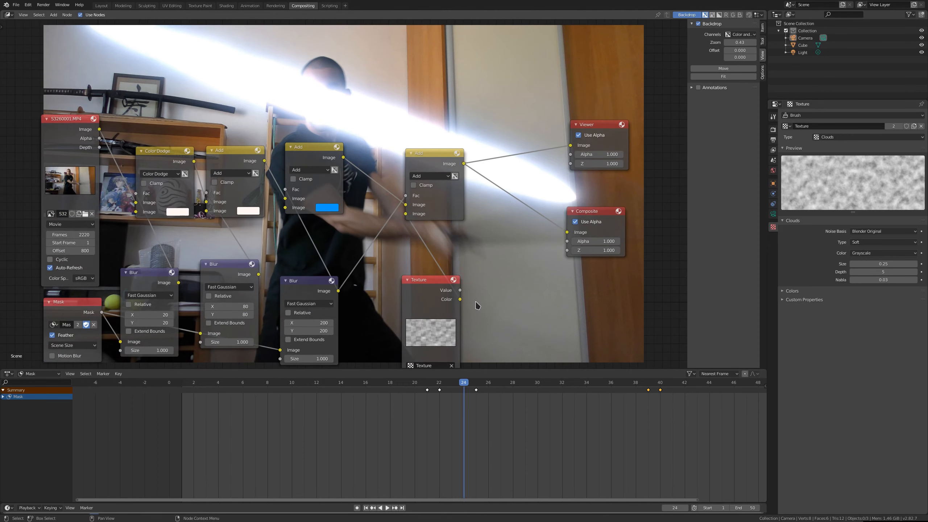
left_click_drag(460, 300, 571, 145)
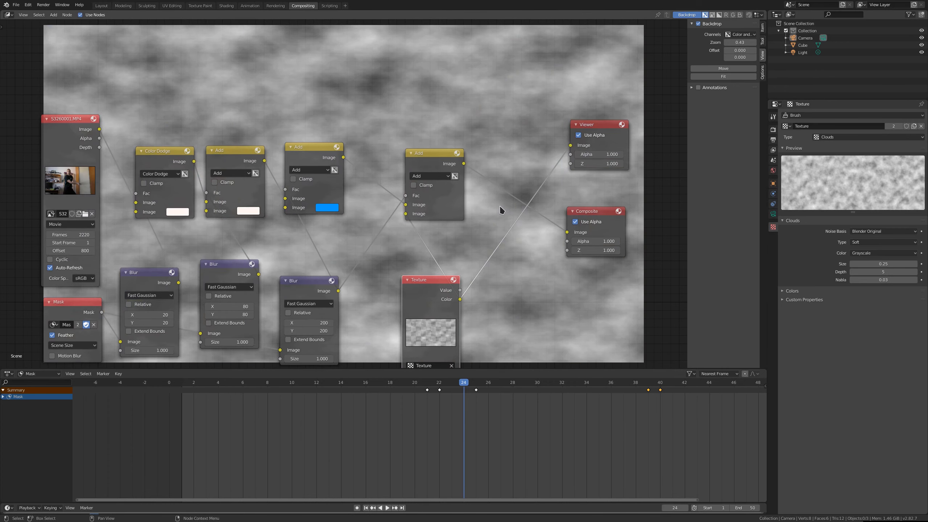
Step: Enable the texture's Color Ramp and change its white end stop to light purple
left_click(784, 291)
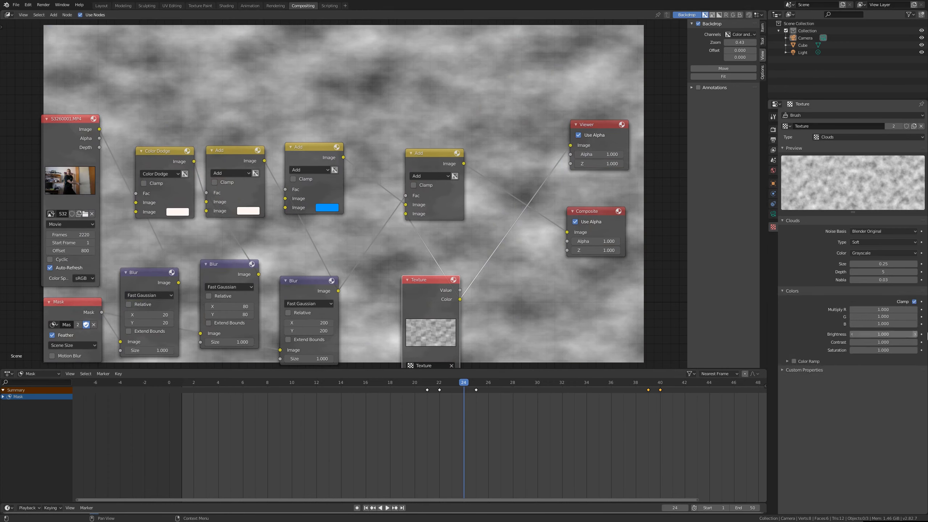
left_click(794, 361)
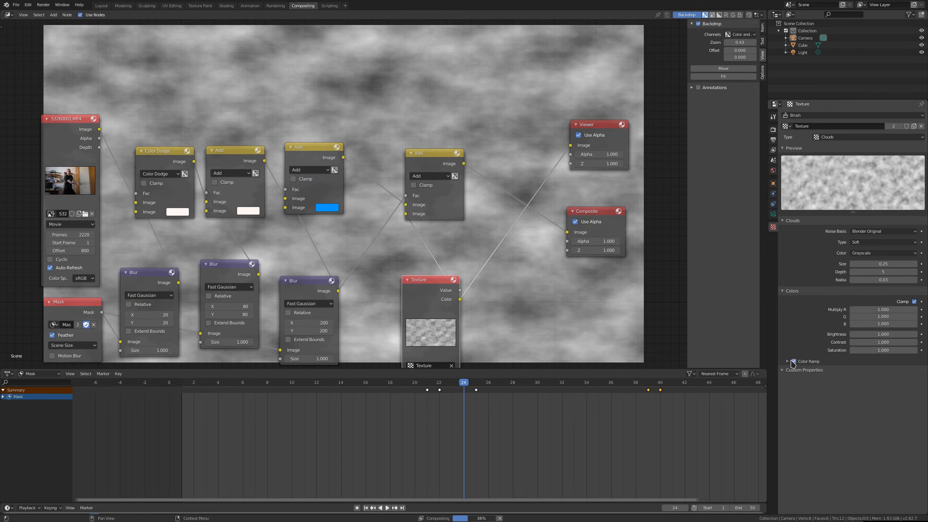
left_click(789, 362)
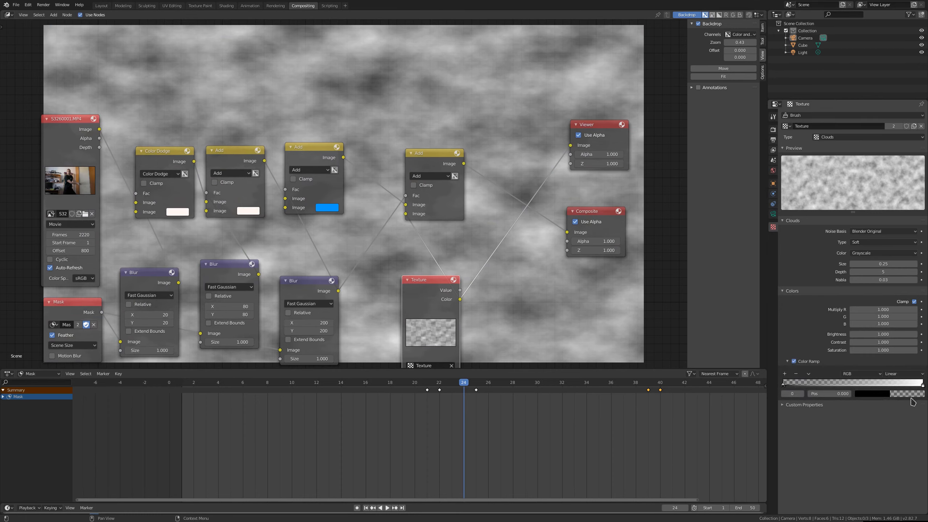
left_click(923, 386)
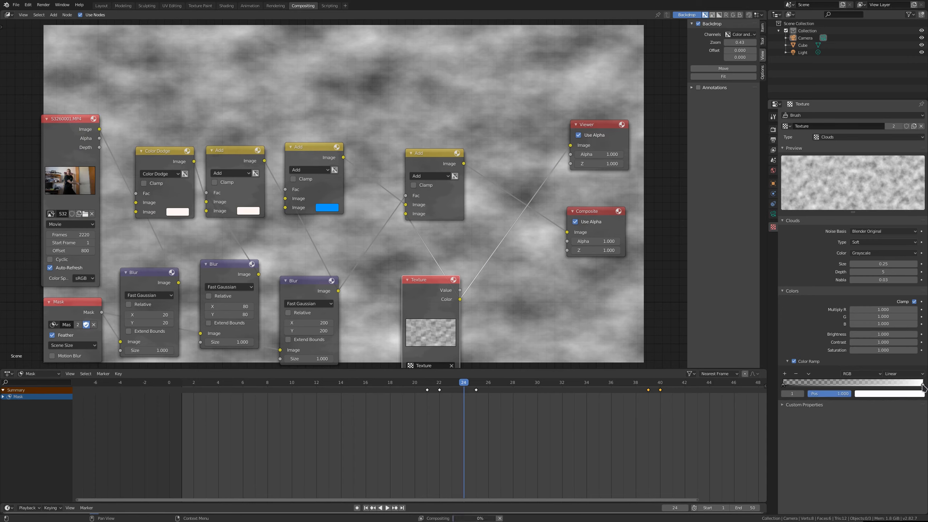
left_click(902, 394)
mouse_move(891, 311)
left_mouse_down()
mouse_move(899, 312)
mouse_move(894, 325)
mouse_move(900, 318)
left_mouse_up()
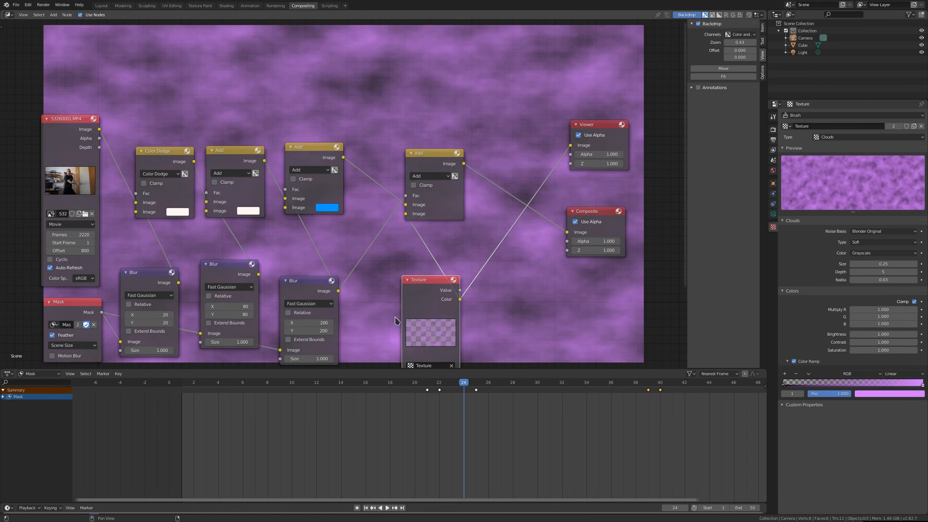
Step: Set the Texture node's X scale to 1.5
middle_click_drag(394, 320, 396, 224)
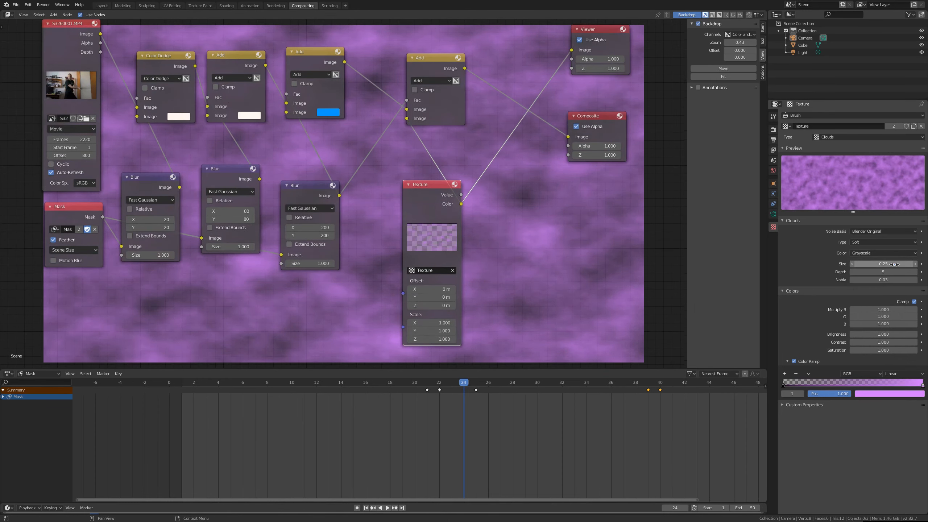
left_click(430, 322)
type("1.5")
key("Return")
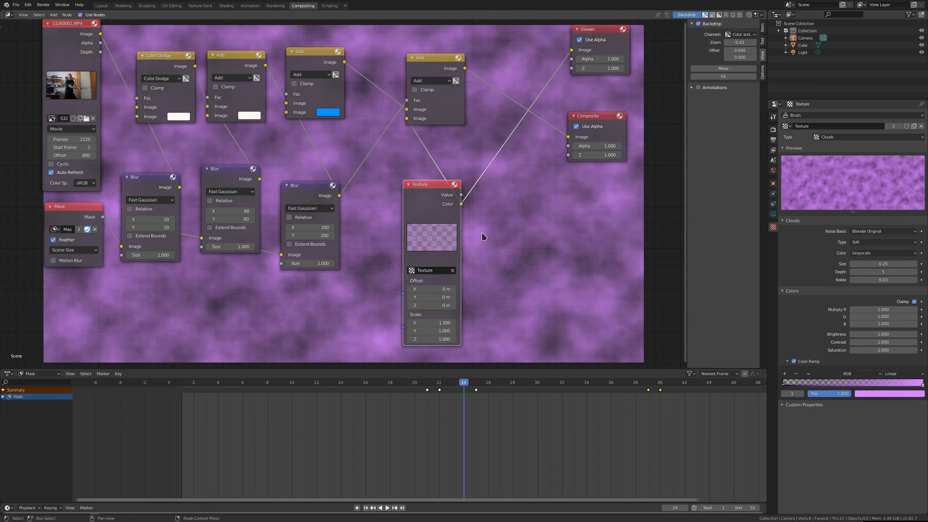
Step: Try a Clouds texture size of 0.1 and reduce it to 0.07
left_click(862, 264)
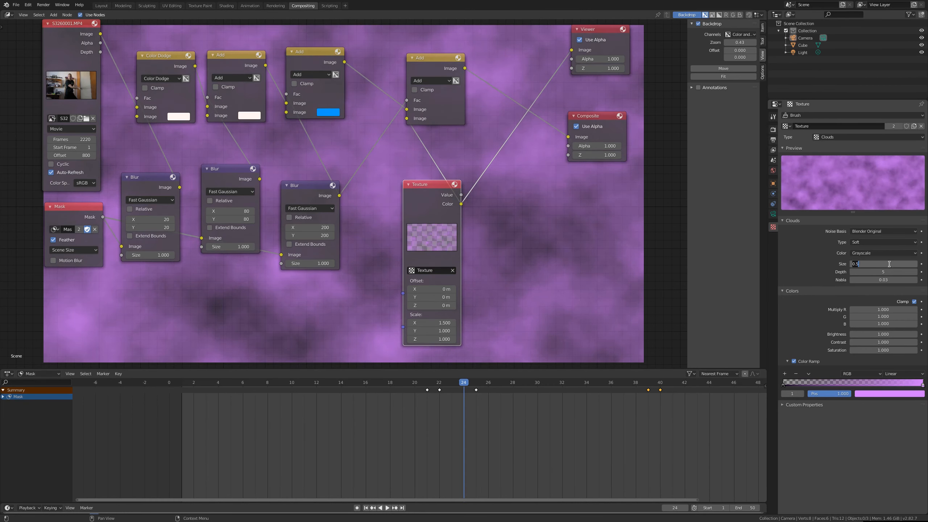
type("0.1")
key("Return")
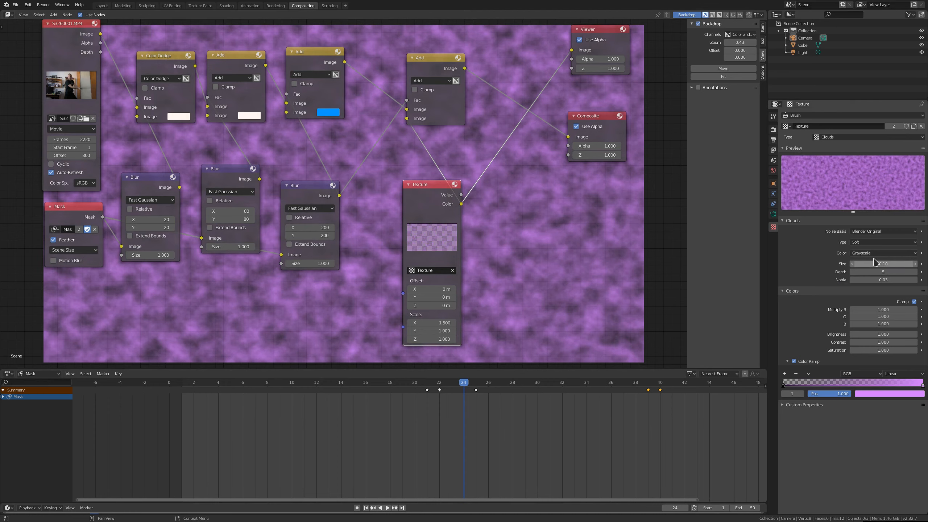
left_click(863, 264)
type("0.07")
key("Return")
Step: Link the fourth Add node's Image output to the Viewer again and move that node slightly closer to the third Add
middle_click_drag(491, 84, 507, 182)
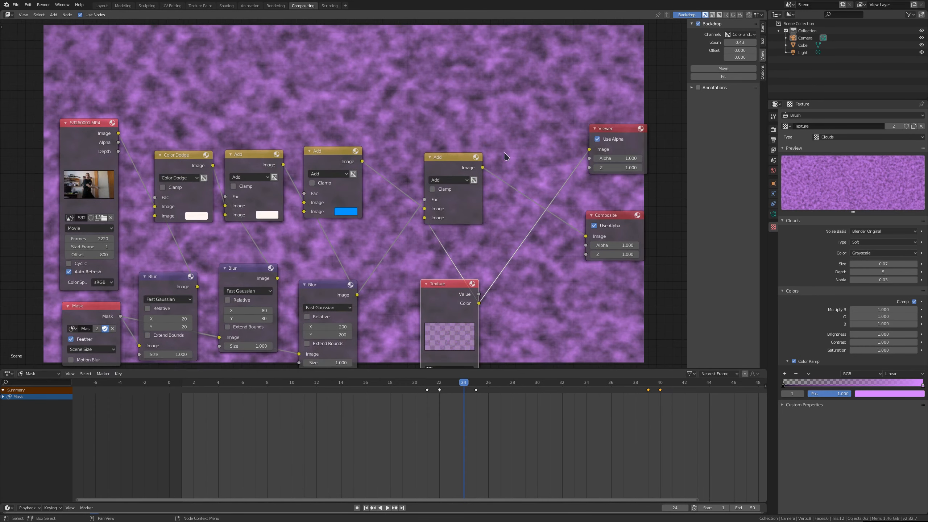
left_click(480, 174, "ctrl+shift")
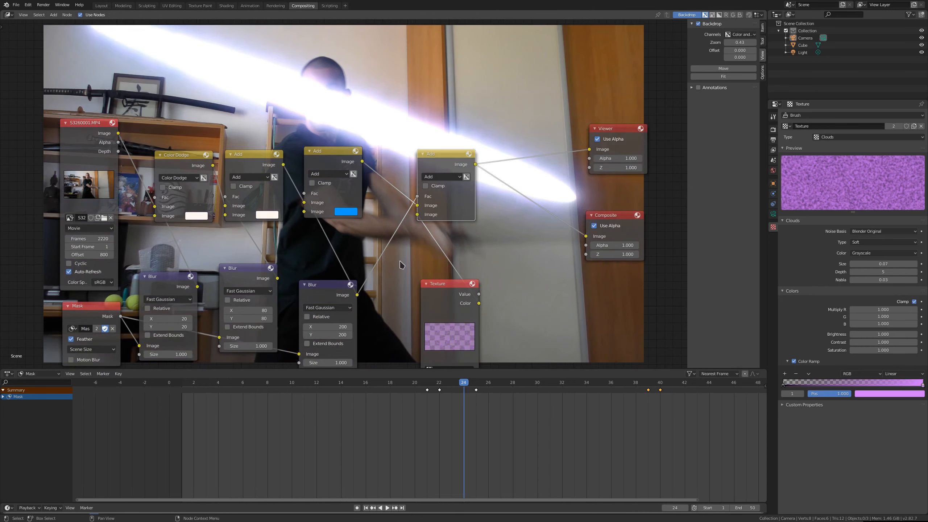
middle_click_drag(435, 287, 492, 214)
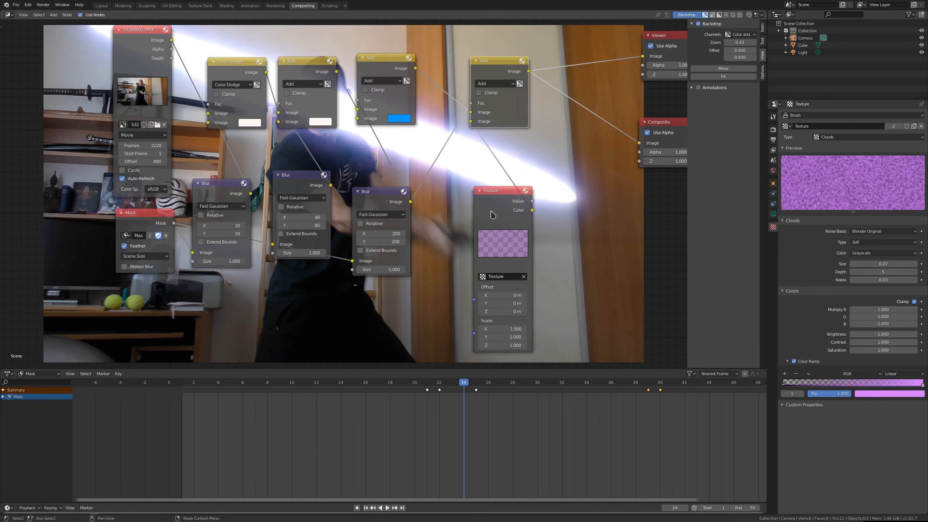
middle_click_drag(324, 118, 343, 175)
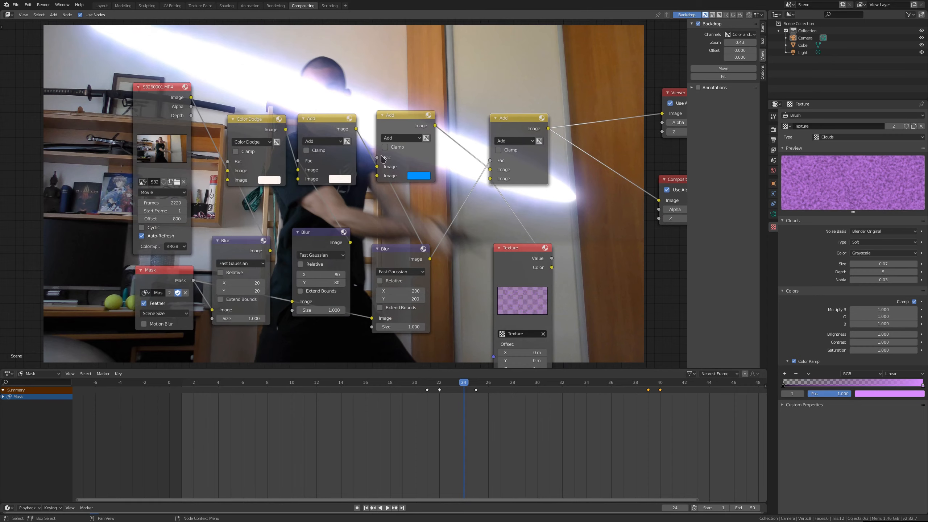
Step: Try bypassing the blue third Add node by linking the second Add's output directly to the fourth Add
left_click_drag(377, 157, 479, 178)
left_click_drag(398, 116, 403, 124)
middle_click_drag(367, 62, 349, 130)
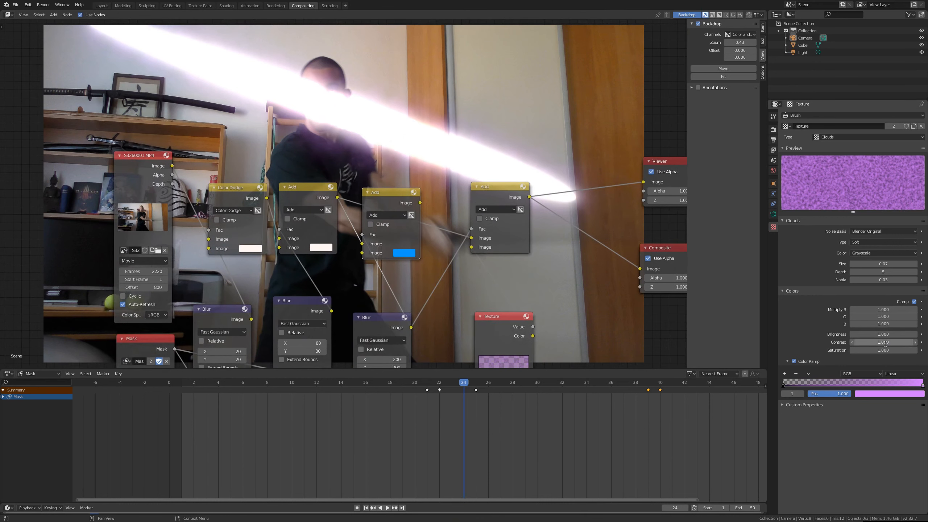
Step: Set the Clouds texture's contrast to 2
double_click(871, 340)
type("2")
key("Return")
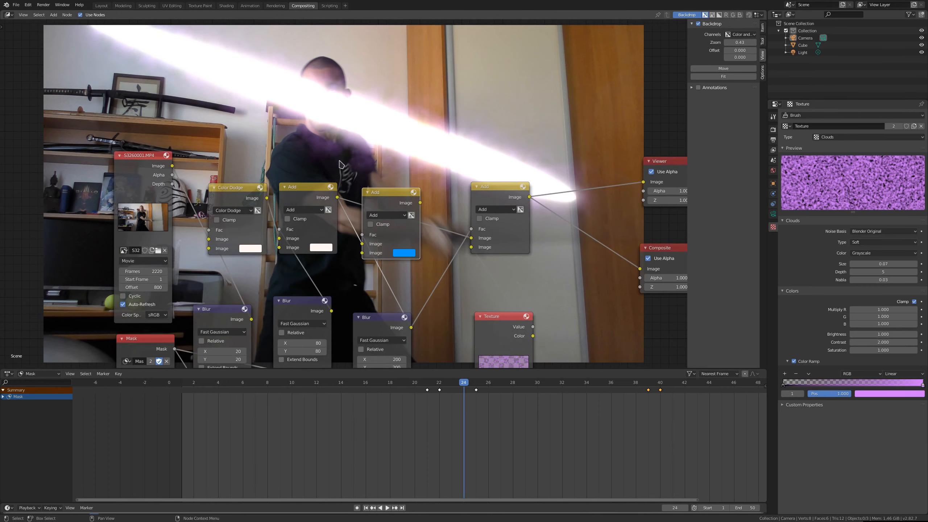
Step: Reinsert the blue third Add node between the second and fourth Add nodes
middle_click_drag(384, 224, 370, 144)
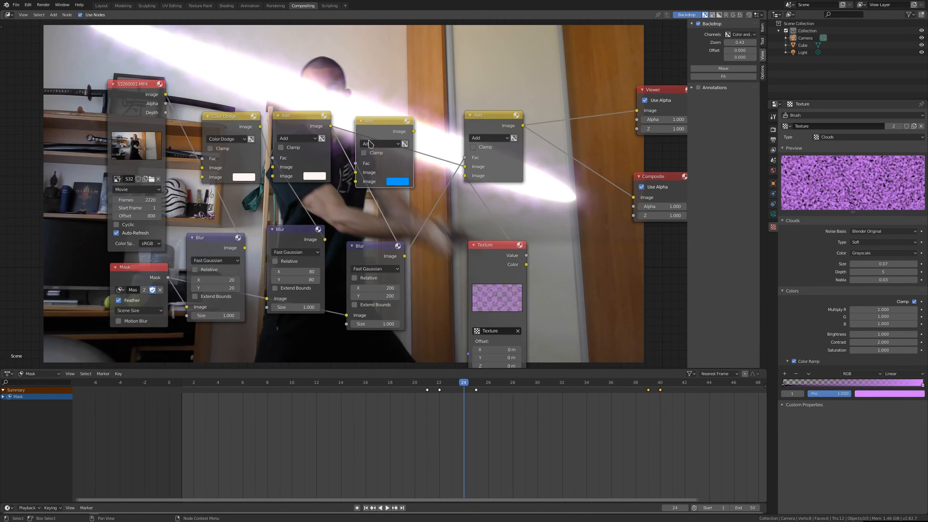
middle_click_drag(487, 134, 439, 211)
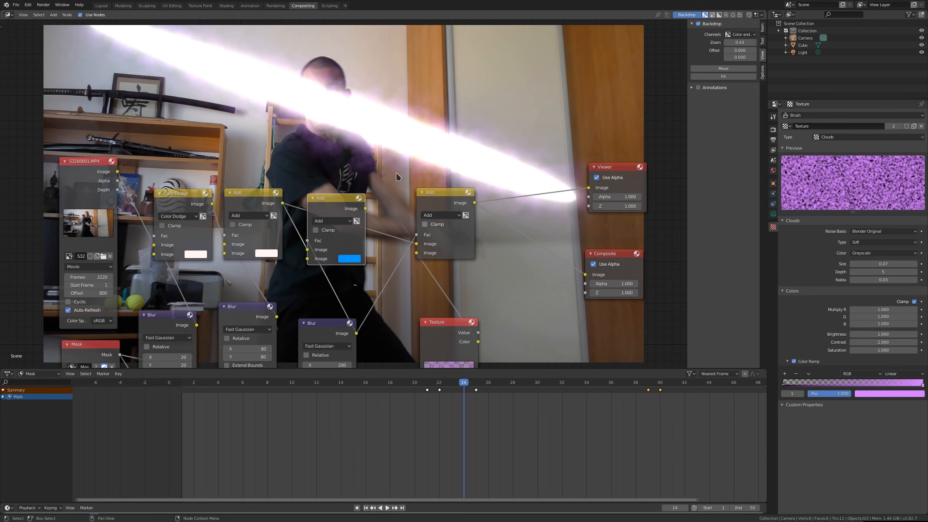
left_click_drag(345, 199, 416, 244)
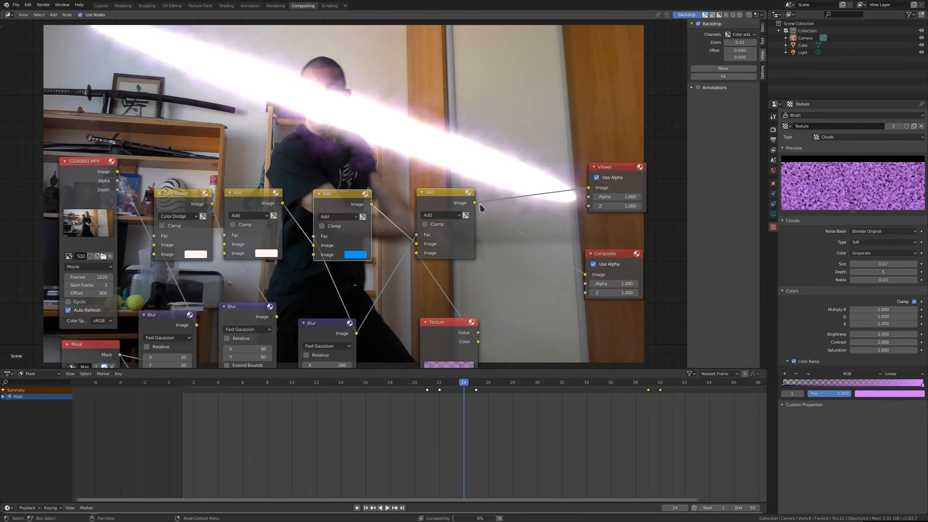
Step: Spread the Texture and Mask nodes apart from the others and link the Mask output to the Viewer
middle_click_drag(430, 324, 420, 156)
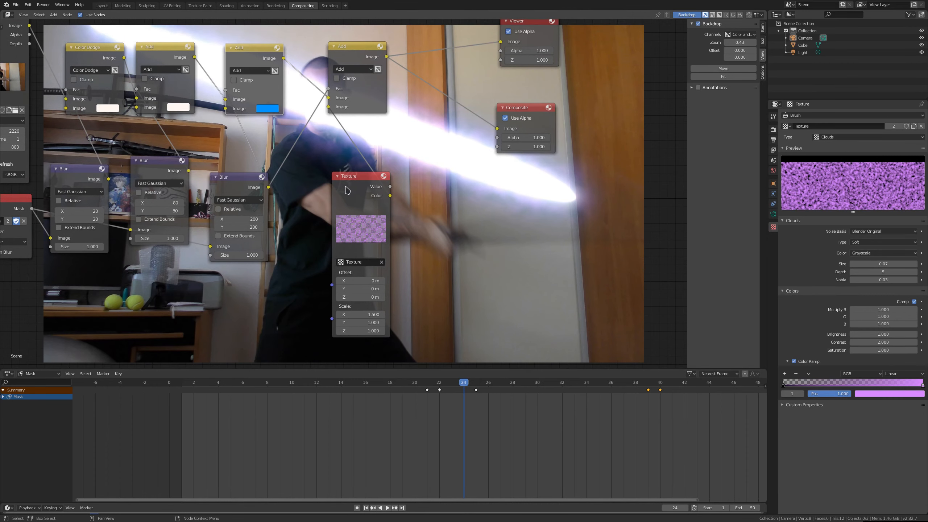
middle_click_drag(213, 255, 296, 242)
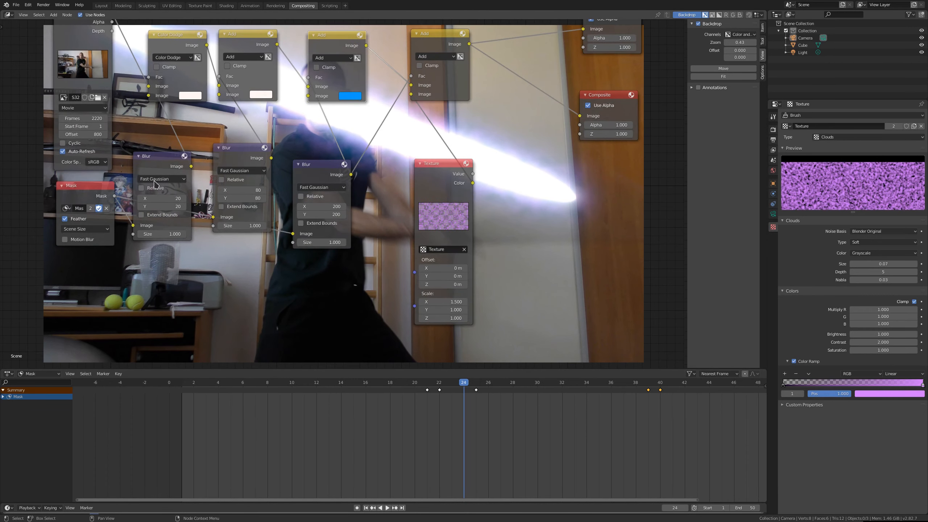
left_click_drag(439, 172, 494, 176)
left_click_drag(76, 186, 72, 190)
middle_click_drag(124, 192, 109, 230)
left_click_drag(94, 232, 568, 61)
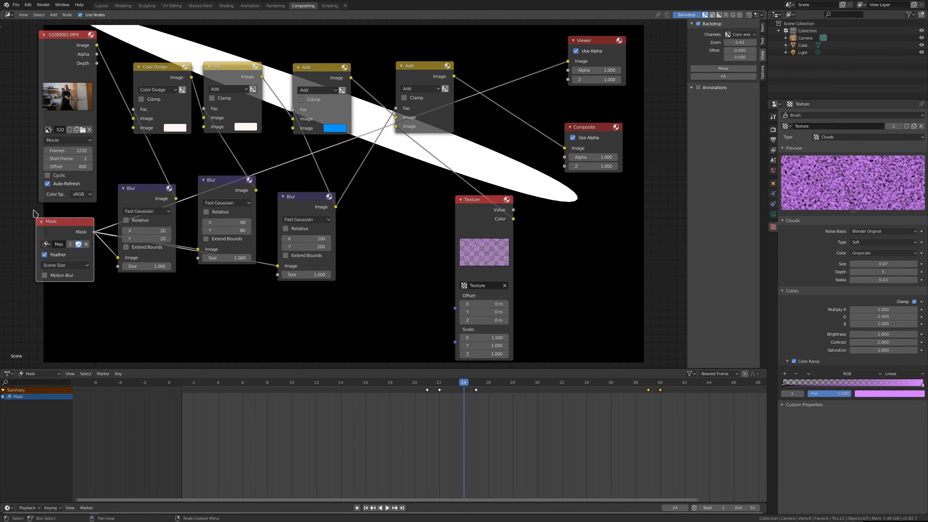
left_click_drag(88, 220, 79, 229)
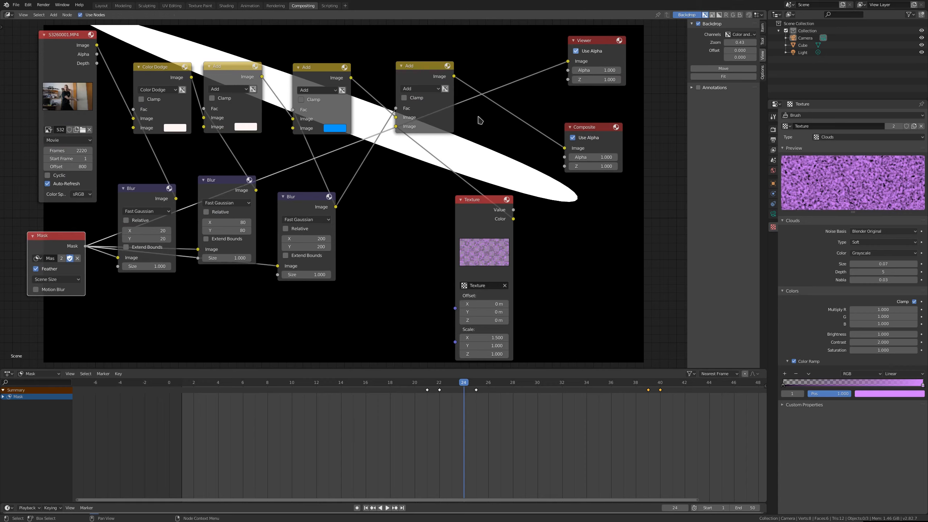
Step: Add a Dilate/Erode node and insert it between the Mask and Viewer nodes
left_click(54, 15)
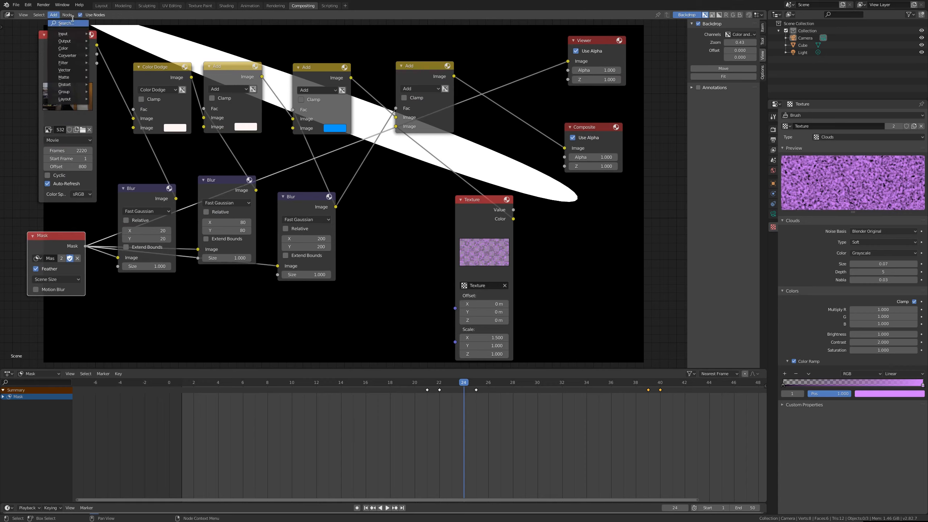
left_click(72, 20)
type("dil")
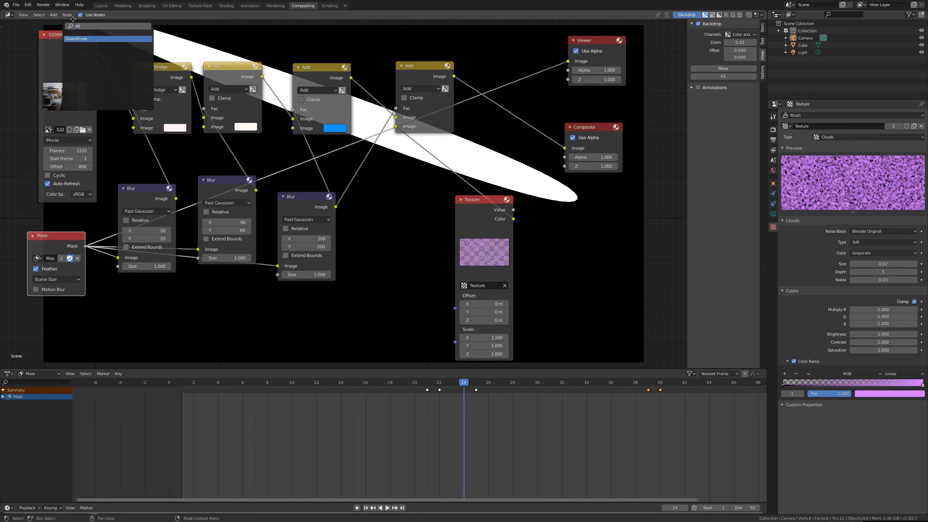
key("Return")
left_click(508, 82)
left_click_drag(505, 63, 387, 260)
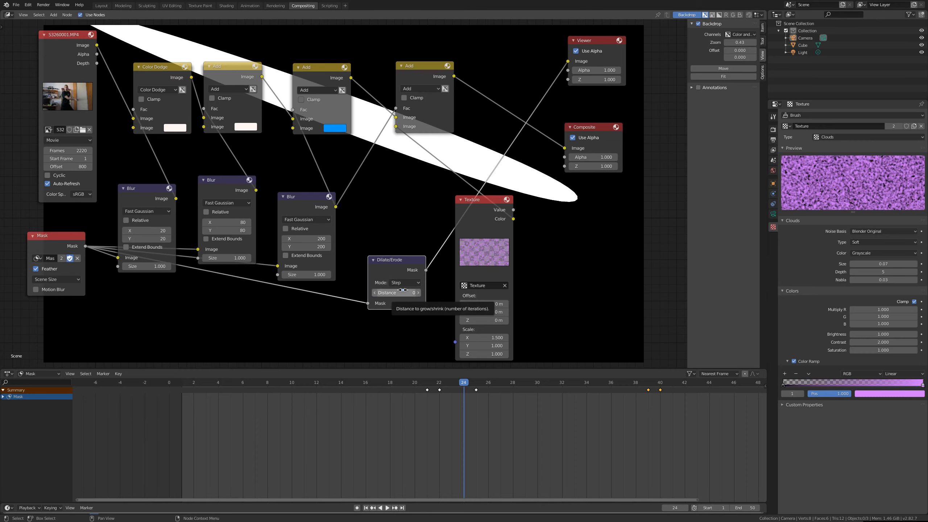
Step: Try Dilate/Erode distances of 10 and 100 on the mask
left_click(403, 290)
type("10")
key("Return")
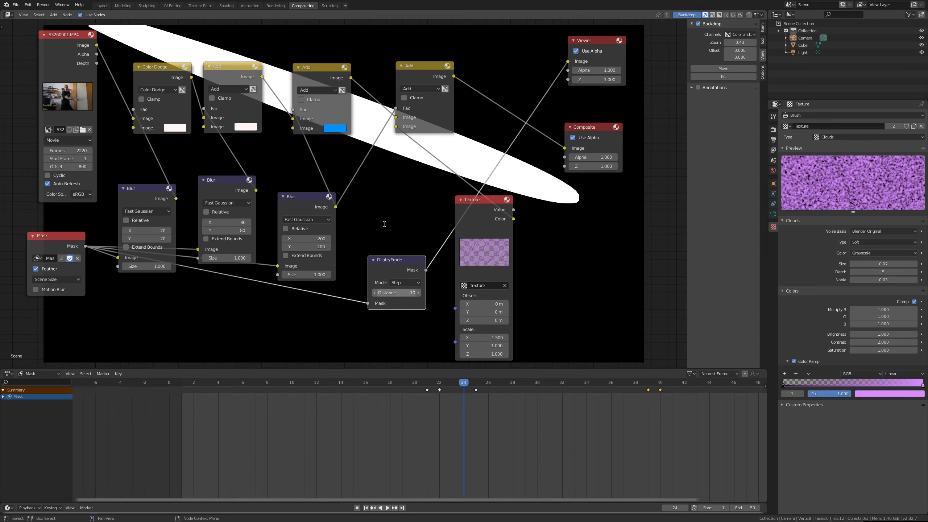
type("1")
key("Return")
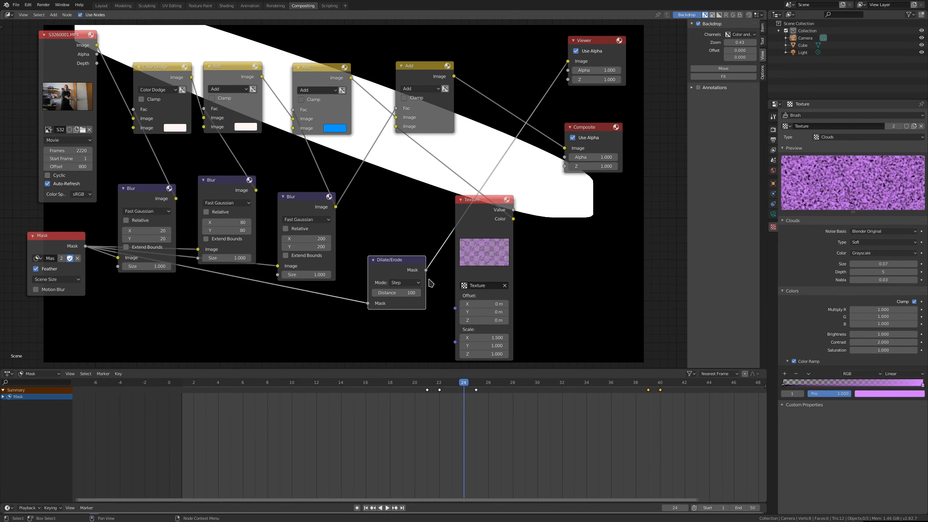
Step: Try the Threshold mode on the Dilate/Erode node and switch it back to Step
left_click(403, 282)
left_click(403, 302)
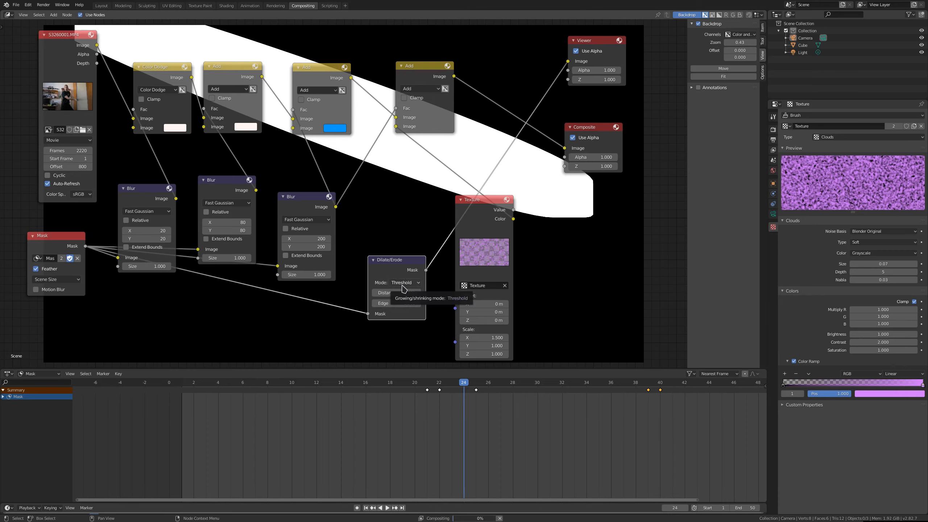
left_click(402, 287)
left_click(402, 293)
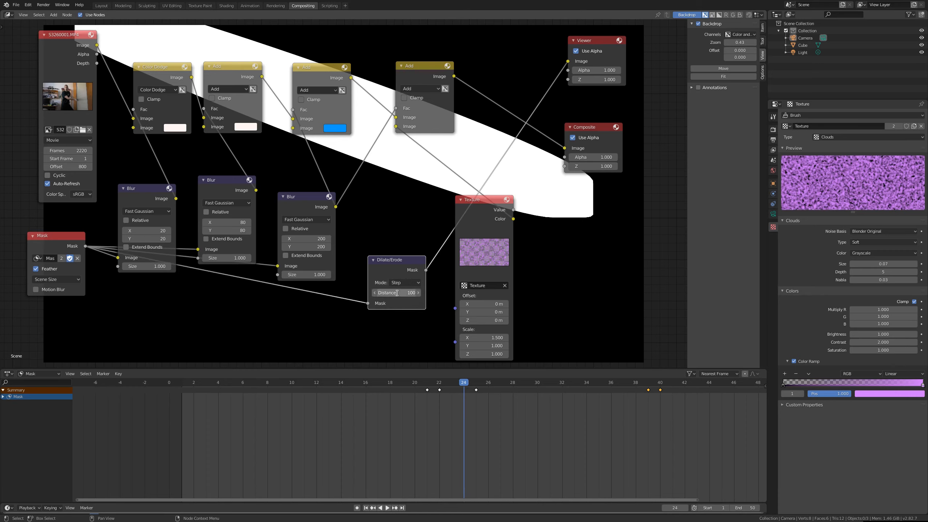
Step: Try Dilate/Erode distances of 20 and -50 to compare growing and shrinking the mask
type("20")
key("Return")
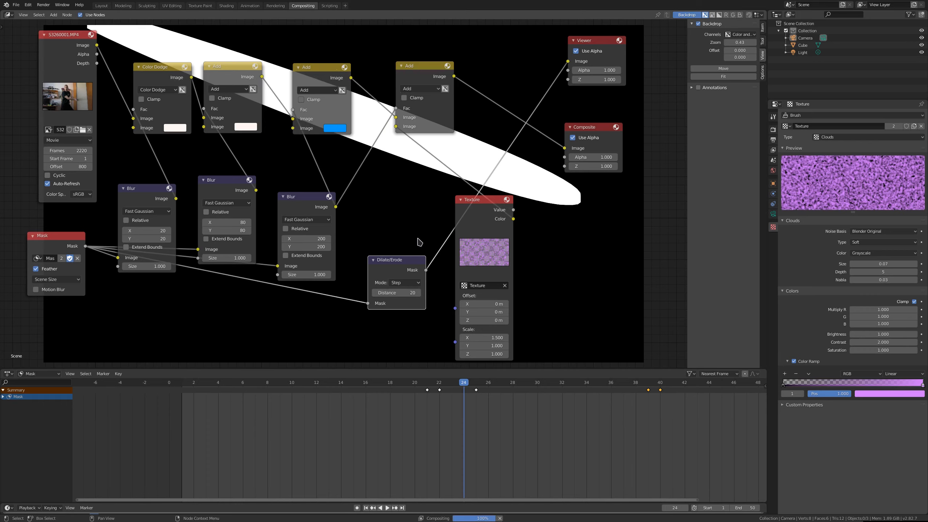
left_click(415, 293)
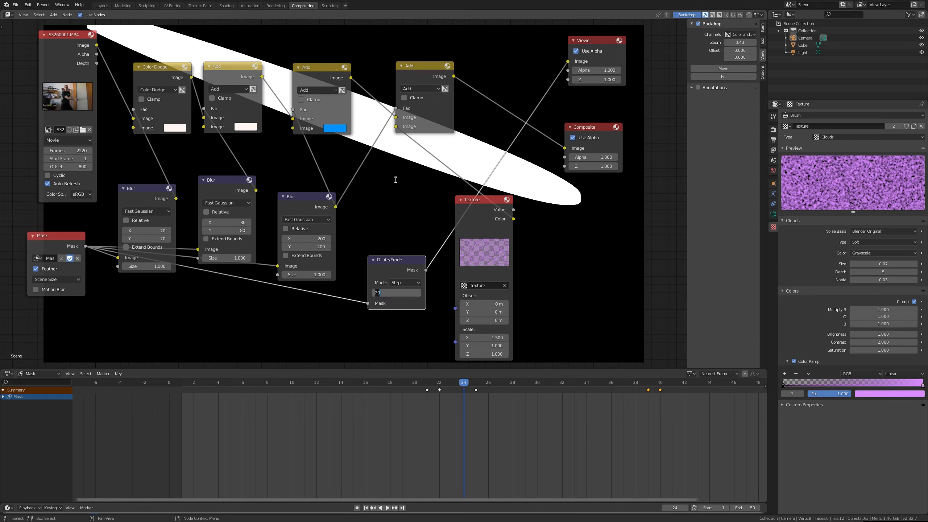
type("-50")
key("Return")
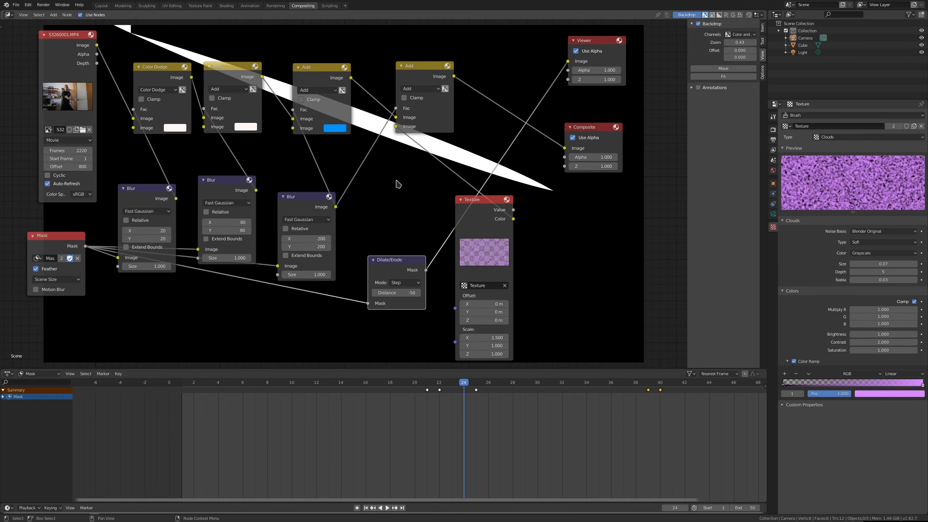
Step: Return the Dilate/Erode distance to 20 and move the node below the existing Blur nodes
left_click(399, 293)
type("0")
key("Return")
left_click_drag(388, 291, 419, 209)
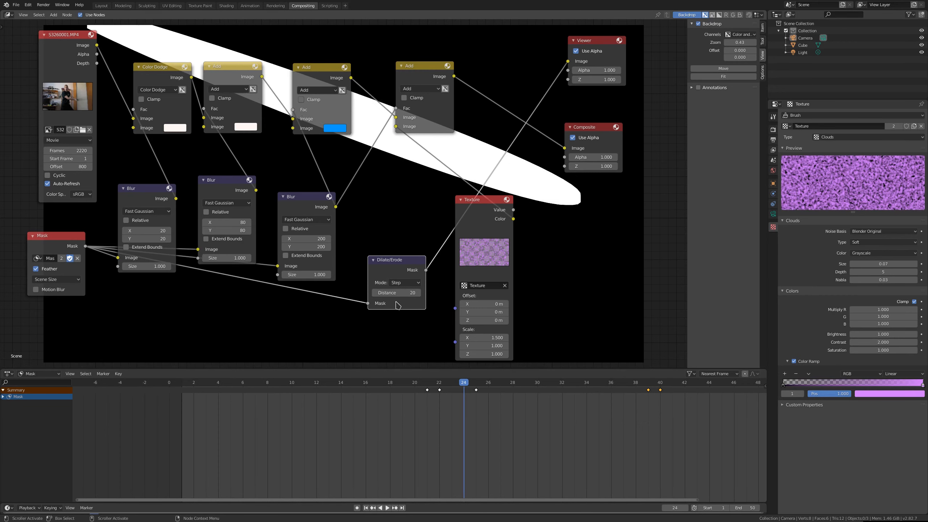
left_click_drag(413, 261, 262, 321)
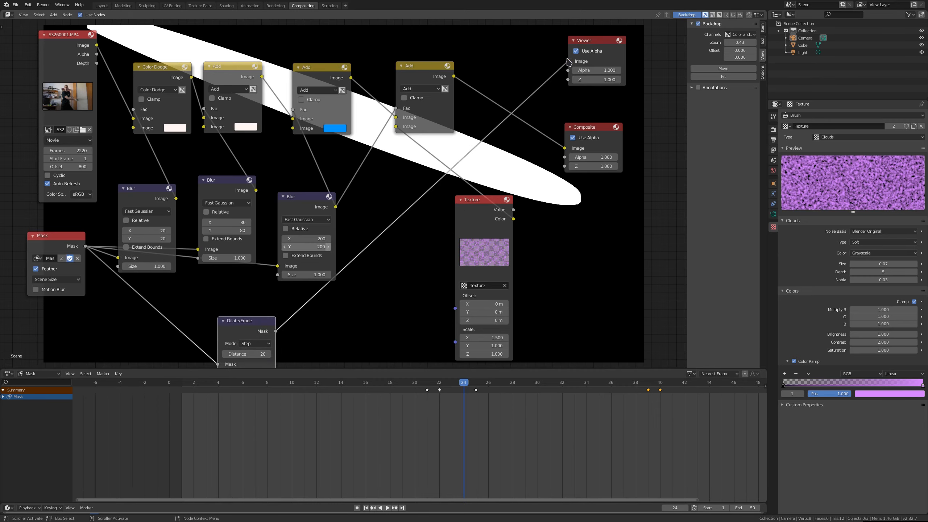
Step: Feed the Dilate/Erode mask into the fourth Add's Fac input through a duplicate of the 200-pixel Blur node
left_click_drag(568, 61, 396, 109)
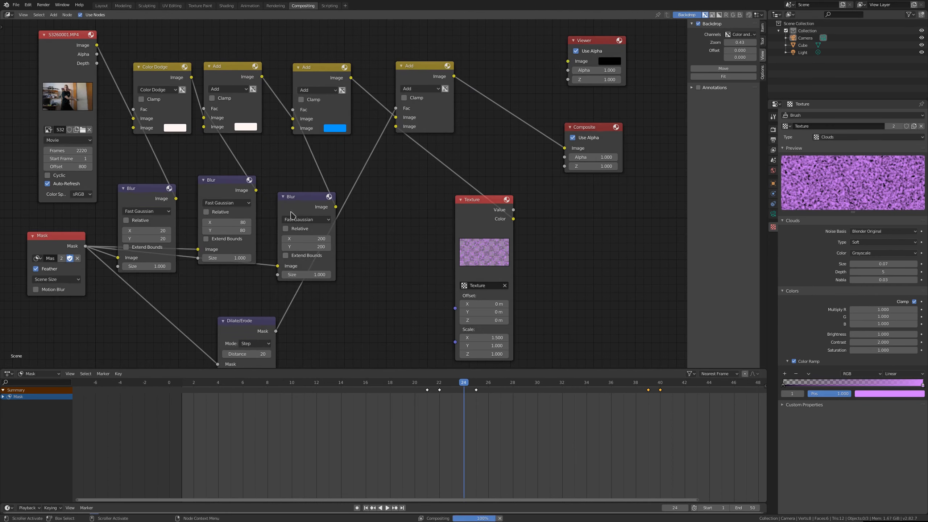
left_click(292, 203)
key("shift+d")
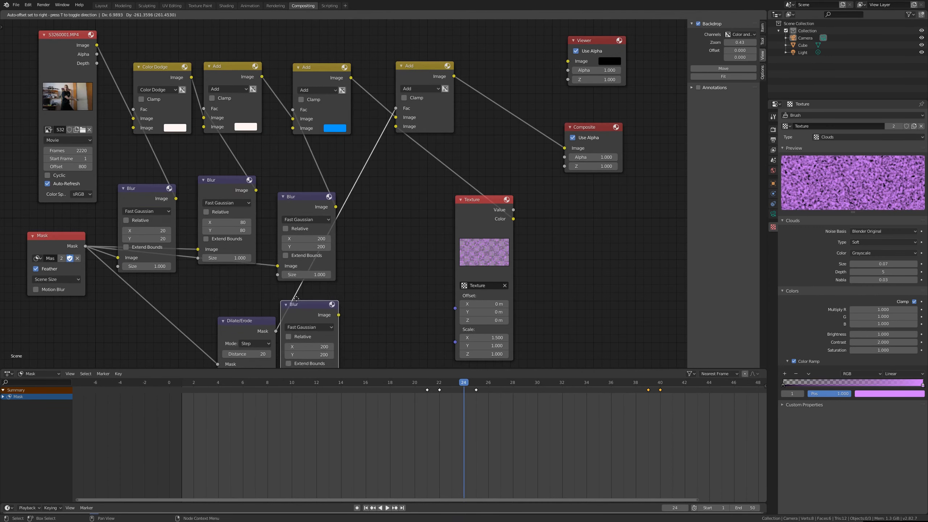
left_click(344, 358)
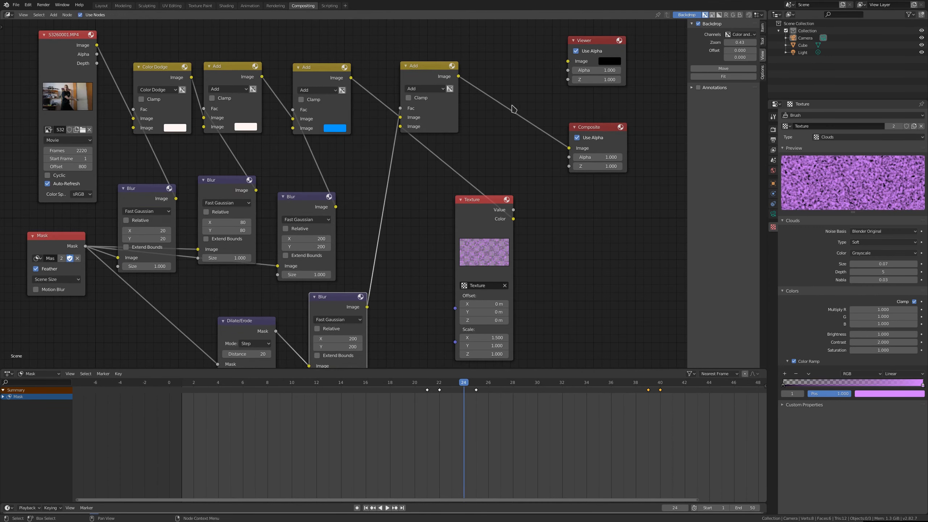
Step: Link the fourth Add's Image output to the Viewer and move the Texture node closer beneath that Add
left_click_drag(459, 77, 568, 61)
left_click_drag(482, 201, 431, 187)
middle_click_drag(374, 153, 339, 144)
middle_click_drag(424, 167, 506, 240)
middle_click_drag(363, 137, 399, 205)
Step: Set the texture's G and B multipliers, brightness, contrast and saturation all to 1
left_click_drag(883, 317, 878, 373)
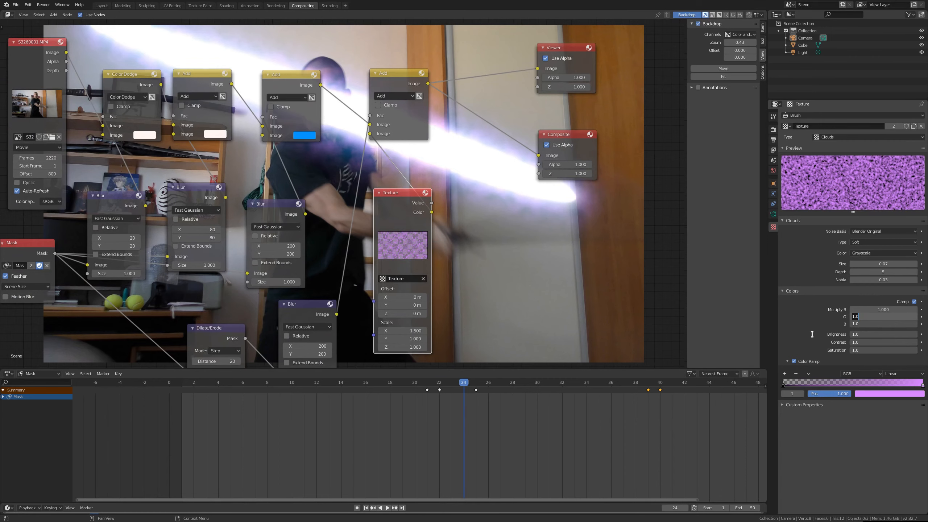
key("Return")
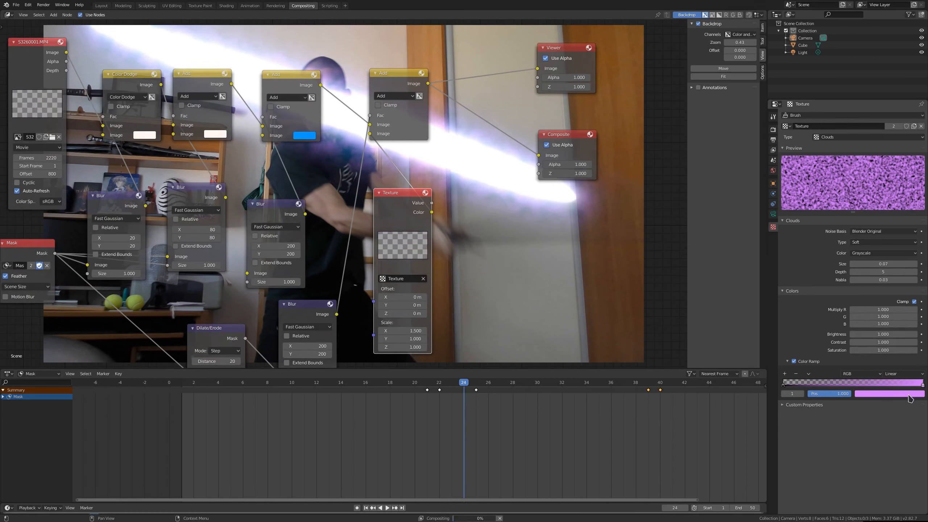
left_click(904, 398)
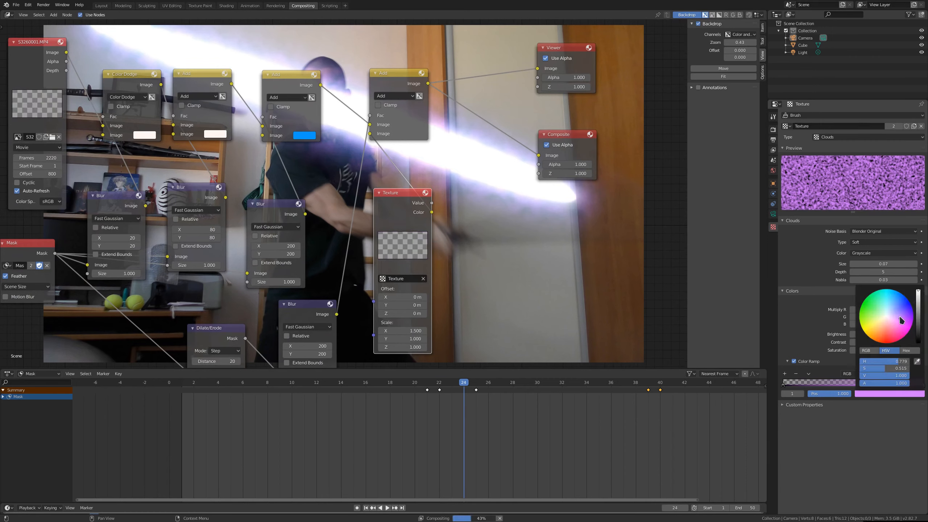
middle_click_drag(555, 234, 482, 241)
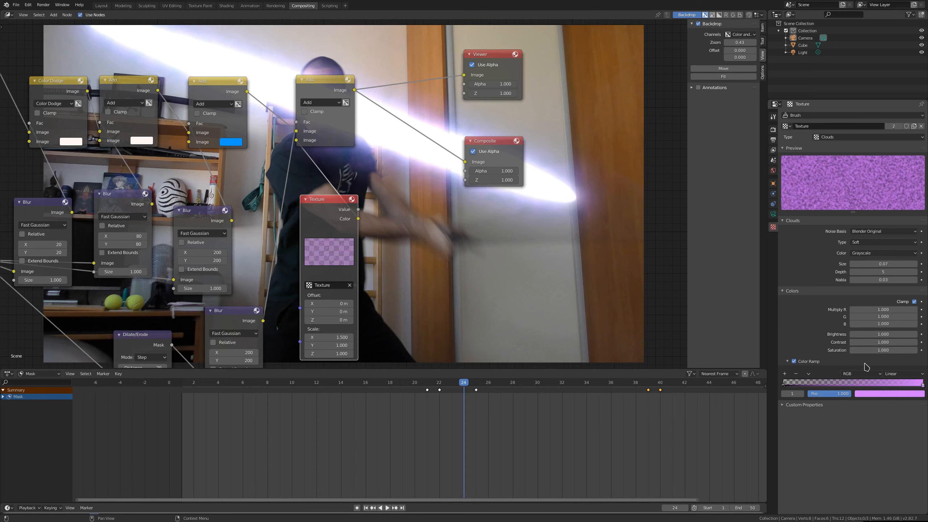
Step: Try a Clouds texture contrast of 2 and raise it to 4
double_click(874, 342)
type("2")
key("Return")
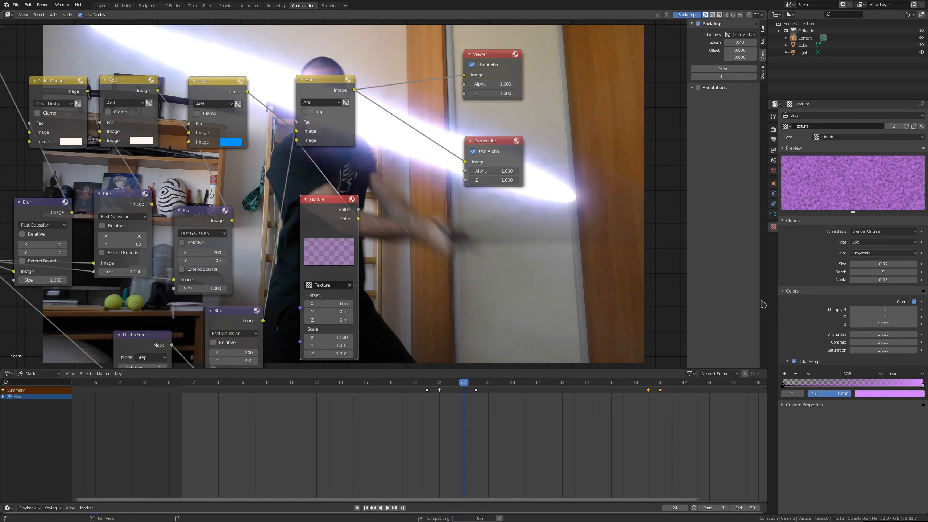
middle_click_drag(581, 153, 559, 210)
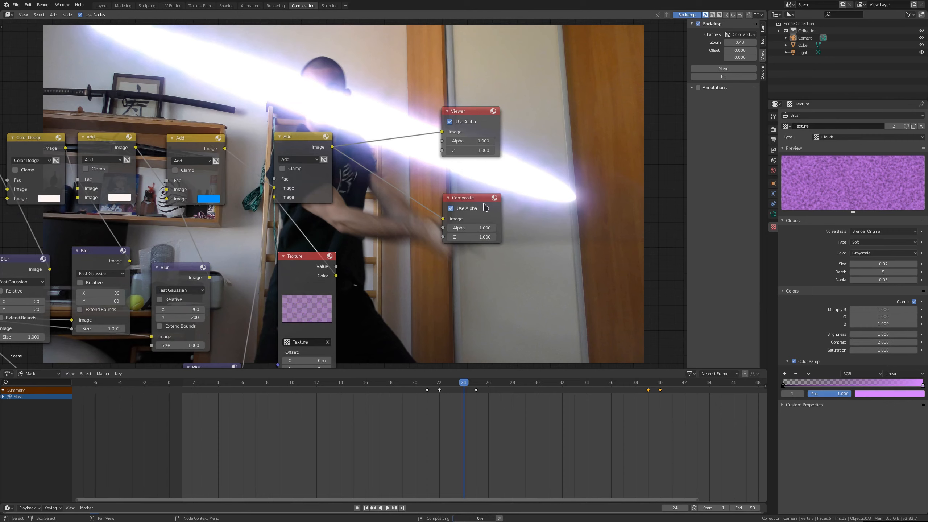
double_click(881, 342)
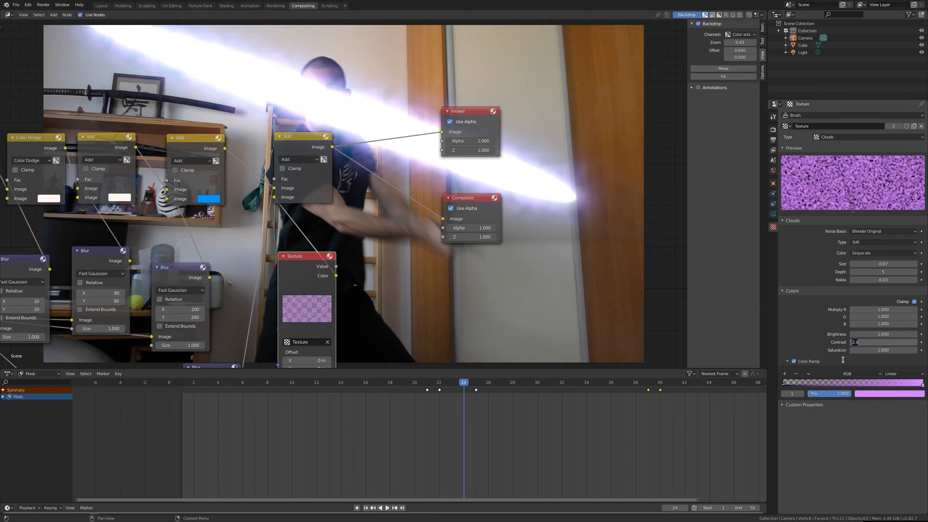
type("4")
key("Return")
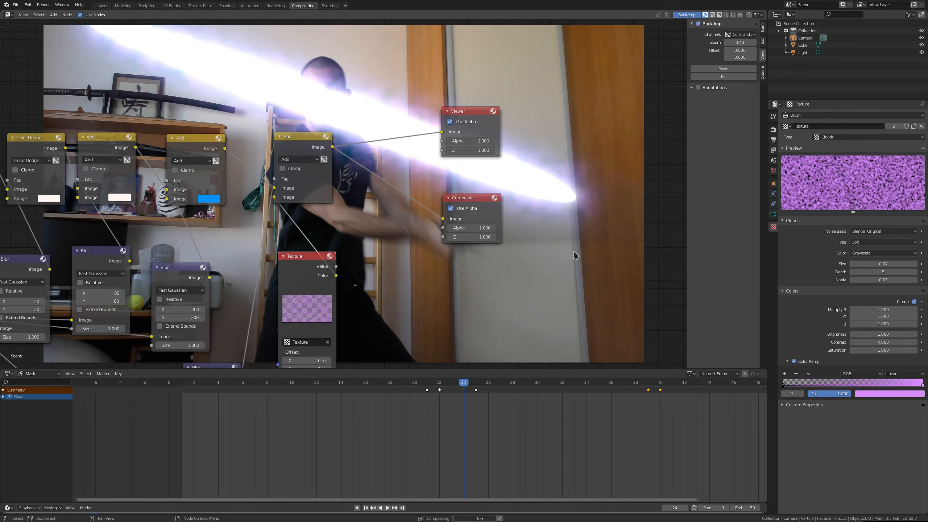
Step: Examine the composited slash with its cloud texture on frames 24 and 25, and go to frame 21
middle_click_drag(472, 203, 434, 252)
key("Home")
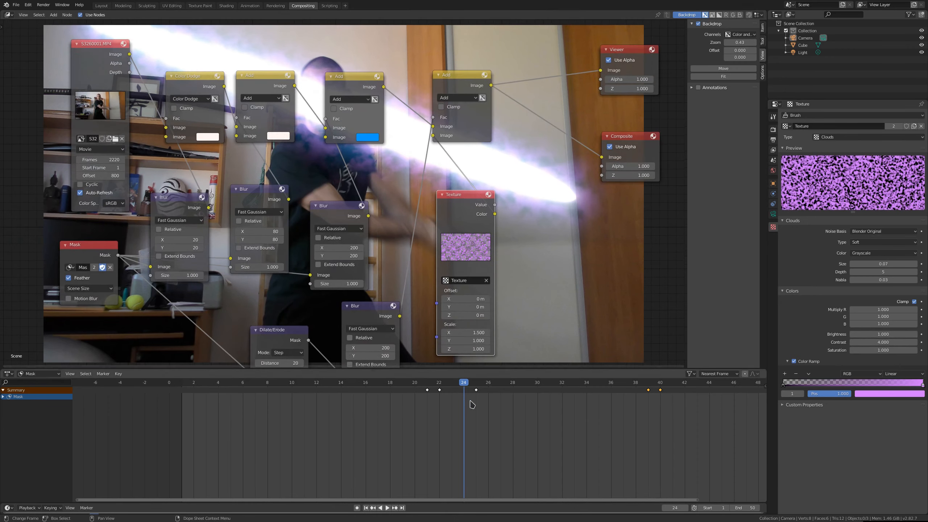
middle_click_drag(506, 304, 308, 96)
key("Right")
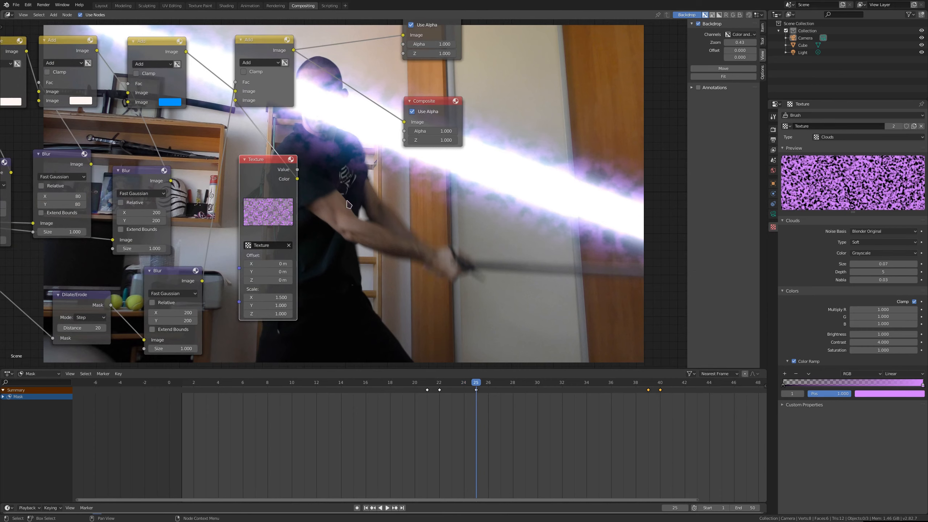
left_click(428, 387)
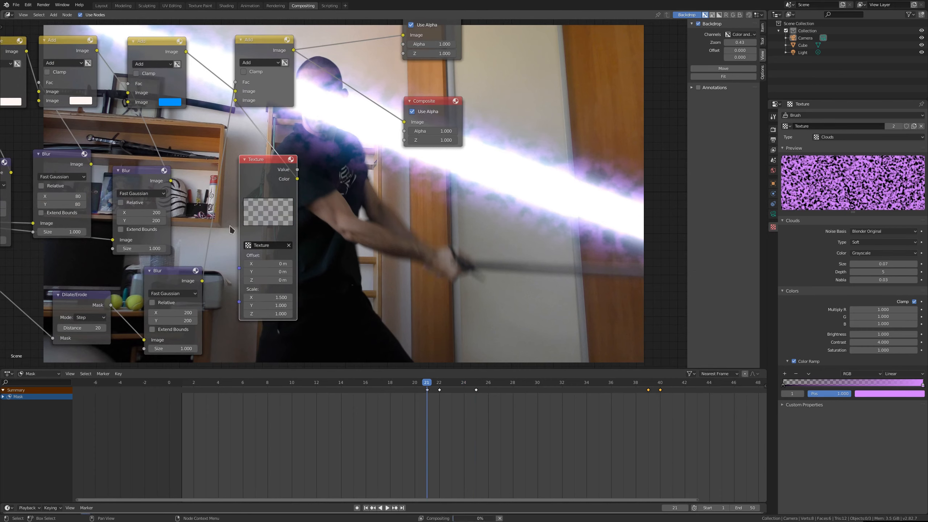
Step: Keyframe the Texture node's offset at frame 21, then go to frame 40 and set its Z offset to 1 m
key("i")
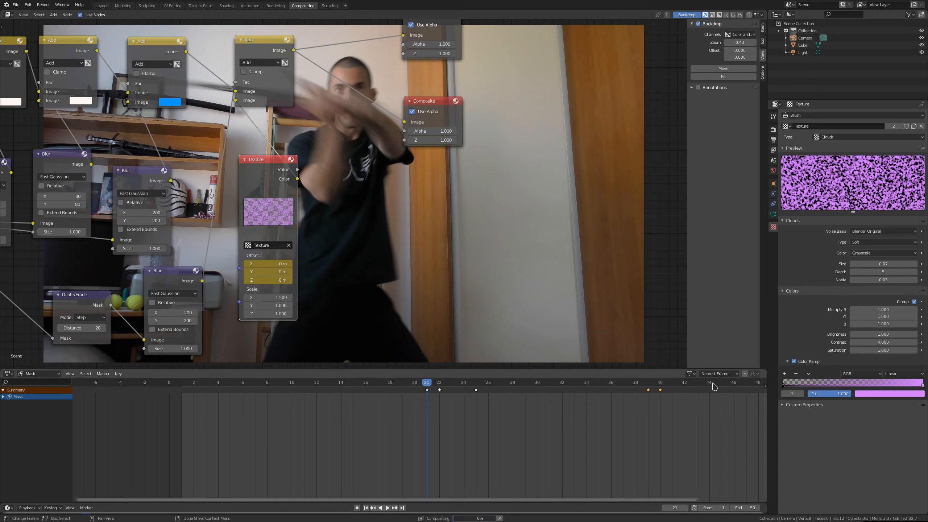
left_click(665, 389)
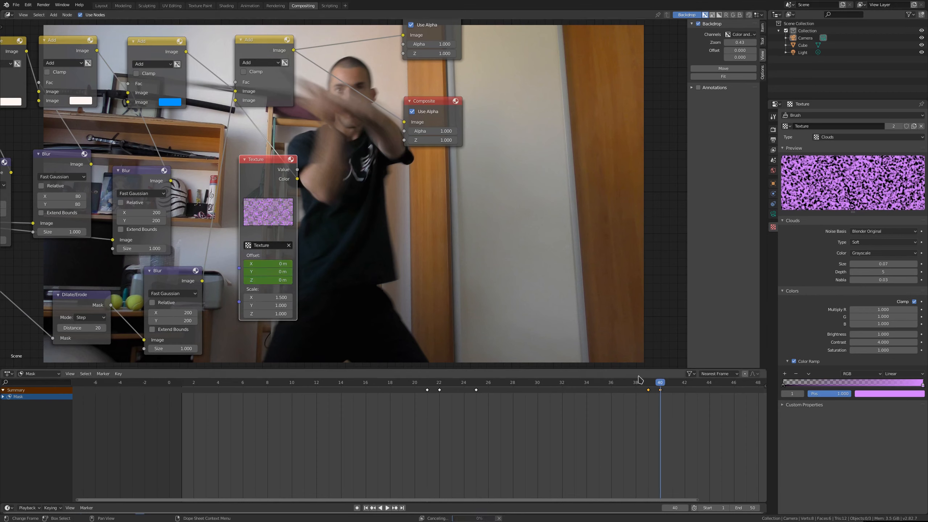
left_click(272, 279)
left_click(259, 260)
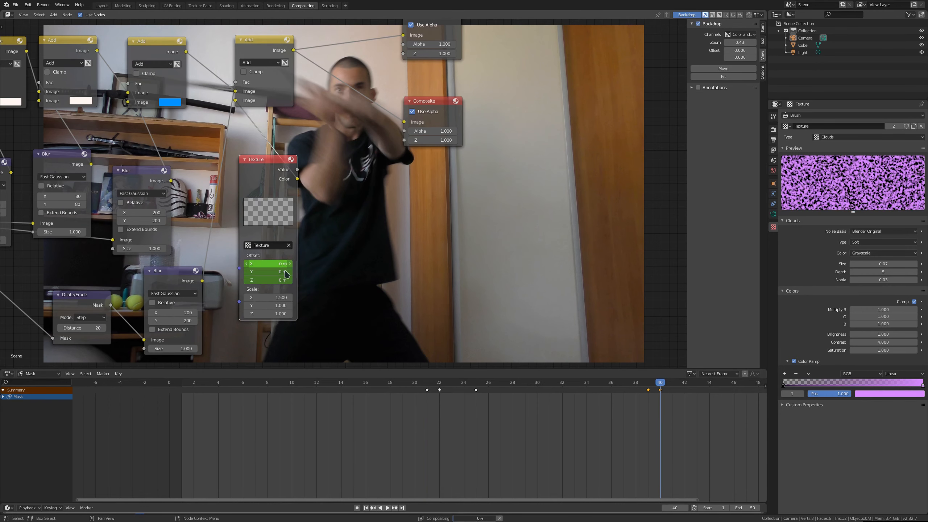
type("1")
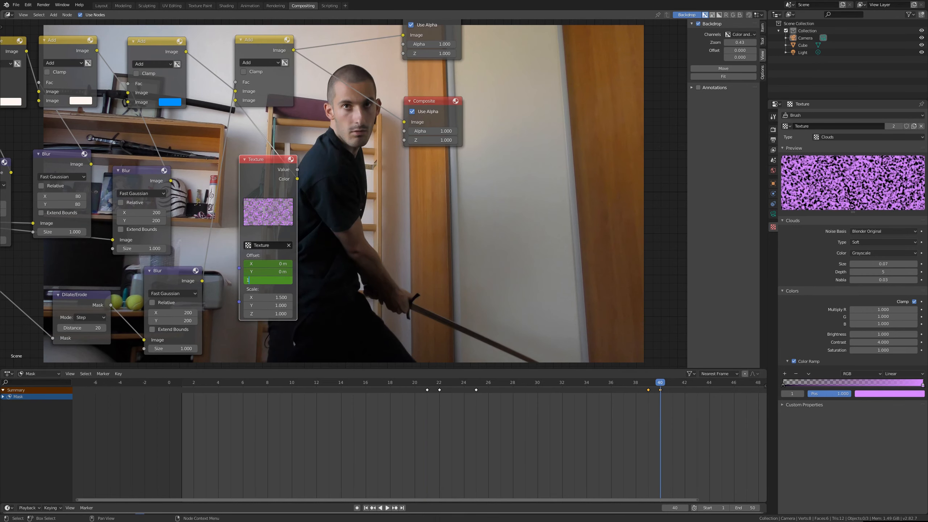
key("Return")
Step: Link the Texture node's Color output to the Viewer to preview the clouds alone
middle_click_drag(414, 277, 462, 355)
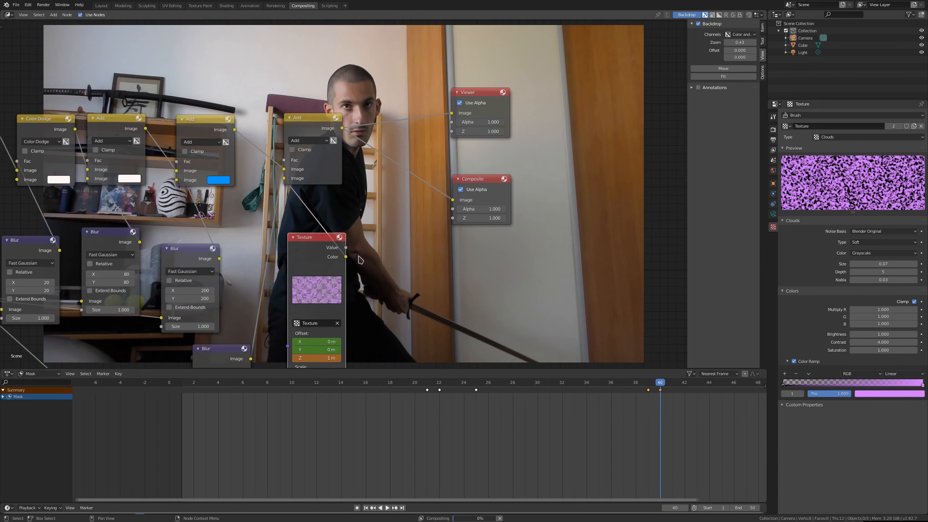
left_click_drag(345, 257, 453, 113)
middle_click_drag(351, 311, 347, 192)
left_click(310, 257)
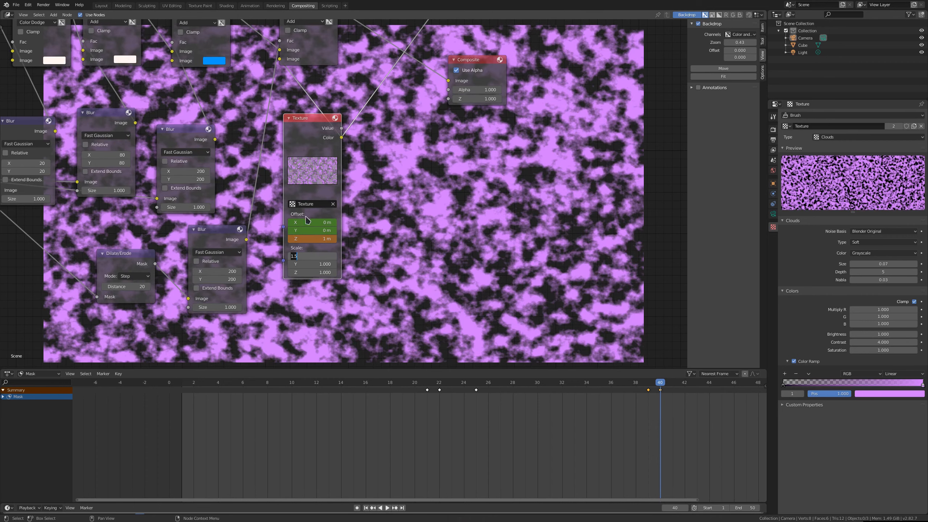
key("Return")
Step: Try an X offset of 0.01 m on the Texture node
left_click(295, 223)
key("Return")
left_click(294, 222)
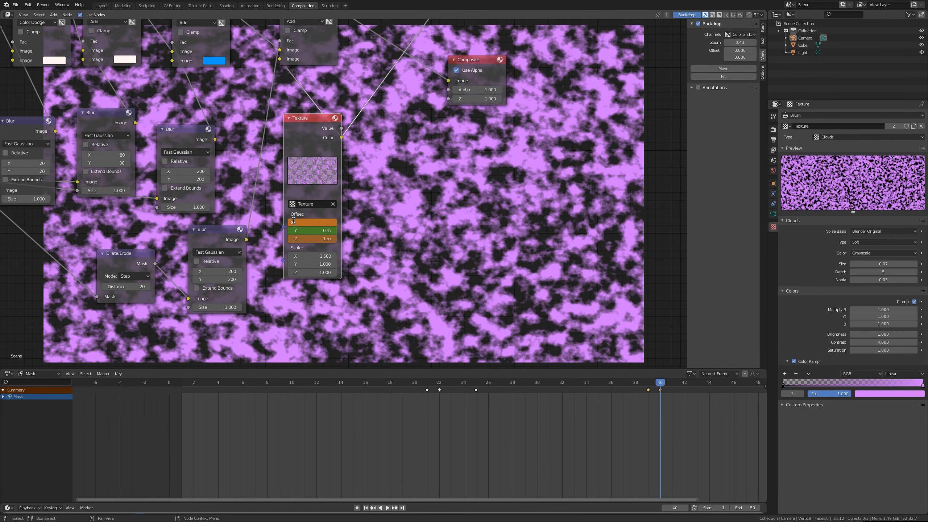
key("Return")
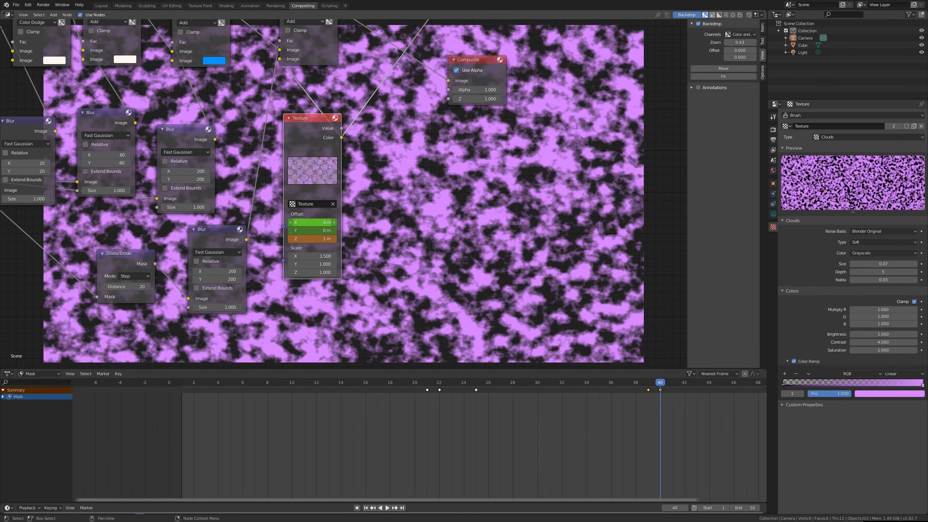
left_click(306, 220)
key("Return")
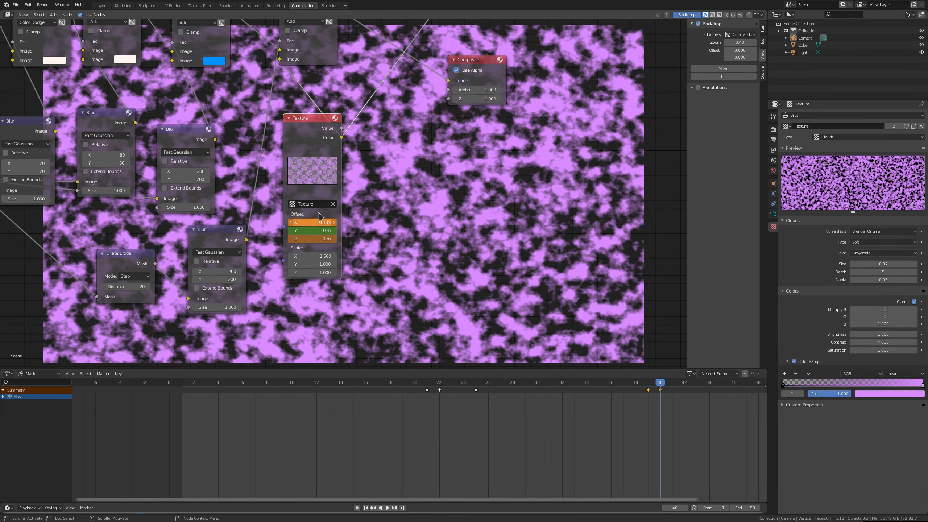
Step: Try a Y offset of 0.001 m on the Texture node and raise it to 0.01 m
left_click(313, 230)
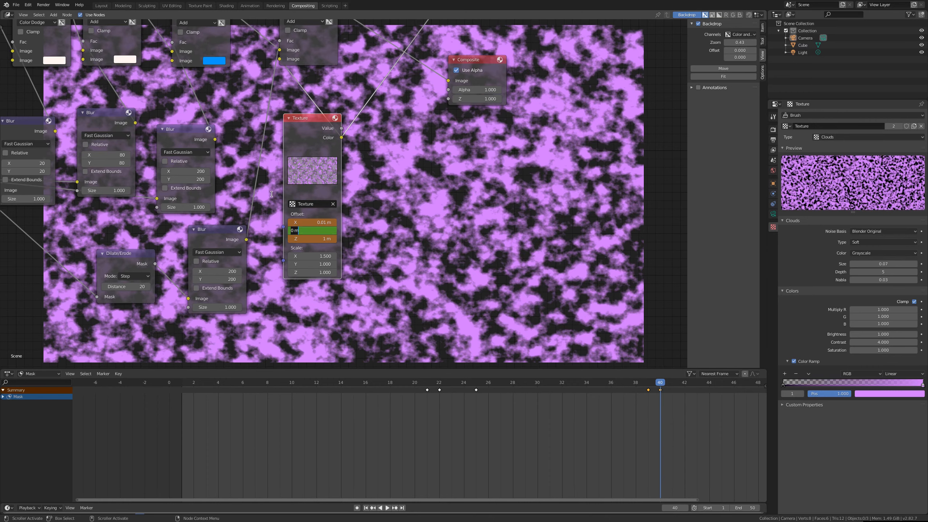
type("0.001")
key("Return")
left_click(312, 230)
type("0.01")
key("Return")
Step: Reset the Texture node's X and Y offsets to 0 m
left_click(317, 223)
type("0")
key("Return")
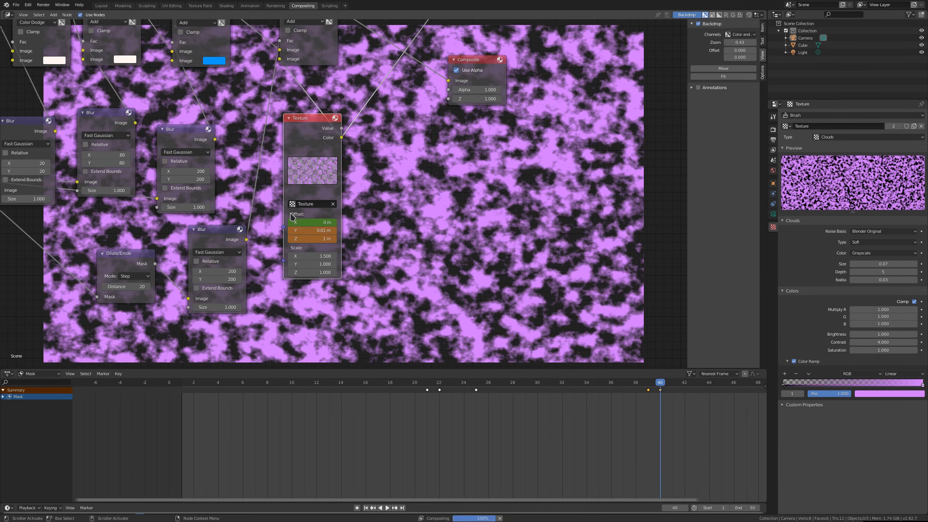
left_click(311, 230)
type("0")
key("Return")
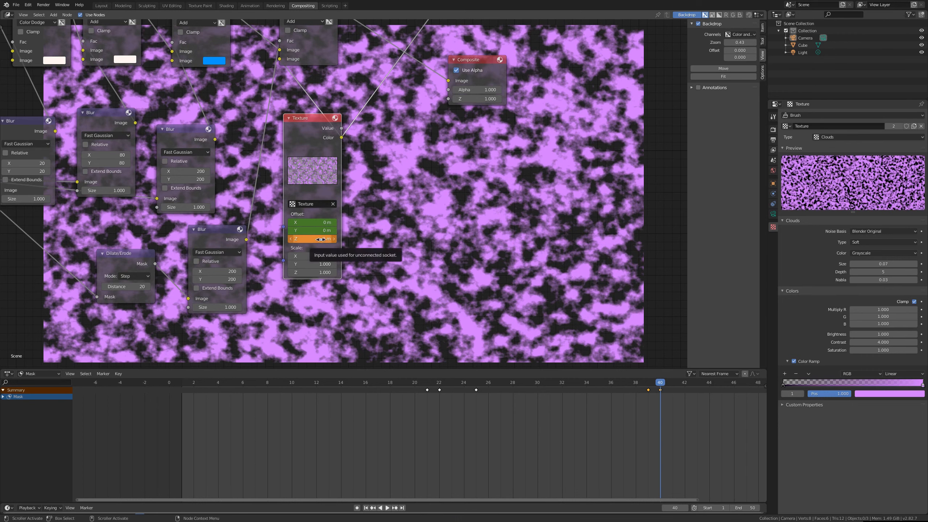
Step: Keyframe the 1 m Z offset at frame 40 and check the cloud motion back to frame 37
key("i")
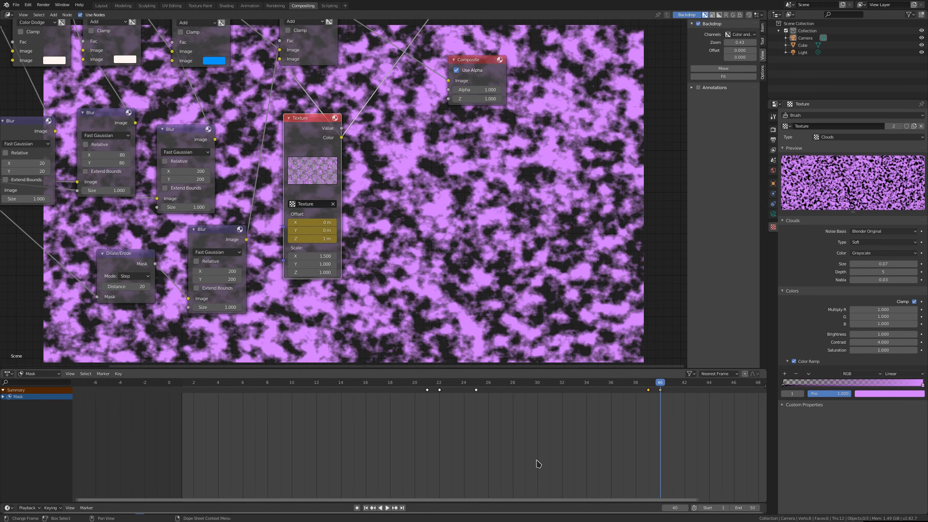
key("Left")
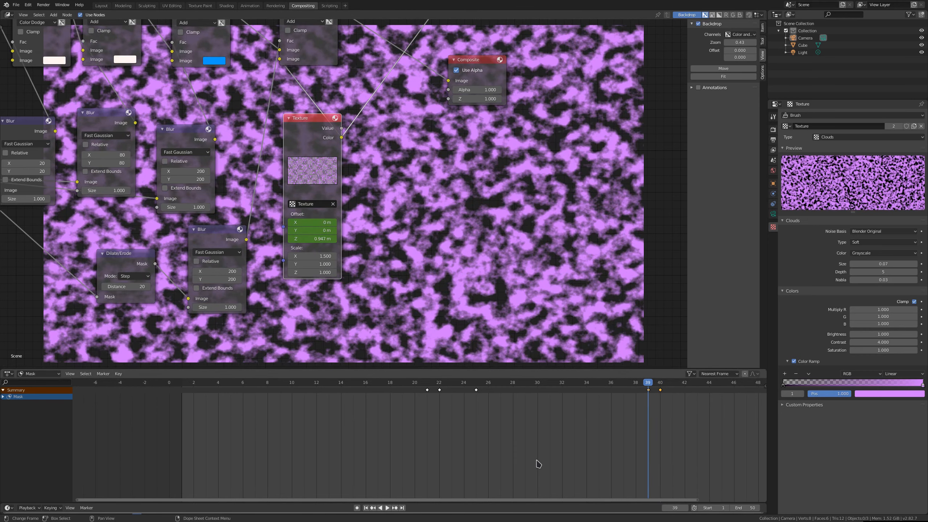
key("Left")
key("Left")
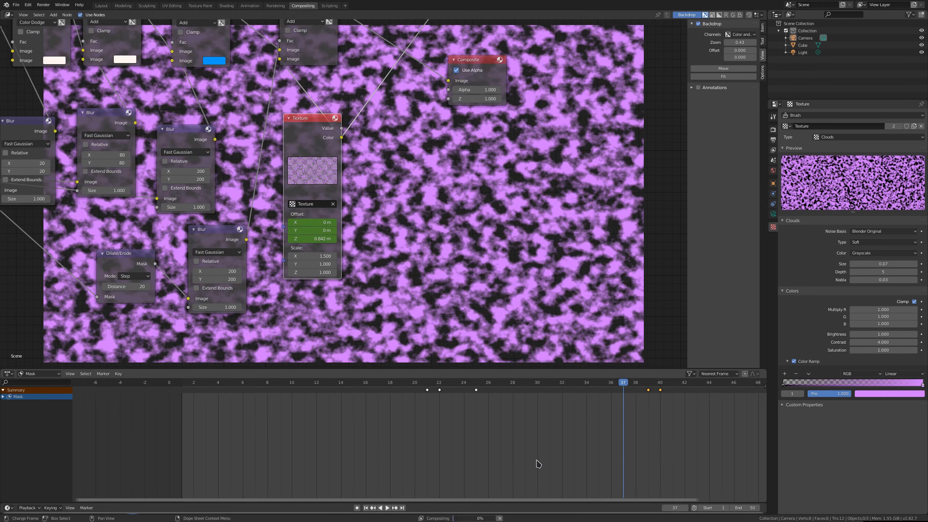
key("Right")
key("Right")
key("Right")
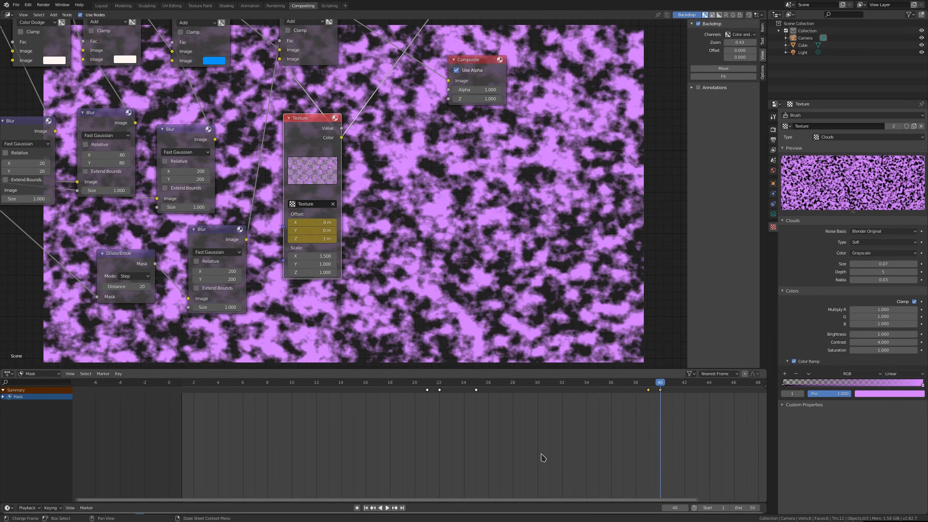
Step: Try a Z offset of 0.5 m at frame 40 and check the cloud motion back to frame 37
left_click(311, 239)
type("0.")
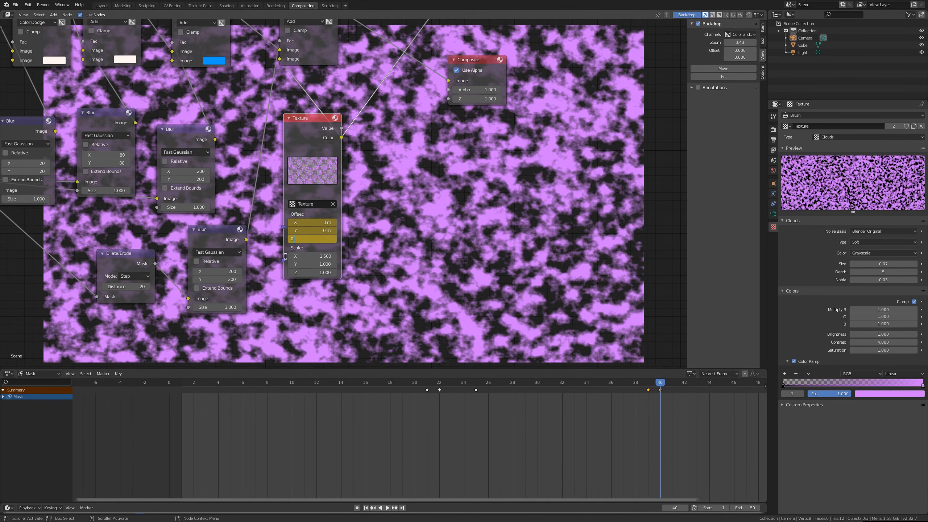
type("5")
key("Return")
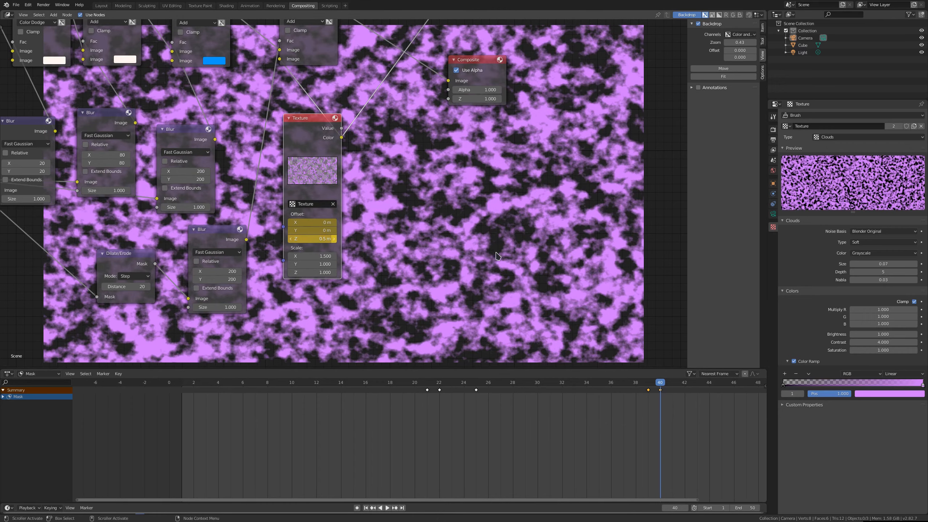
key("Left")
key("Left")
key("Left")
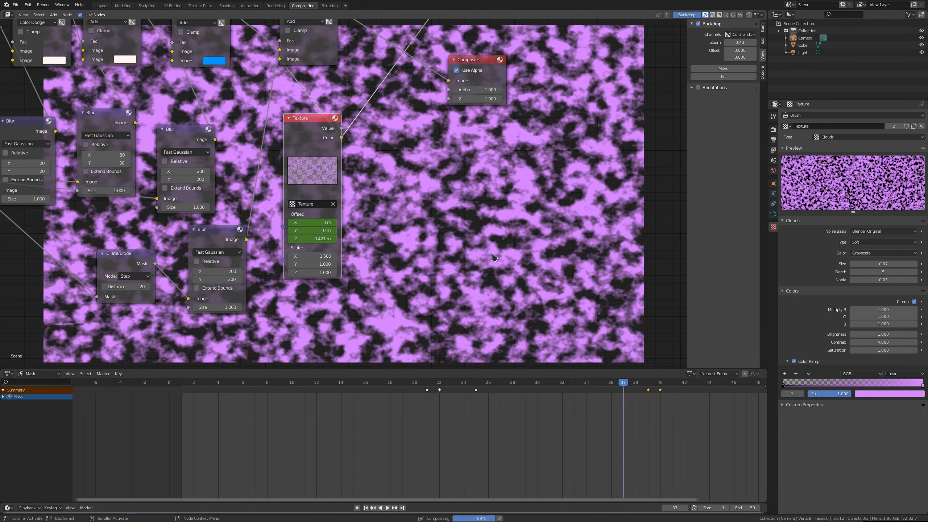
key("Right")
key("Right")
key("Right")
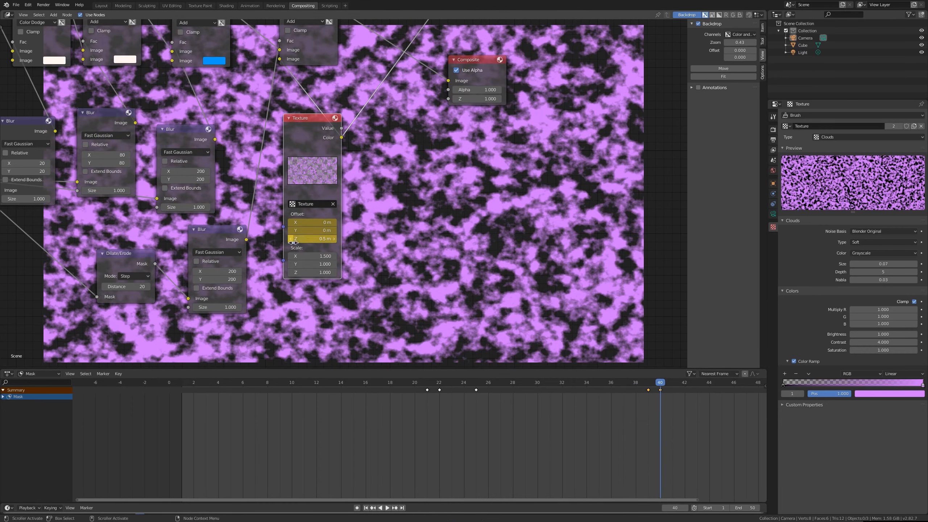
Step: Try a keyframed Z offset of 0.1 m at frame 40 and check the cloud motion back to frame 35
double_click(293, 240)
type("0.1")
key("Return")
key("i")
key("Left")
key("Left")
key("Left")
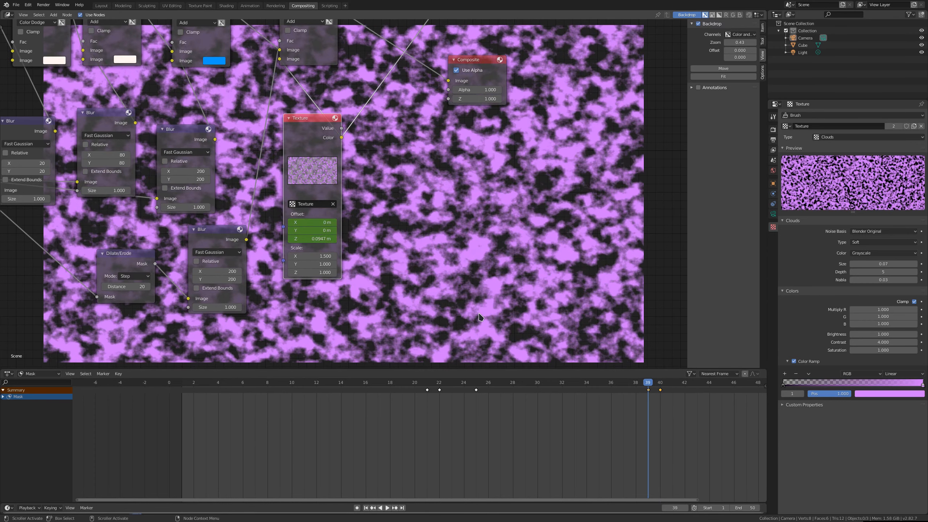
key("Left")
key("Left")
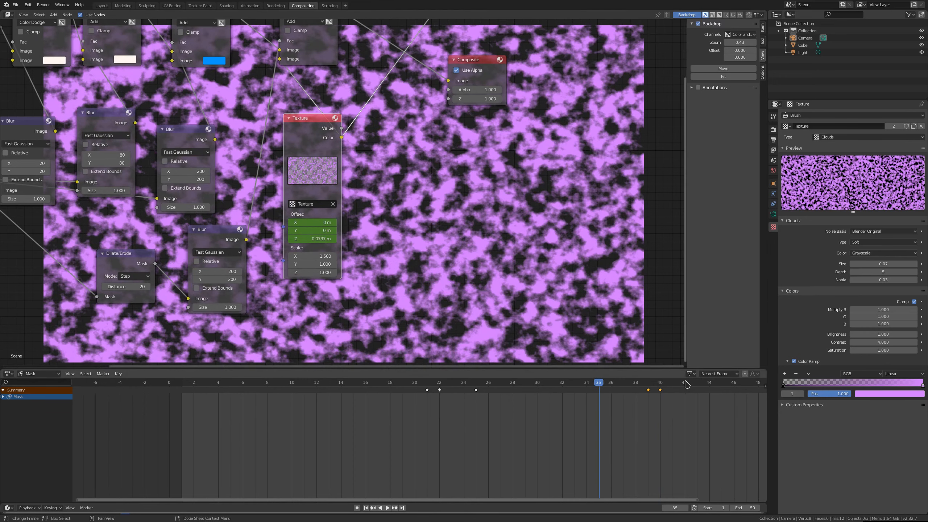
Step: Set the Texture node's Z offset to 0.15 m at frame 40 and keyframe it
left_click(661, 386)
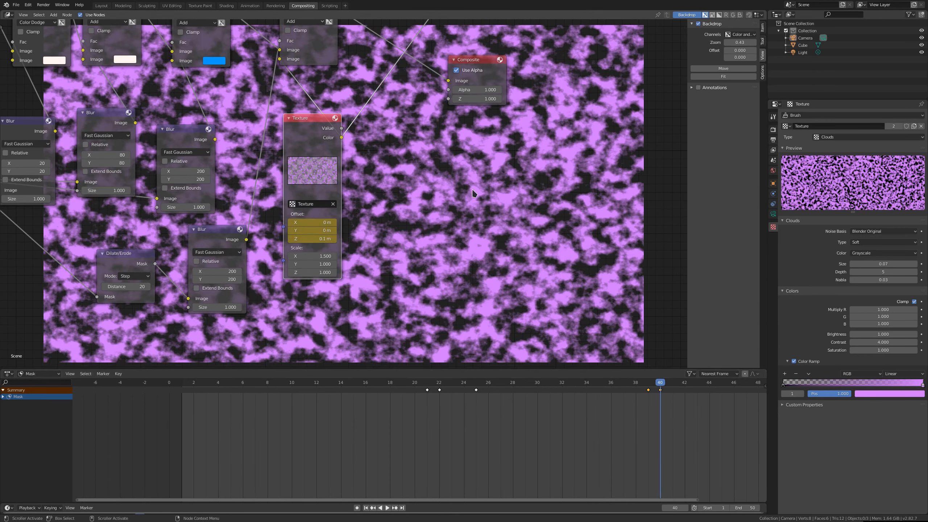
left_click(313, 241)
type("0.")
key("Return")
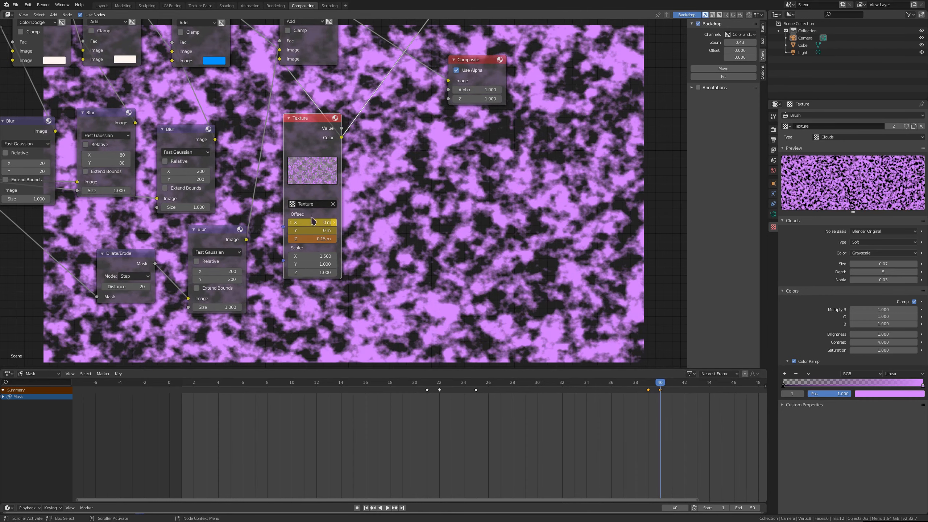
key("i")
Step: Link the last Add node's Image output back to the Viewer and check the composited slash on frames 28 and 23
middle_click_drag(384, 102, 432, 205)
left_click_drag(384, 111, 496, 110)
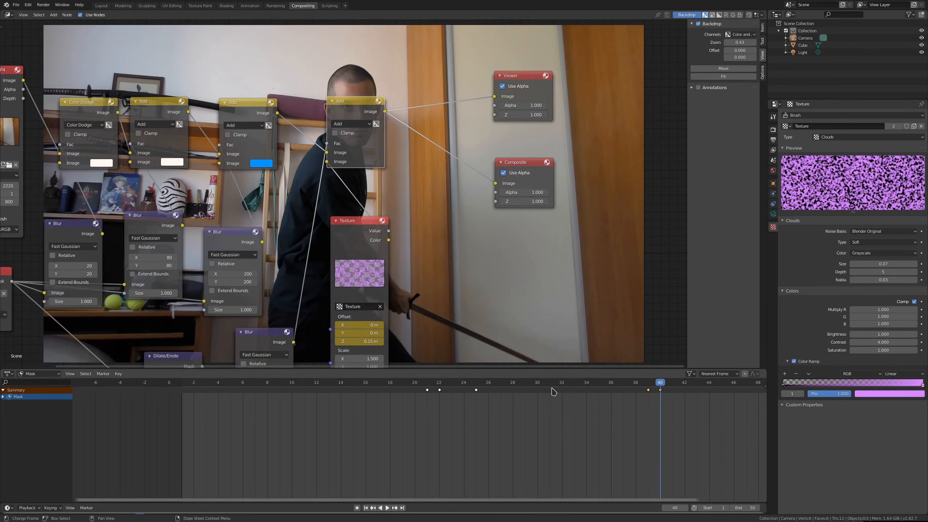
left_click(513, 384)
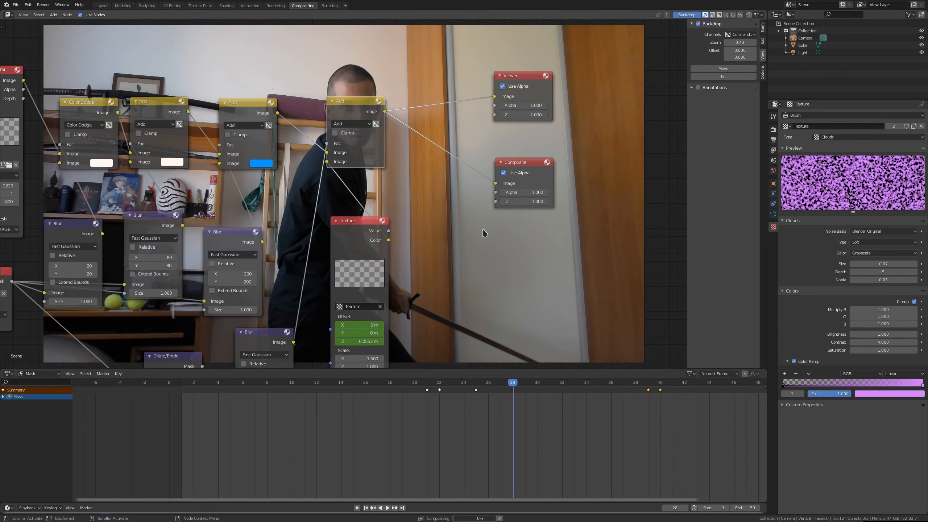
middle_click_drag(469, 231, 620, 330)
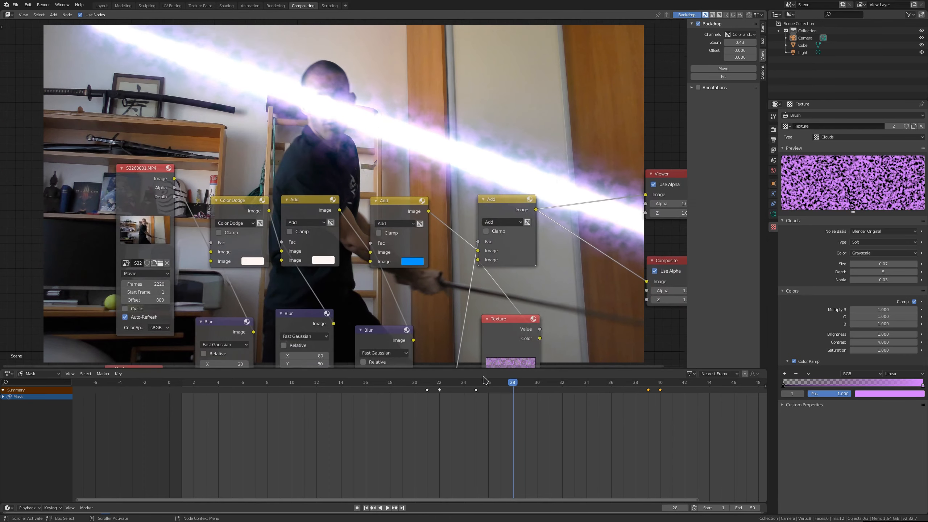
left_click(456, 384)
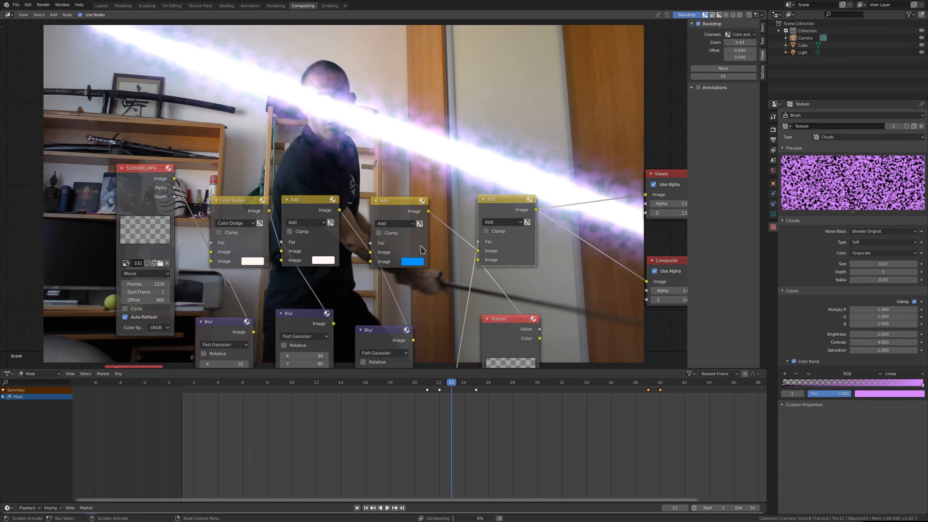
Step: Move the movie clip node away from the Color Dodge node to leave space between them, and nudge Color Dodge toward the first Add
left_click_drag(141, 171, 83, 179)
middle_click_drag(183, 235, 311, 214)
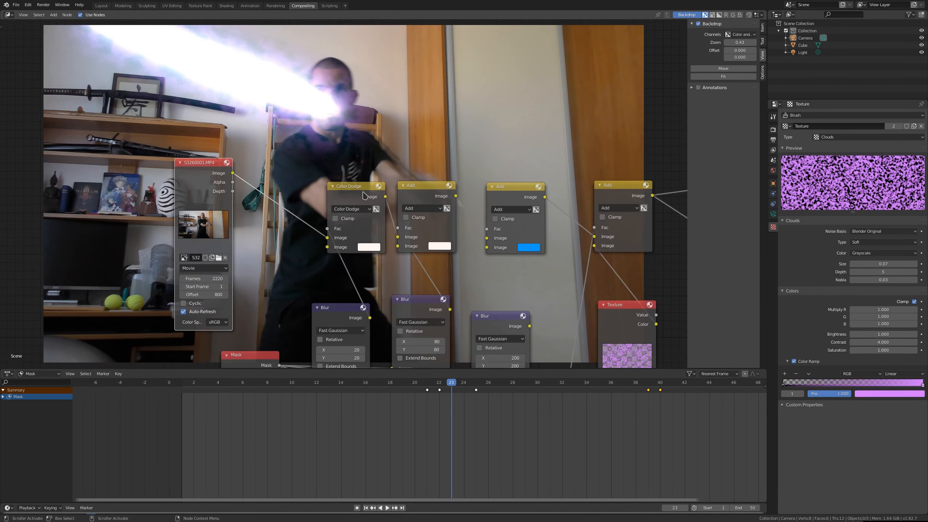
left_click_drag(350, 199, 356, 198)
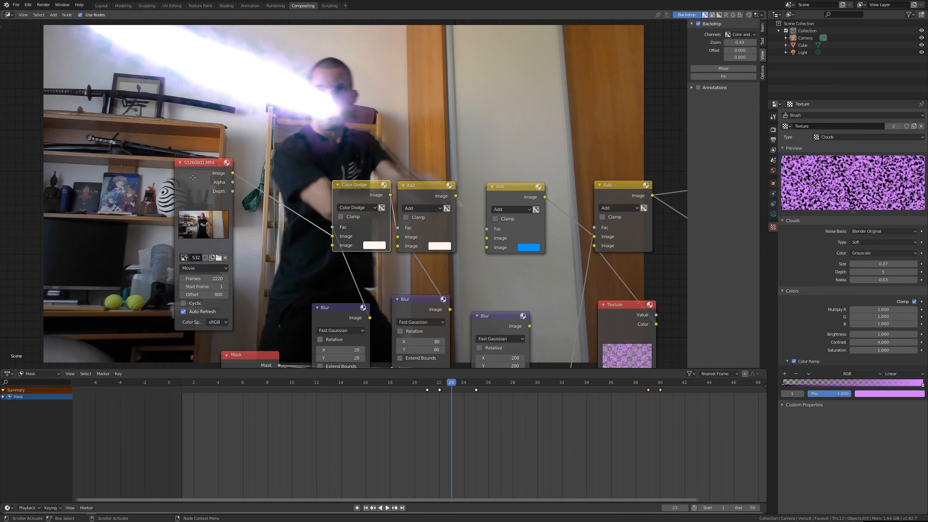
left_click_drag(193, 178, 163, 182)
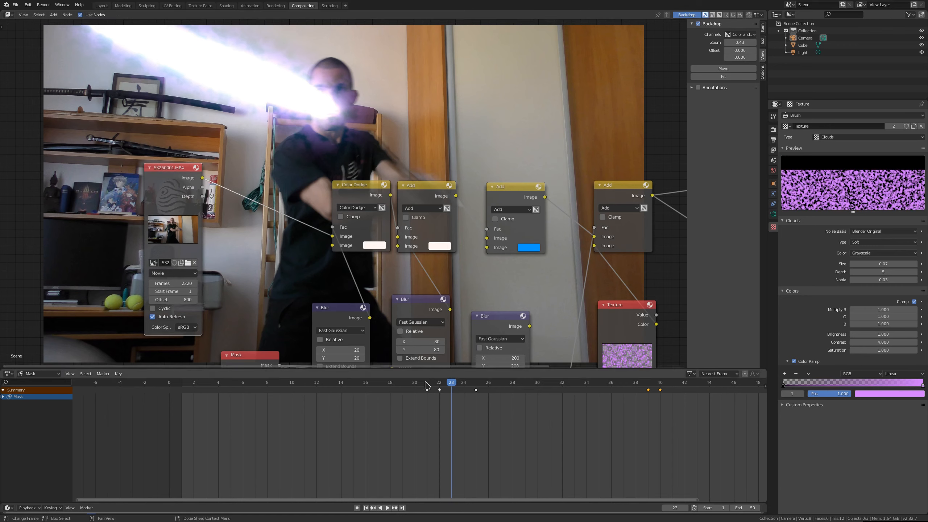
Step: On frame 22, switch the node area to the Image Editor in Mask mode and create a new mask over the Viewer Node image
left_click(441, 383)
left_click(8, 15)
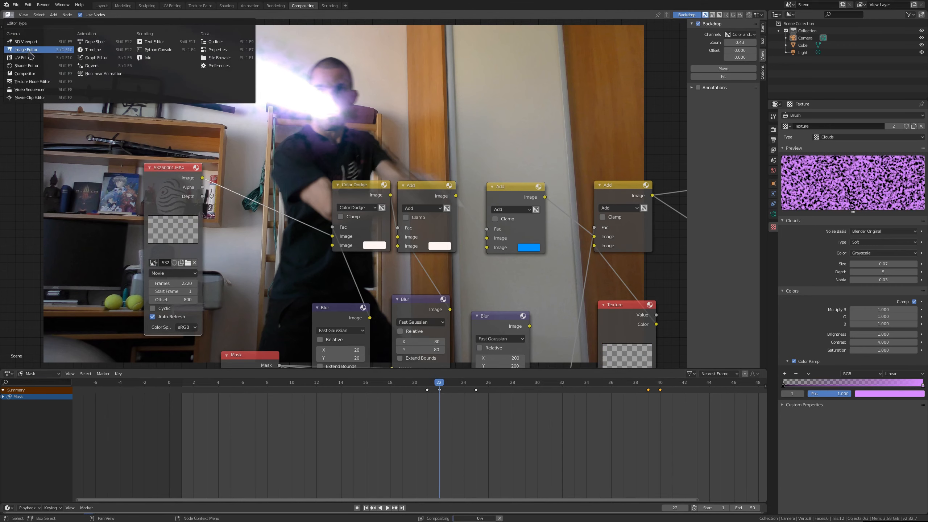
left_click(30, 53)
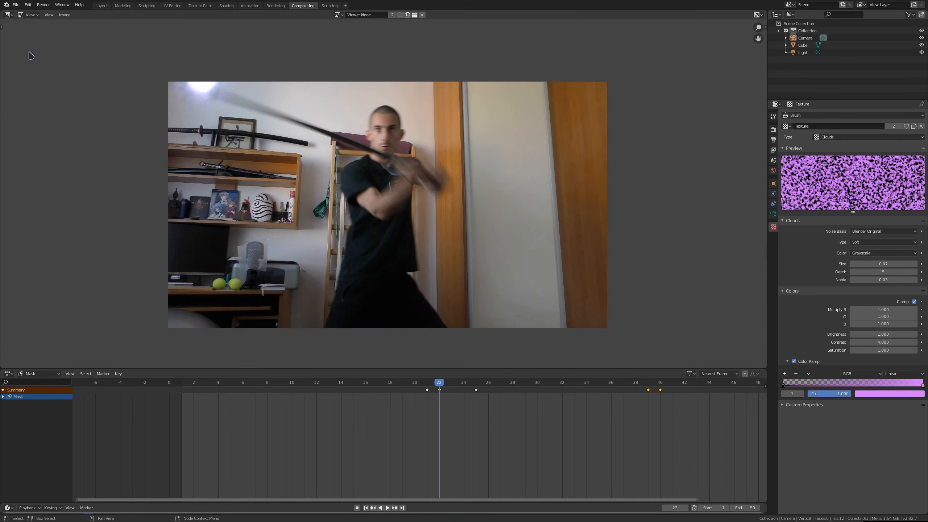
left_click(30, 15)
left_click(32, 39)
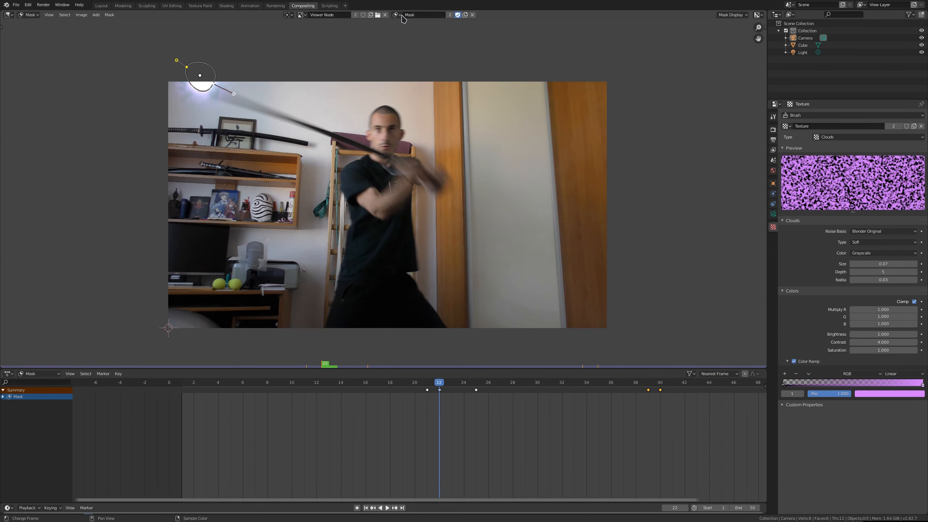
left_click(465, 15)
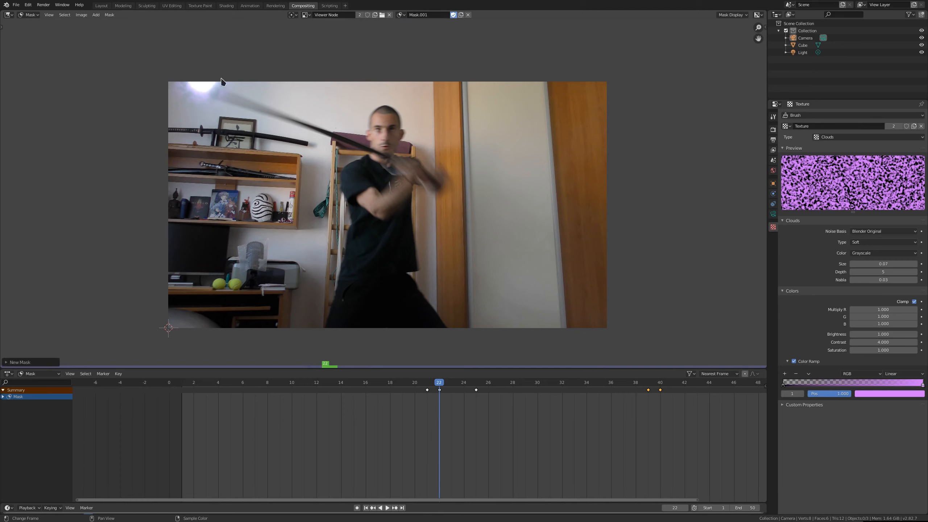
Step: On frame 23, draw a closed two-point mask curve from the hands to beyond the image's upper-left corner
key("Right")
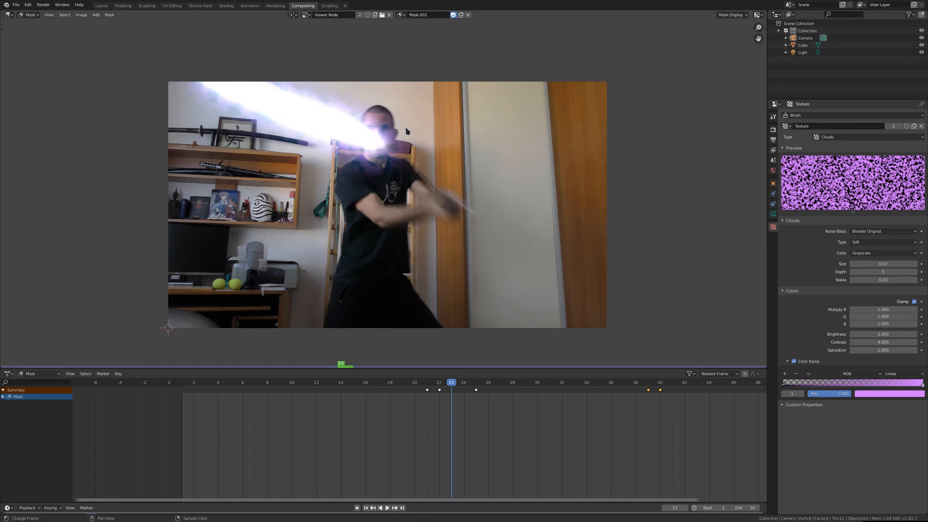
left_click_drag(466, 208, 524, 124, "ctrl")
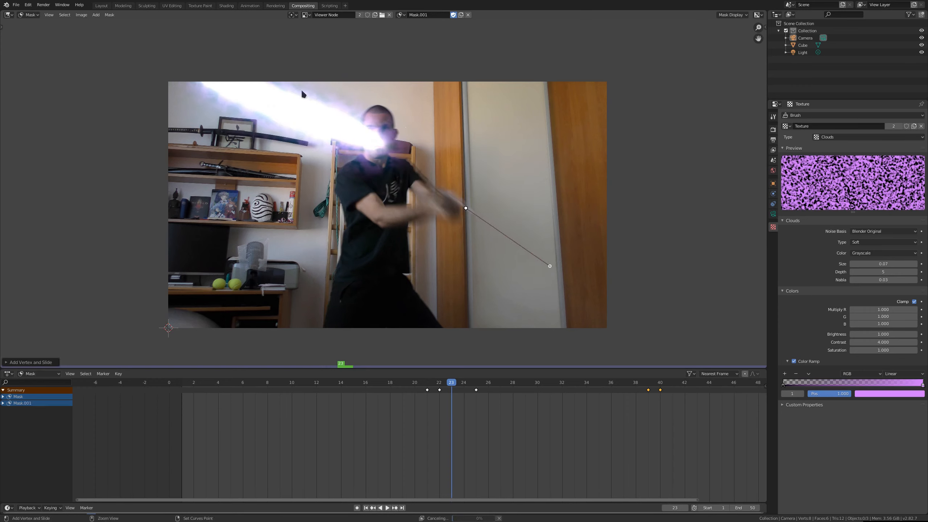
left_click_drag(170, 54, 156, 71, "ctrl")
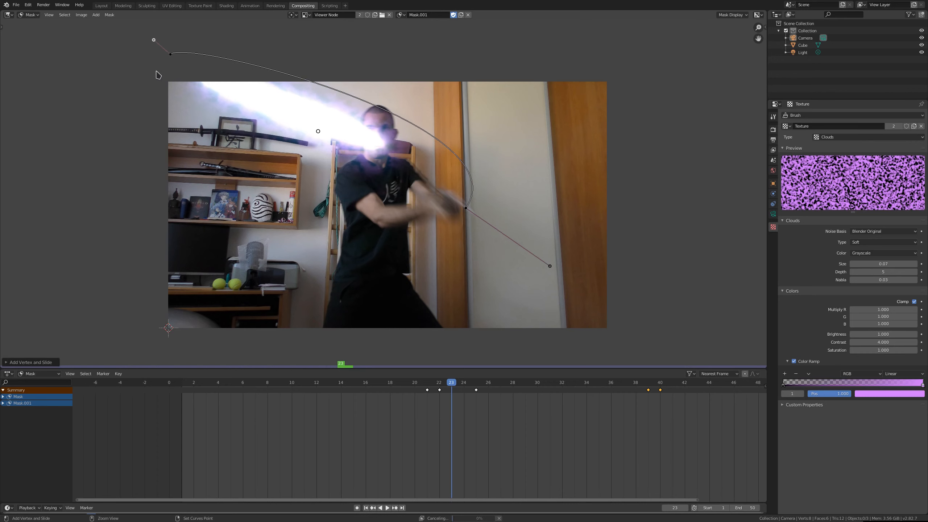
key("alt+c")
Step: Reposition the two mask points and adjust the curve handle around the partial slash, and keyframe the shape on frame 23
left_click_drag(466, 207, 425, 172)
left_click_drag(172, 56, 143, 37)
mouse_move(510, 234)
left_mouse_down()
mouse_move(532, 249)
mouse_move(501, 238)
left_mouse_up()
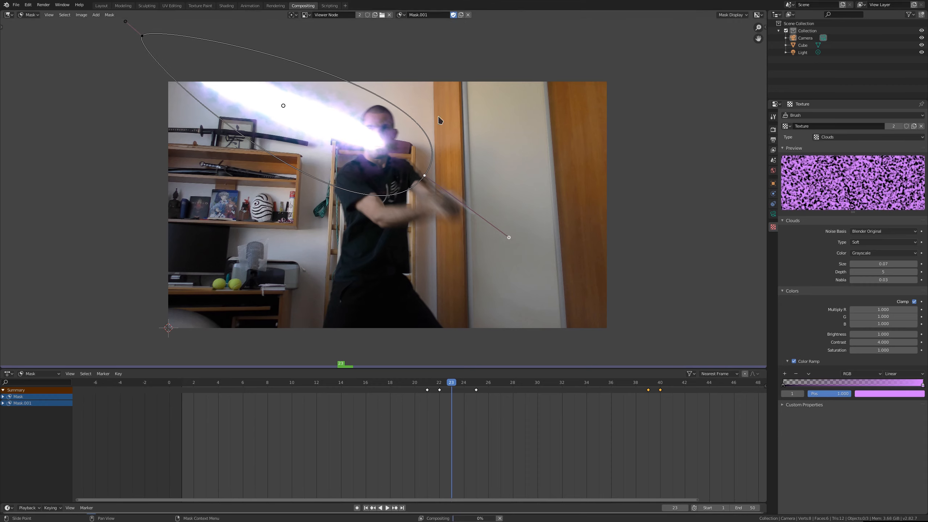
key("i")
Step: On frame 22, pull the mask's hand-side point back toward the upper-left glow and keyframe the shape
key("Left")
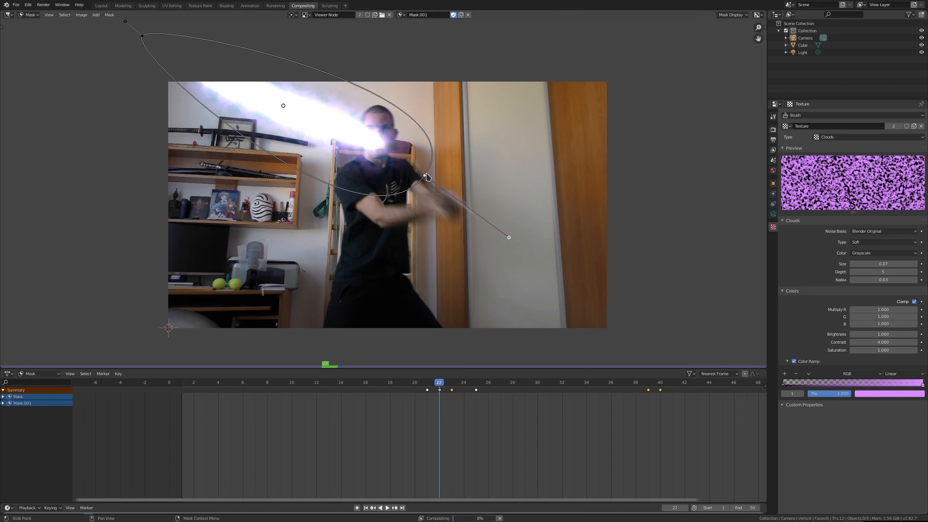
left_click_drag(426, 176, 238, 93)
key("i")
Step: On frame 21, move the whole mask up and out of the image and keyframe it there
key("Left")
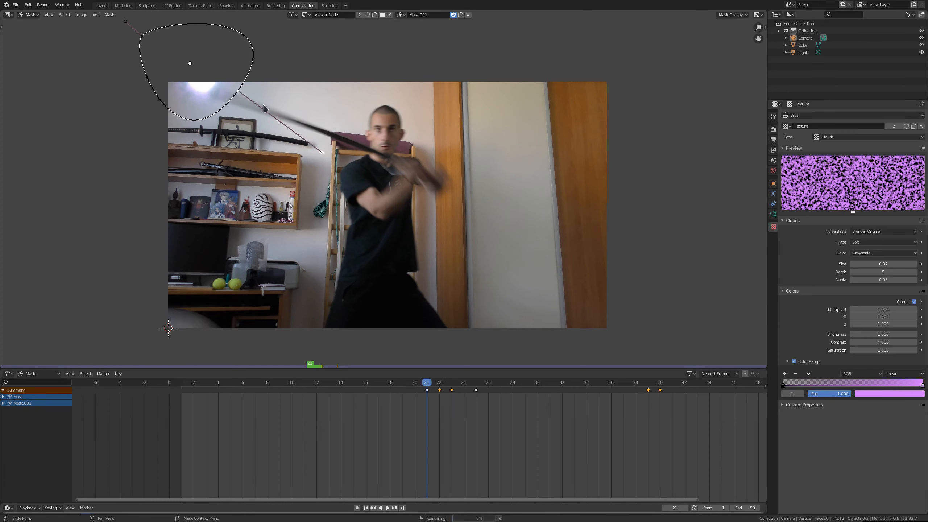
key("g")
left_click(200, 100)
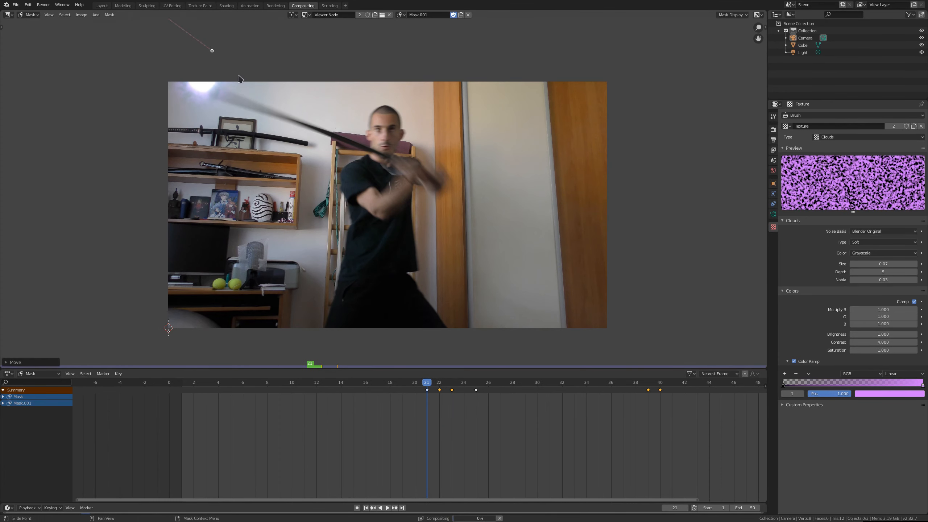
Step: On frame 25, stretch and widen the mask past both image edges to enclose the full slash, and keyframe it
key("Right")
key("Right")
key("Right")
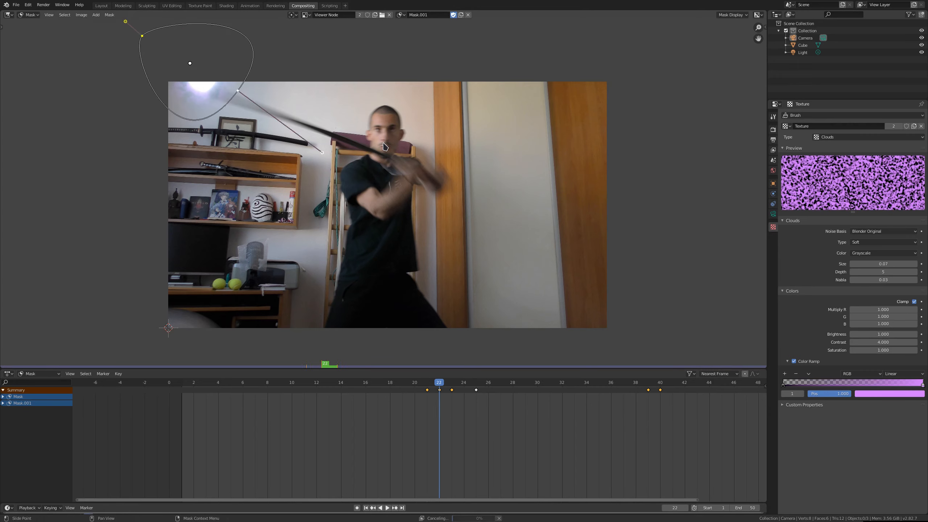
key("Right")
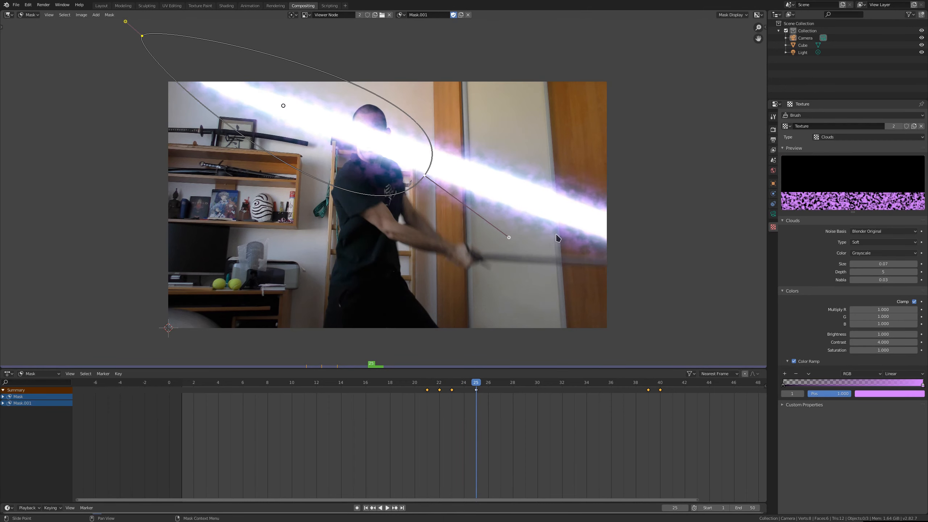
left_click_drag(424, 176, 646, 243)
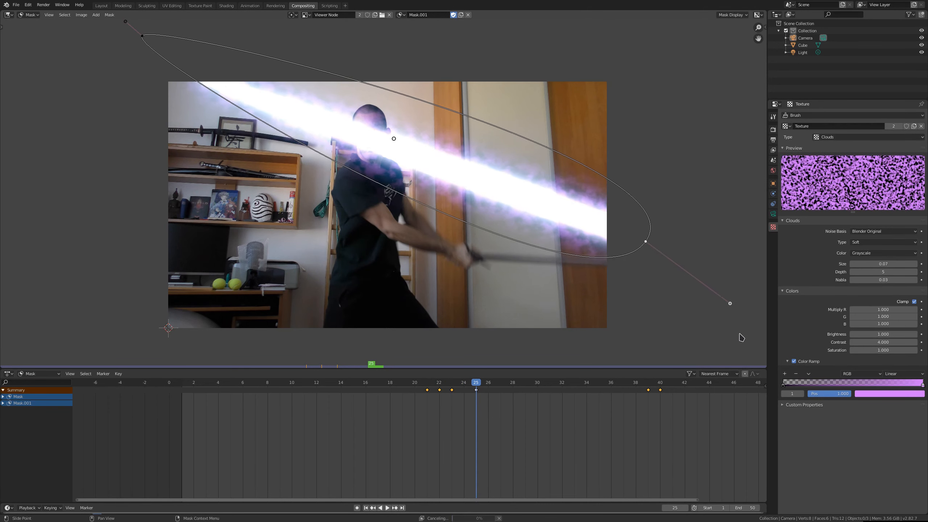
left_click_drag(152, 44, 113, 55)
left_click(645, 243)
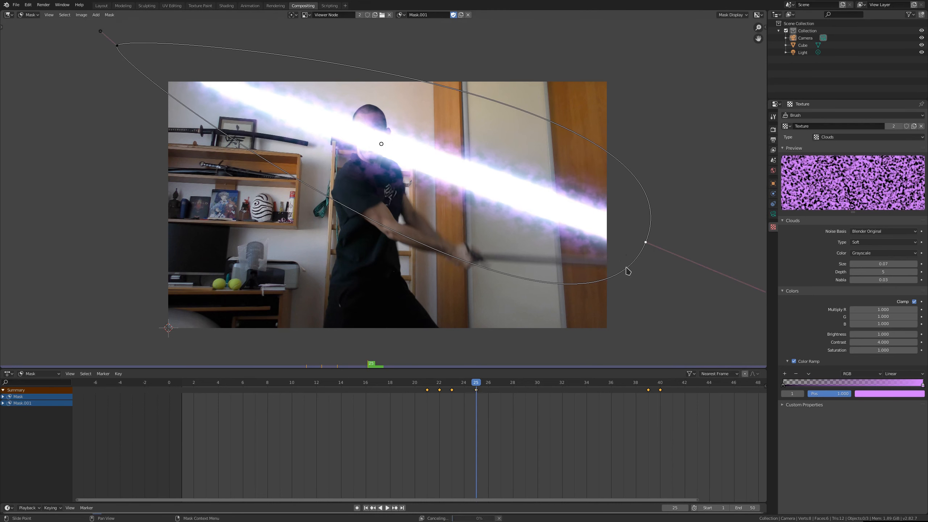
Step: On frame 29, shorten the mask's curve handles until it collapses to a thin line along the slash, and keyframe it
key("space")
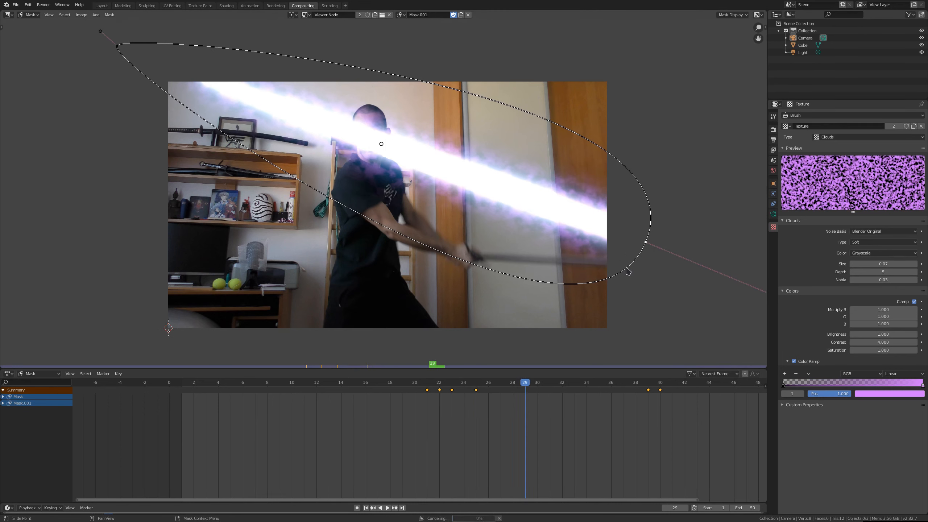
scroll(716, 284, "down", 1)
left_click_drag(717, 285, 595, 238)
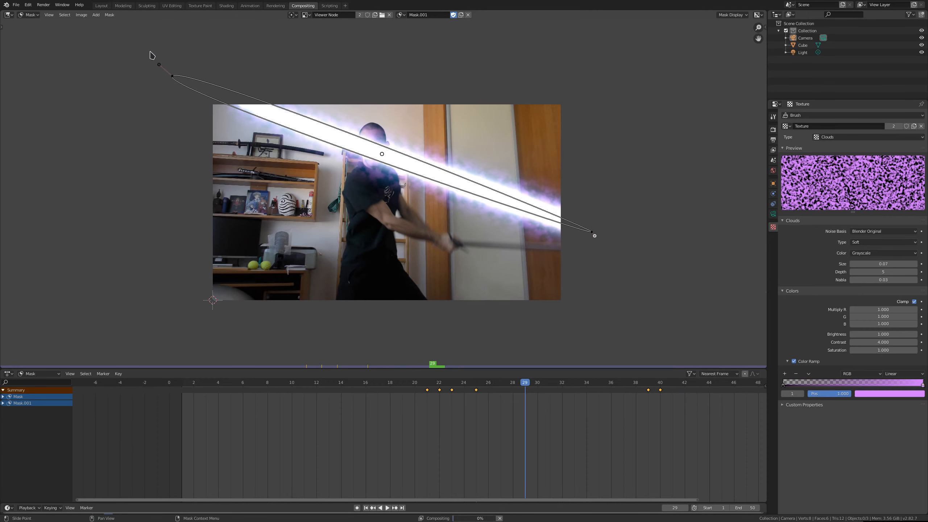
left_click_drag(155, 66, 164, 74)
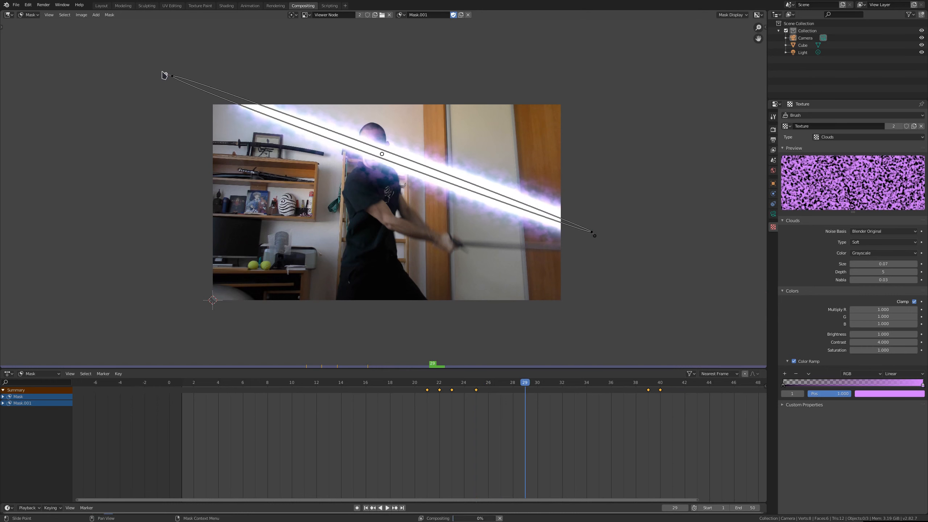
scroll(608, 261, "up", 1)
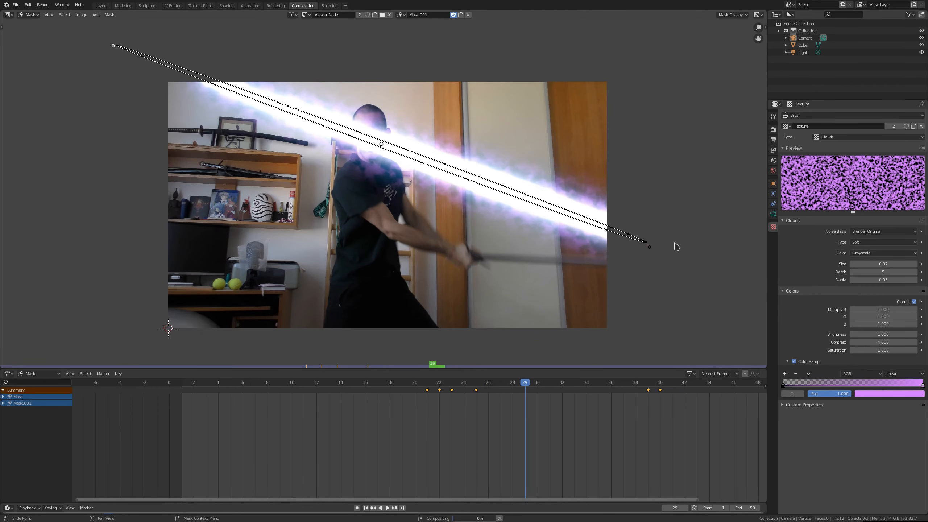
scroll(723, 259, "up", 1)
middle_click_drag(375, 148, 485, 197)
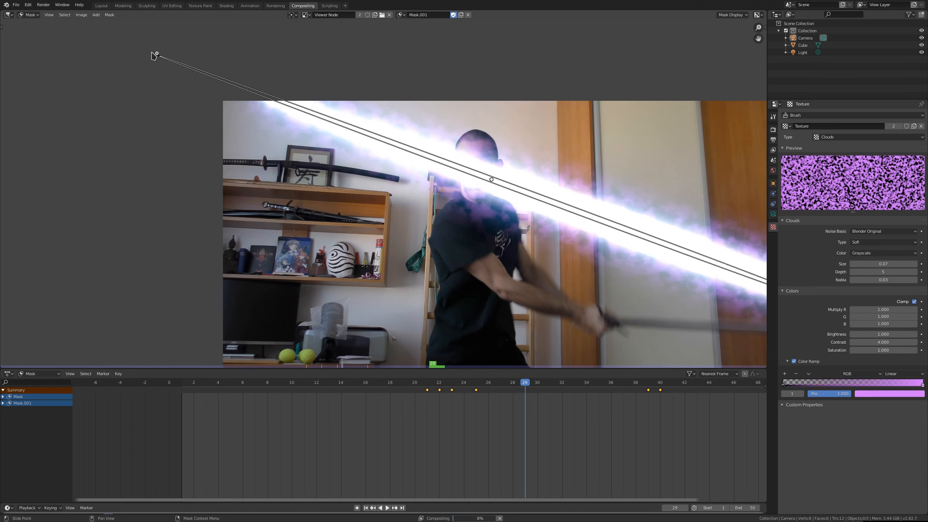
left_click(160, 57)
key("i")
scroll(462, 194, "down", 4)
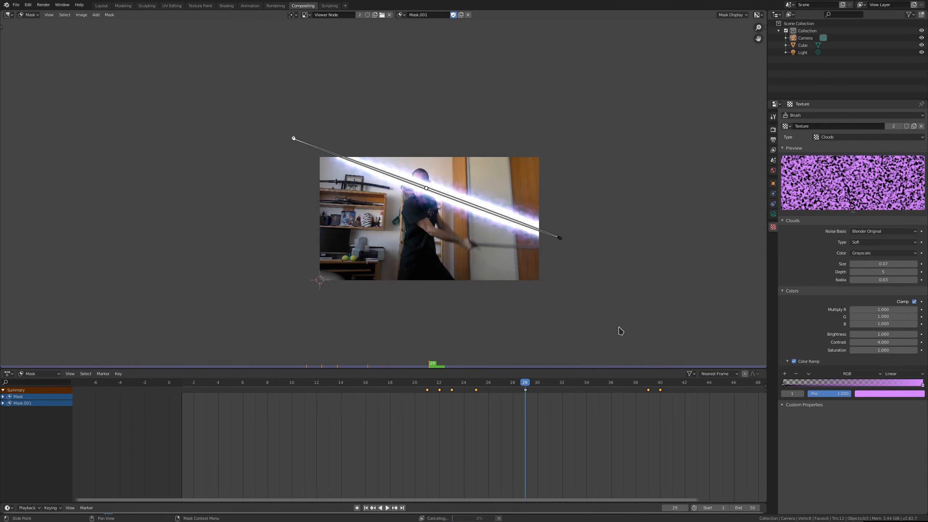
Step: On frame 30, move the collapsed mask above the image and keyframe its position
key("Right")
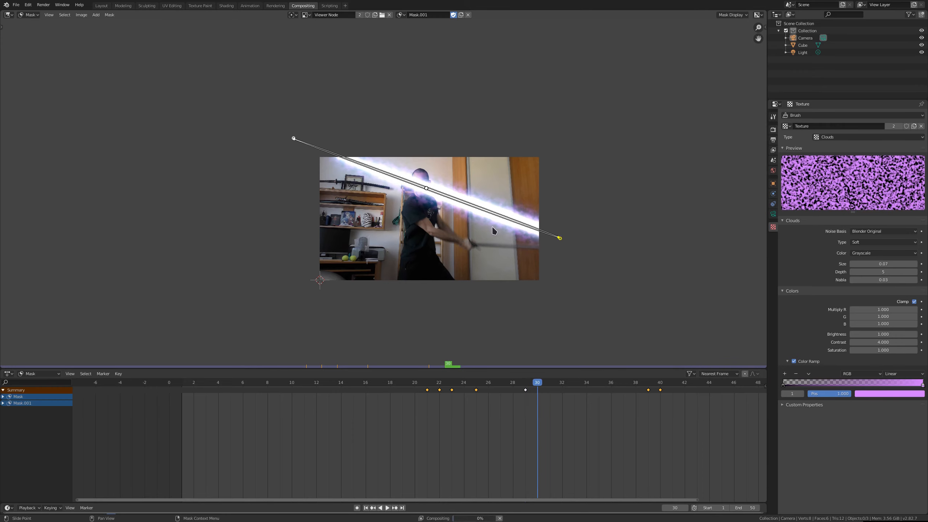
key("g")
left_click(556, 104)
key("i")
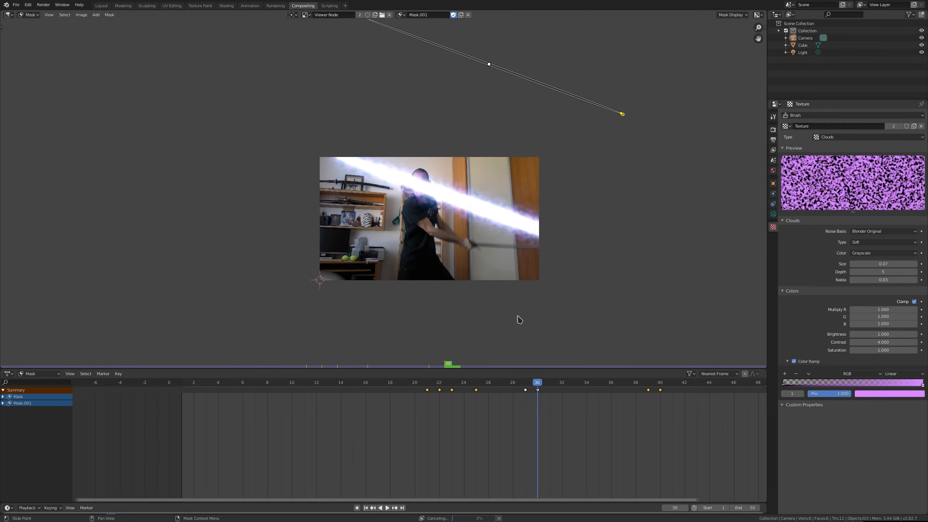
Step: Return to frame 25 and switch the mask area back to the Compositor
left_click(476, 385)
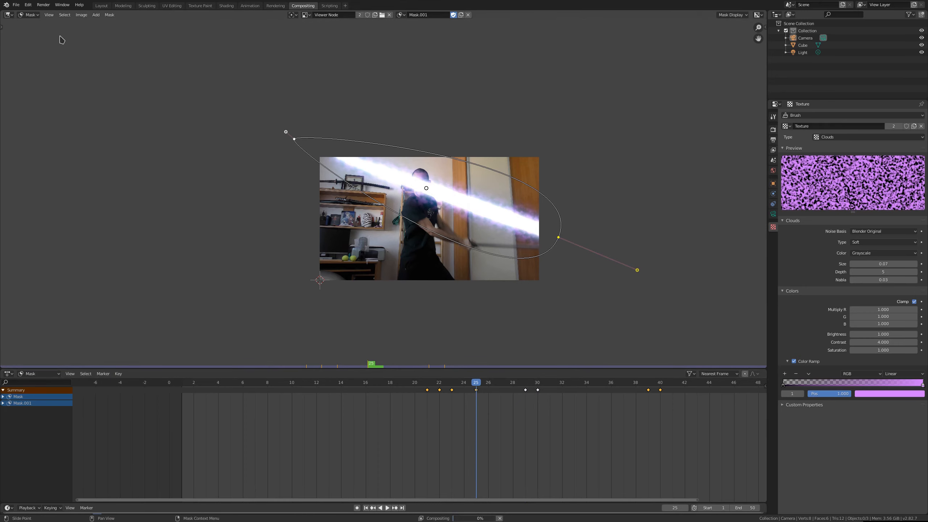
left_click(11, 15)
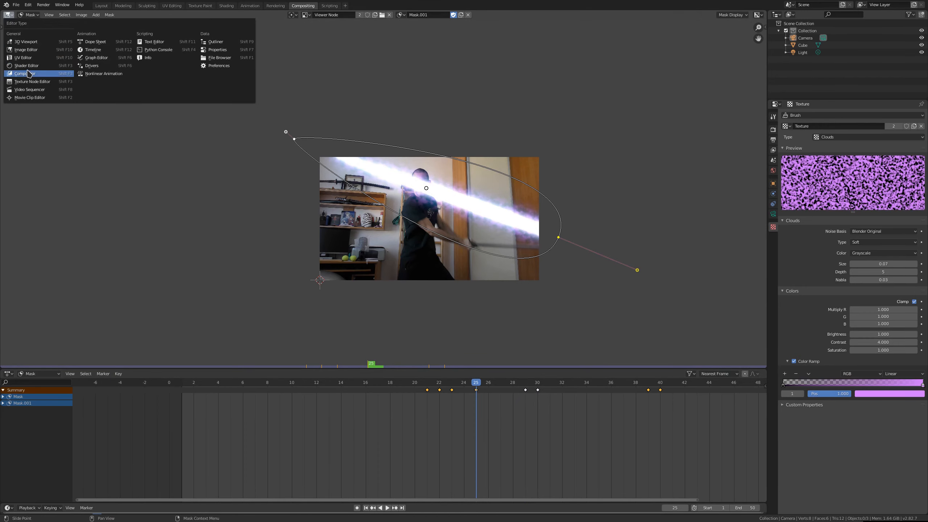
left_click(9, 15)
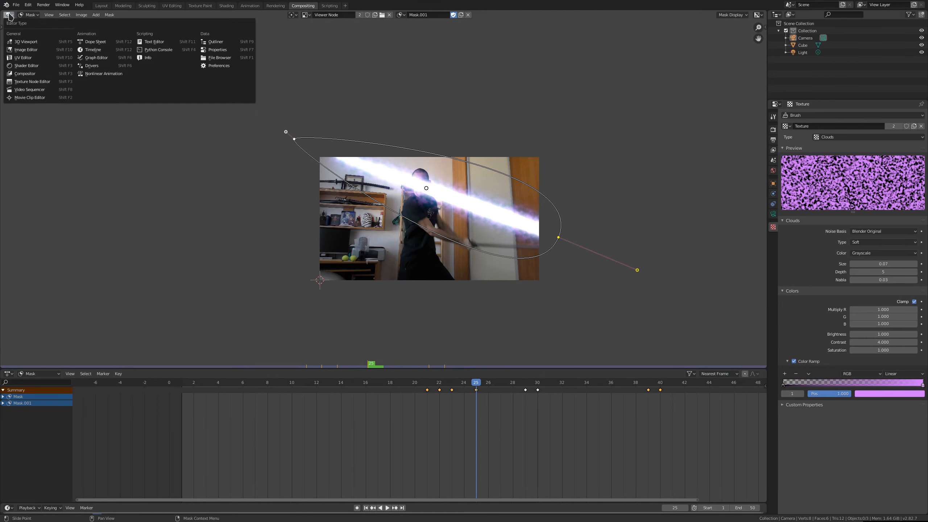
left_click(25, 74)
Step: Space out the nodes by moving the last Add nearer the blue Add, Composite and Viewer further right, and the movie clip left
middle_click_drag(524, 229, 556, 259)
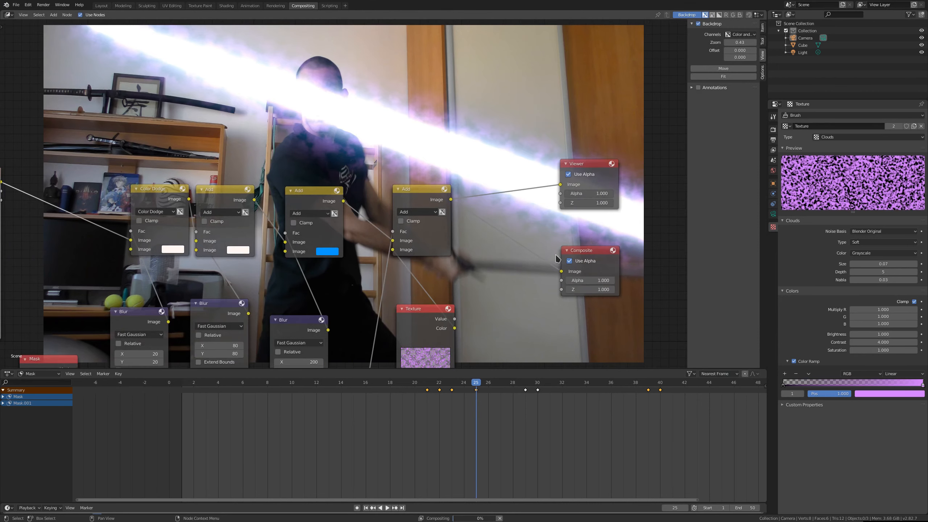
left_click_drag(407, 197, 391, 201)
left_click_drag(567, 251, 586, 253)
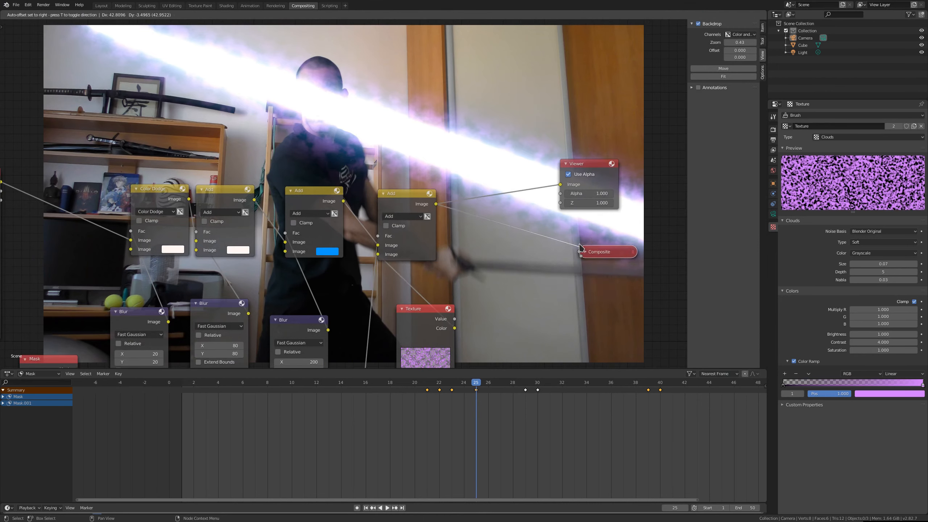
left_click(586, 253)
left_click_drag(569, 166, 598, 165)
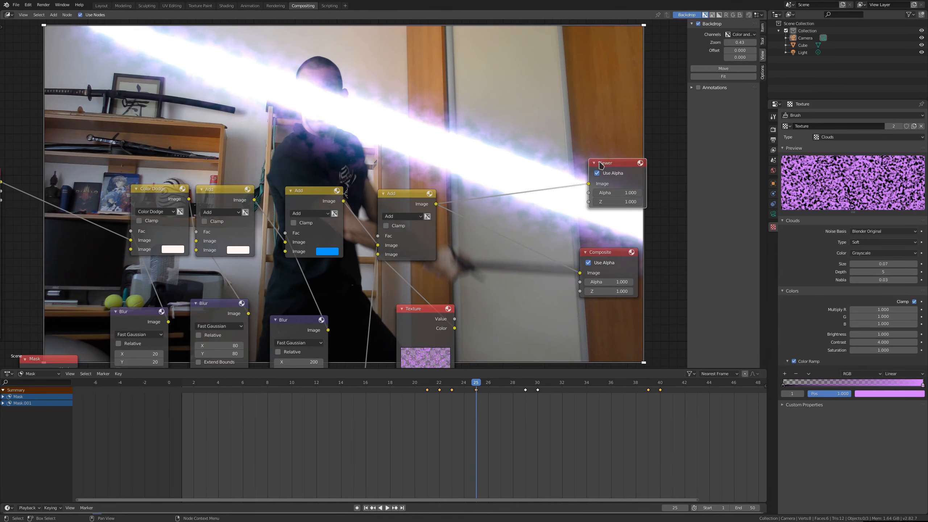
middle_click_drag(463, 131, 417, 51)
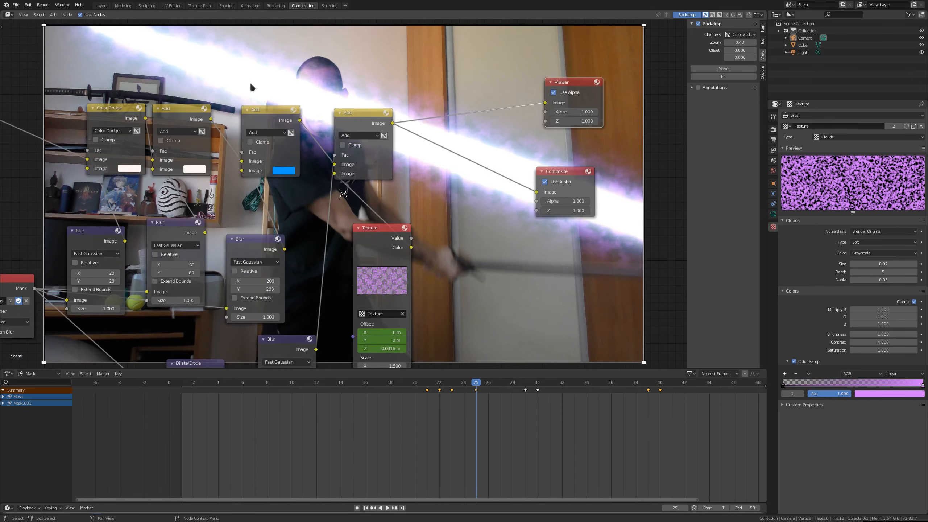
middle_click_drag(251, 84, 642, 88)
left_click_drag(307, 103, 269, 117)
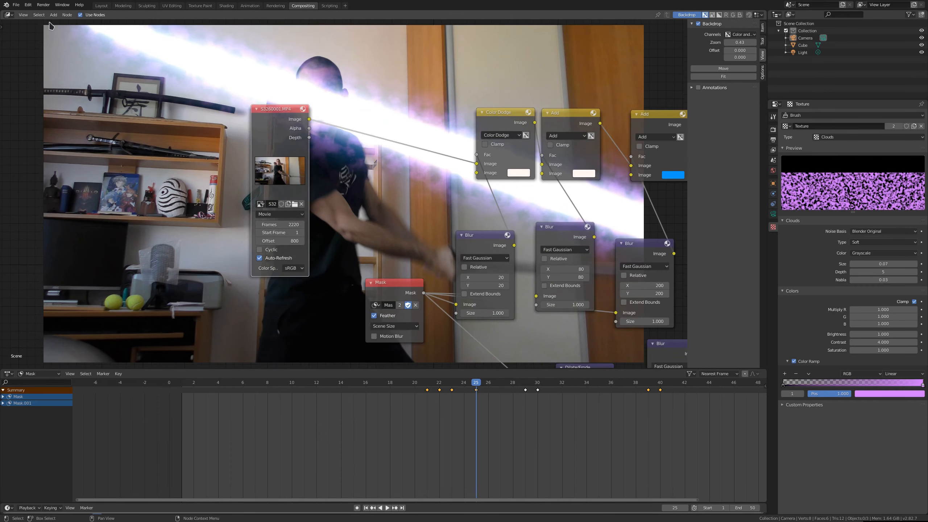
Step: Add a second Mask input node and place it above the node chain, between the movie clip and Color Dodge
left_click(53, 15)
mouse_move(69, 34)
left_click(104, 49)
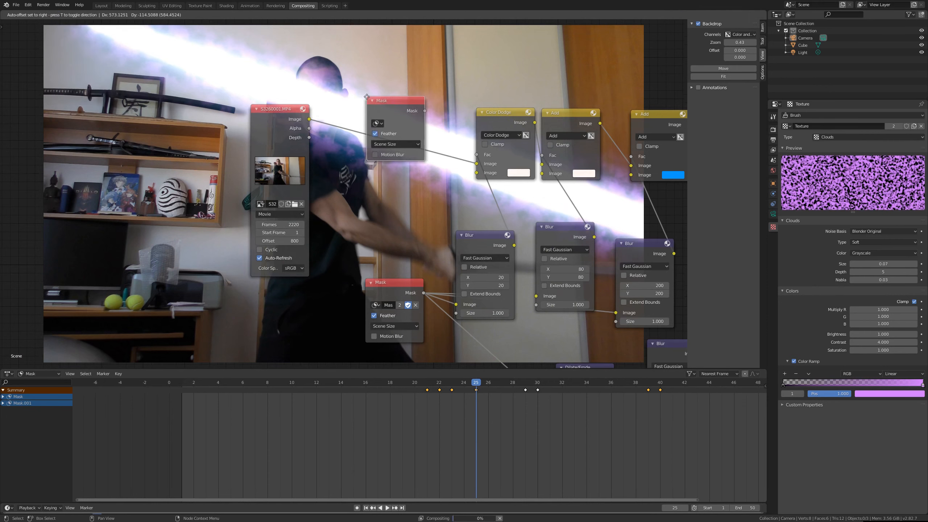
left_click(358, 19)
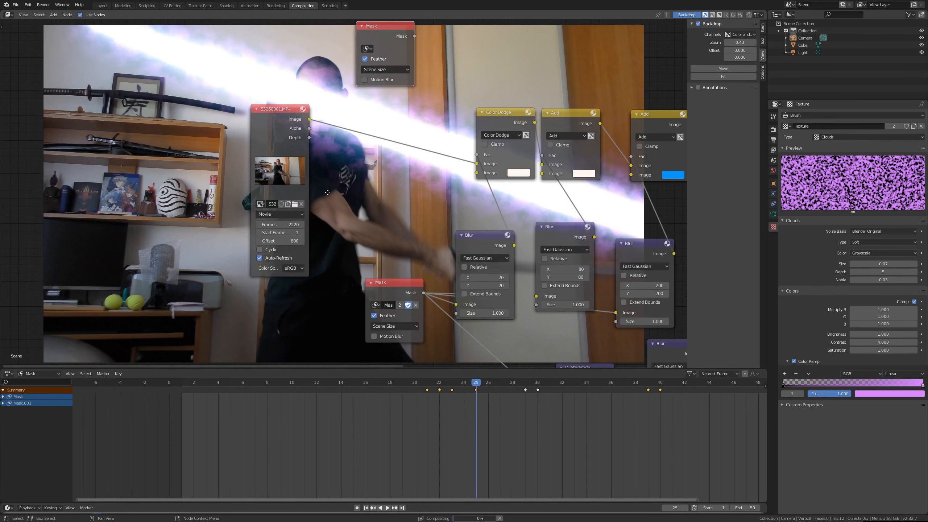
middle_click_drag(394, 27, 423, 64)
left_click_drag(423, 64, 425, 33)
Step: Duplicate Color Dodge onto the movie clip's link as a Mix node, and link the clip's Image to its second Image input too
left_click(554, 158)
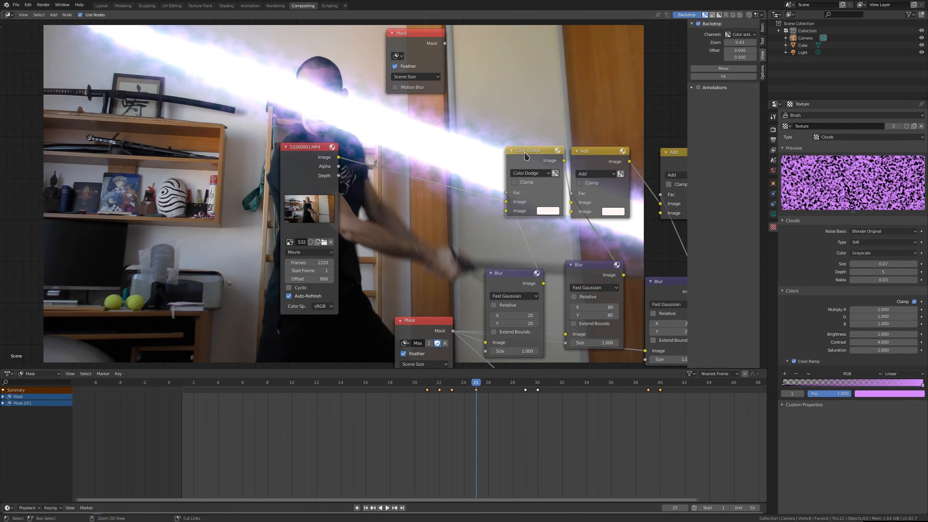
key("shift+d")
left_click(401, 158)
left_click(401, 176)
left_click(401, 186)
left_click_drag(403, 154, 412, 152)
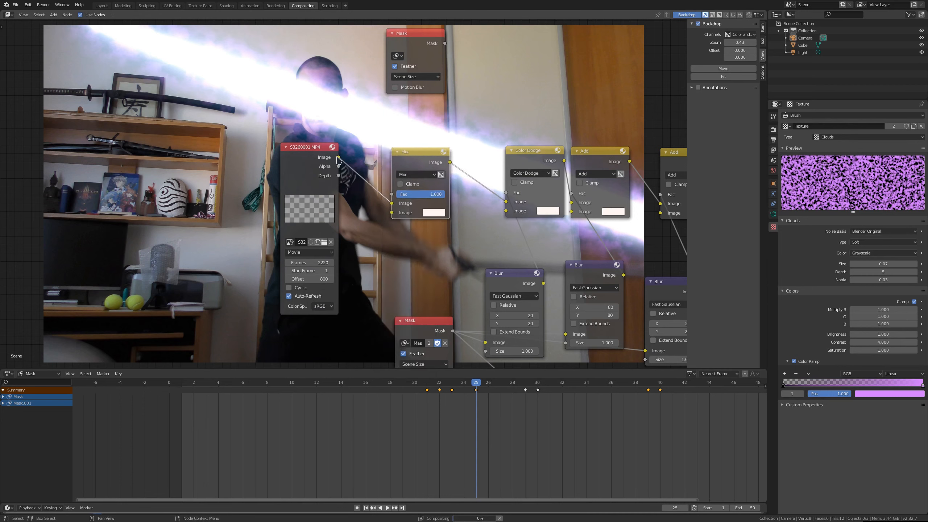
left_click_drag(339, 158, 391, 212)
left_click_drag(285, 155, 247, 150)
Step: Add a Displace node on the link between the movie clip and the Mix node's second Image input
left_click(53, 15)
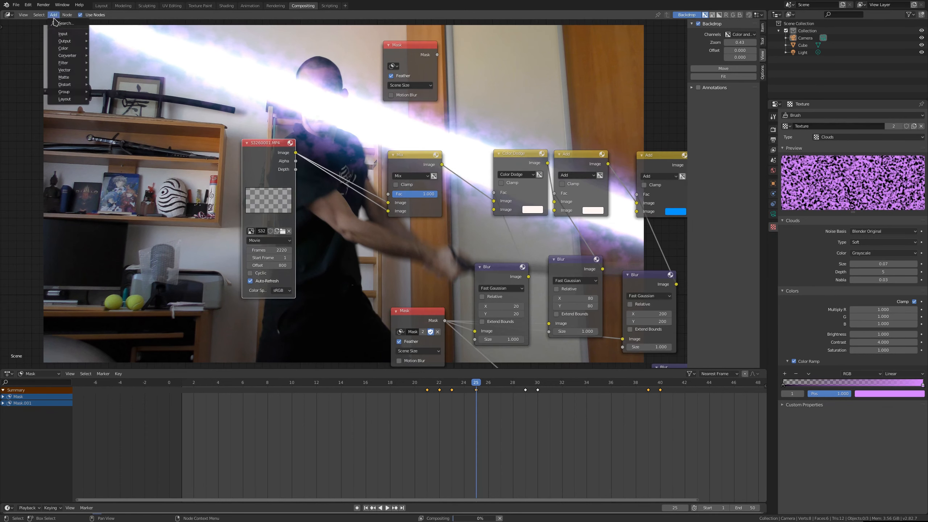
left_click(70, 28)
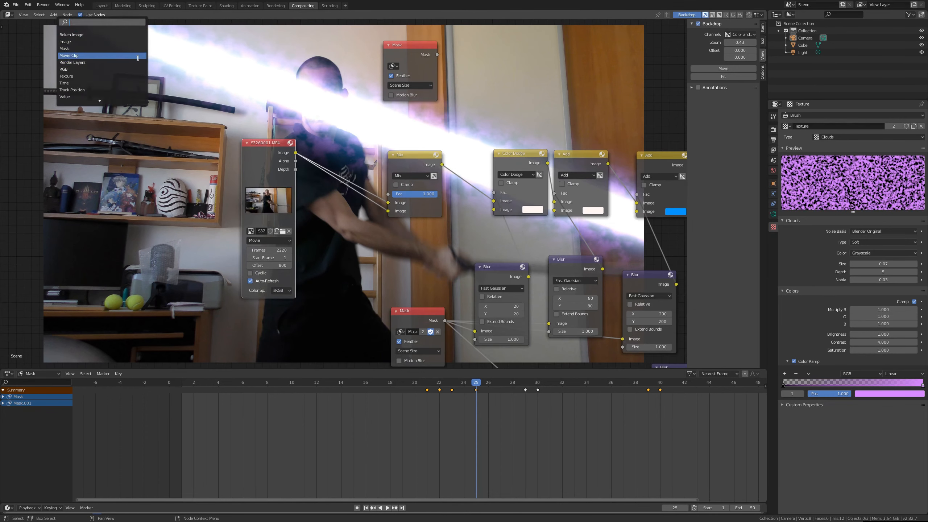
type("disp")
key("Return")
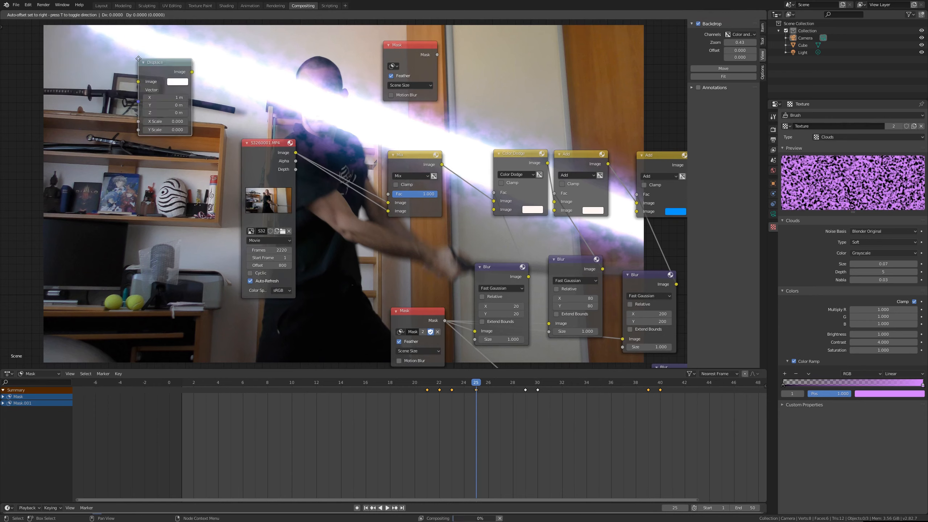
left_click(310, 189)
middle_click_drag(366, 264, 378, 197)
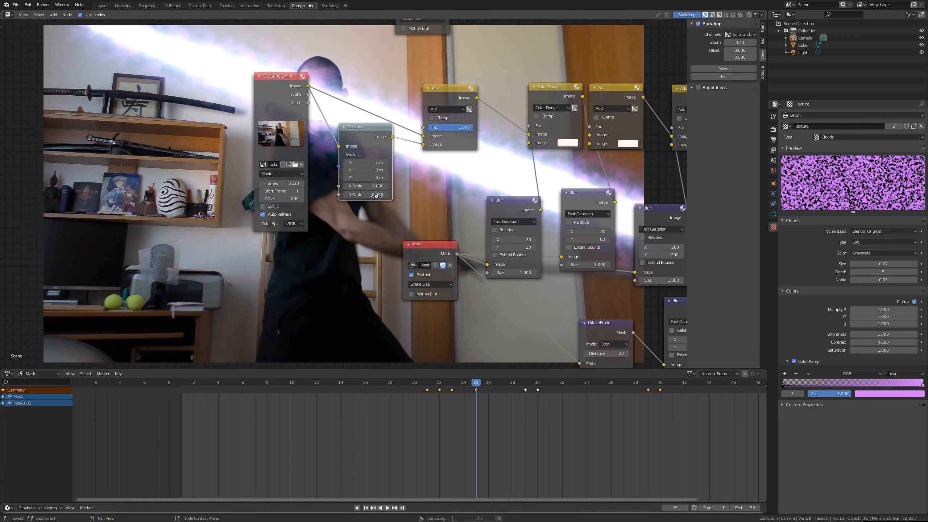
Step: Move the movie clip node further away from the Displace node
left_click_drag(276, 89, 253, 94)
left_click(377, 219)
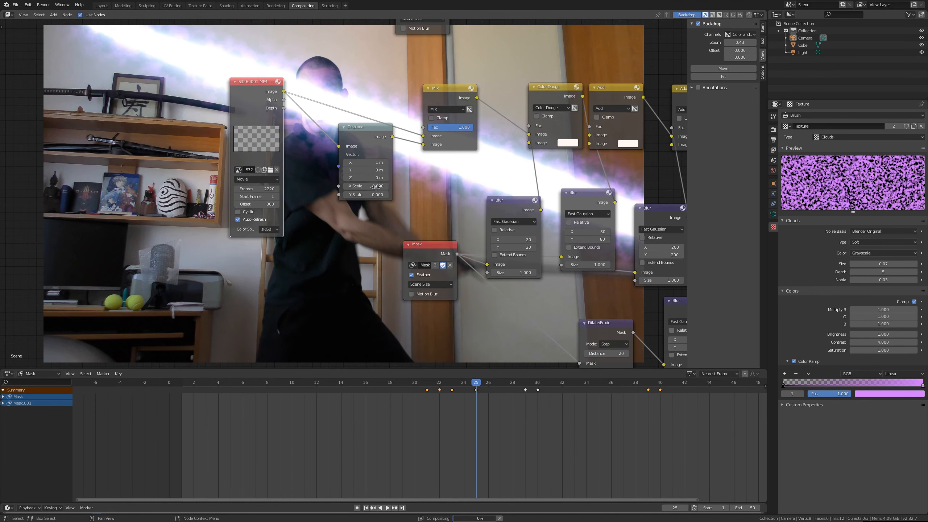
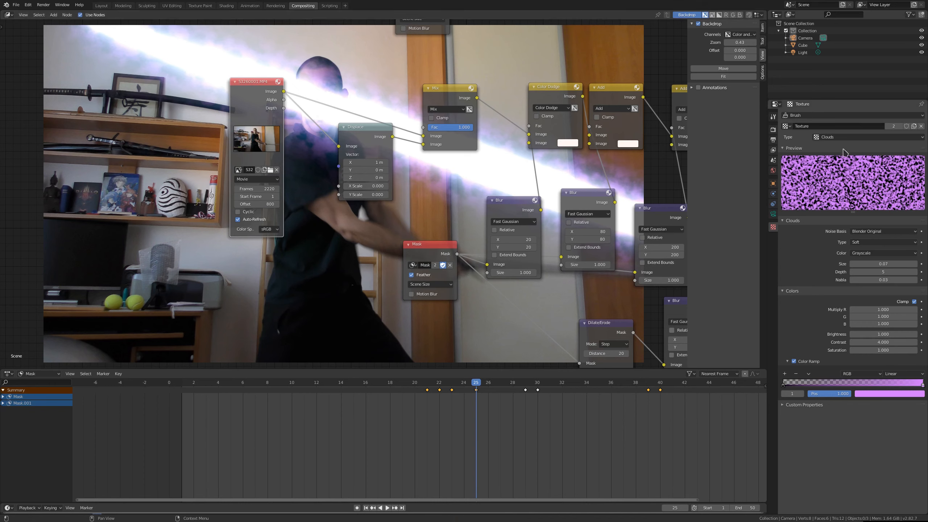
Step: Make a separate copy of the clouds texture, disable its color ramp, reset its contrast to default and set the noise depth to 3
left_click(915, 126)
left_click(795, 361)
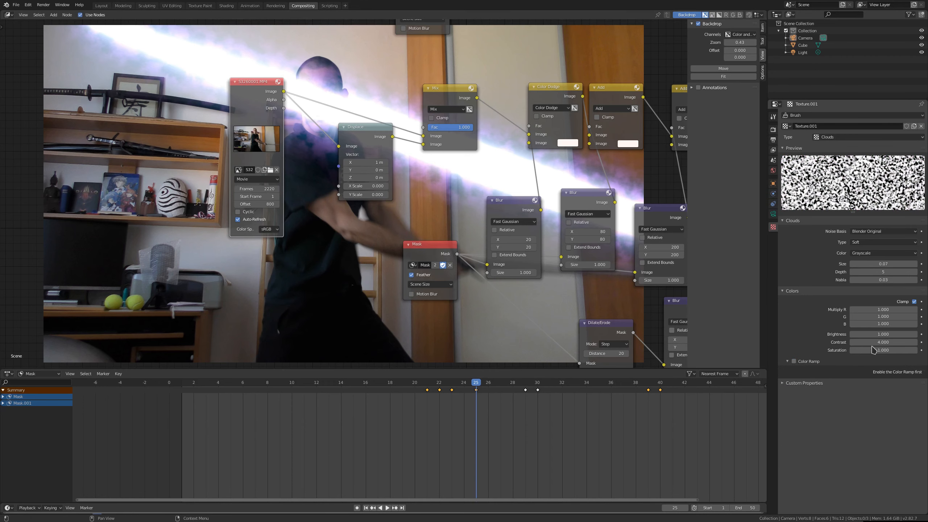
key("BackSpace")
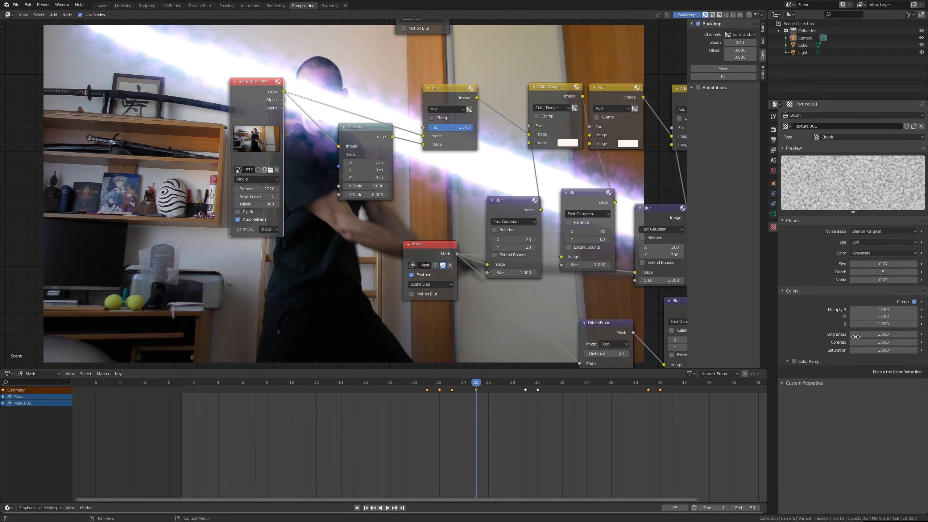
left_click(873, 273)
Step: Add a Texture input node below the movie clip node and assign Texture.001 to it
middle_click_drag(187, 120, 182, 93)
left_click(54, 15)
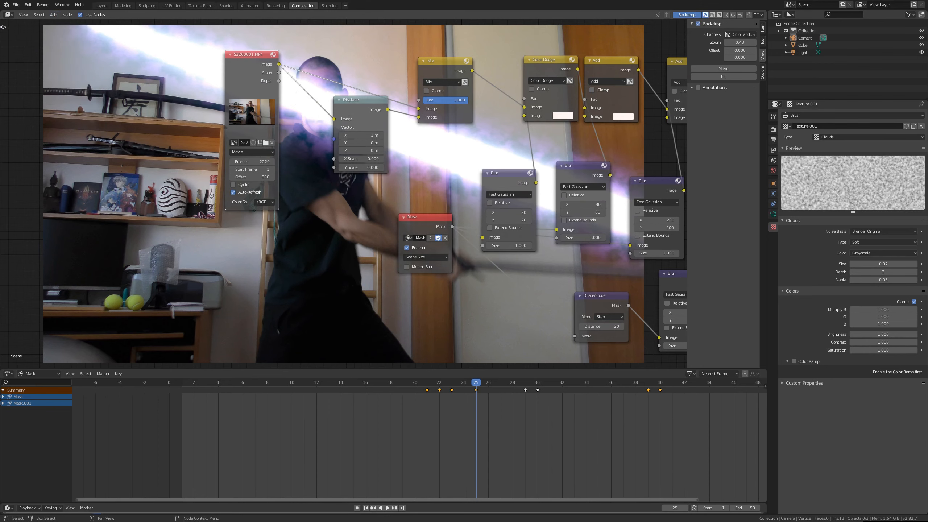
left_click(54, 15)
mouse_move(64, 34)
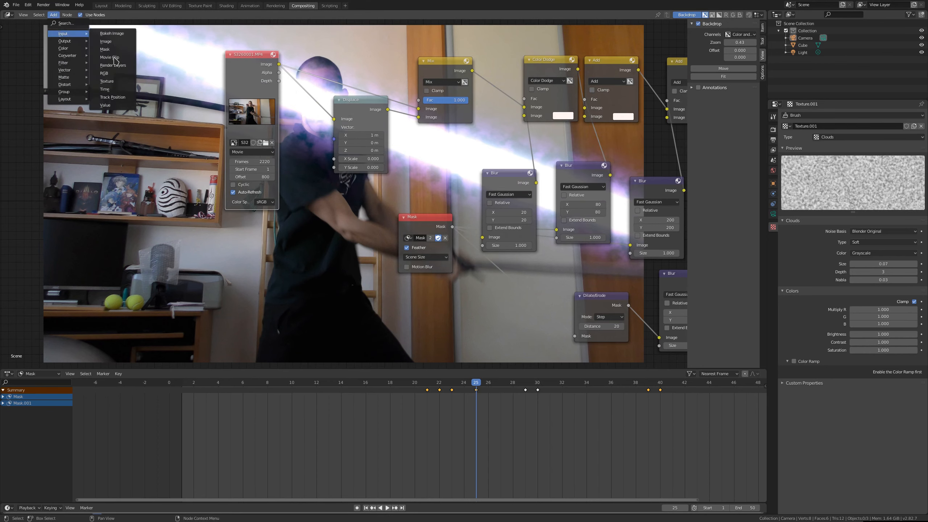
left_click(107, 81)
left_click(233, 282)
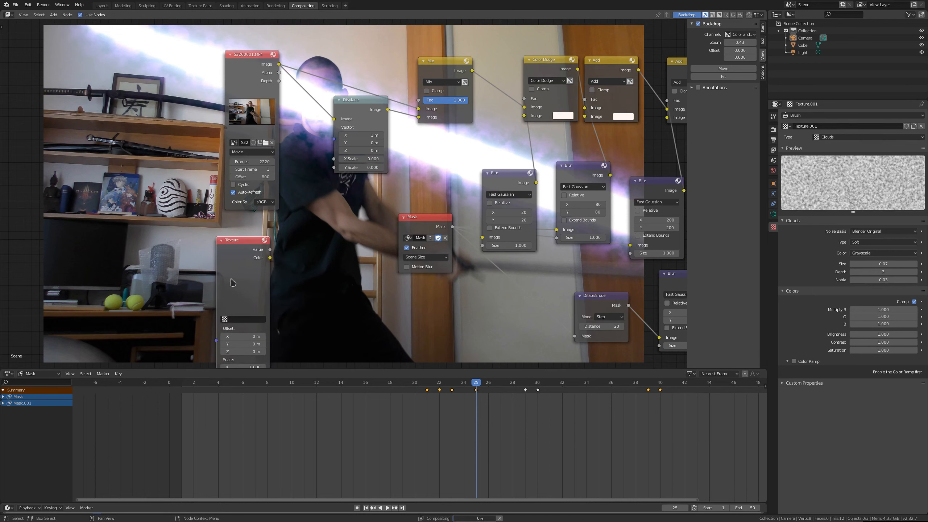
left_click(224, 319)
left_click(238, 335)
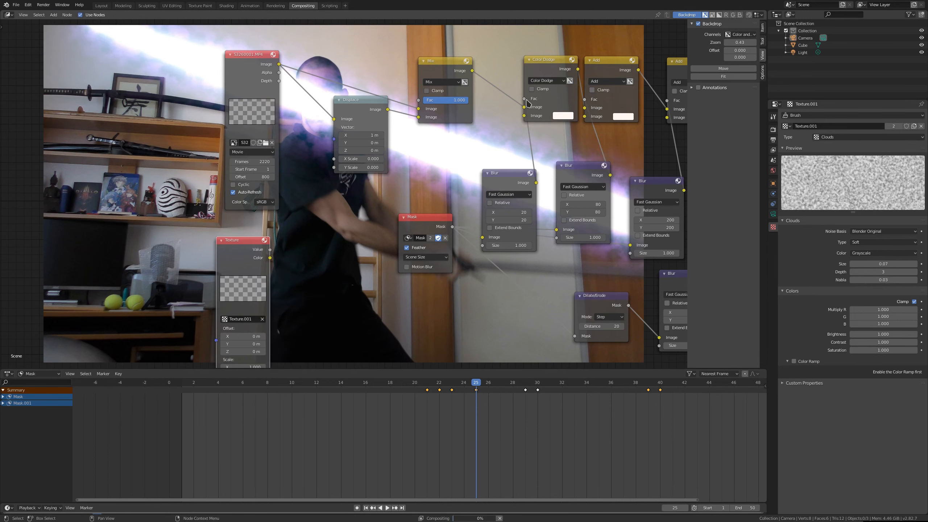
Step: Link the new Texture node's Value output to the Displace node's Vector input and preview the Displace output in the Viewer
middle_click_drag(257, 274, 260, 250)
left_click_drag(272, 225, 337, 115)
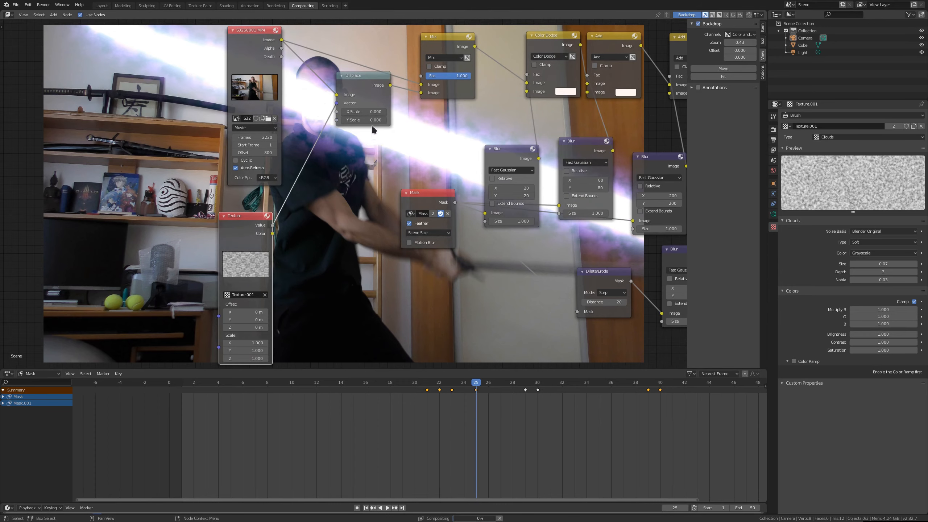
scroll(408, 176, "down", 5)
middle_click_drag(542, 111, 263, 176)
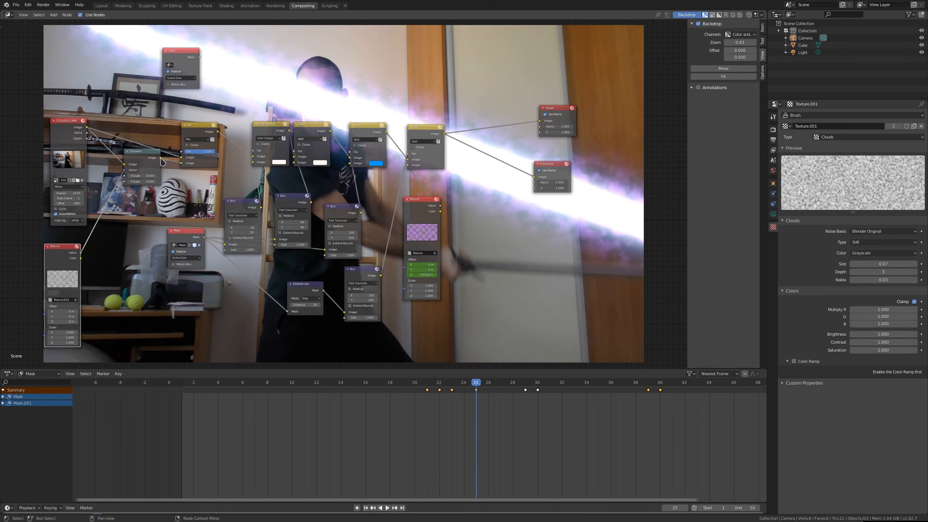
middle_click_drag(66, 273, 364, 221)
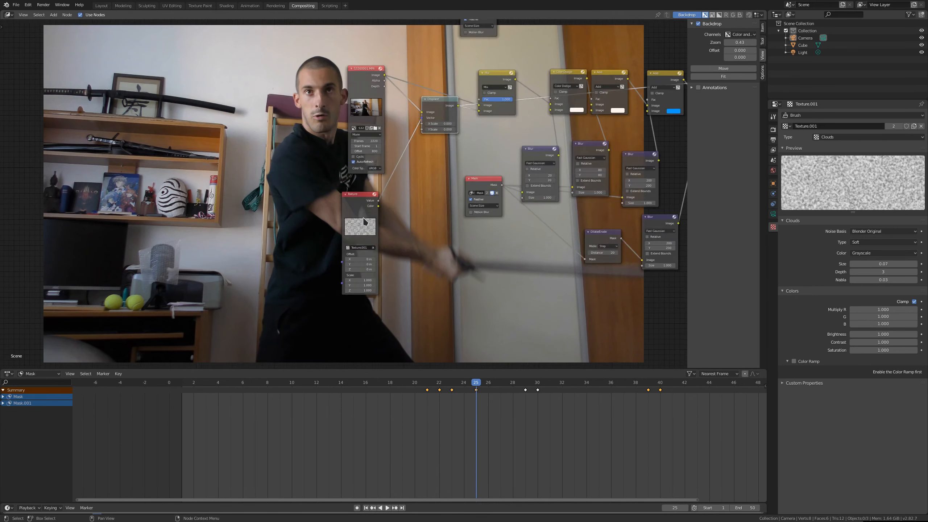
Step: Set the X scale of the Texture.001 node to 1.5
scroll(364, 221, "up", 2)
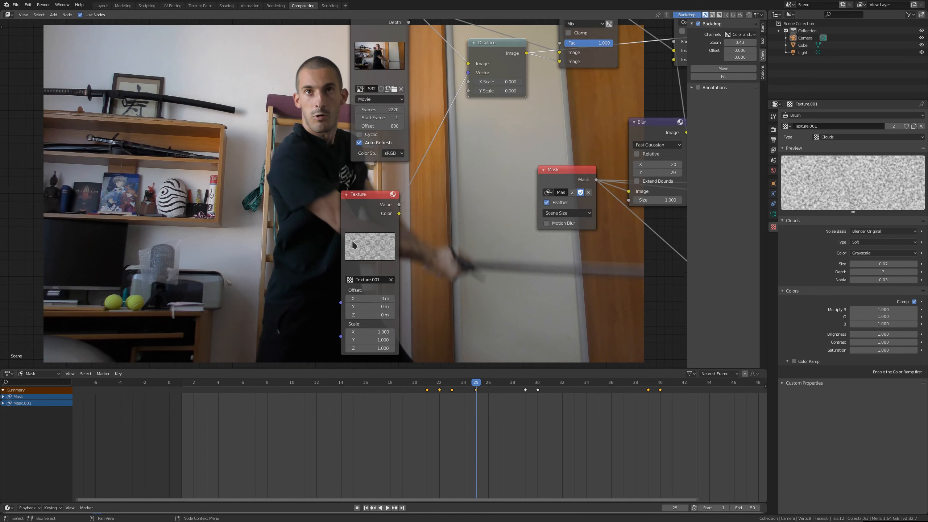
scroll(372, 258, "up", 1)
left_click(367, 343)
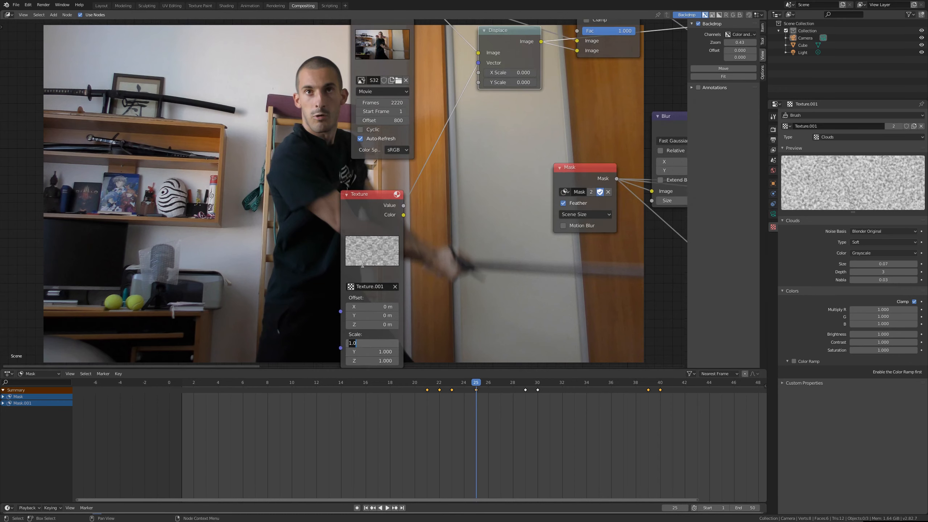
type("1.5")
key("Return")
Step: Shift the Texture.001 node slightly right and the Displace node slightly left
left_click_drag(365, 204, 386, 200)
middle_click_drag(505, 105, 468, 171)
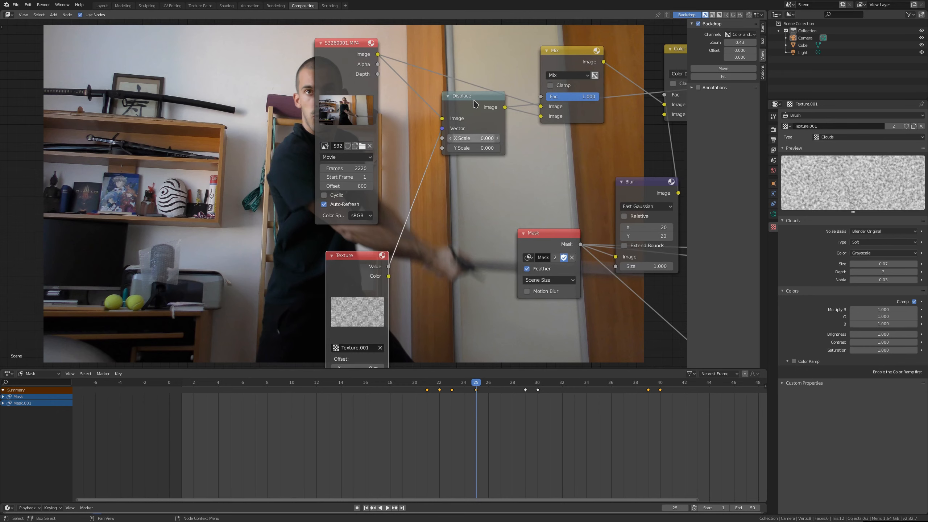
left_click_drag(474, 103, 454, 103)
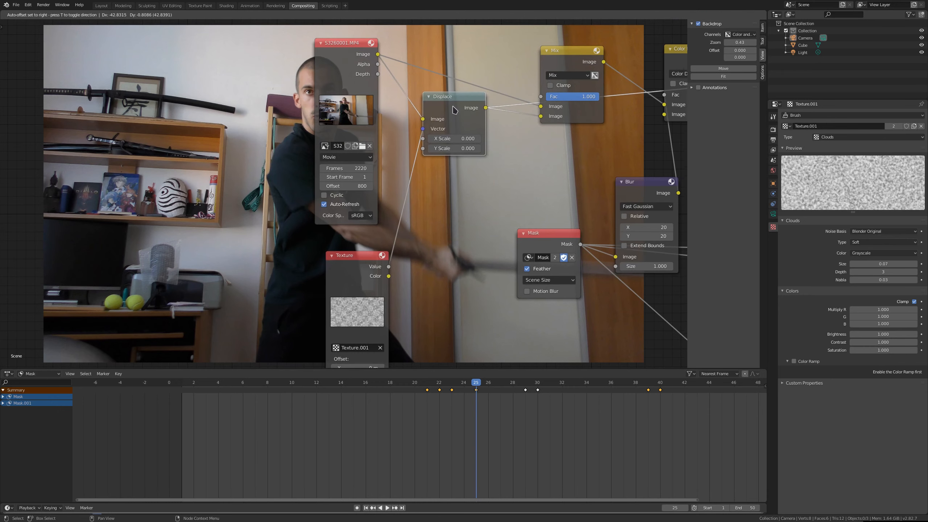
Step: Unlink the texture from the Displace node's Vector input and set the node's X and Y Scale to 20
left_click(452, 138)
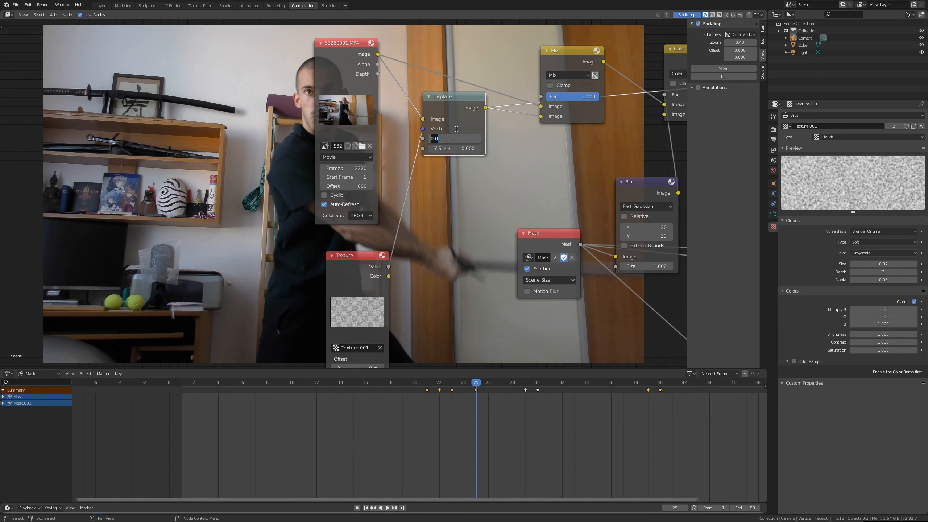
key("Return")
left_click_drag(423, 129, 412, 175)
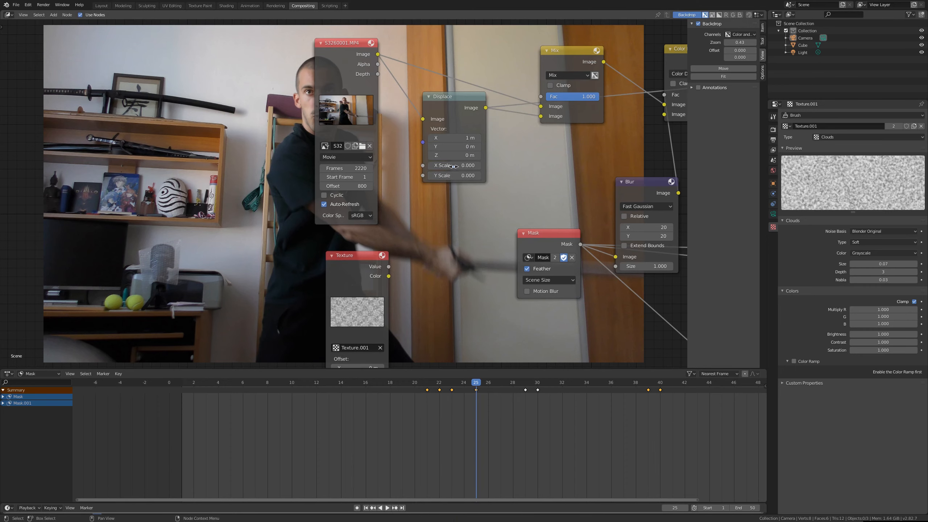
left_click(442, 165)
type("20")
key("Return")
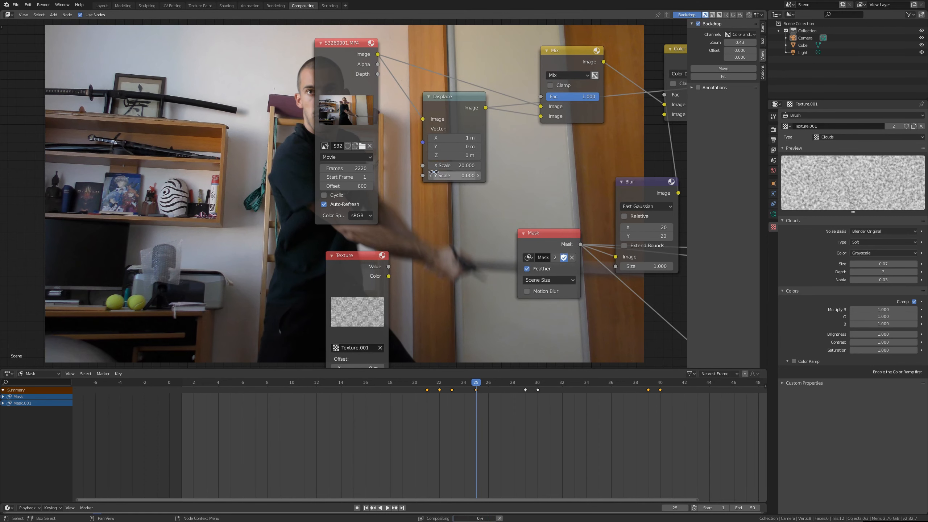
left_click(455, 176)
type("20")
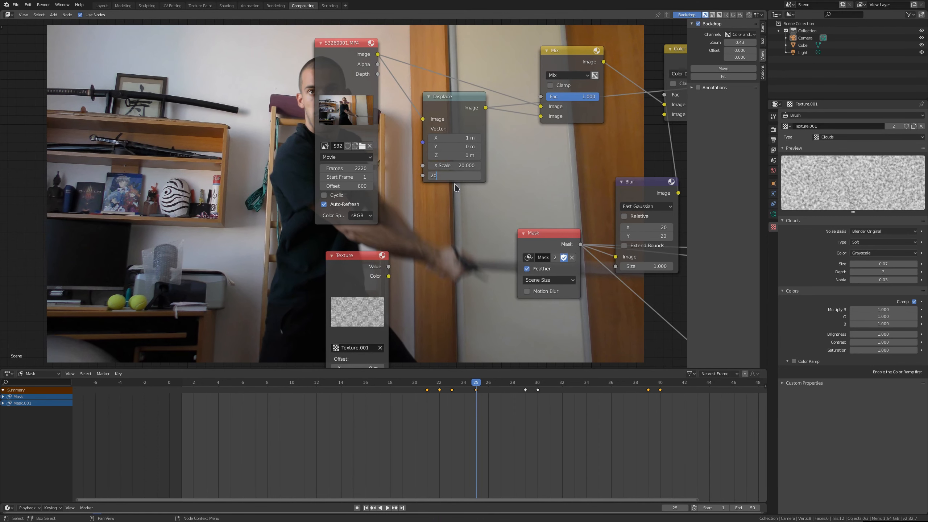
key("Return")
Step: Set the Displace vector's Y to 1 m and relink the Texture.001 node's Value output to the Vector input
left_click(455, 146)
type("1")
key("Return")
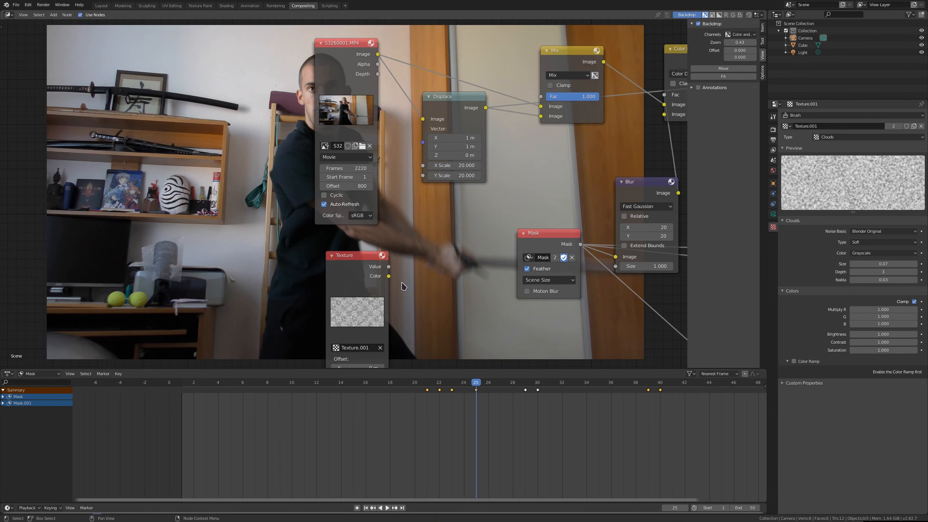
left_click_drag(389, 266, 450, 139)
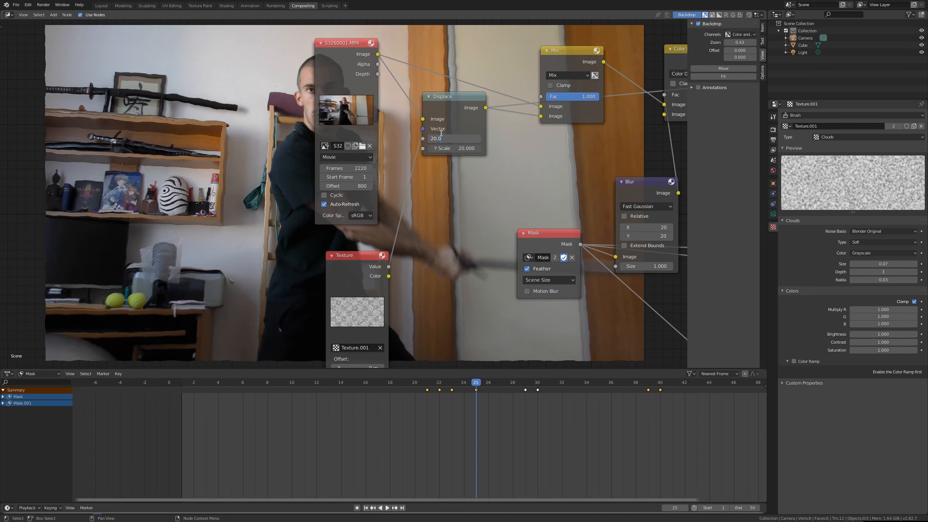
Step: Set the Displace node's X Scale and Y Scale to 50
double_click(457, 135)
type("50")
key("Return")
double_click(455, 148)
type("50")
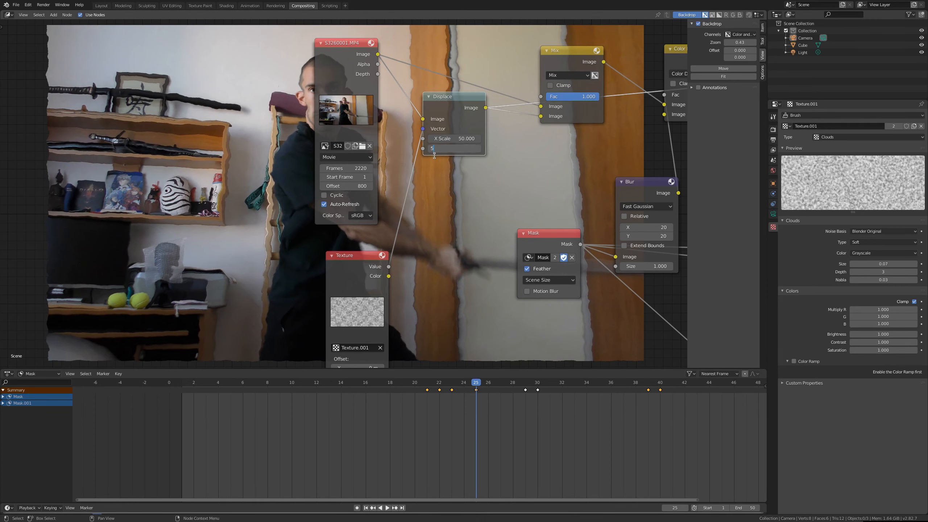
key("Return")
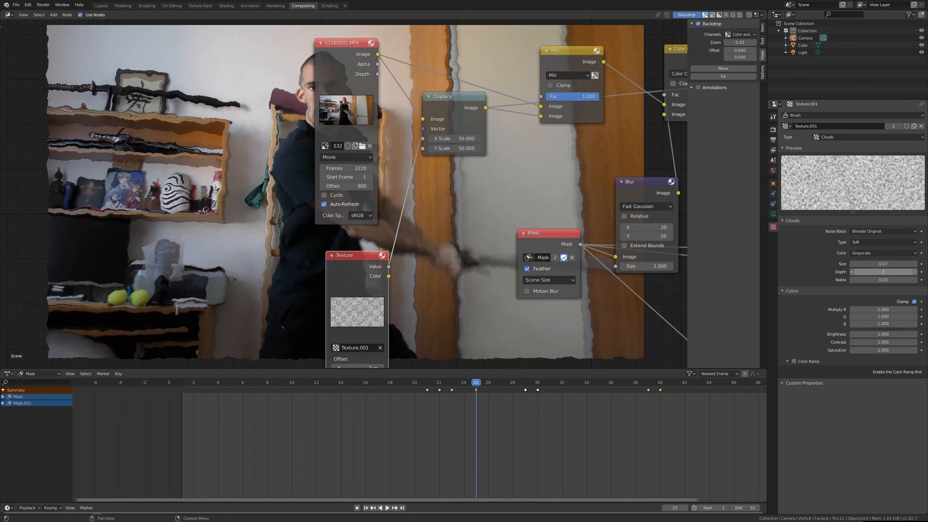
Step: Set the noise depth of the Texture.001 clouds to 1
double_click(883, 274)
type("1")
key("Return")
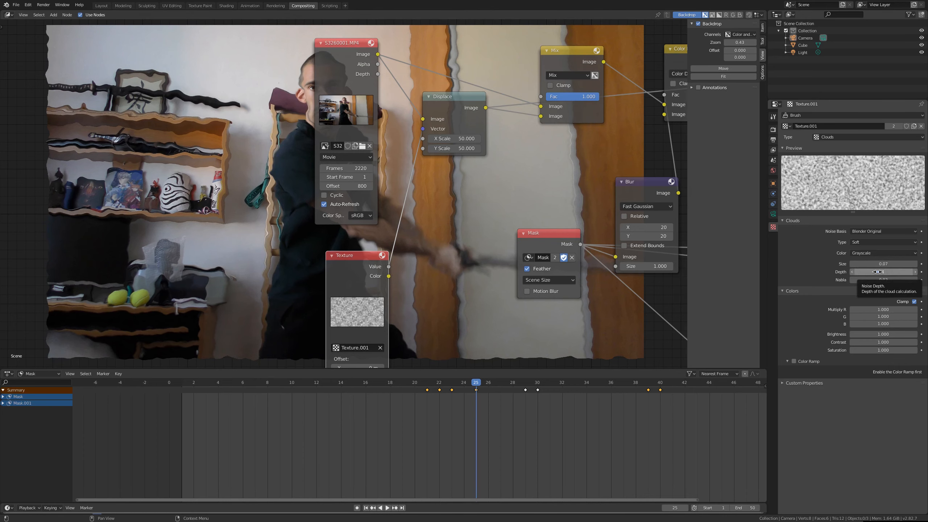
Step: Link the Texture.001 node's output to the Viewer to preview the cloud pattern on its own
scroll(516, 180, "down", 2)
middle_click_drag(515, 180, 347, 192)
middle_click_drag(360, 258, 246, 221)
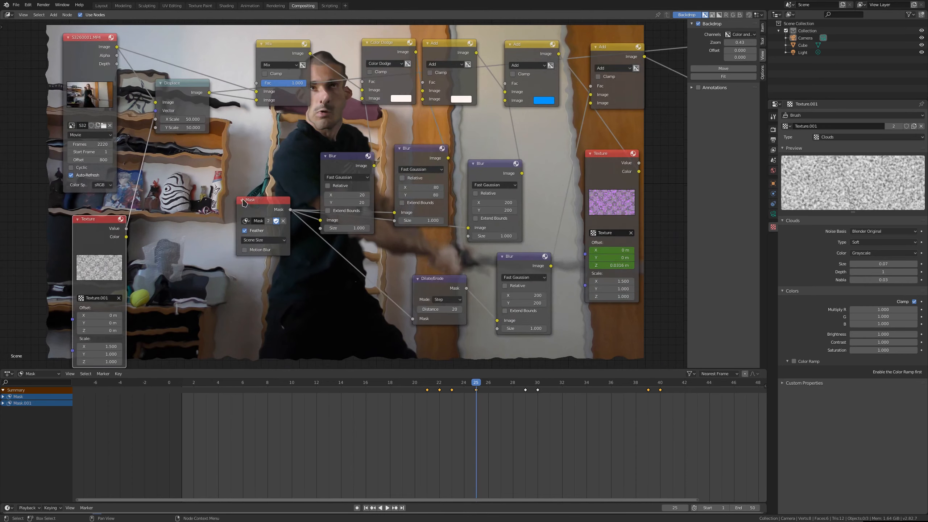
scroll(218, 226, "down", 2)
left_click_drag(208, 221, 621, 96)
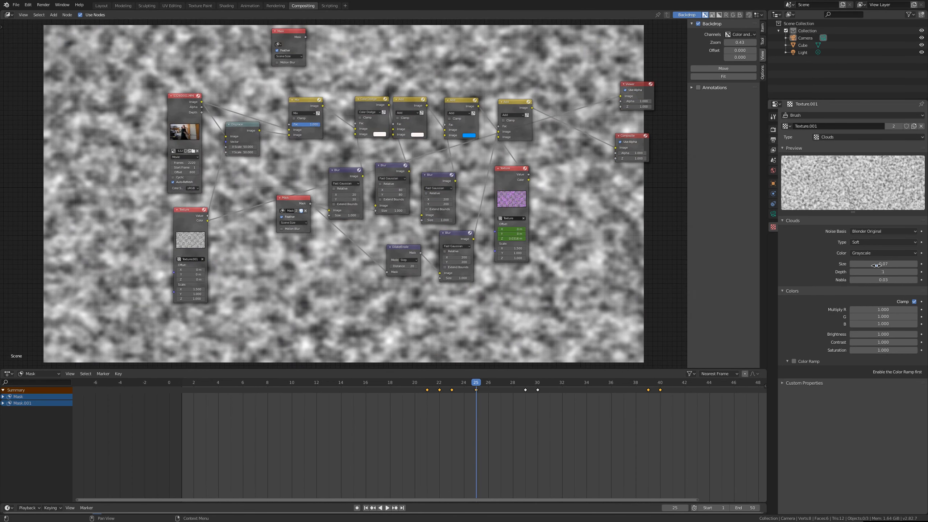
Step: Try a noise depth of 5 on Texture.001 and restore the depth to 1
double_click(856, 272)
type("5")
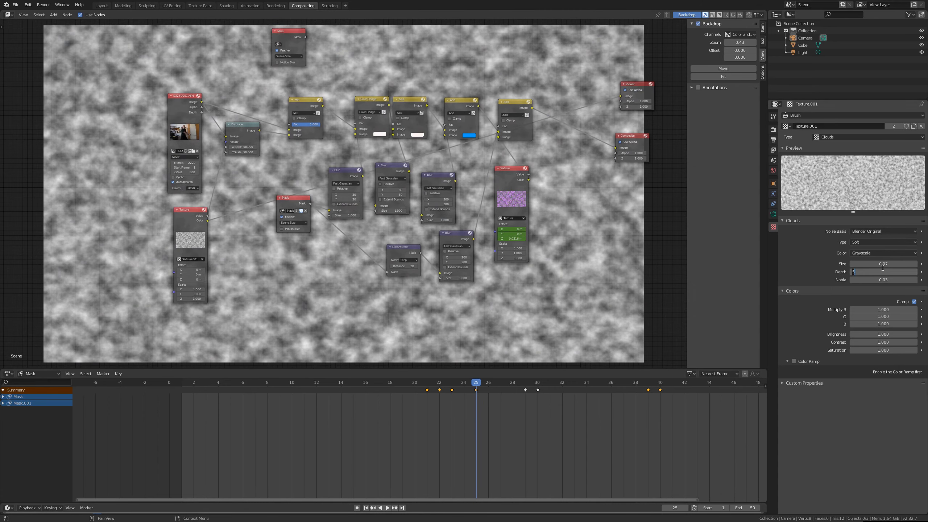
key("BackSpace")
type("10")
key("Return")
key("ctrl+z")
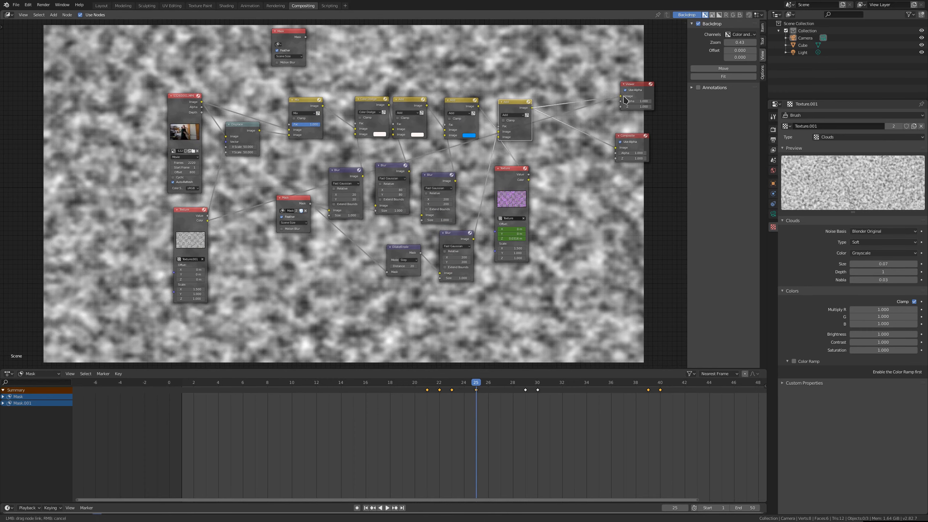
Step: Relink the last Add node's Image output to the Viewer and nudge the Displace node slightly right and down
middle_click_drag(244, 194, 345, 201)
scroll(344, 200, "up", 1)
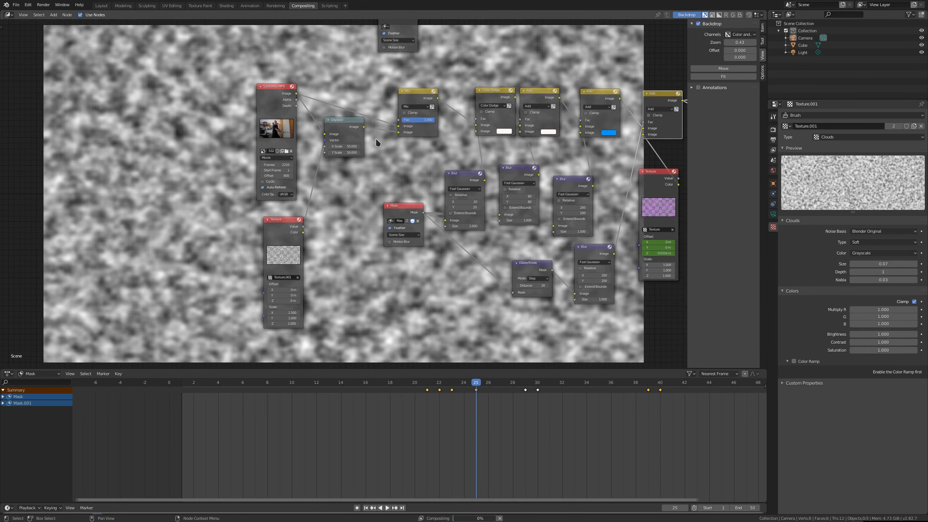
scroll(382, 201, "up", 2)
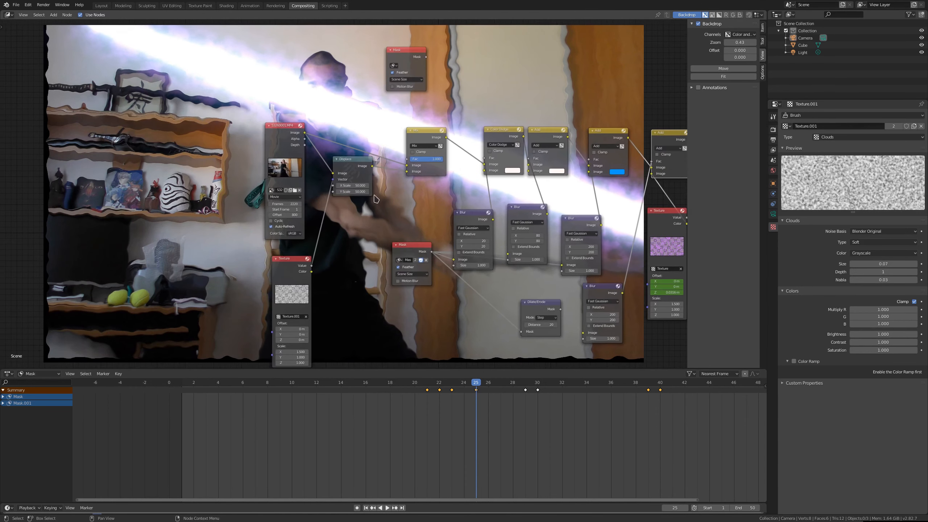
scroll(370, 158, "up", 1)
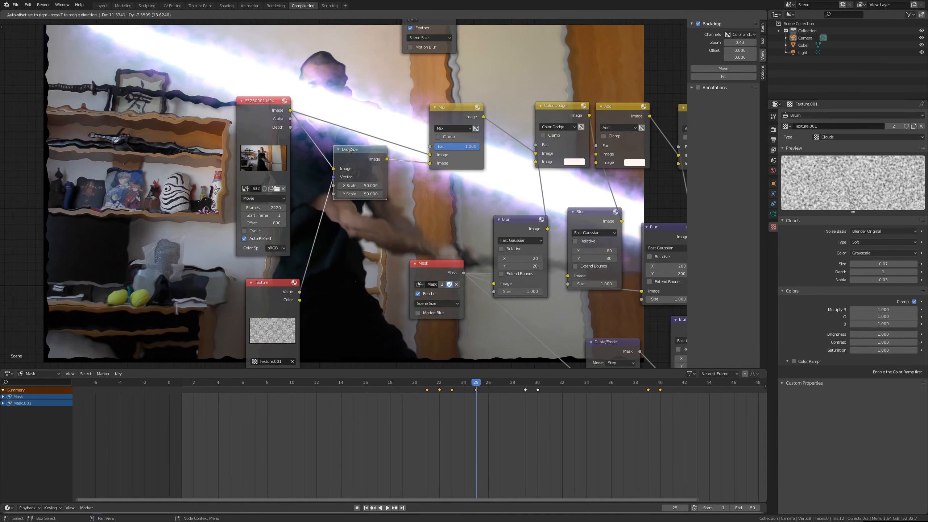
middle_click_drag(400, 180, 396, 150)
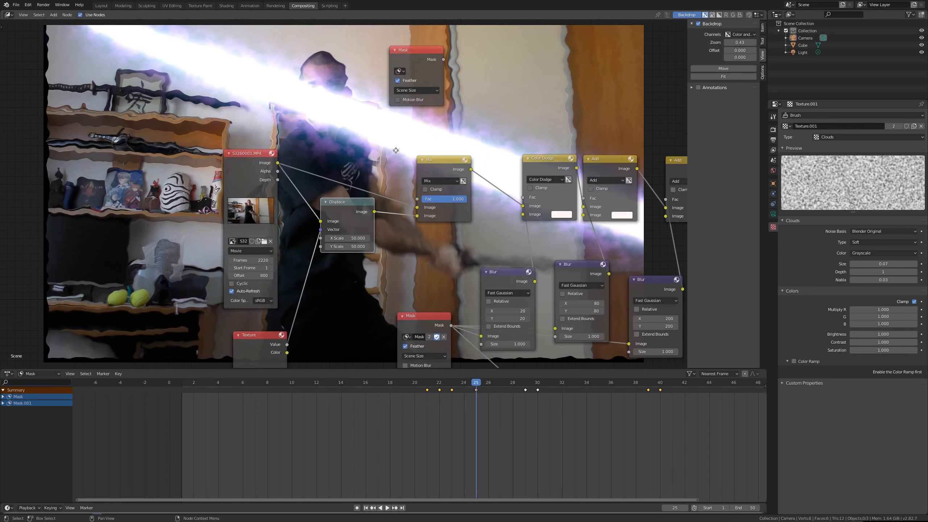
Step: Assign Mask.001 to the second Mask node and link its Mask output to the Mix node's Fac input
left_click(399, 71)
left_click(406, 90)
left_click_drag(444, 59, 423, 207)
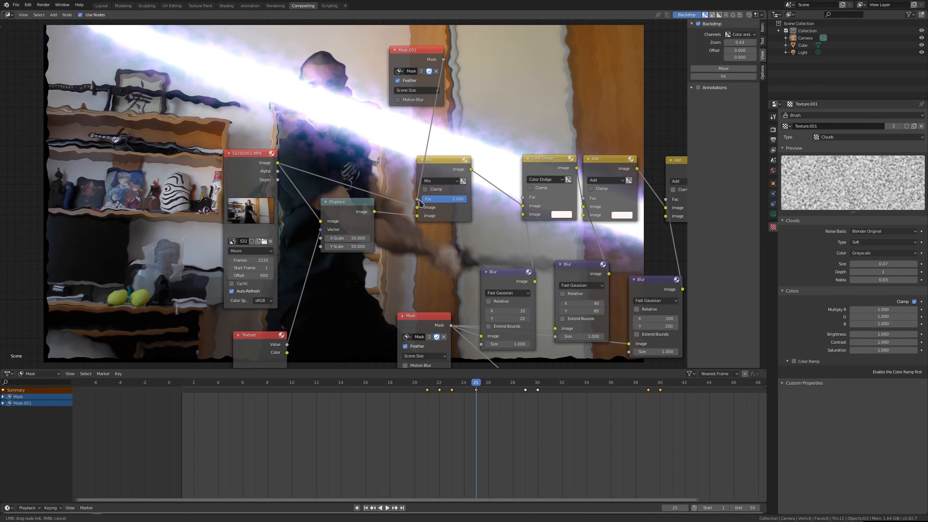
left_click_drag(419, 202, 419, 202)
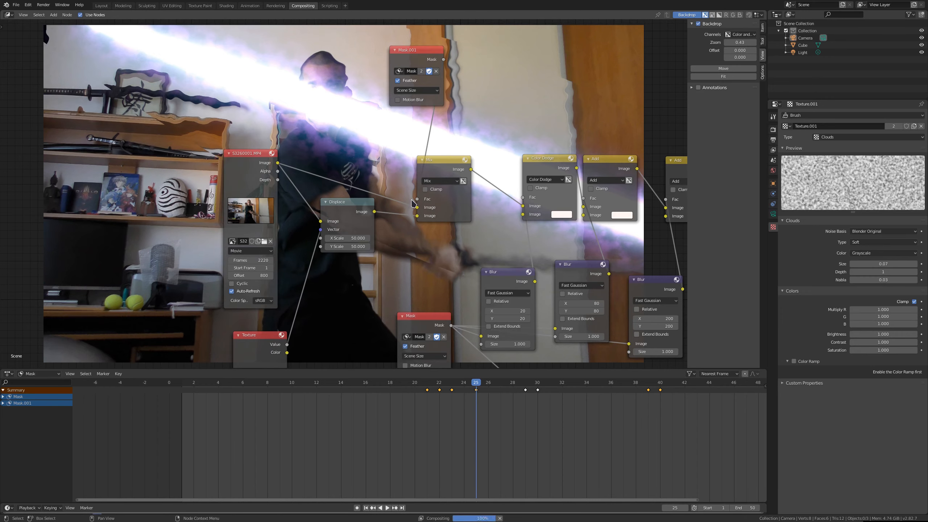
middle_click_drag(412, 200, 171, 300)
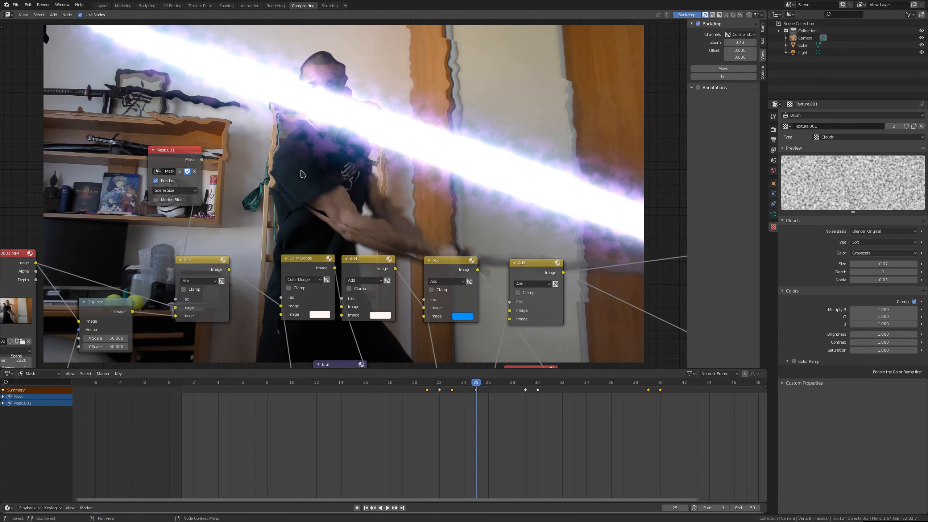
Step: Shift the Mask.001 node left and insert a duplicate of the 80-pixel Blur node between it and the Mix node
middle_click_drag(327, 203, 482, 128)
left_click_drag(315, 72, 225, 57)
middle_click_drag(315, 187, 311, 227)
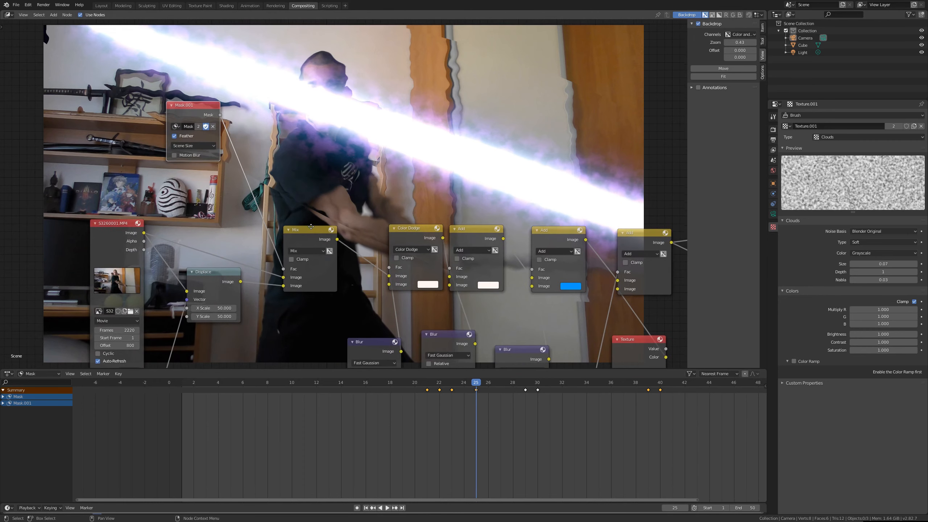
middle_click_drag(358, 245, 346, 180)
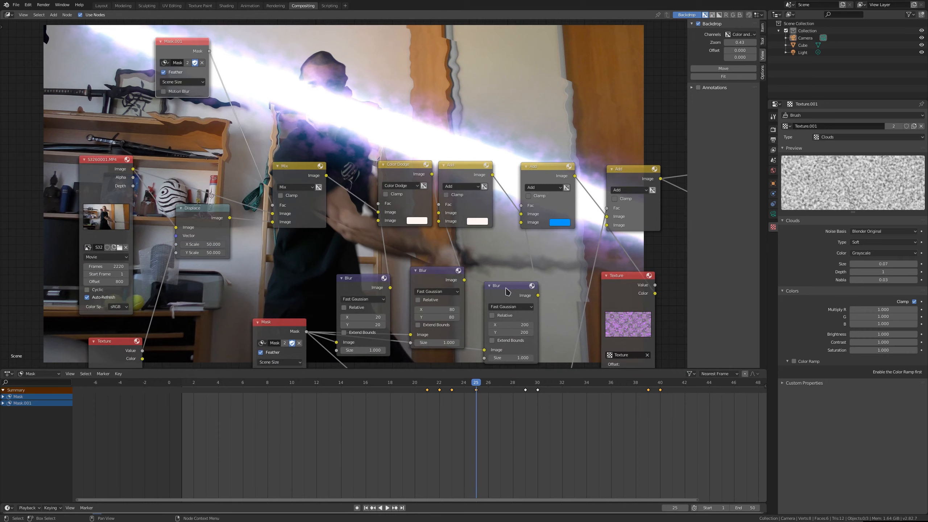
left_click(442, 285)
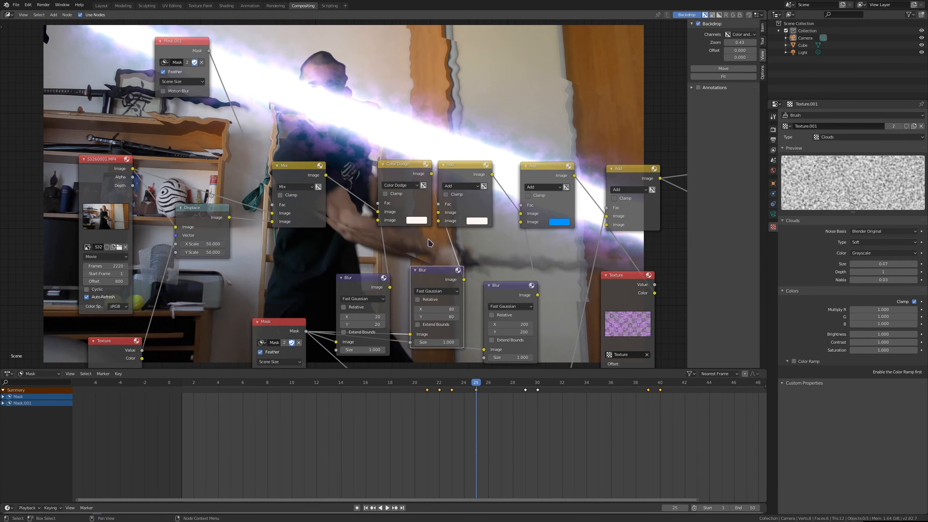
mouse_move(430, 265)
left_mouse_down()
mouse_move(430, 294)
mouse_move(415, 290)
mouse_move(422, 281)
left_mouse_up()
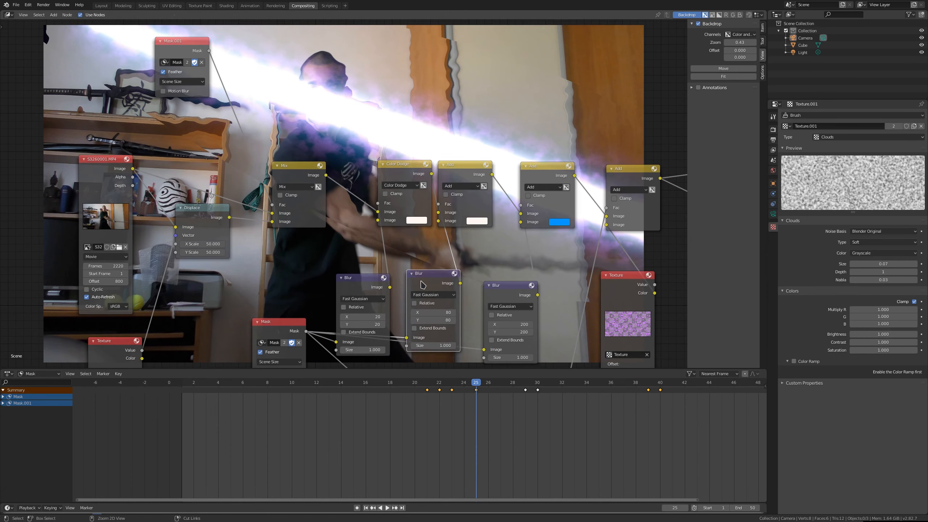
key("shift+d")
left_click(256, 59)
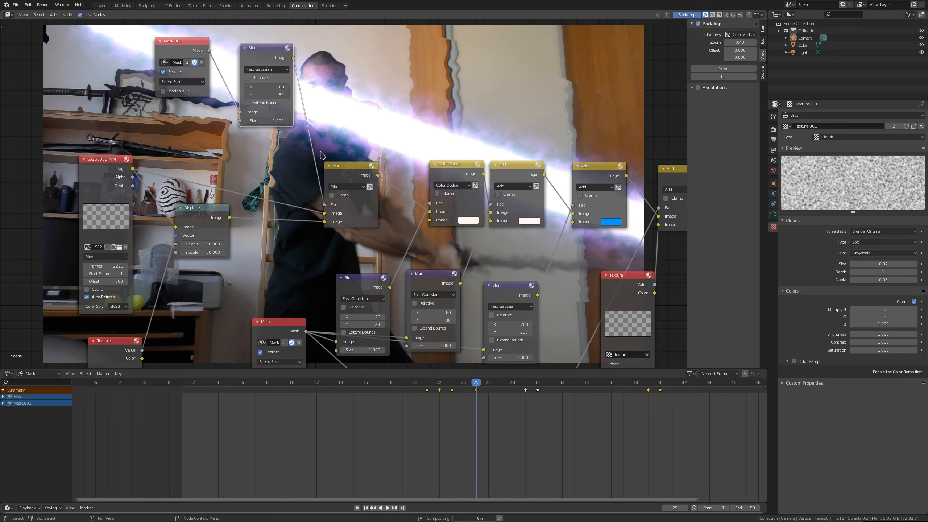
Step: Set the noise size of the Texture.001 clouds to 0.05
middle_click_drag(405, 111, 233, 182)
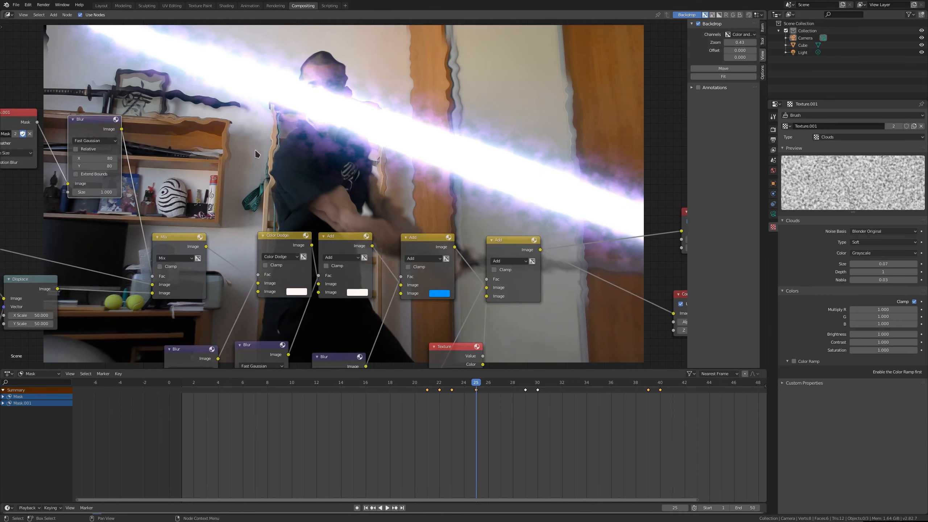
middle_click_drag(329, 83, 343, 139)
middle_click_drag(321, 199, 406, 138)
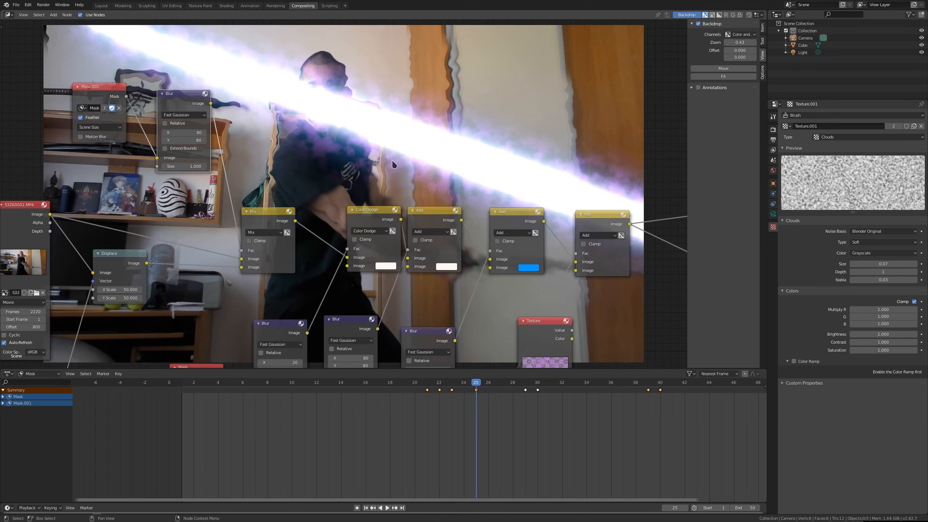
middle_click_drag(243, 161, 317, 114)
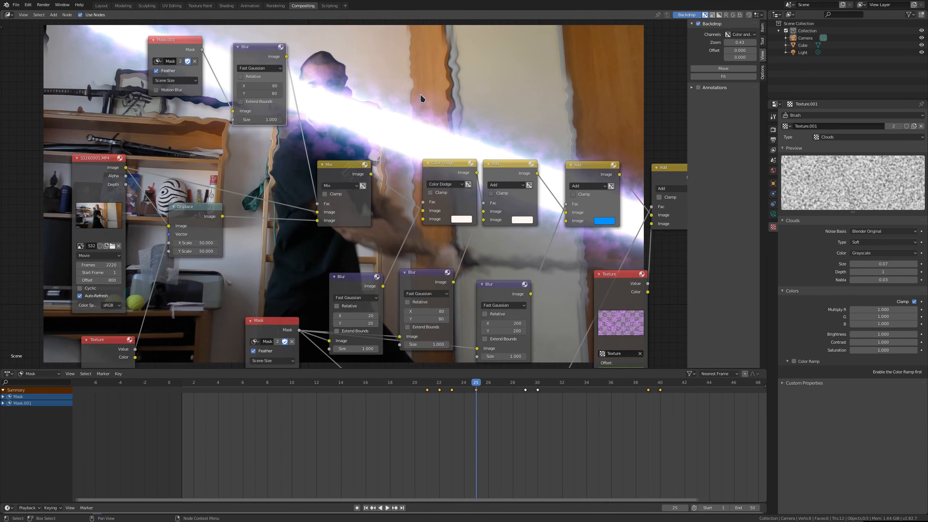
middle_click_drag(292, 236, 308, 209)
middle_click_drag(371, 252, 487, 189)
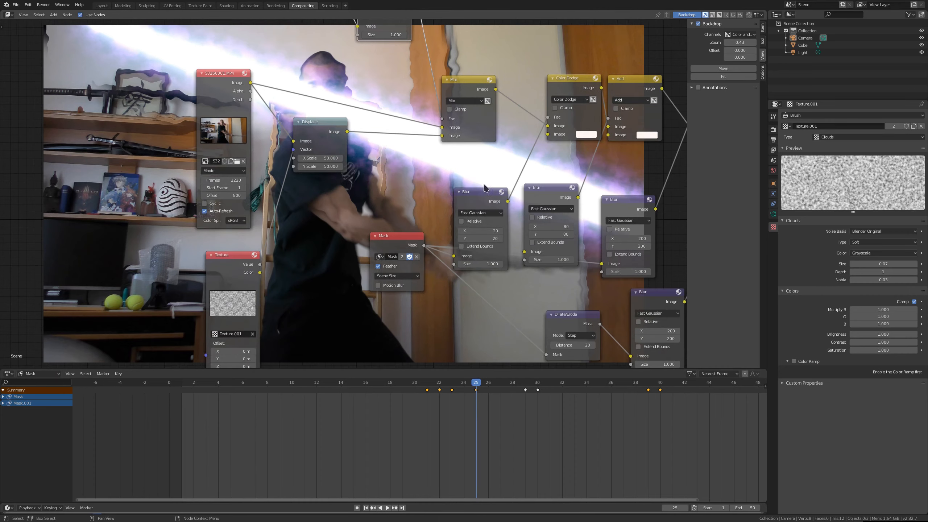
left_click(866, 265)
type("0")
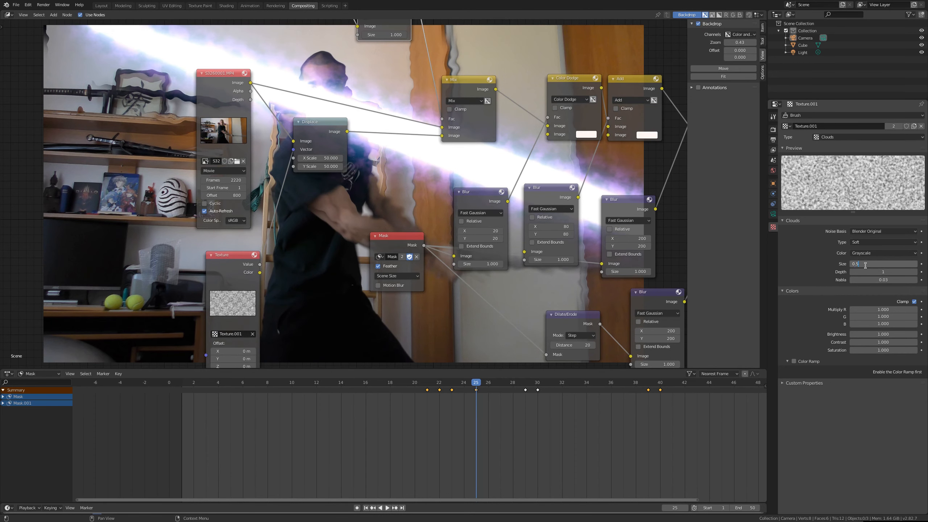
type(".05")
key("Return")
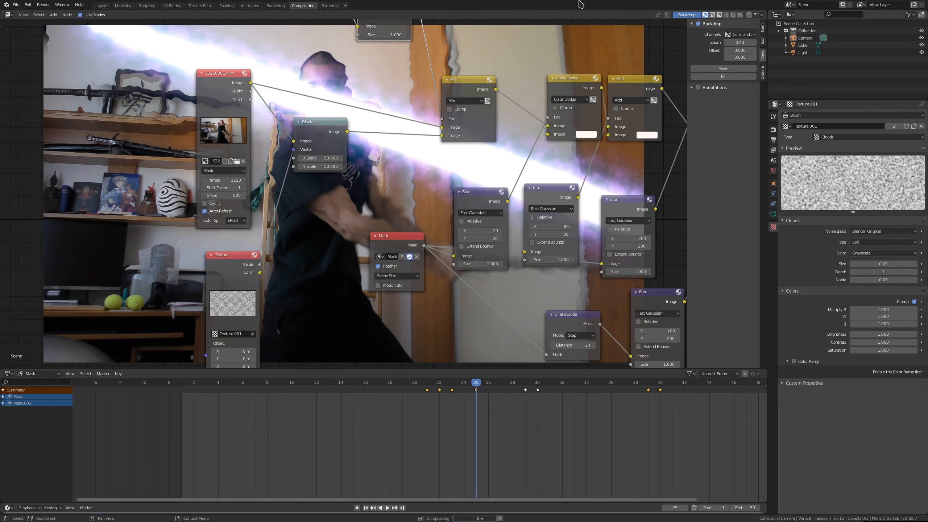
Step: Set both the X and Y scale of the Displace node to 30
middle_click_drag(471, 63, 443, 122)
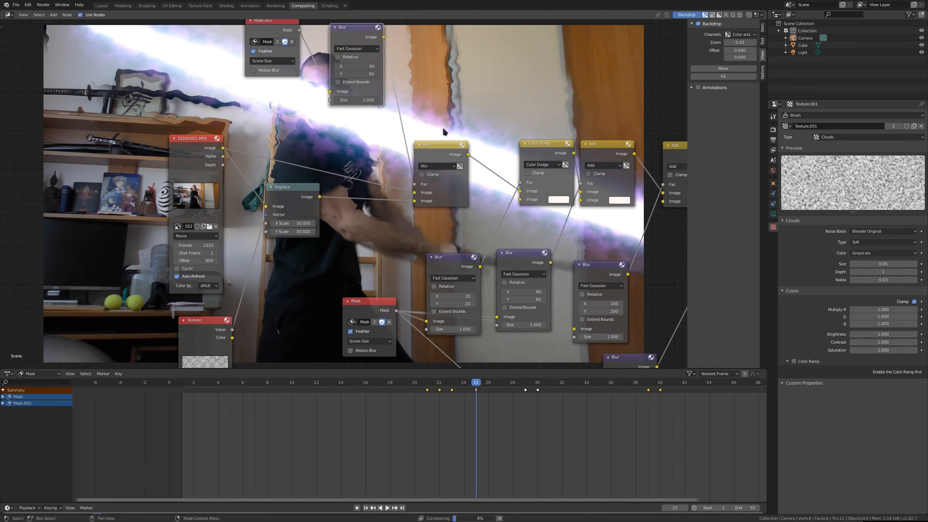
middle_click_drag(398, 88, 359, 147)
middle_click_drag(344, 202, 377, 157)
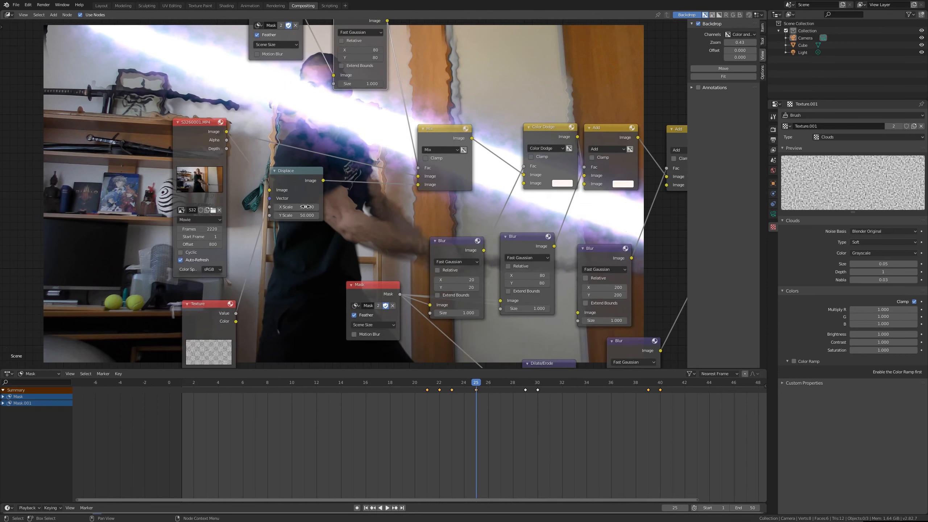
left_click(306, 207)
type("30")
key("Return")
left_click(296, 215)
type("30")
key("Return")
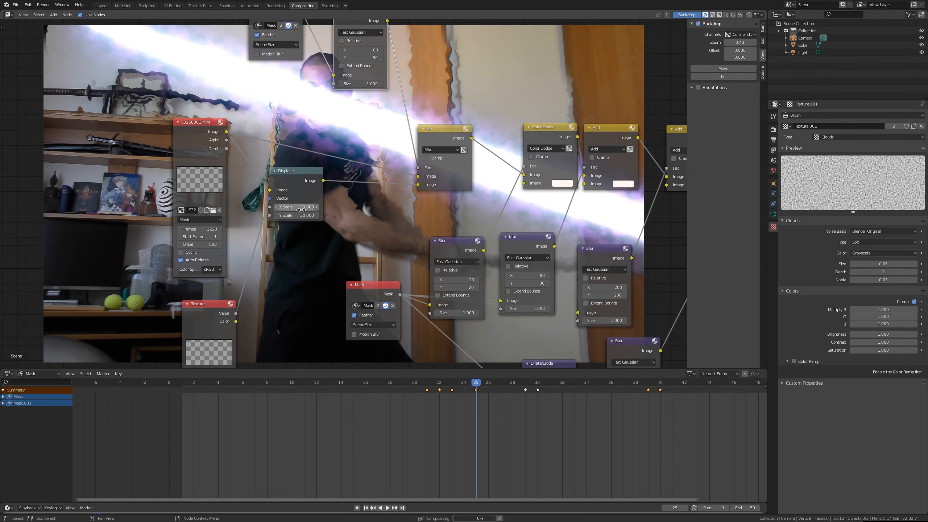
Step: Go to frame 21, with the offset and scale values of the Texture.001 node in view
middle_click_drag(300, 210, 333, 133)
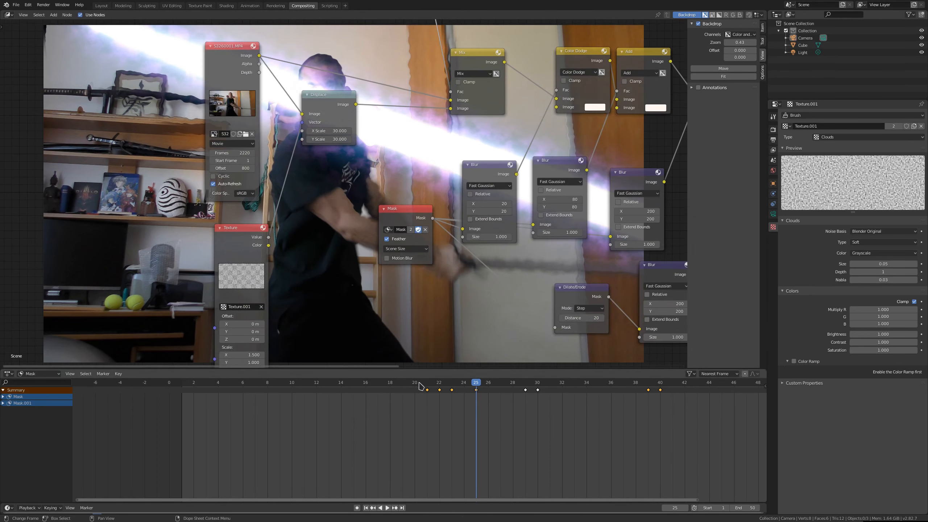
left_click(430, 384)
middle_click_drag(270, 350, 291, 310)
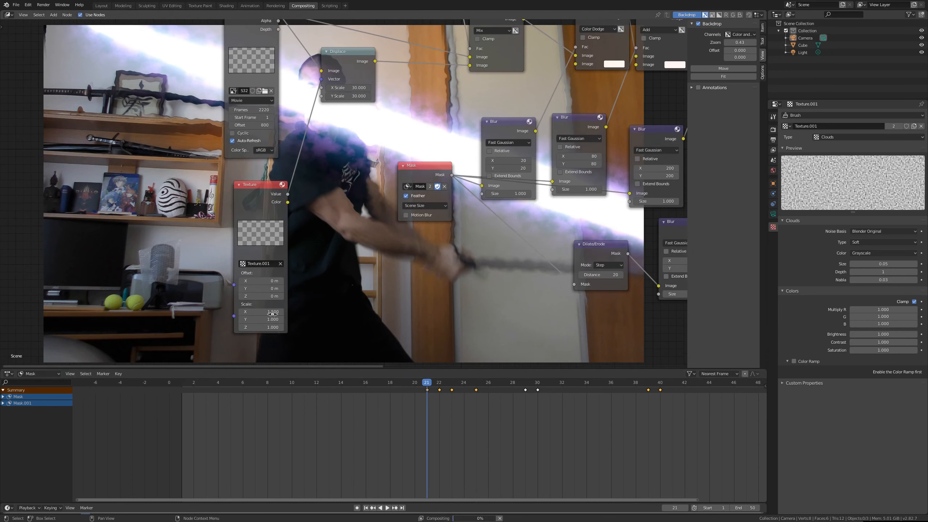
key("i")
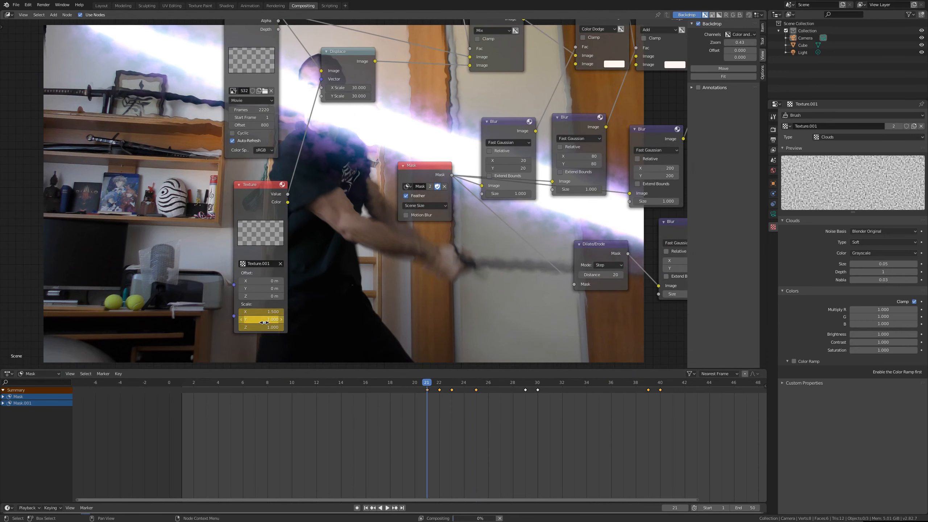
right_click(258, 319)
right_click(269, 318)
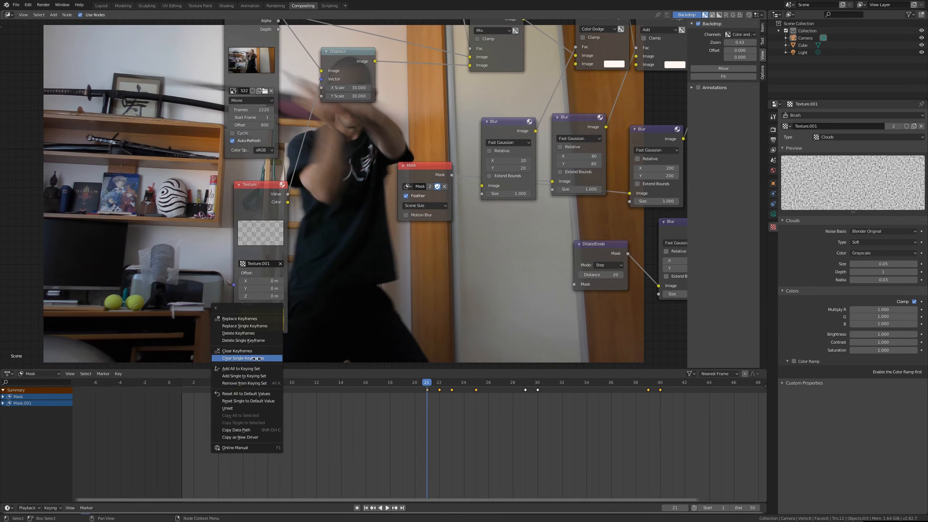
left_click(253, 351)
Step: Keyframe the Texture.001 node's offset at frame 21, and again at frame 30 with the Z offset set to 0.3 m
key("i")
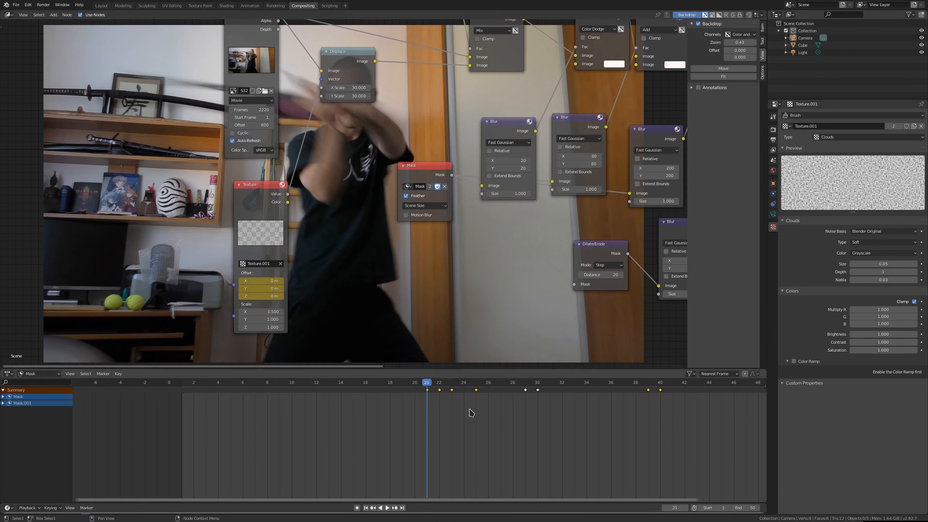
left_click(537, 383)
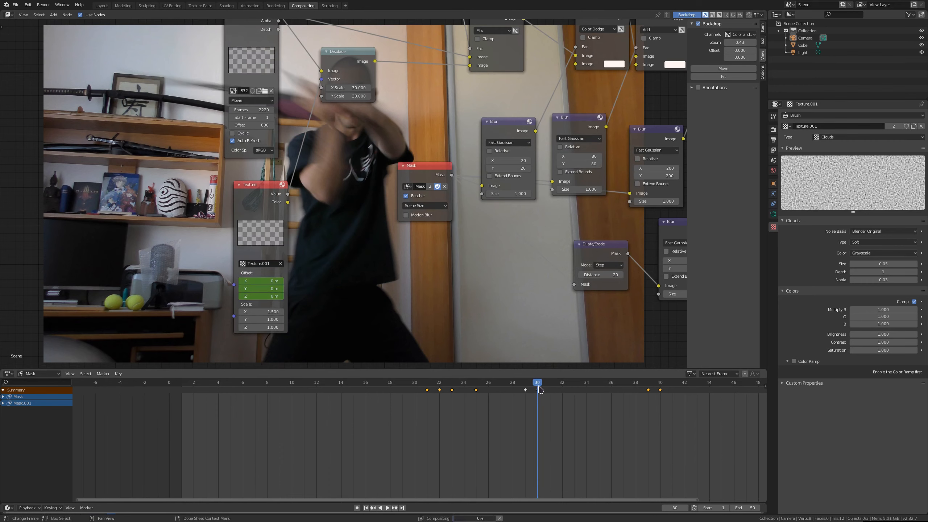
left_click(3, 403)
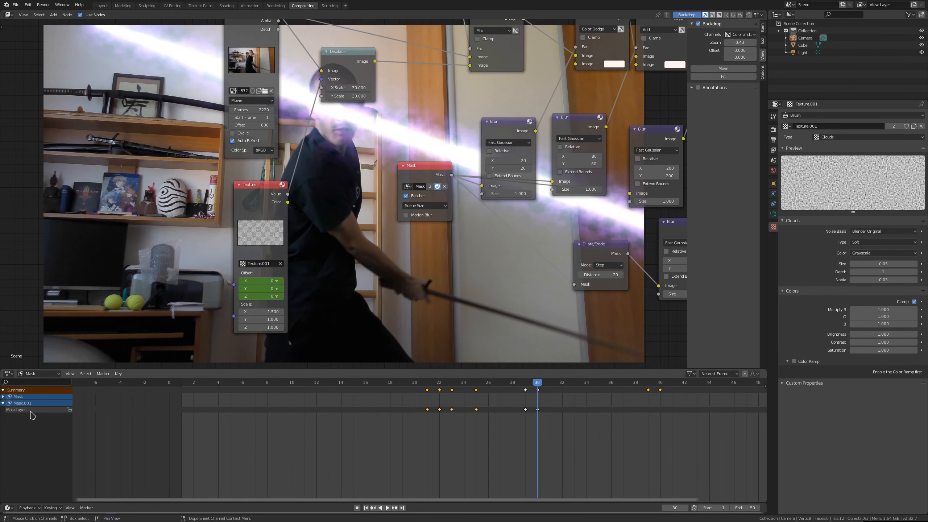
left_click(254, 299)
type("0.3")
key("Return")
key("i")
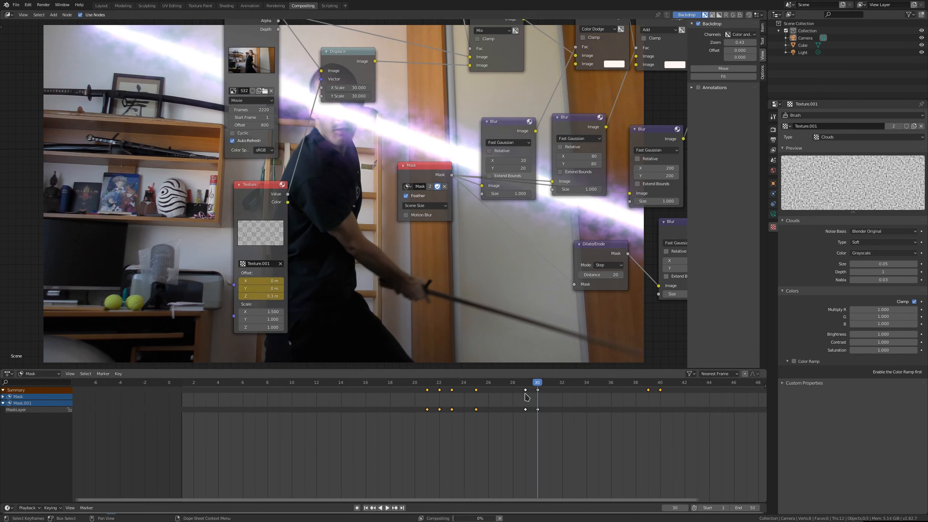
Step: Preview the animated slash and its displacement at frames 26 and 24
middle_click_drag(540, 199, 343, 234)
middle_click_drag(539, 255, 497, 272)
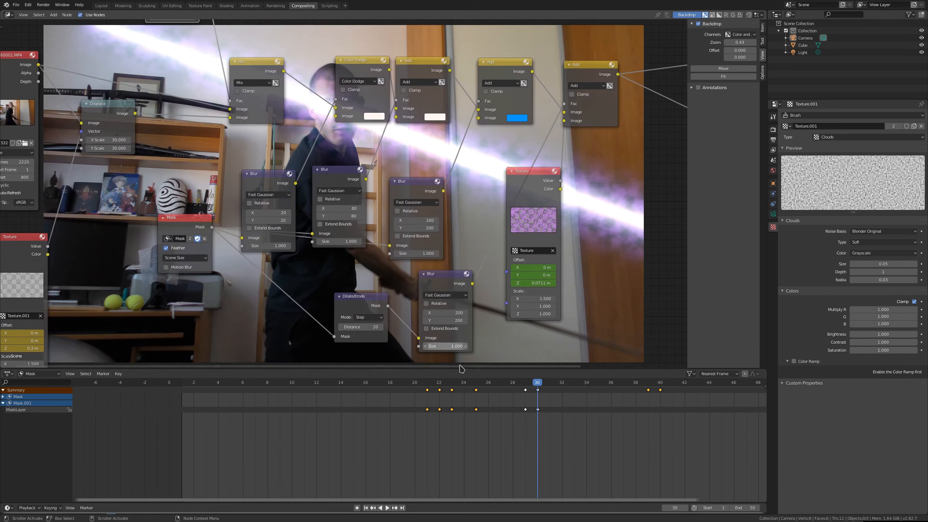
left_click(489, 383)
middle_click_drag(549, 210, 511, 343)
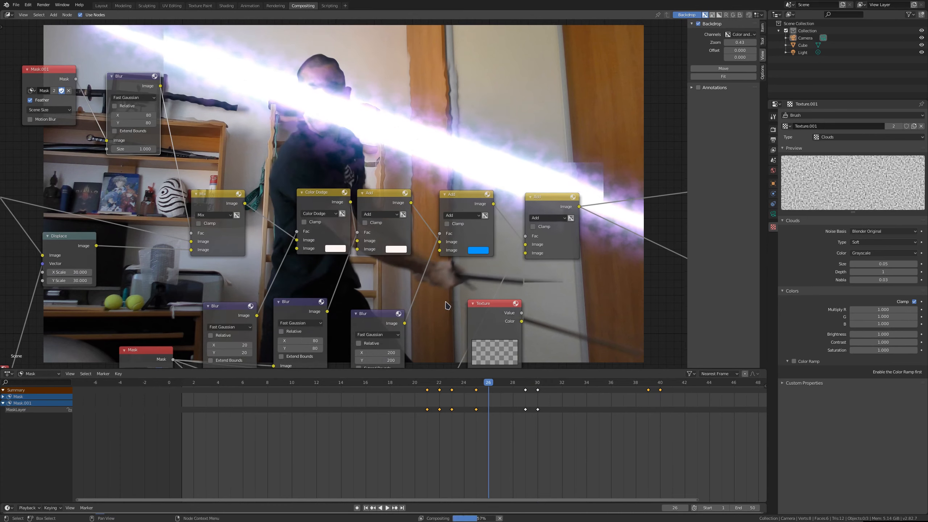
middle_click_drag(459, 169, 462, 218)
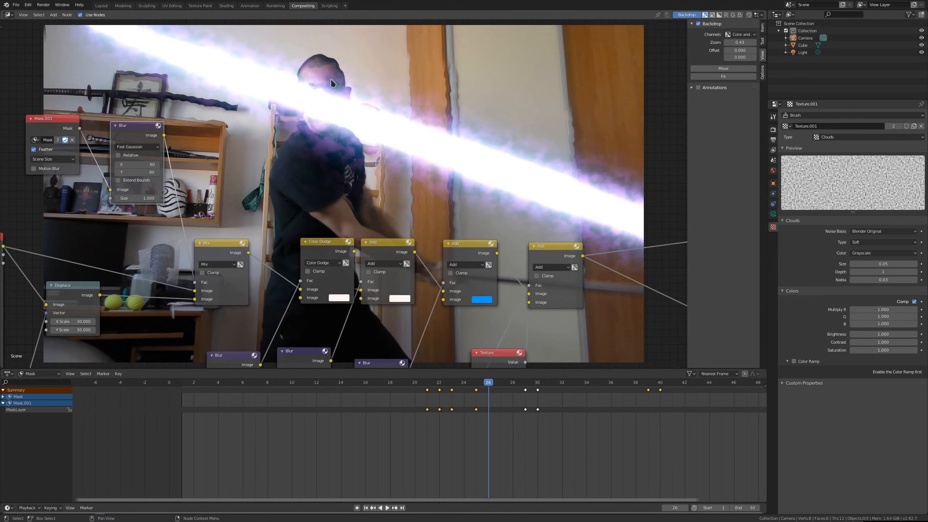
left_click(464, 383)
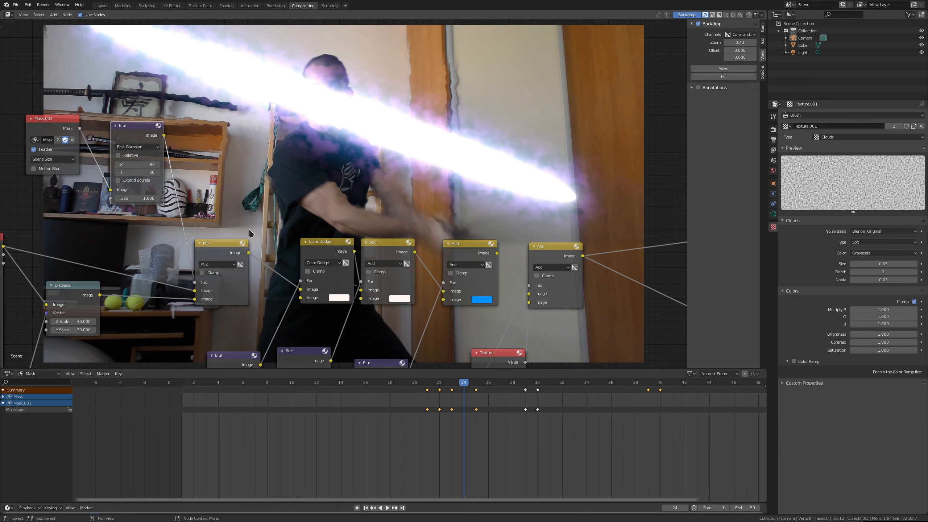
Step: Move the movie clip node left and insert a Color Balance node between it and the Displace node
middle_click_drag(27, 137, 256, 150)
middle_click_drag(214, 235, 253, 103)
left_click_drag(266, 128, 172, 103)
left_click(53, 14)
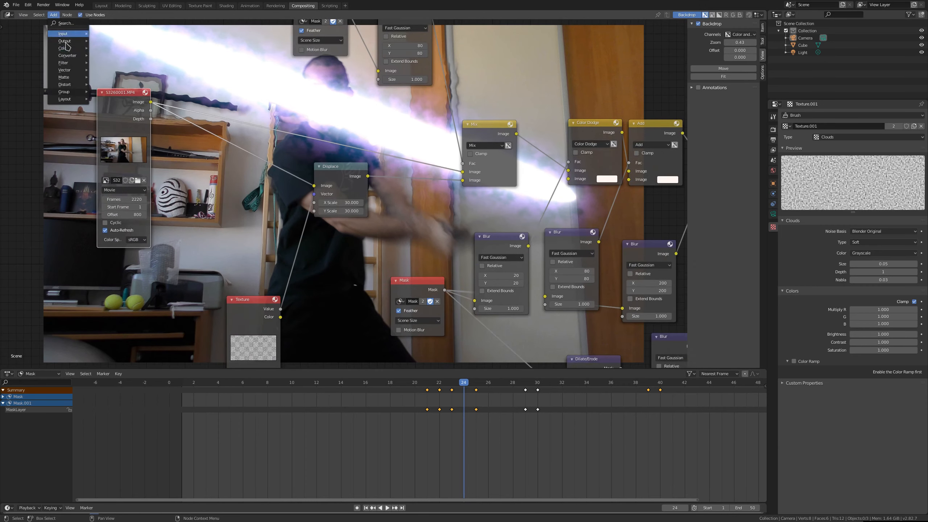
mouse_move(69, 49)
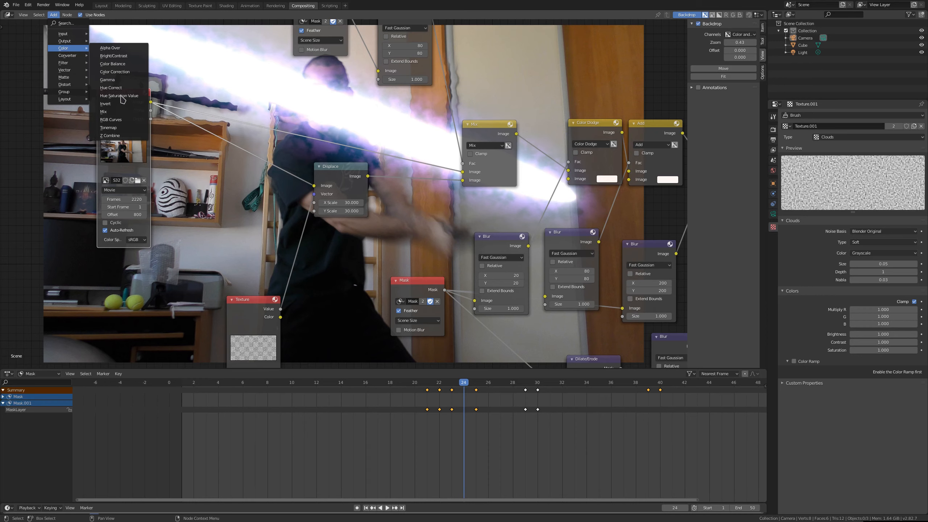
left_click(121, 64)
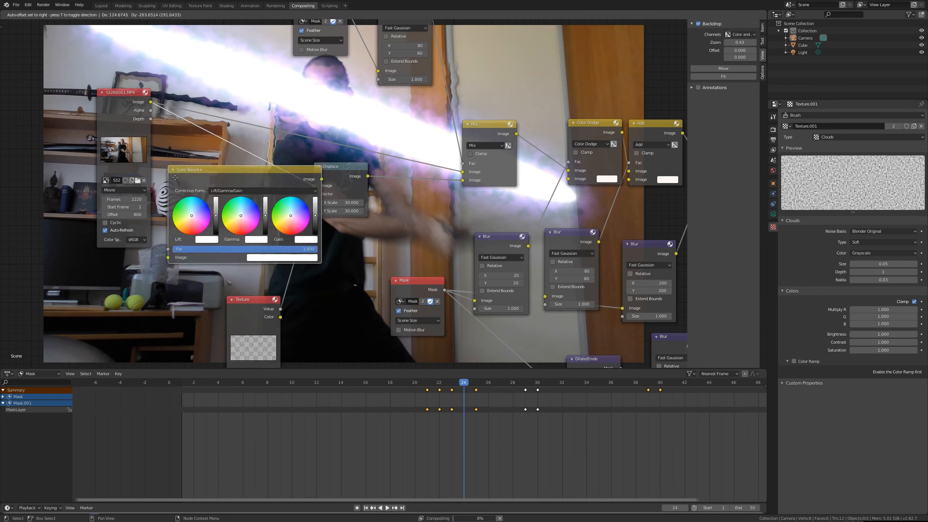
left_click(181, 148)
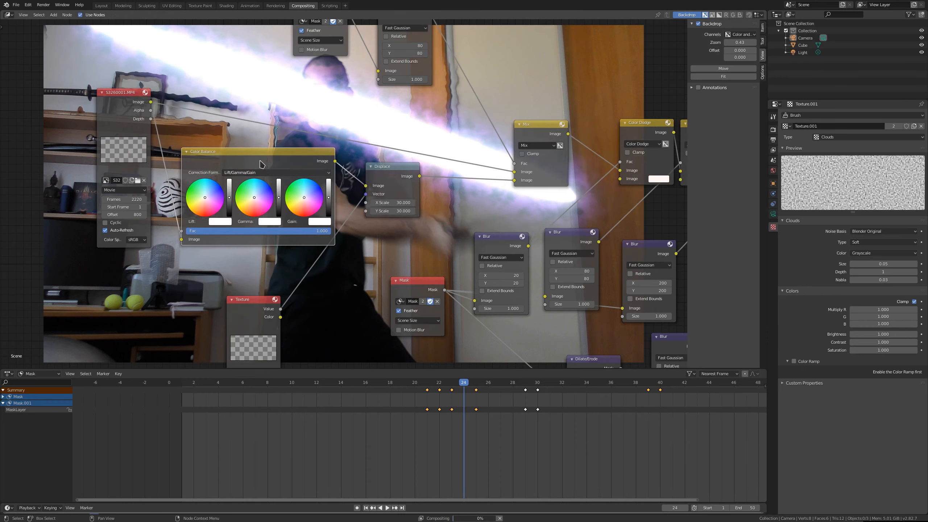
left_click_drag(316, 184, 303, 177)
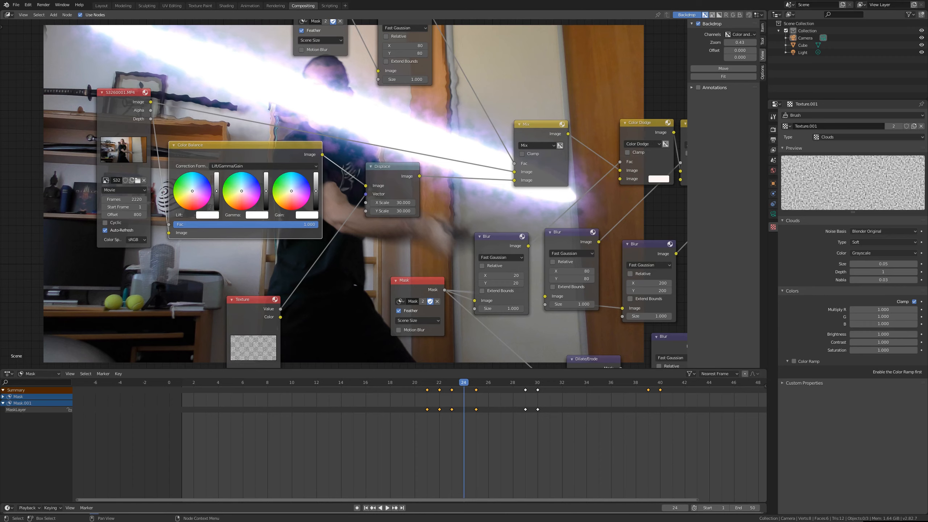
Step: Tint the Color Balance node's Lift and Gamma slightly towards pink, trying the tint on Gain and returning it to neutral
left_click_drag(192, 191, 194, 196)
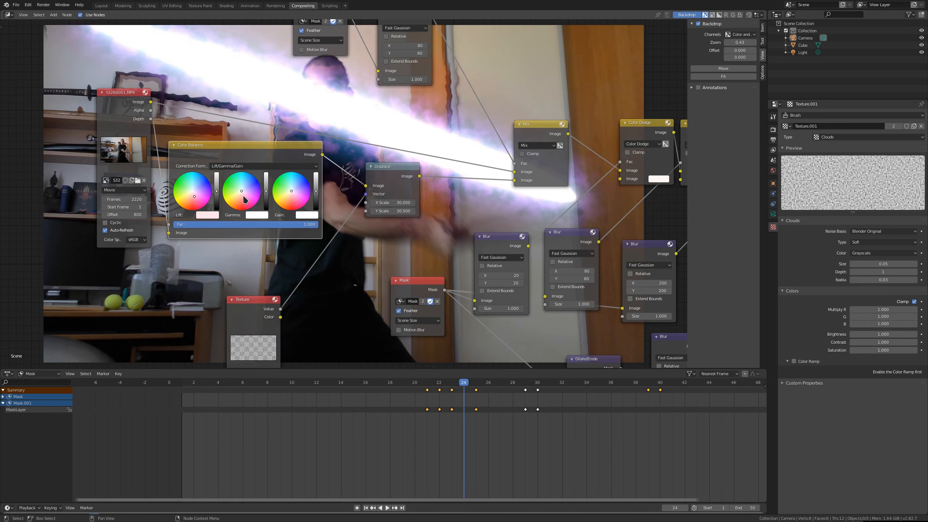
left_click_drag(243, 198, 245, 197)
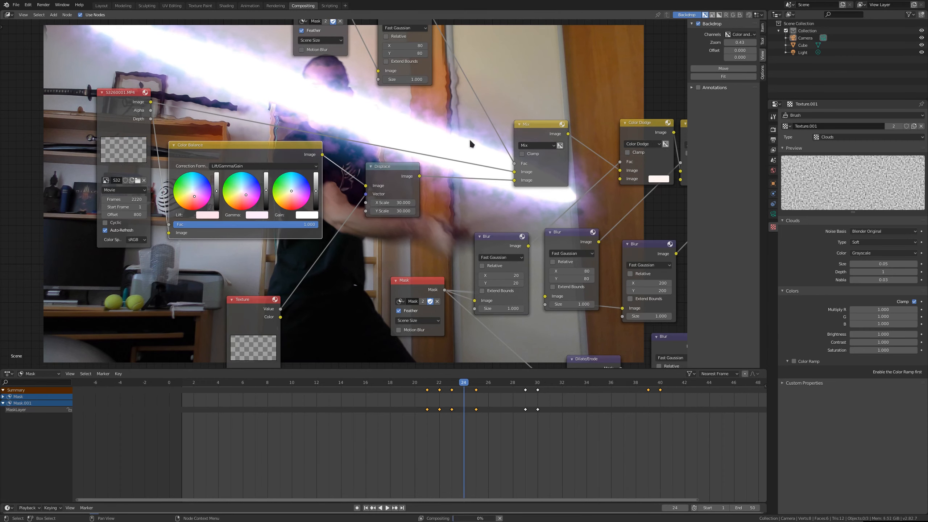
left_click(295, 196)
middle_click_drag(420, 162, 407, 230)
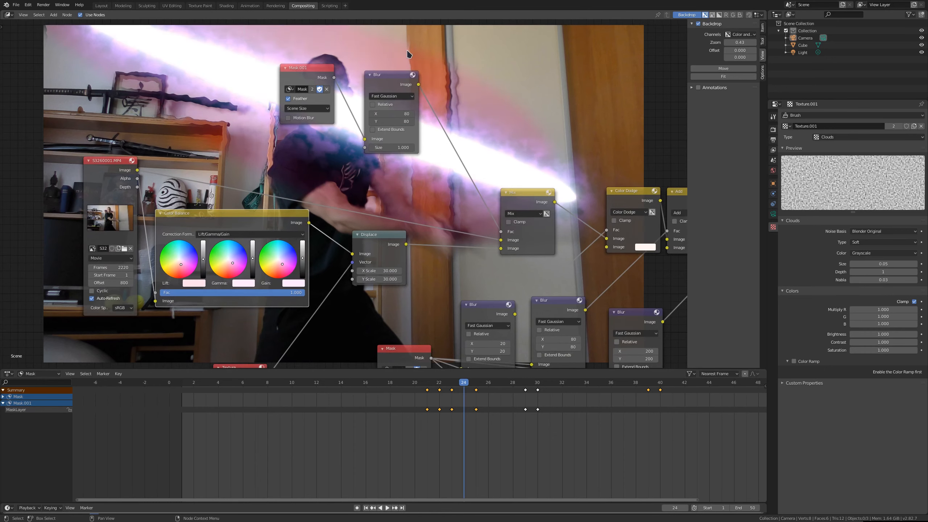
left_click(278, 262)
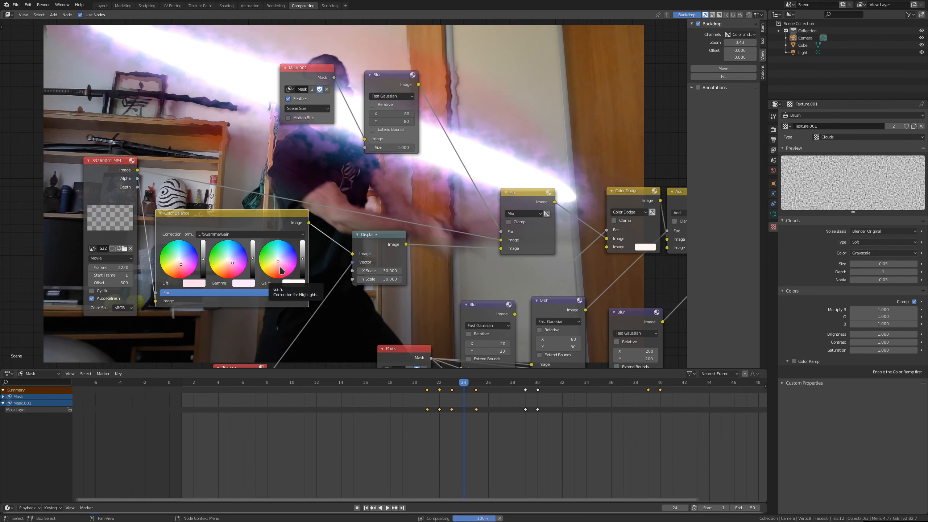
Step: Return the Gamma tint to neutral, then remove the Color Balance node and link the movie clip's image straight to the Displace node
left_click(227, 260)
left_click_drag(228, 260, 227, 265)
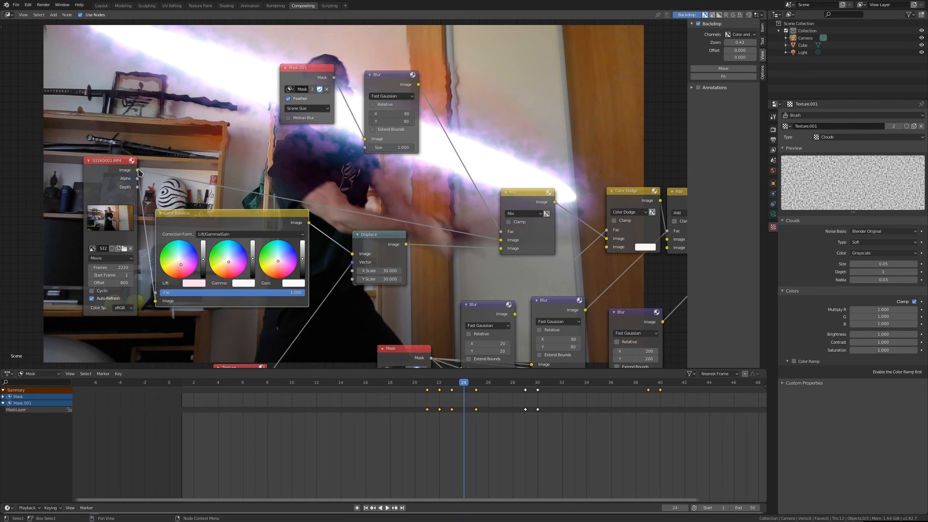
left_click_drag(139, 170, 291, 218)
key("x")
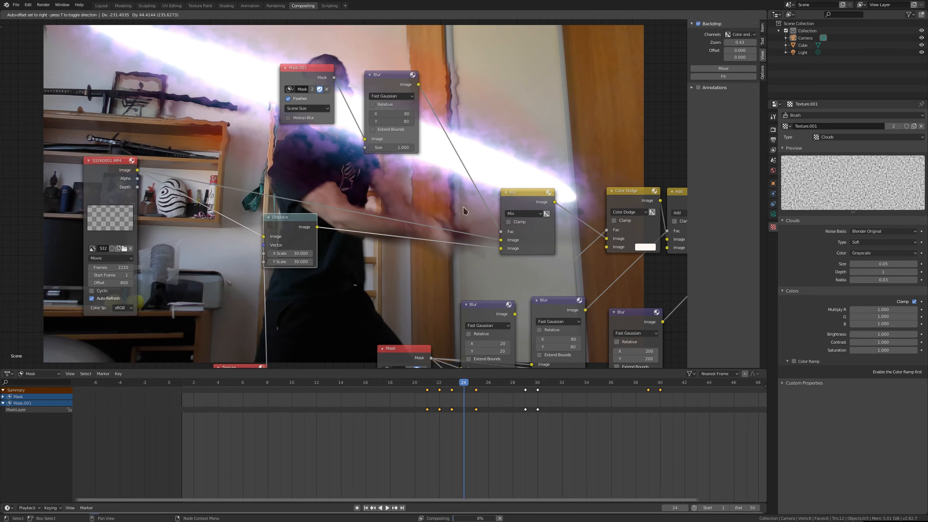
Step: Move the Mix, Color Dodge and first Add nodes left to close the gap after the Displace node
left_click_drag(521, 199, 490, 215)
left_click_drag(617, 195, 573, 206)
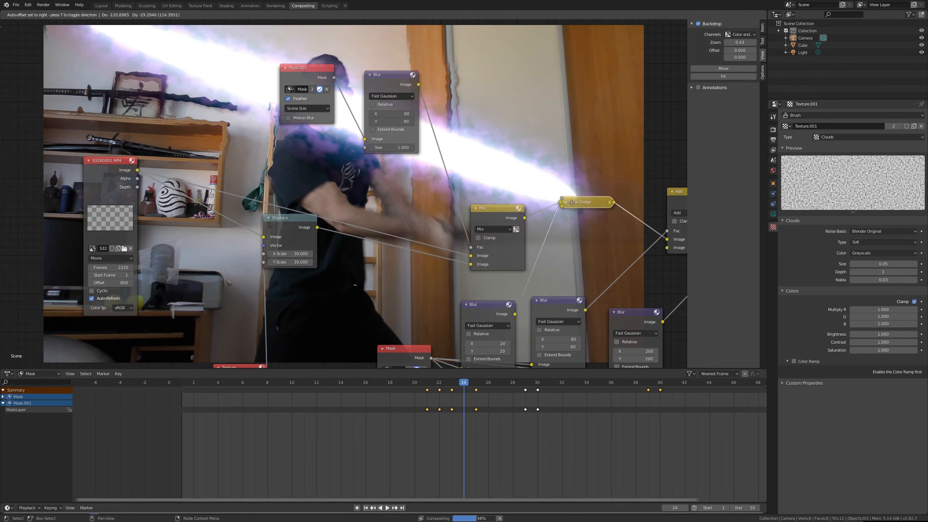
left_click_drag(672, 197, 656, 215)
Step: Shift the Mask node down and gather the Texture.001, movie clip and Displace nodes closer to the rest of the node tree
middle_click_drag(471, 319, 328, 277)
scroll(328, 277, "down", 4)
left_click_drag(267, 302, 264, 340)
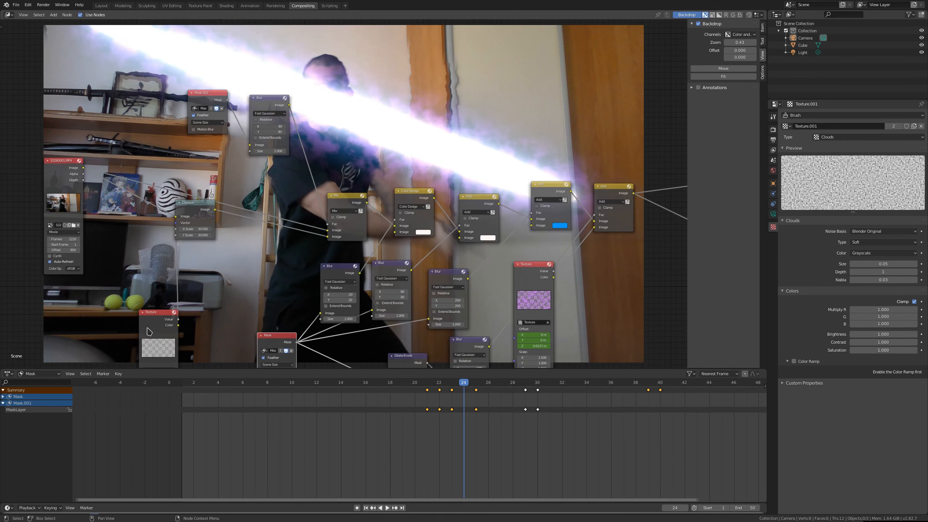
left_click_drag(149, 318, 178, 299)
left_click_drag(65, 166, 127, 187)
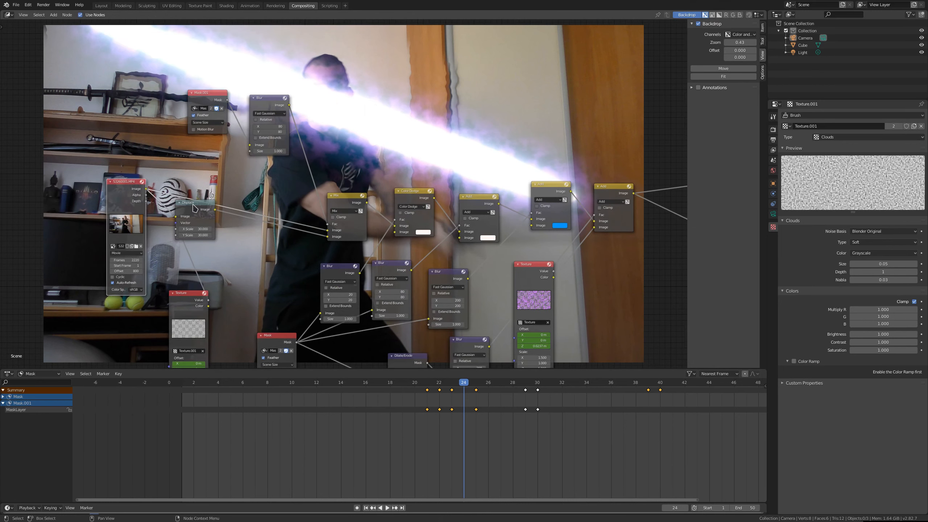
mouse_move(195, 208)
left_mouse_down()
mouse_move(216, 212)
mouse_move(192, 222)
mouse_move(207, 215)
left_mouse_up()
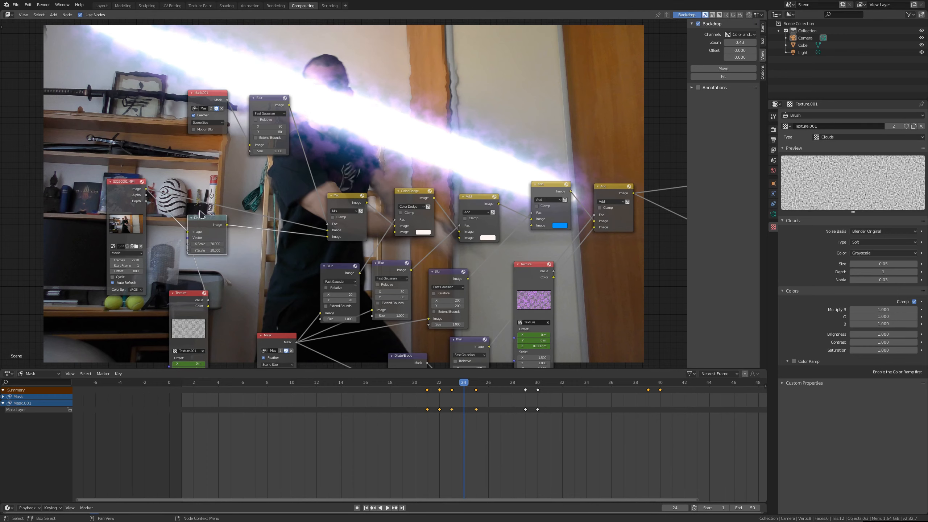
Step: Move the Color Dodge node and the three Add nodes left into a compact row beside the Mix node
scroll(274, 325, "down", 3)
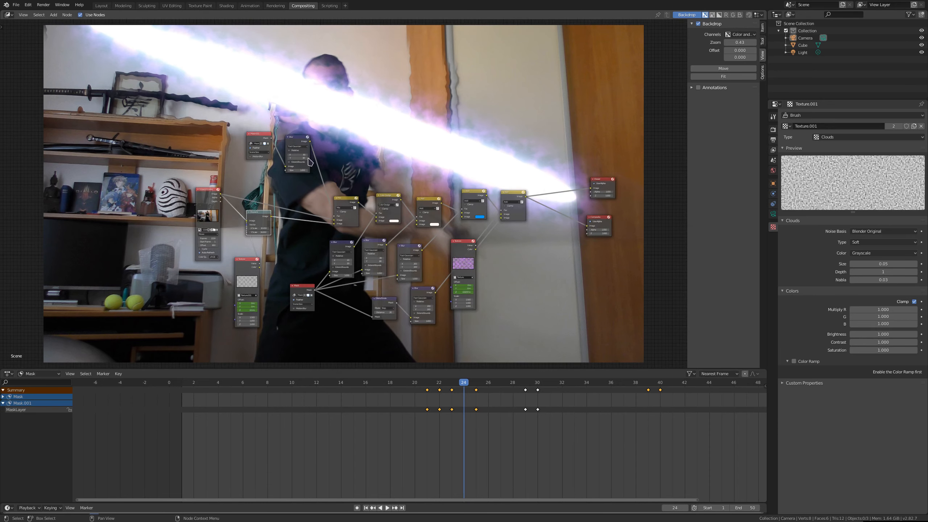
scroll(464, 265, "up", 2)
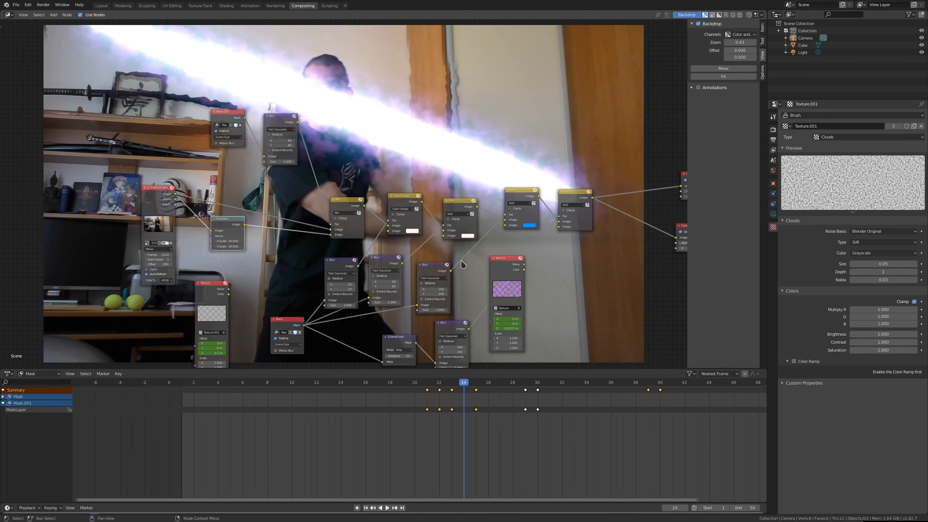
left_click_drag(401, 197, 389, 202)
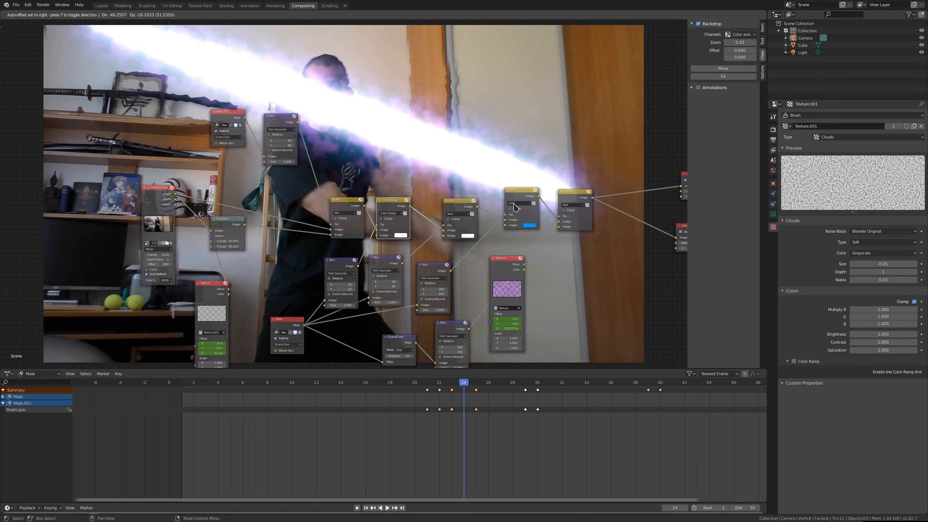
left_click_drag(459, 202, 436, 208)
mouse_move(516, 193)
left_mouse_down()
mouse_move(497, 194)
mouse_move(495, 206)
left_mouse_up()
left_click_drag(576, 196, 550, 201)
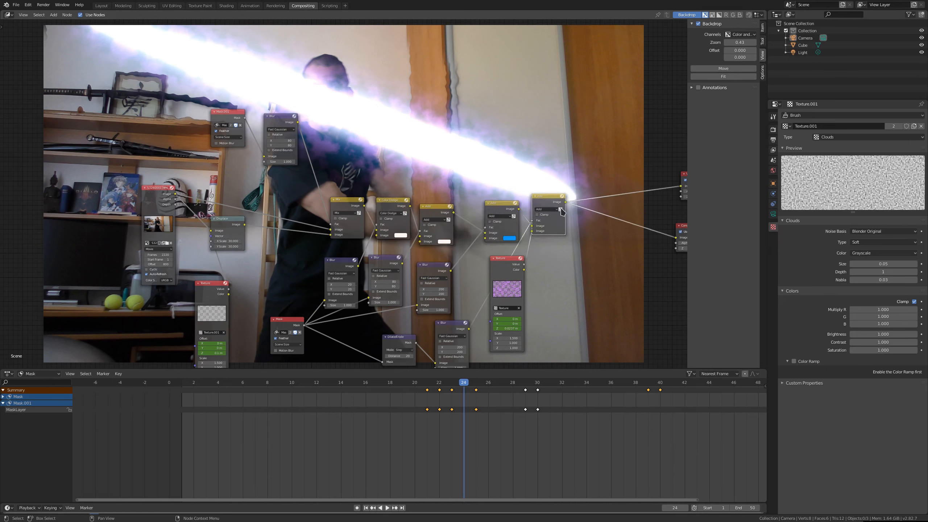
Step: Move the Composite and Viewer output nodes left, close to the final Add node
middle_click_drag(630, 232, 539, 229)
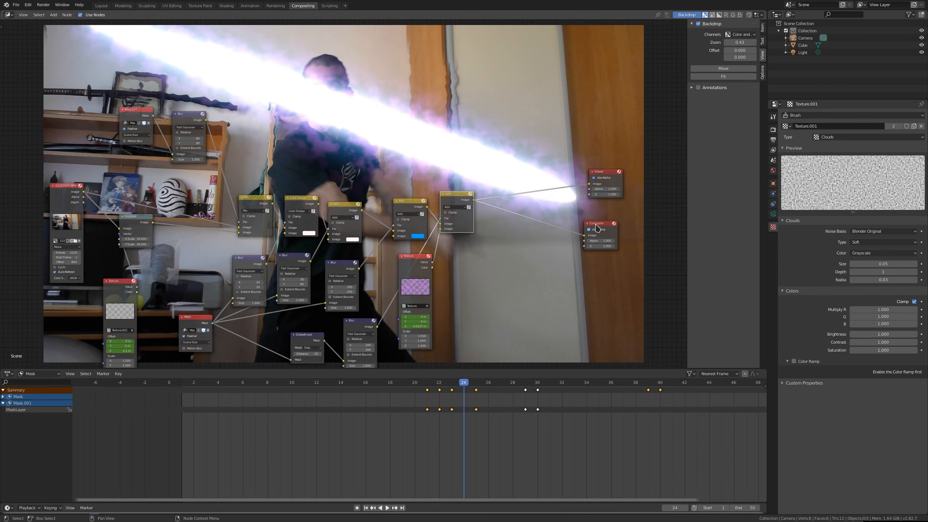
left_click_drag(596, 227, 515, 224)
left_click_drag(595, 173, 509, 178)
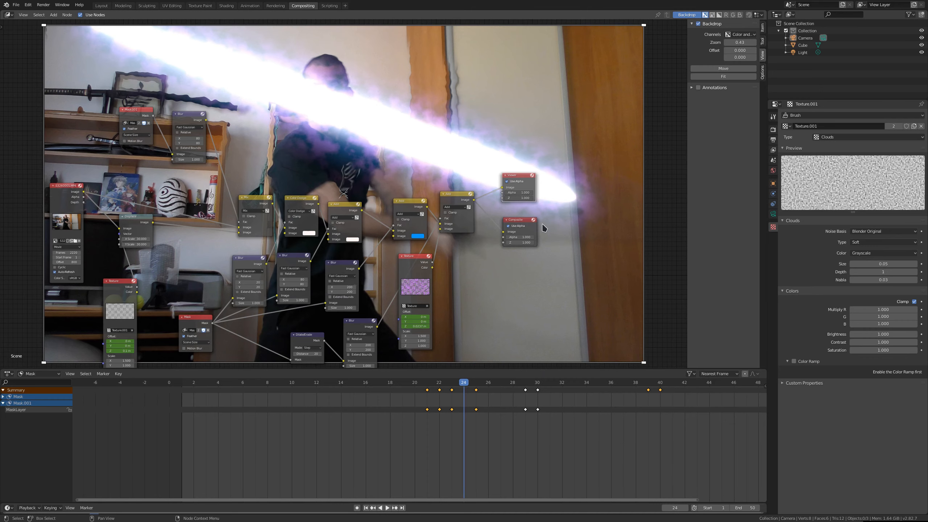
scroll(545, 227, "up", 4)
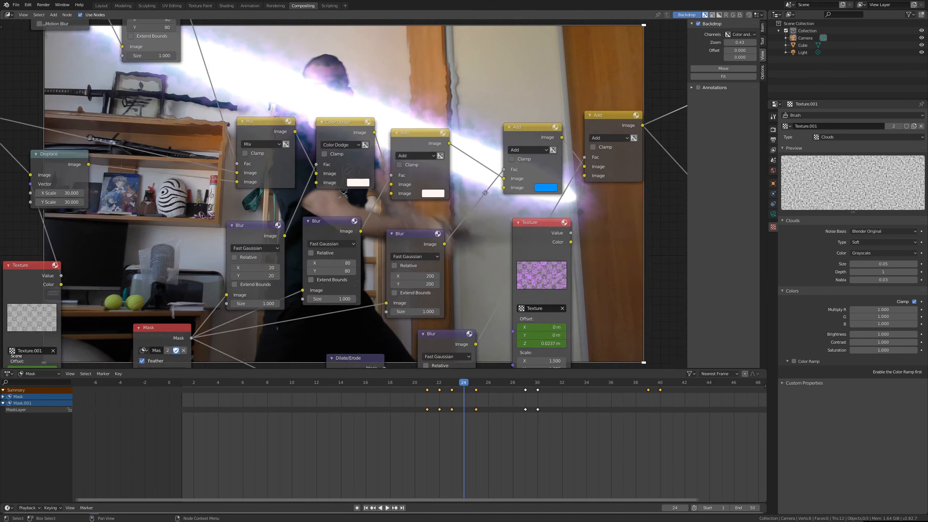